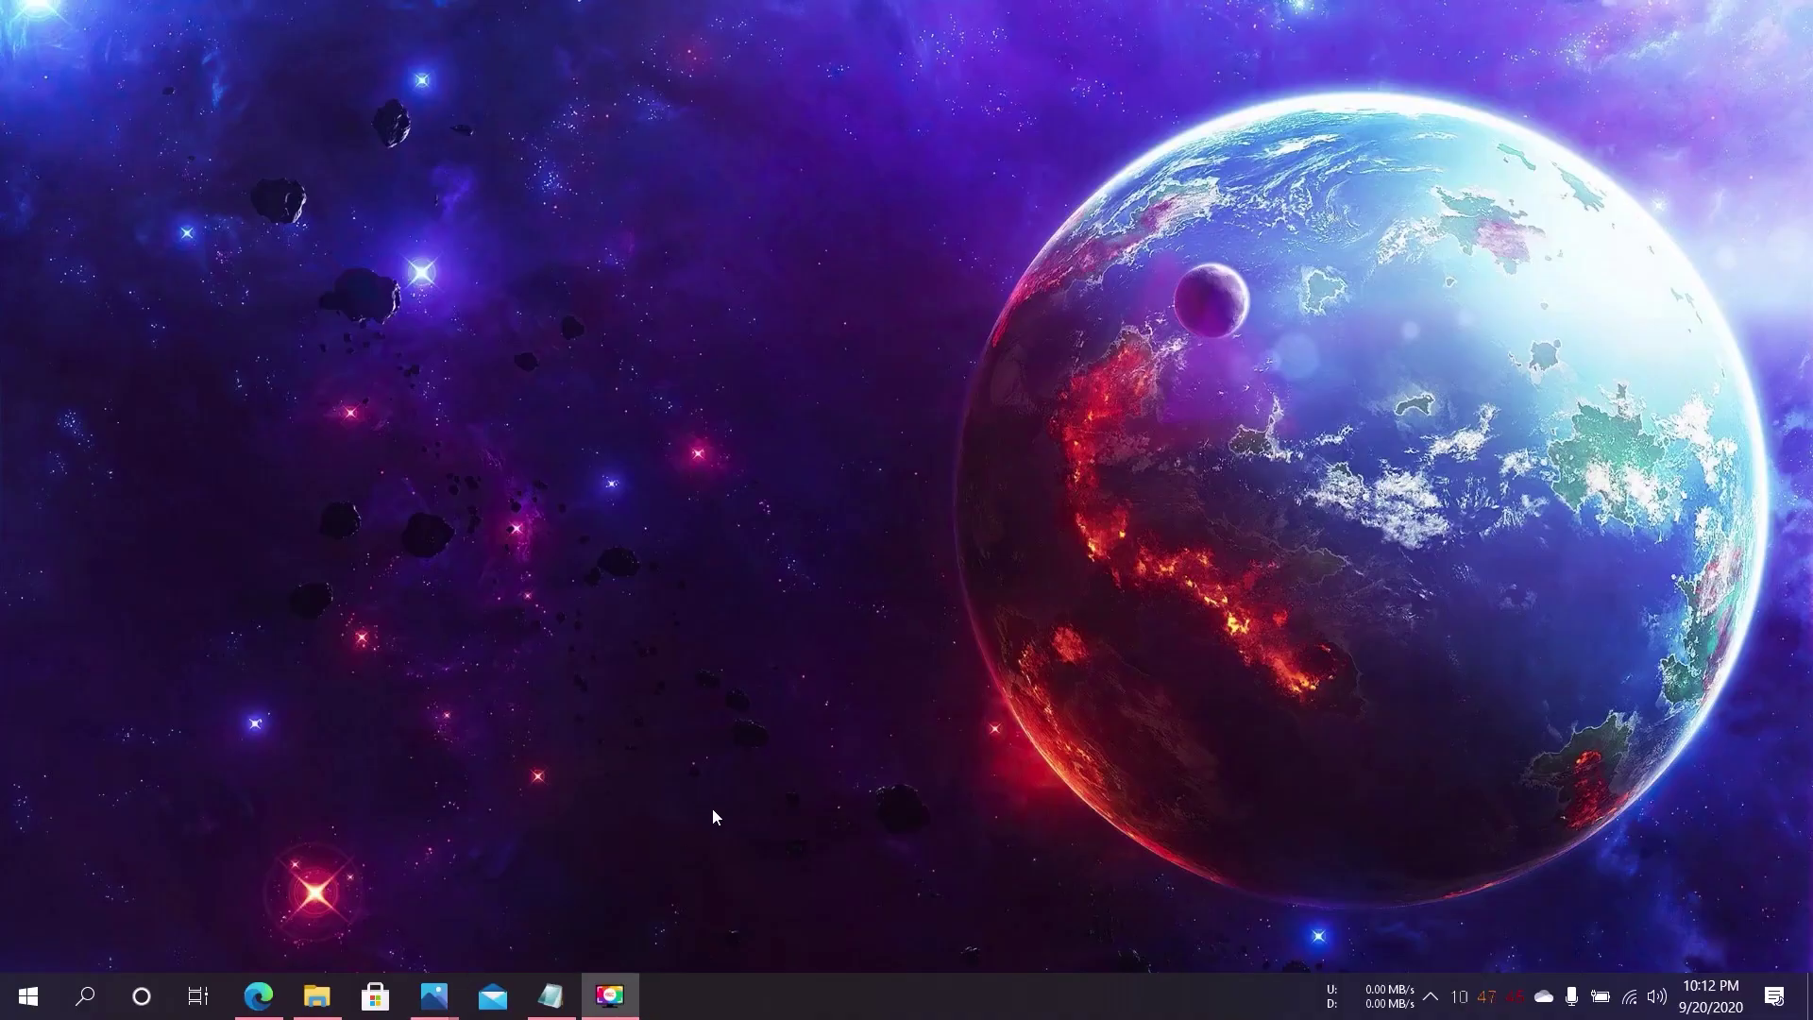
- Cycle through the open Photos windows from the Code 45 screenshot to the 'We can't find your camera' error
{"action": "mouse_move", "coordinate": [433, 995]}
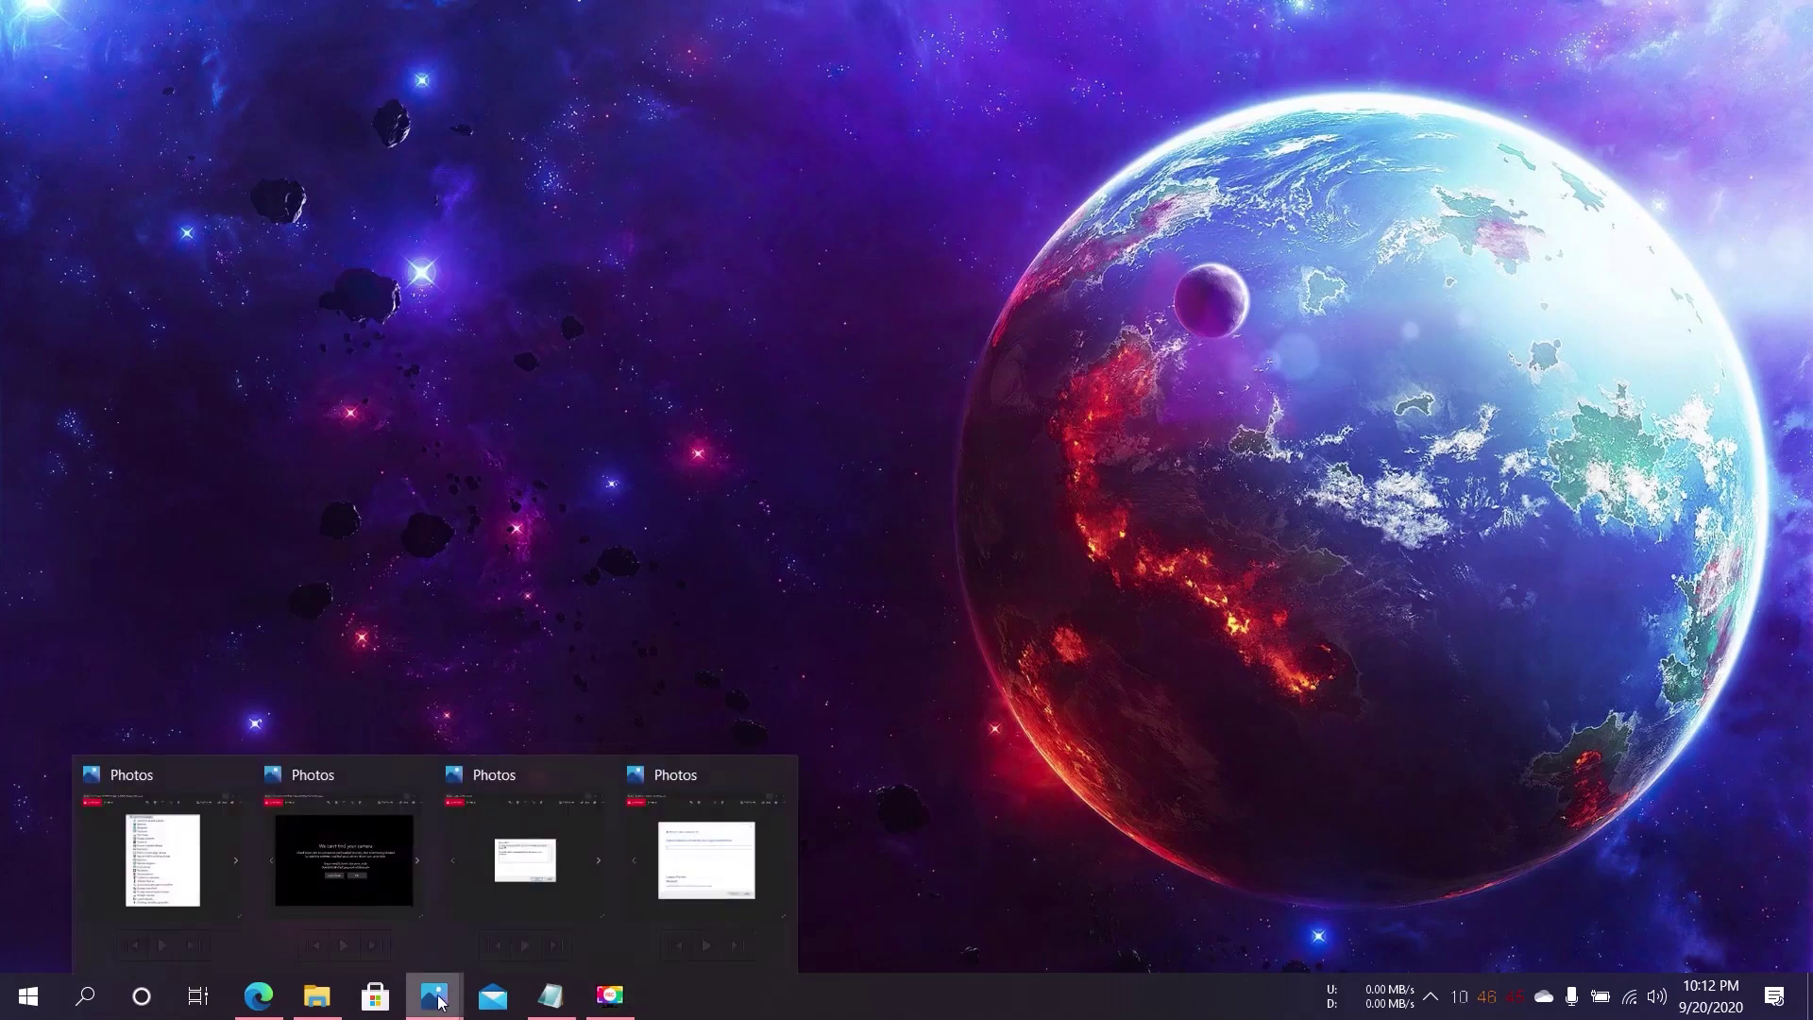
{"action": "left_click", "coordinate": [342, 843]}
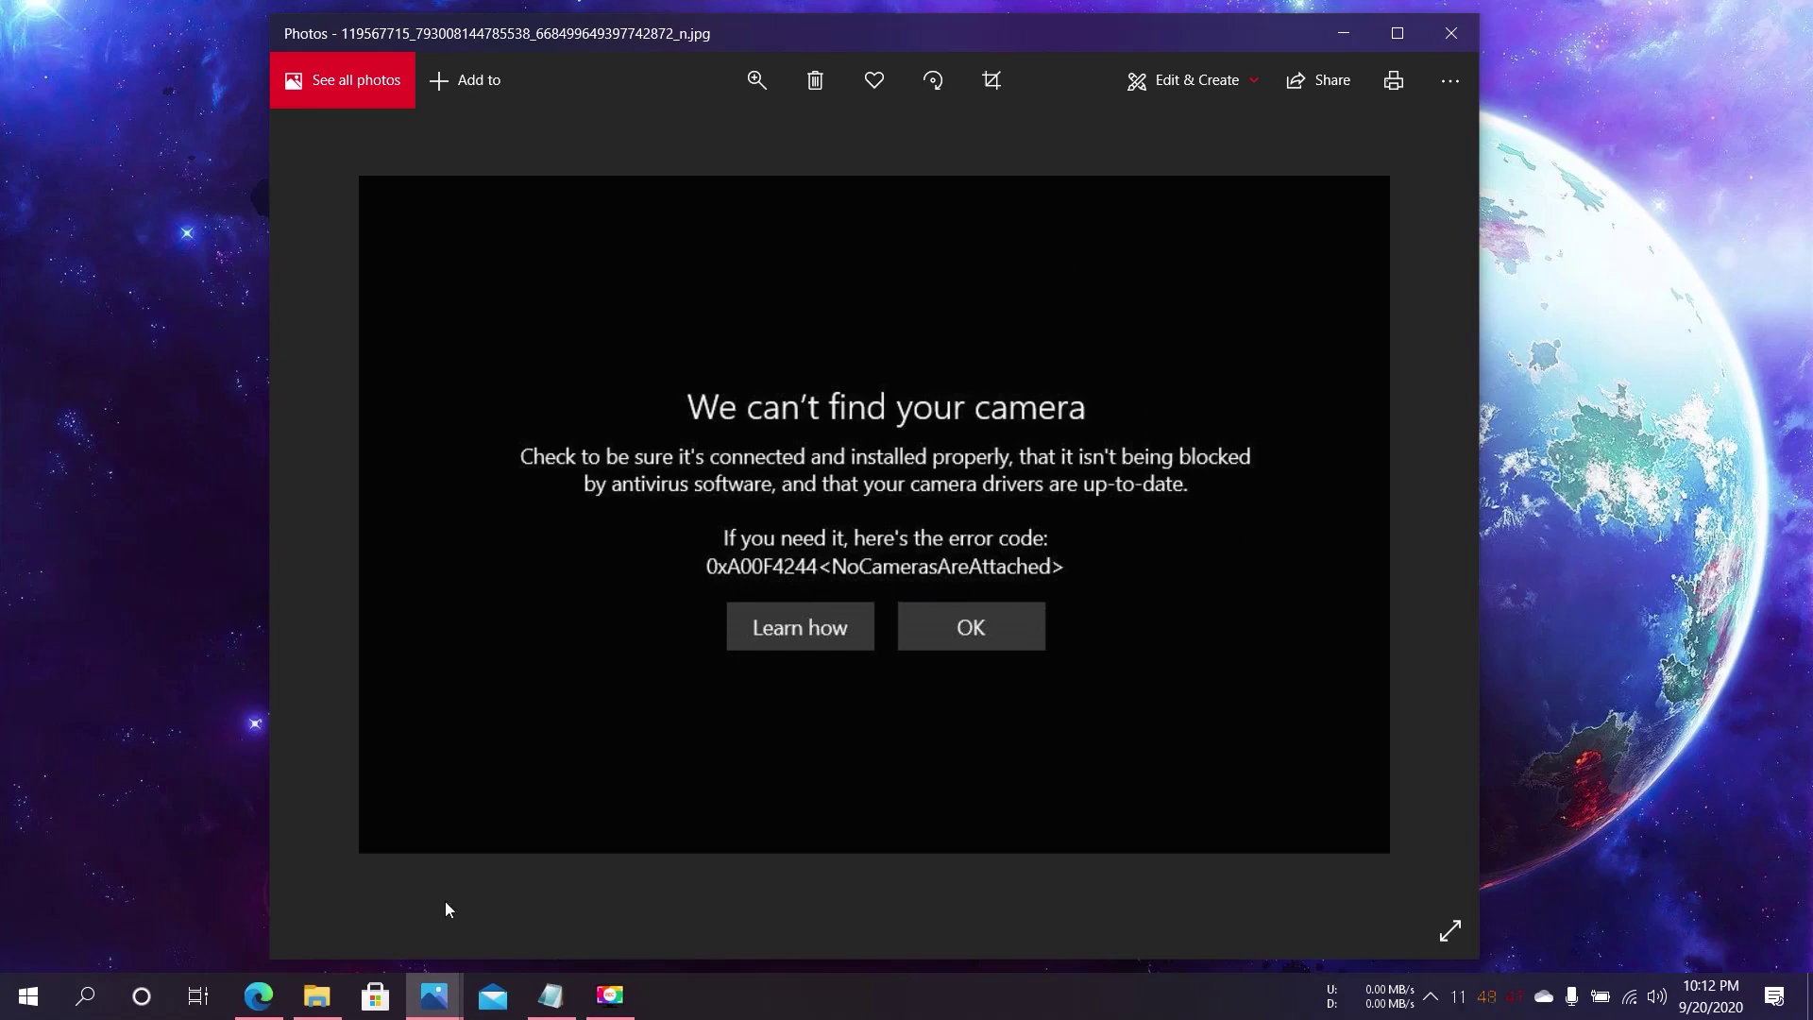
{"action": "mouse_move", "coordinate": [434, 996]}
{"action": "mouse_move", "coordinate": [585, 863]}
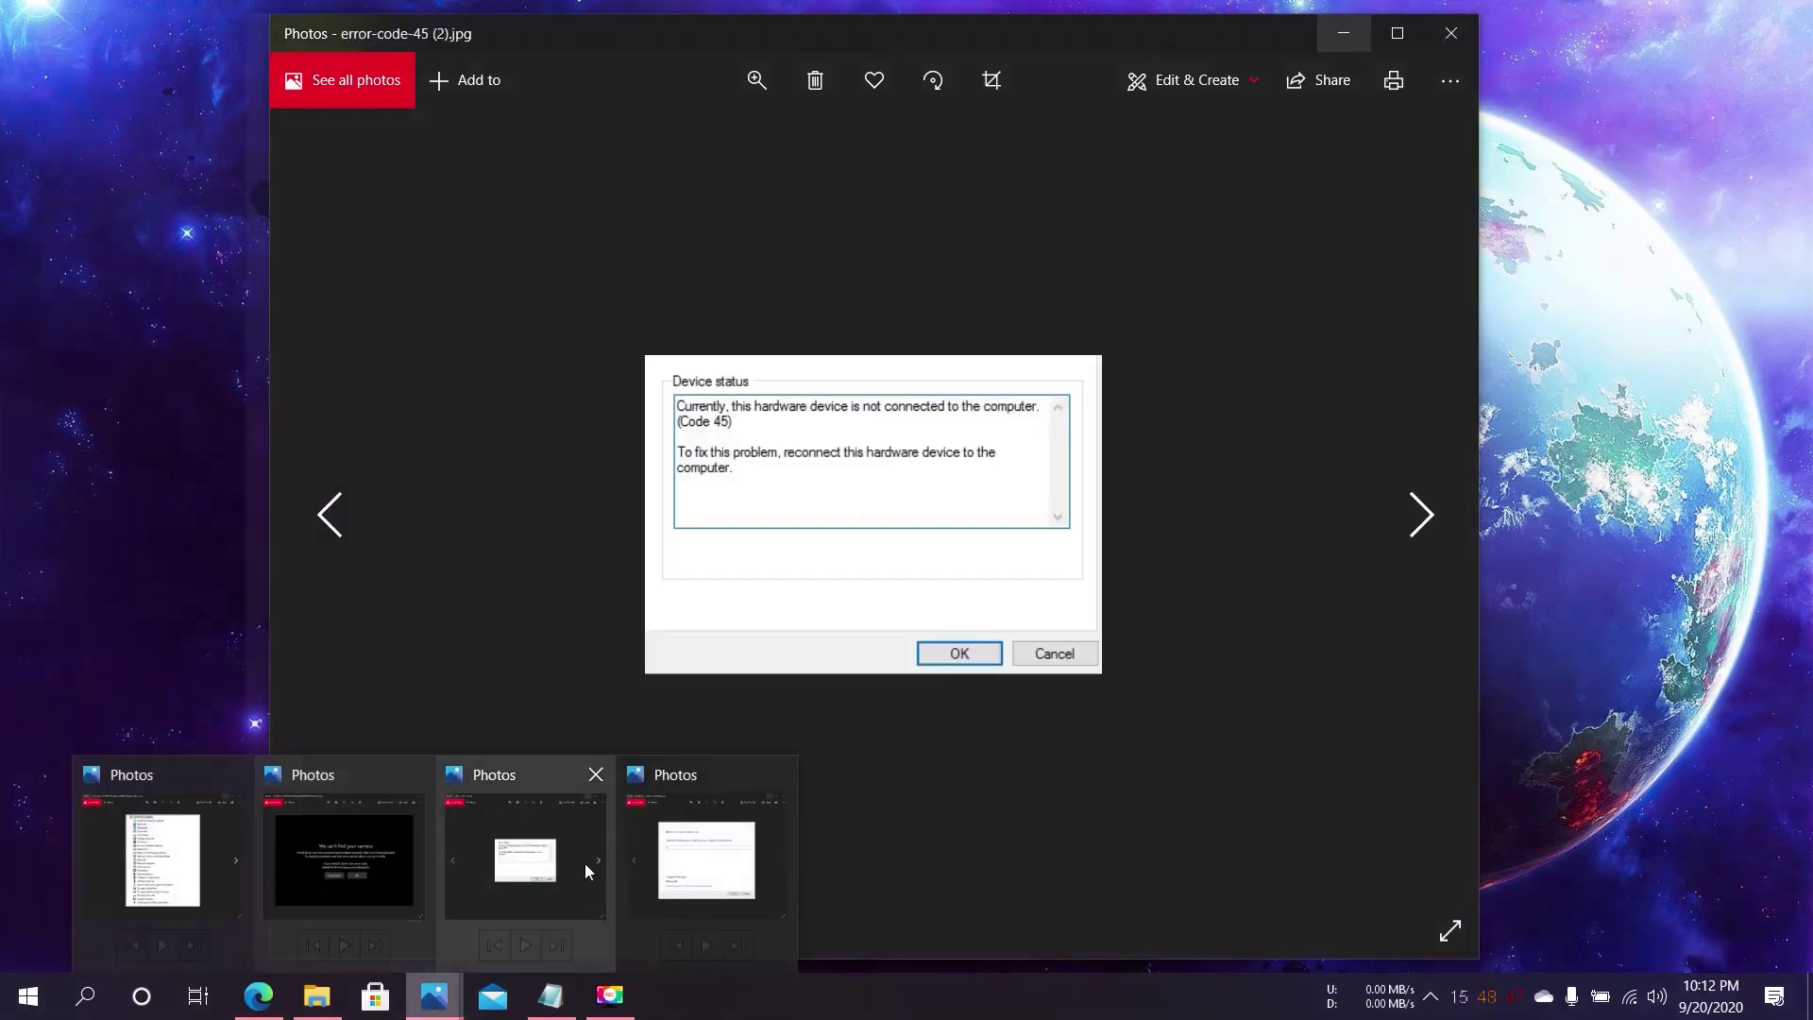
{"action": "left_click", "coordinate": [153, 845]}
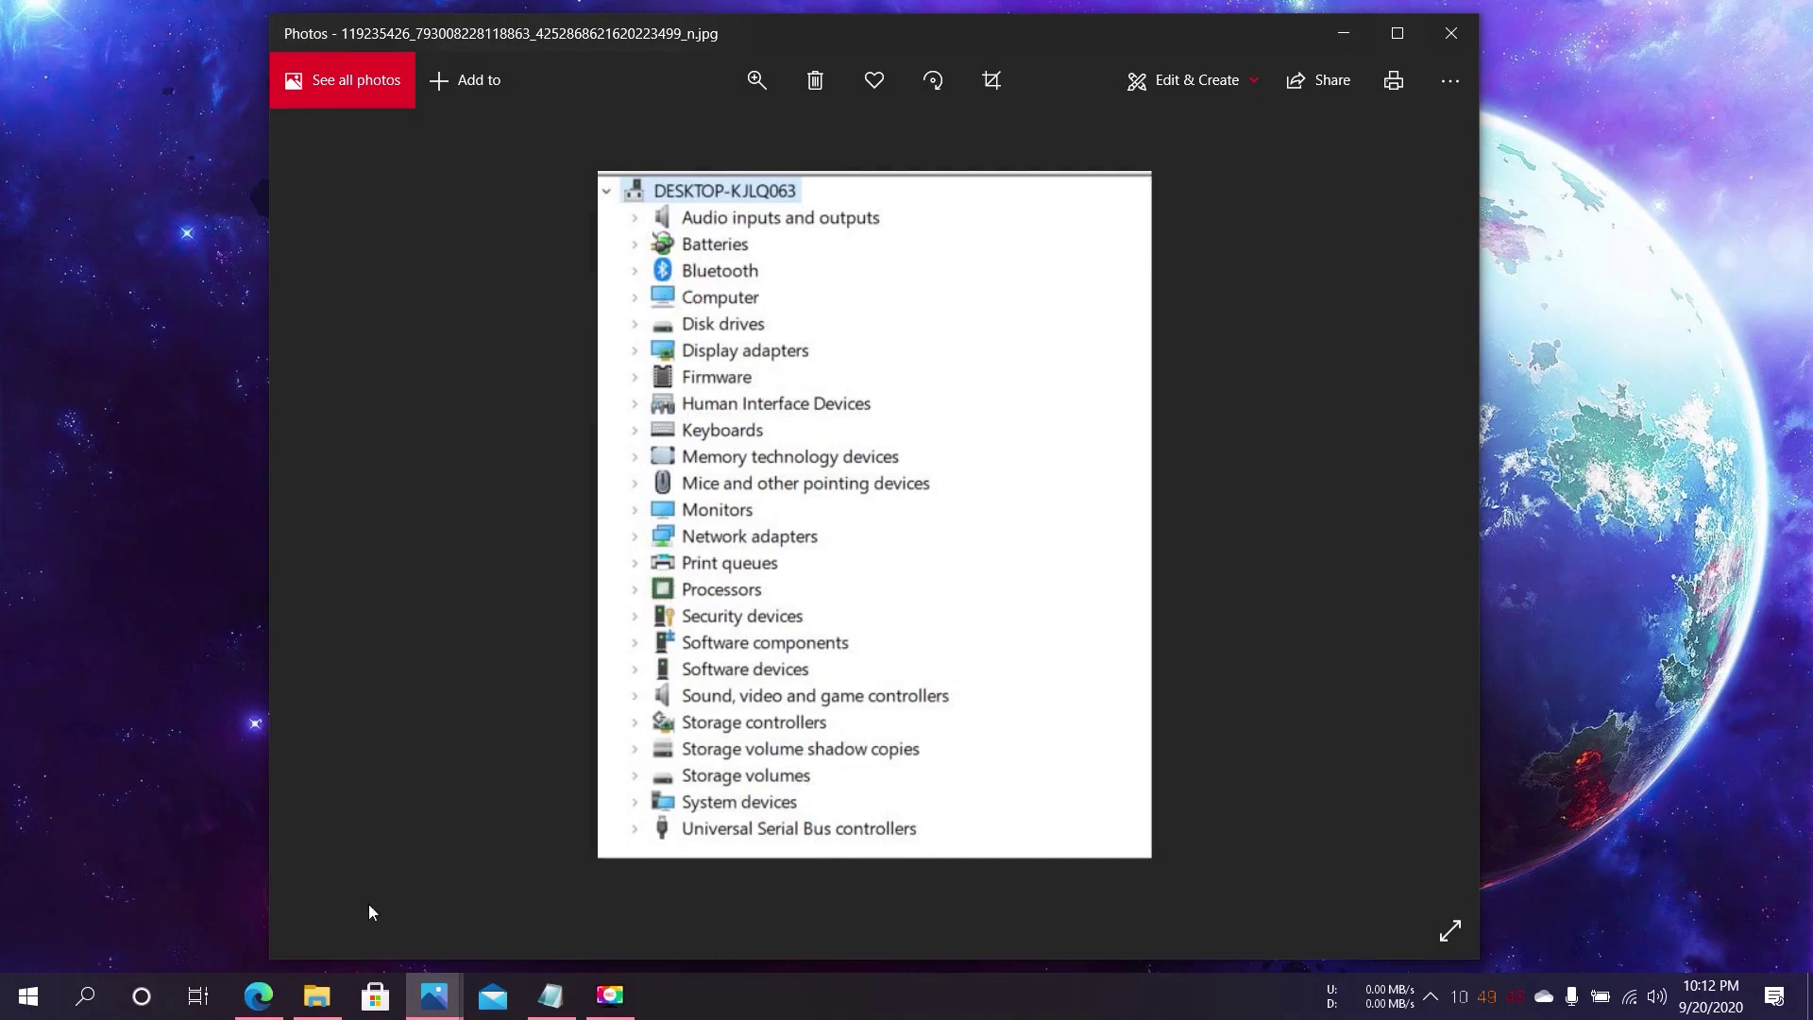
{"action": "mouse_move", "coordinate": [434, 993]}
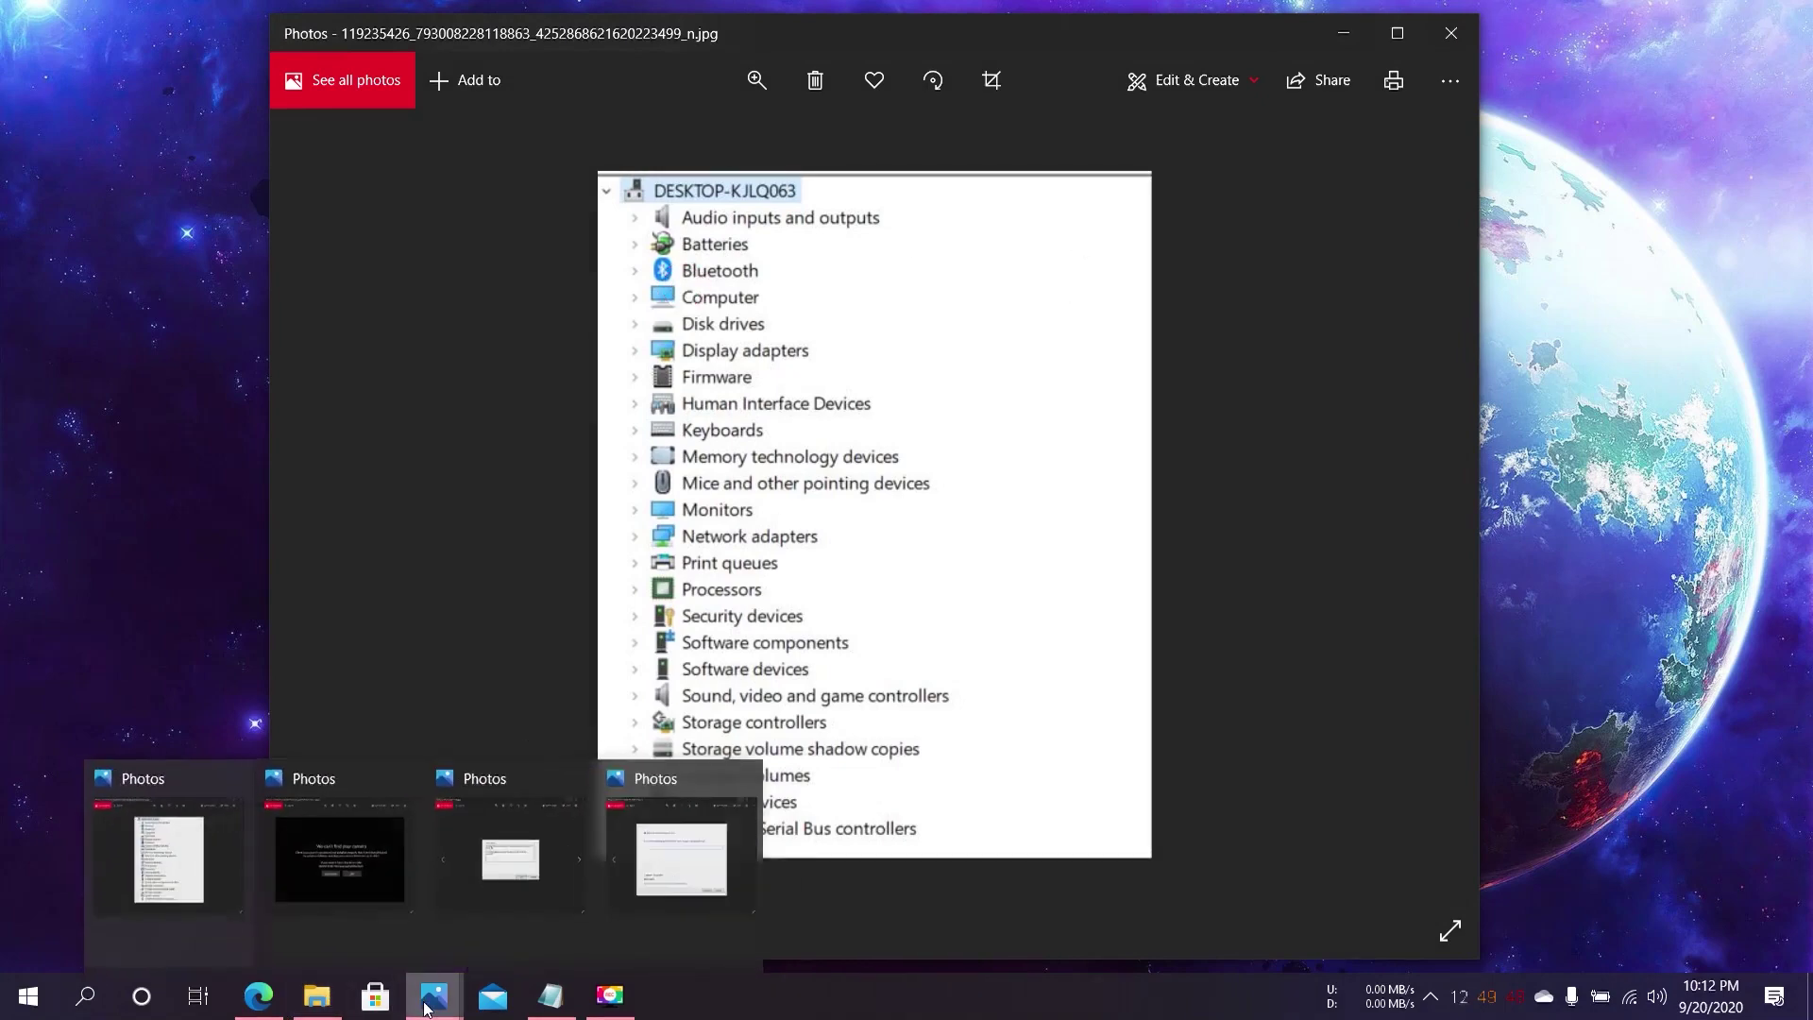
{"action": "left_click", "coordinate": [533, 860]}
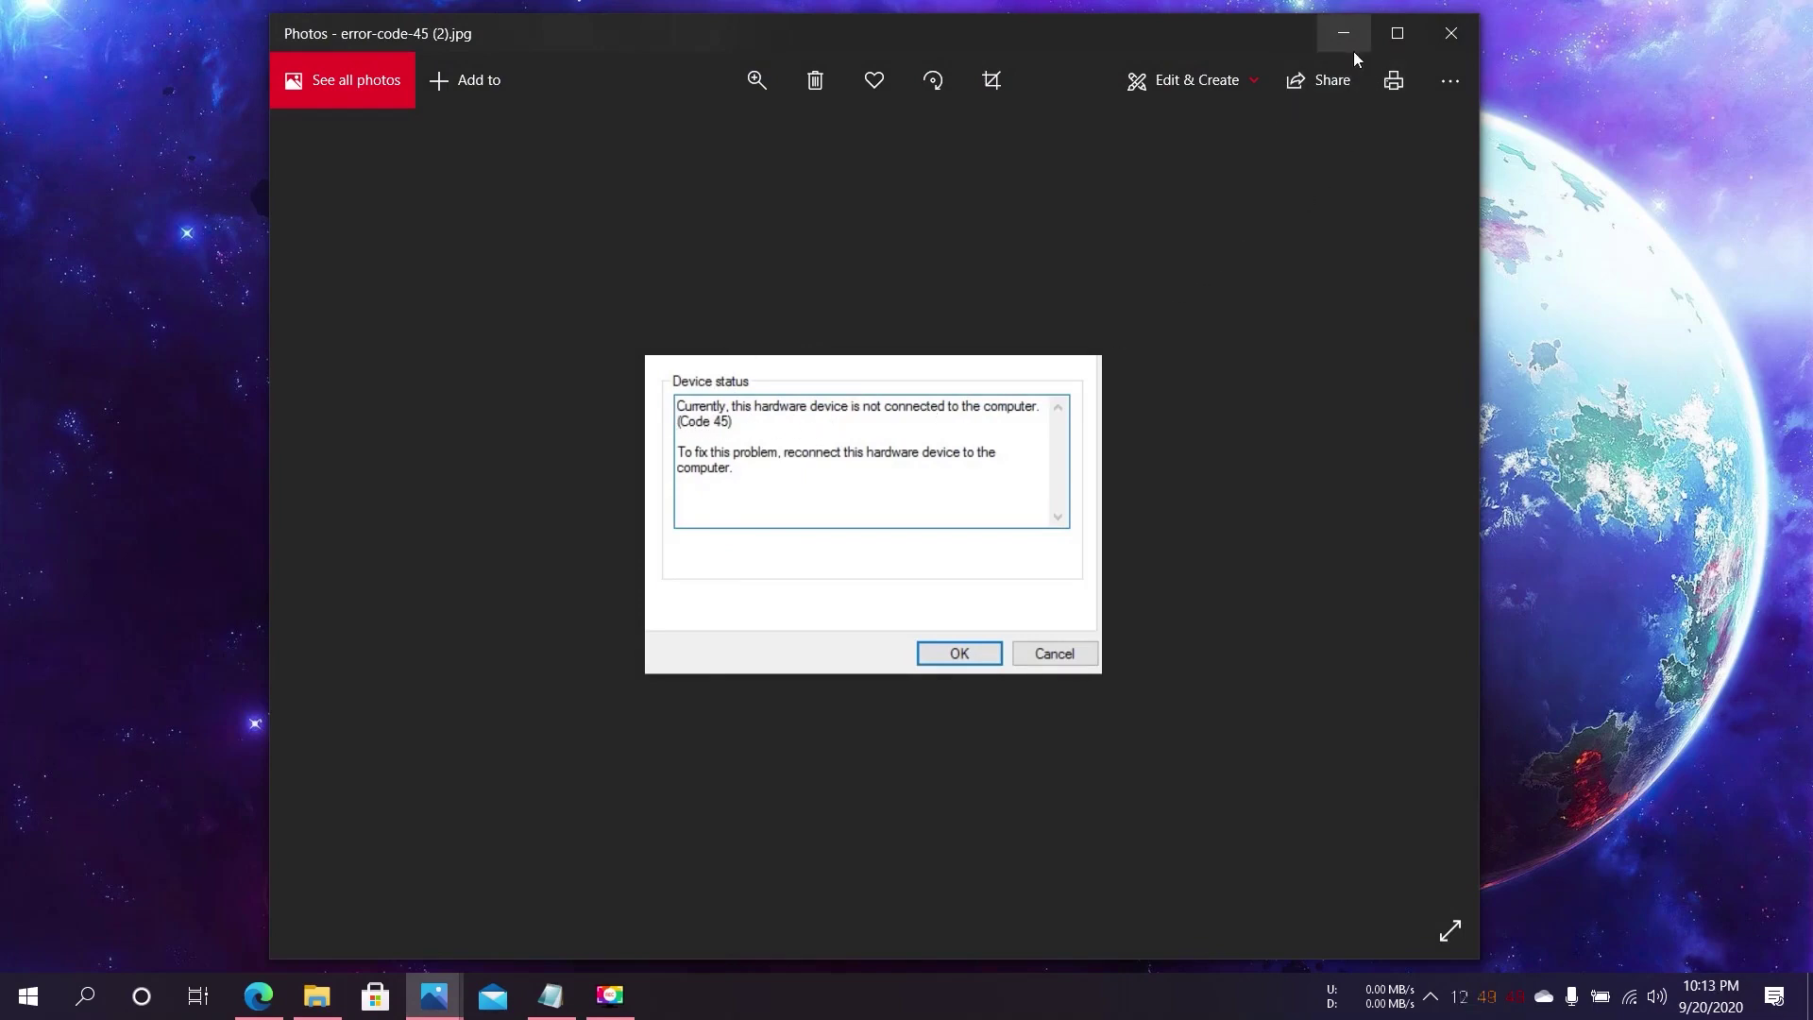
{"action": "key", "text": "Right"}
{"action": "key", "text": "Right"}
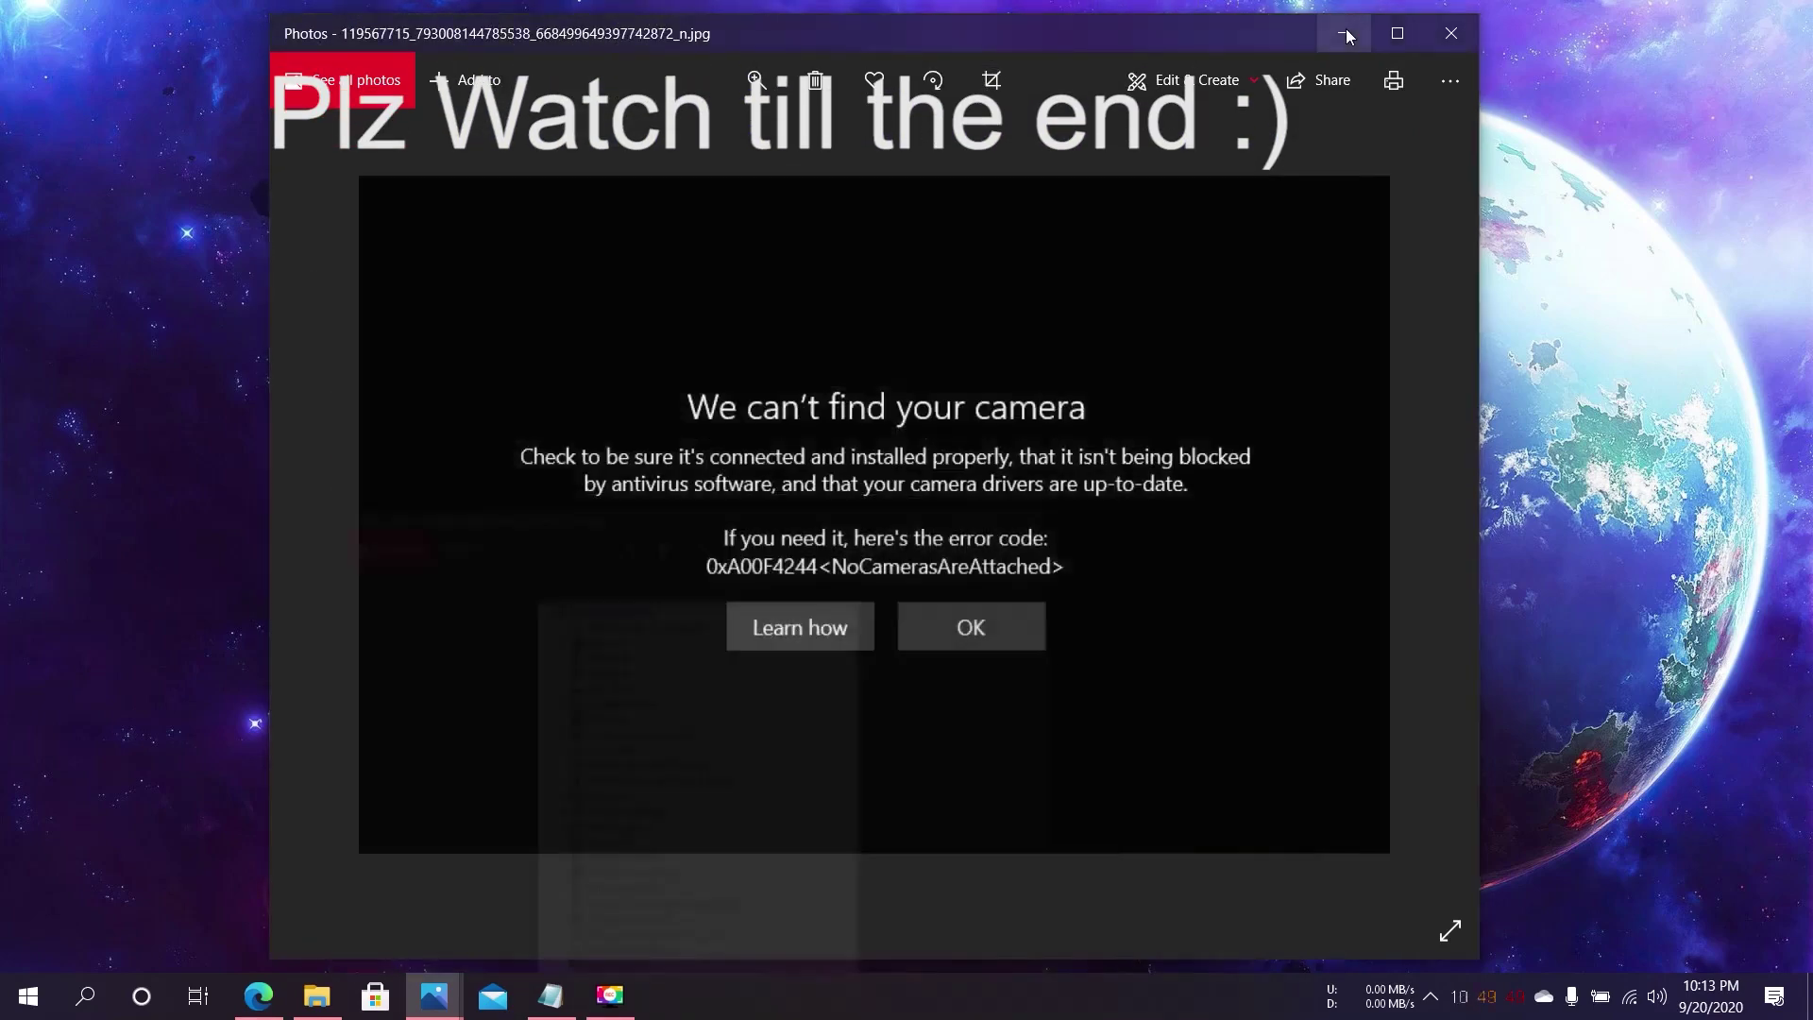
- From the Start app list, open the Camera app's More > App settings page
{"action": "left_click", "coordinate": [1345, 34]}
{"action": "left_click", "coordinate": [27, 997]}
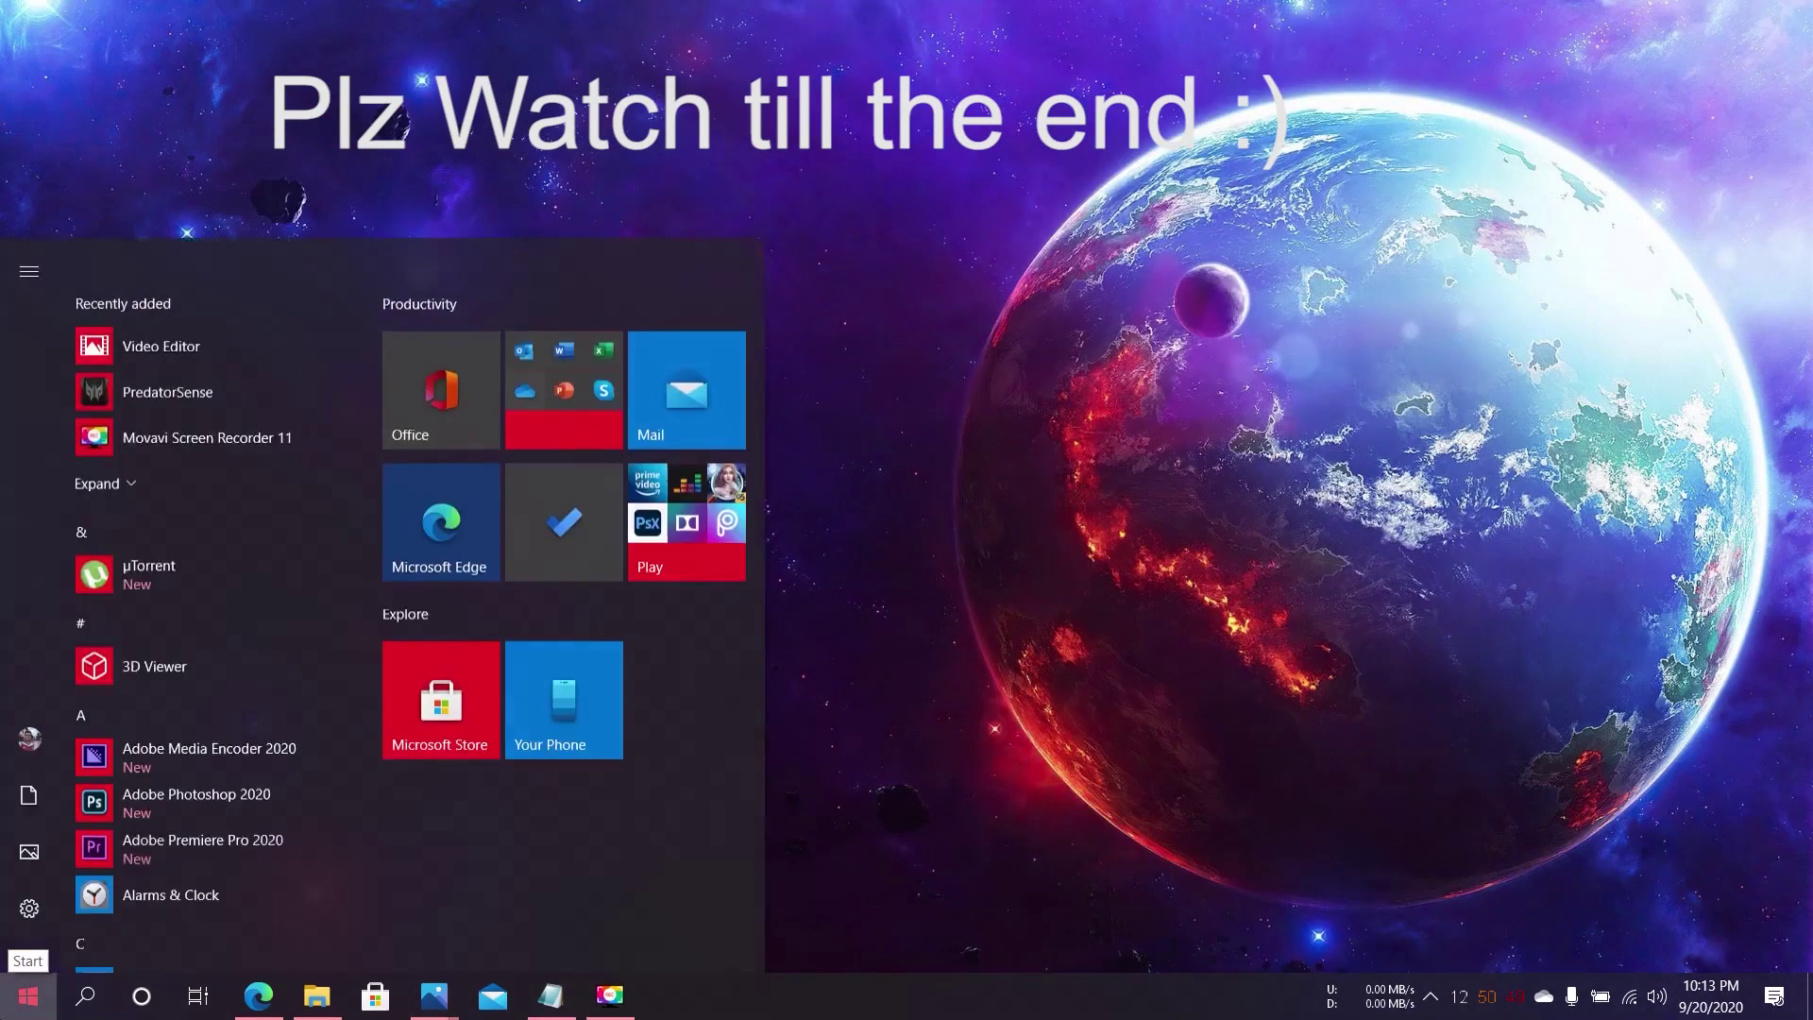
{"action": "scroll", "coordinate": [192, 670], "scroll_direction": "down", "scroll_amount": 5}
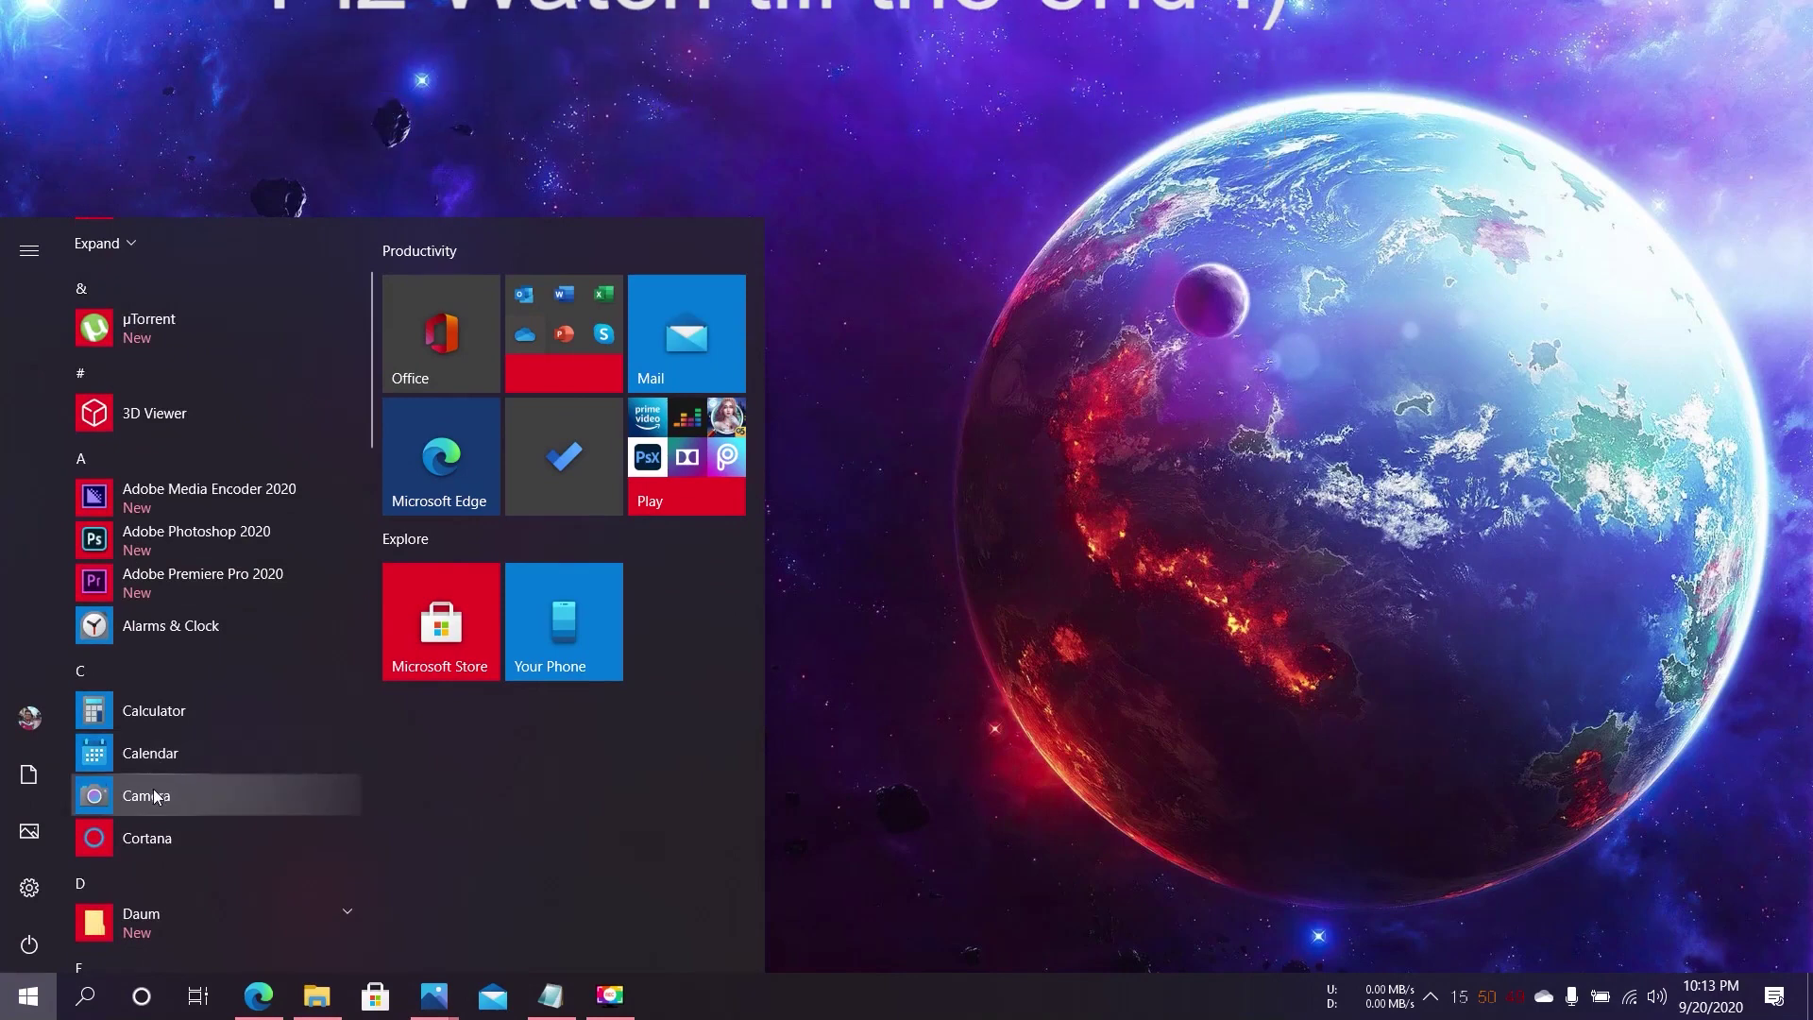
{"action": "right_click", "coordinate": [156, 796]}
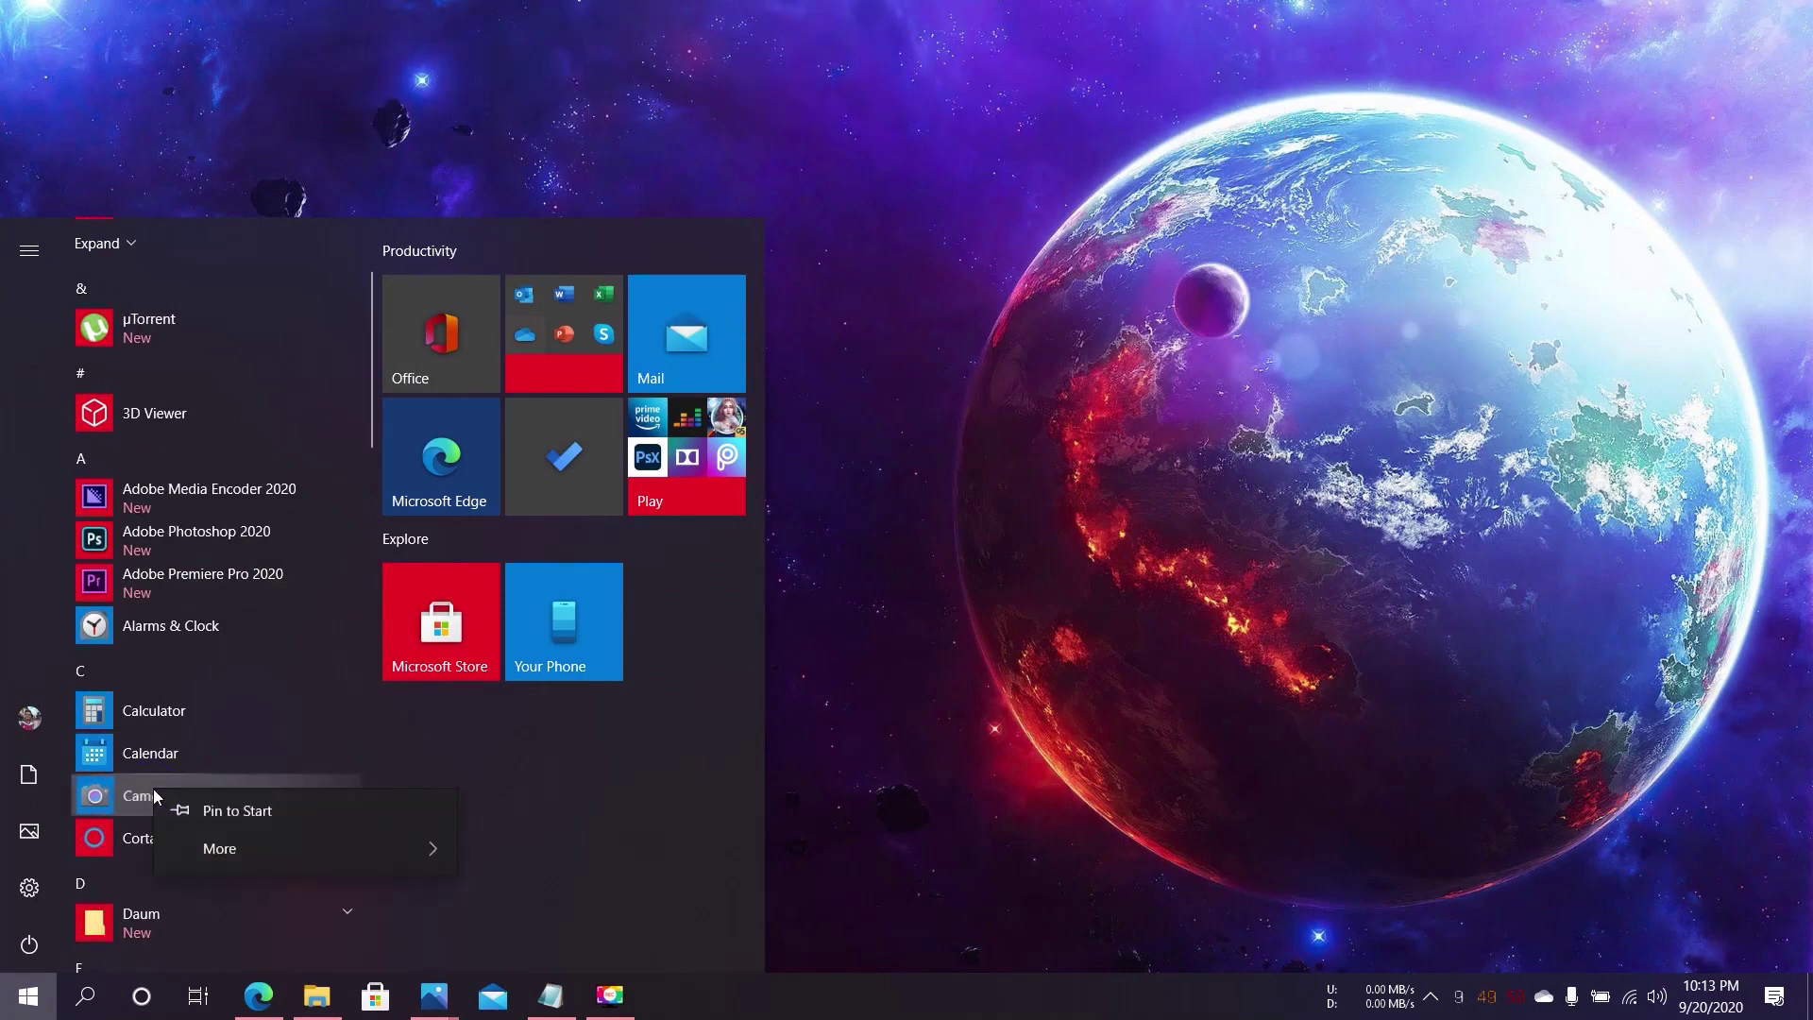
{"action": "mouse_move", "coordinate": [315, 847]}
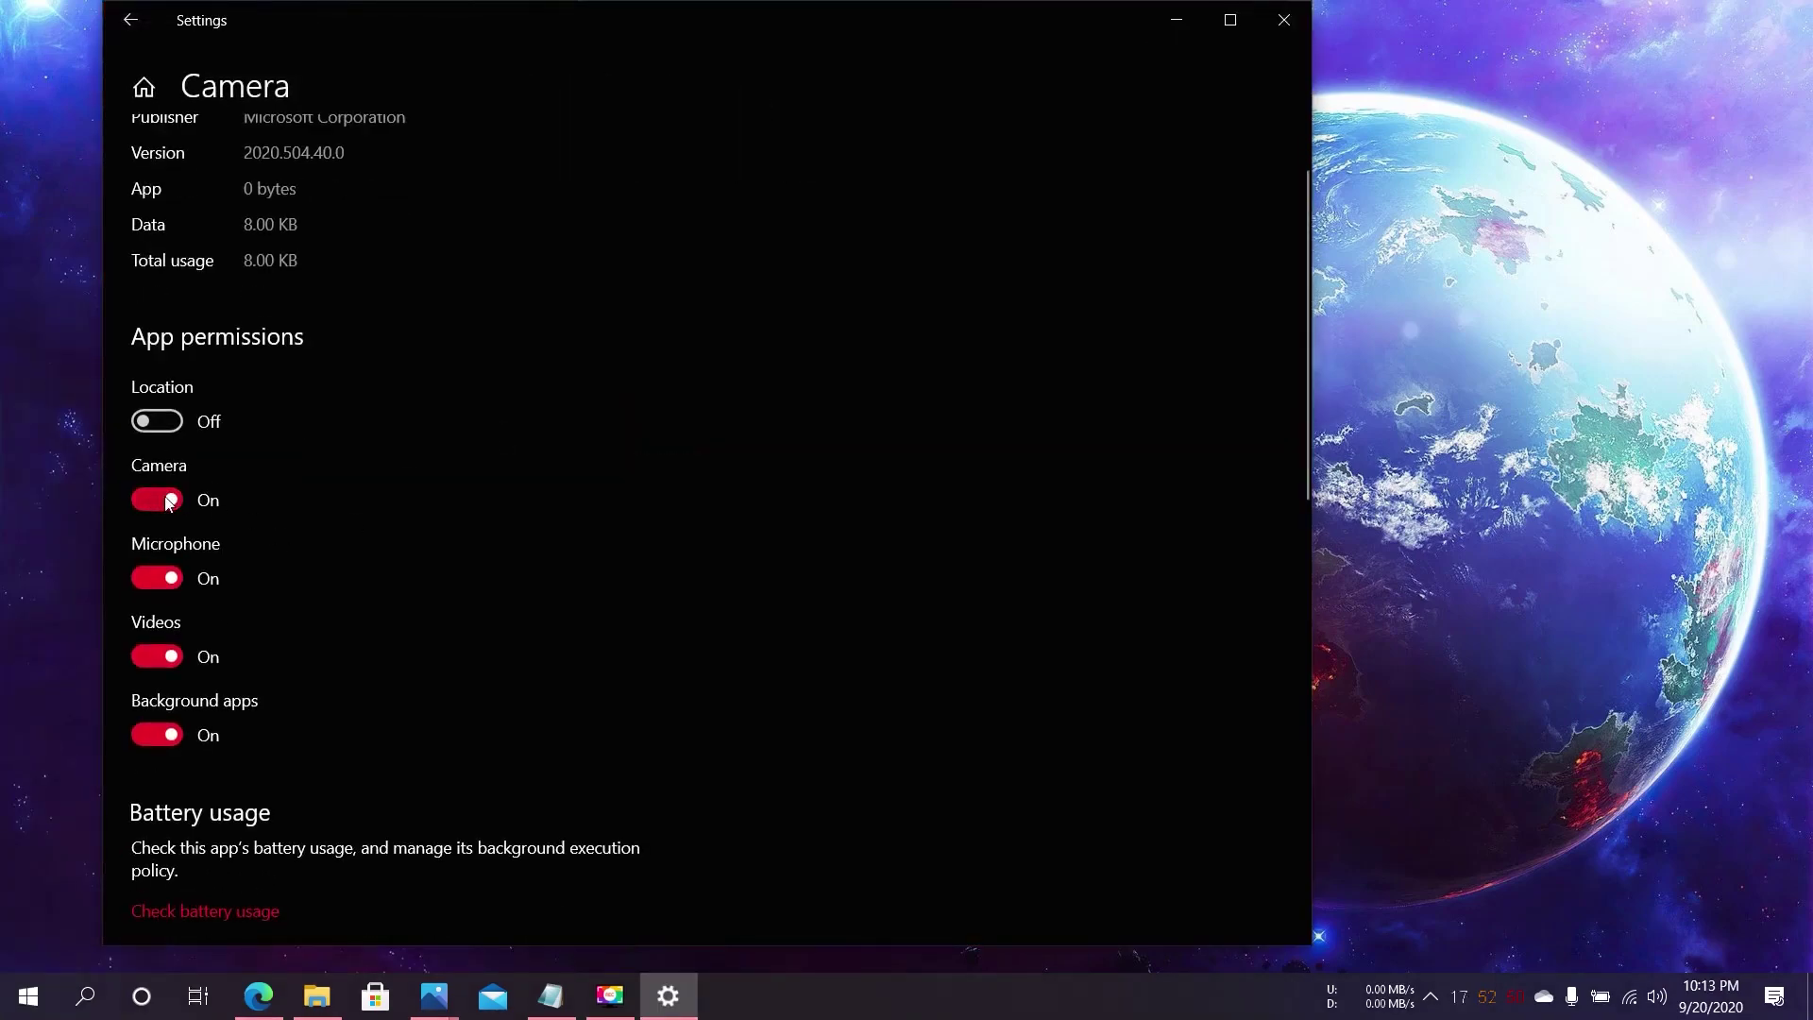
- Reset the Camera app and confirm deleting its data
{"action": "scroll", "coordinate": [200, 574], "scroll_direction": "down", "scroll_amount": 6}
{"action": "scroll", "coordinate": [421, 292], "scroll_direction": "up", "scroll_amount": 7}
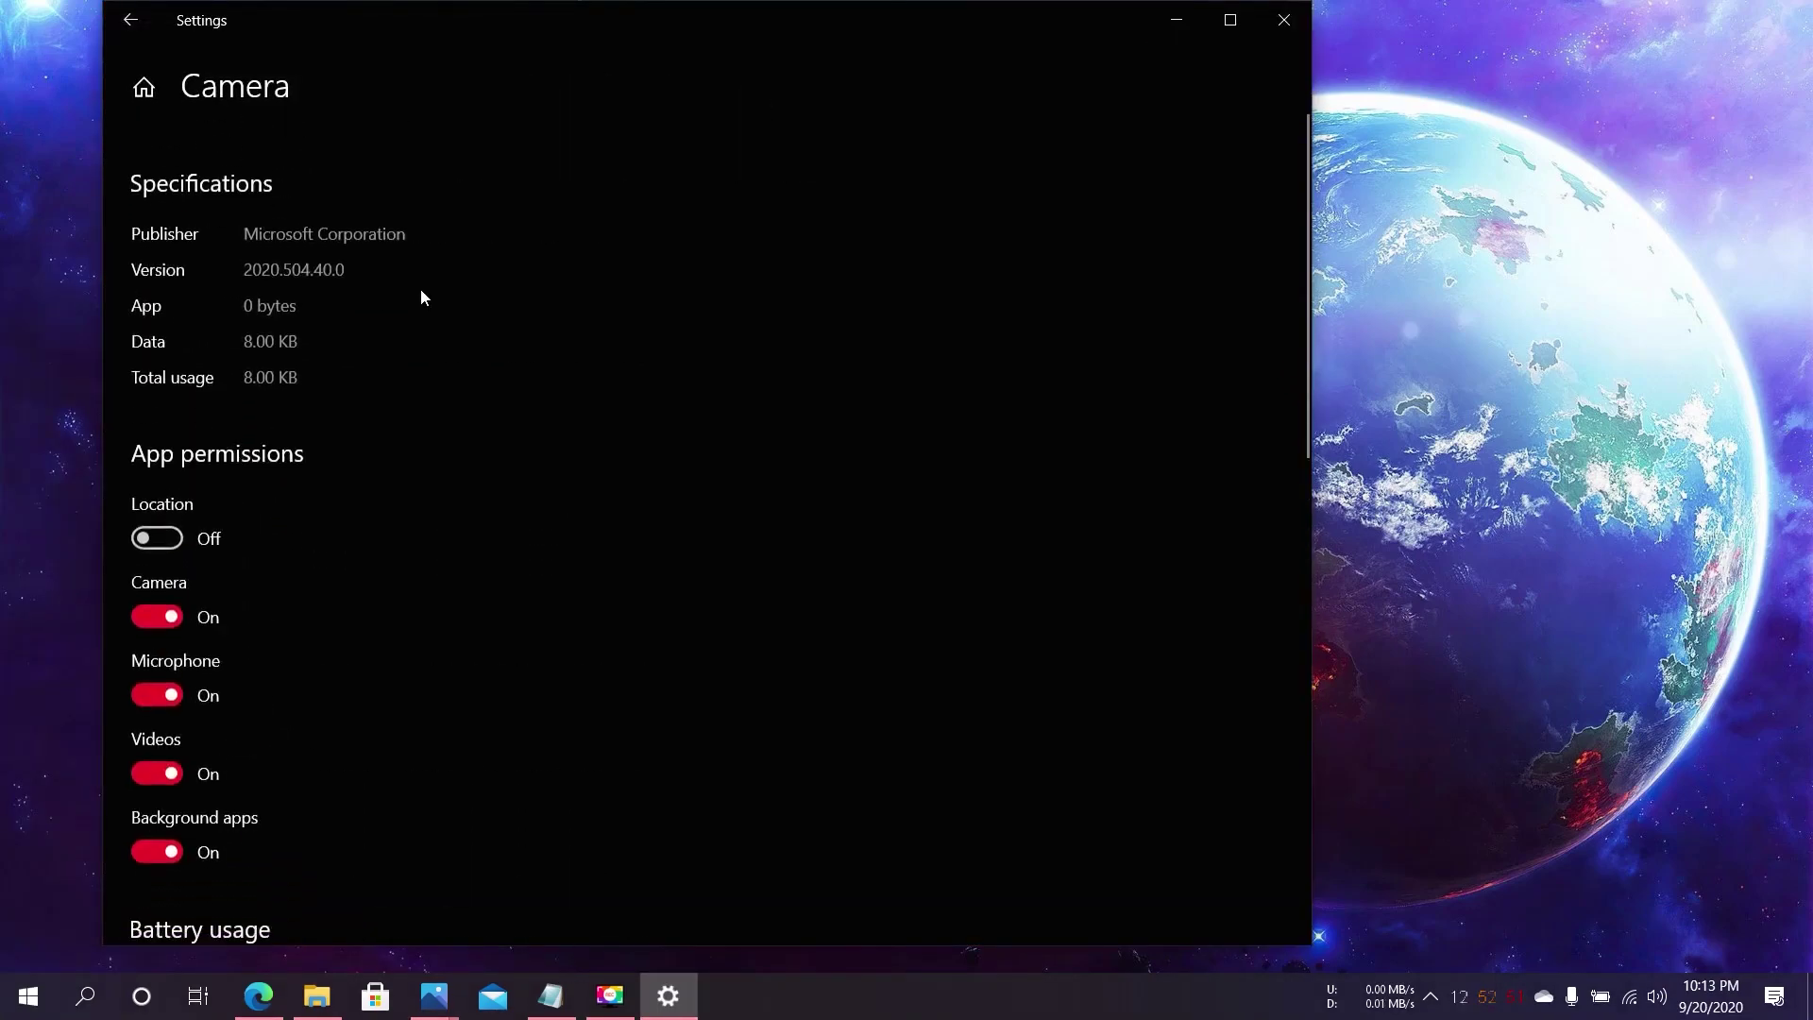
{"action": "scroll", "coordinate": [317, 486], "scroll_direction": "down", "scroll_amount": 10}
{"action": "scroll", "coordinate": [317, 486], "scroll_direction": "up", "scroll_amount": 8}
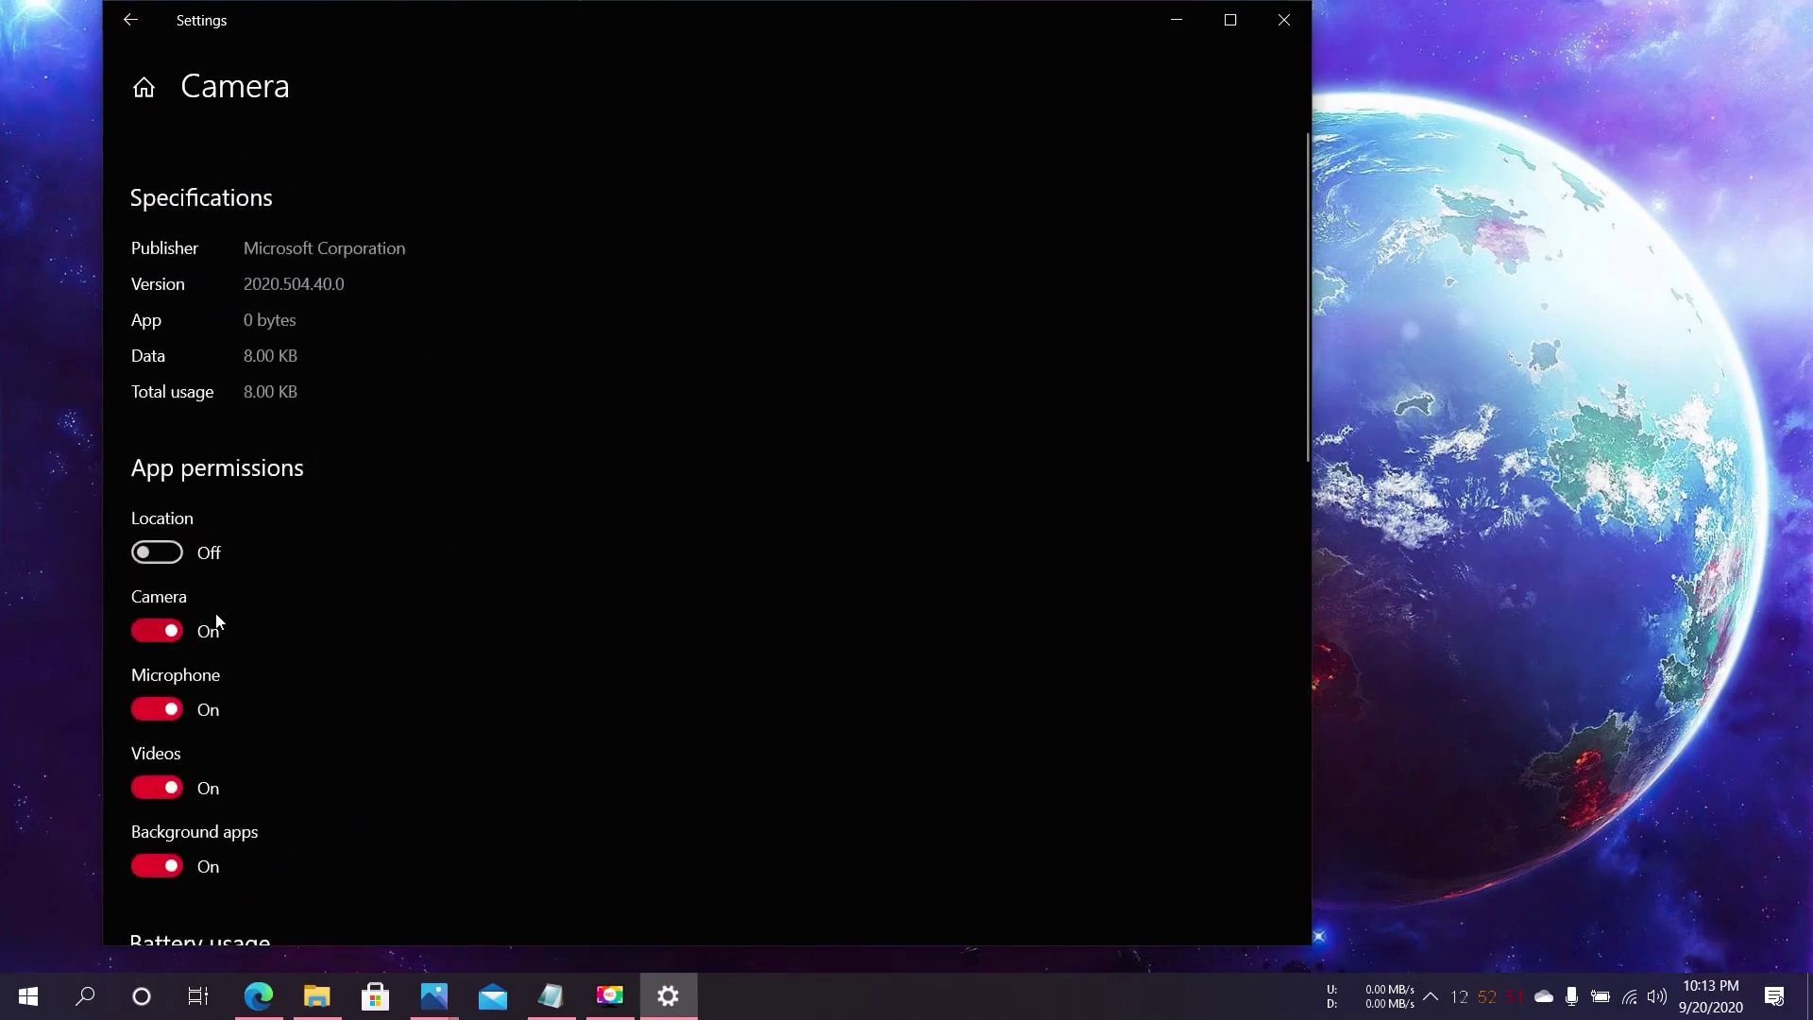
{"action": "scroll", "coordinate": [216, 620], "scroll_direction": "down", "scroll_amount": 8}
{"action": "scroll", "coordinate": [425, 353], "scroll_direction": "up", "scroll_amount": 3}
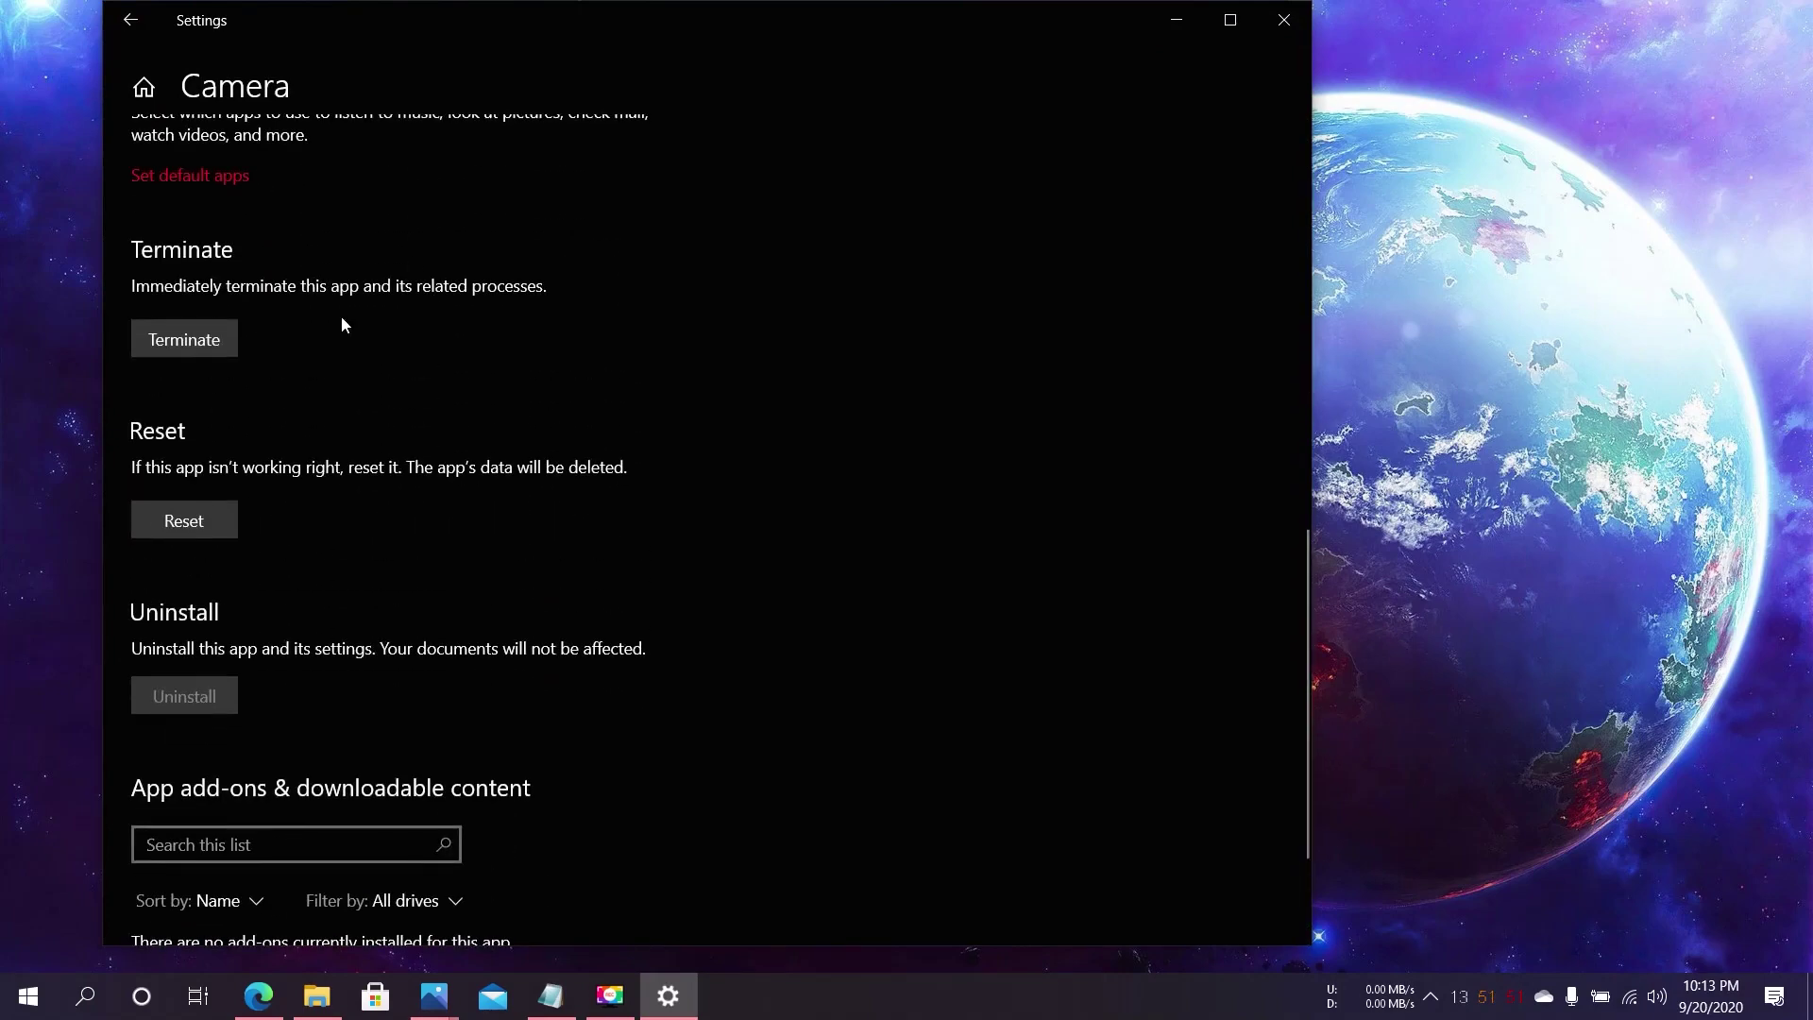
{"action": "scroll", "coordinate": [342, 325], "scroll_direction": "down", "scroll_amount": 2}
{"action": "left_click", "coordinate": [198, 312]}
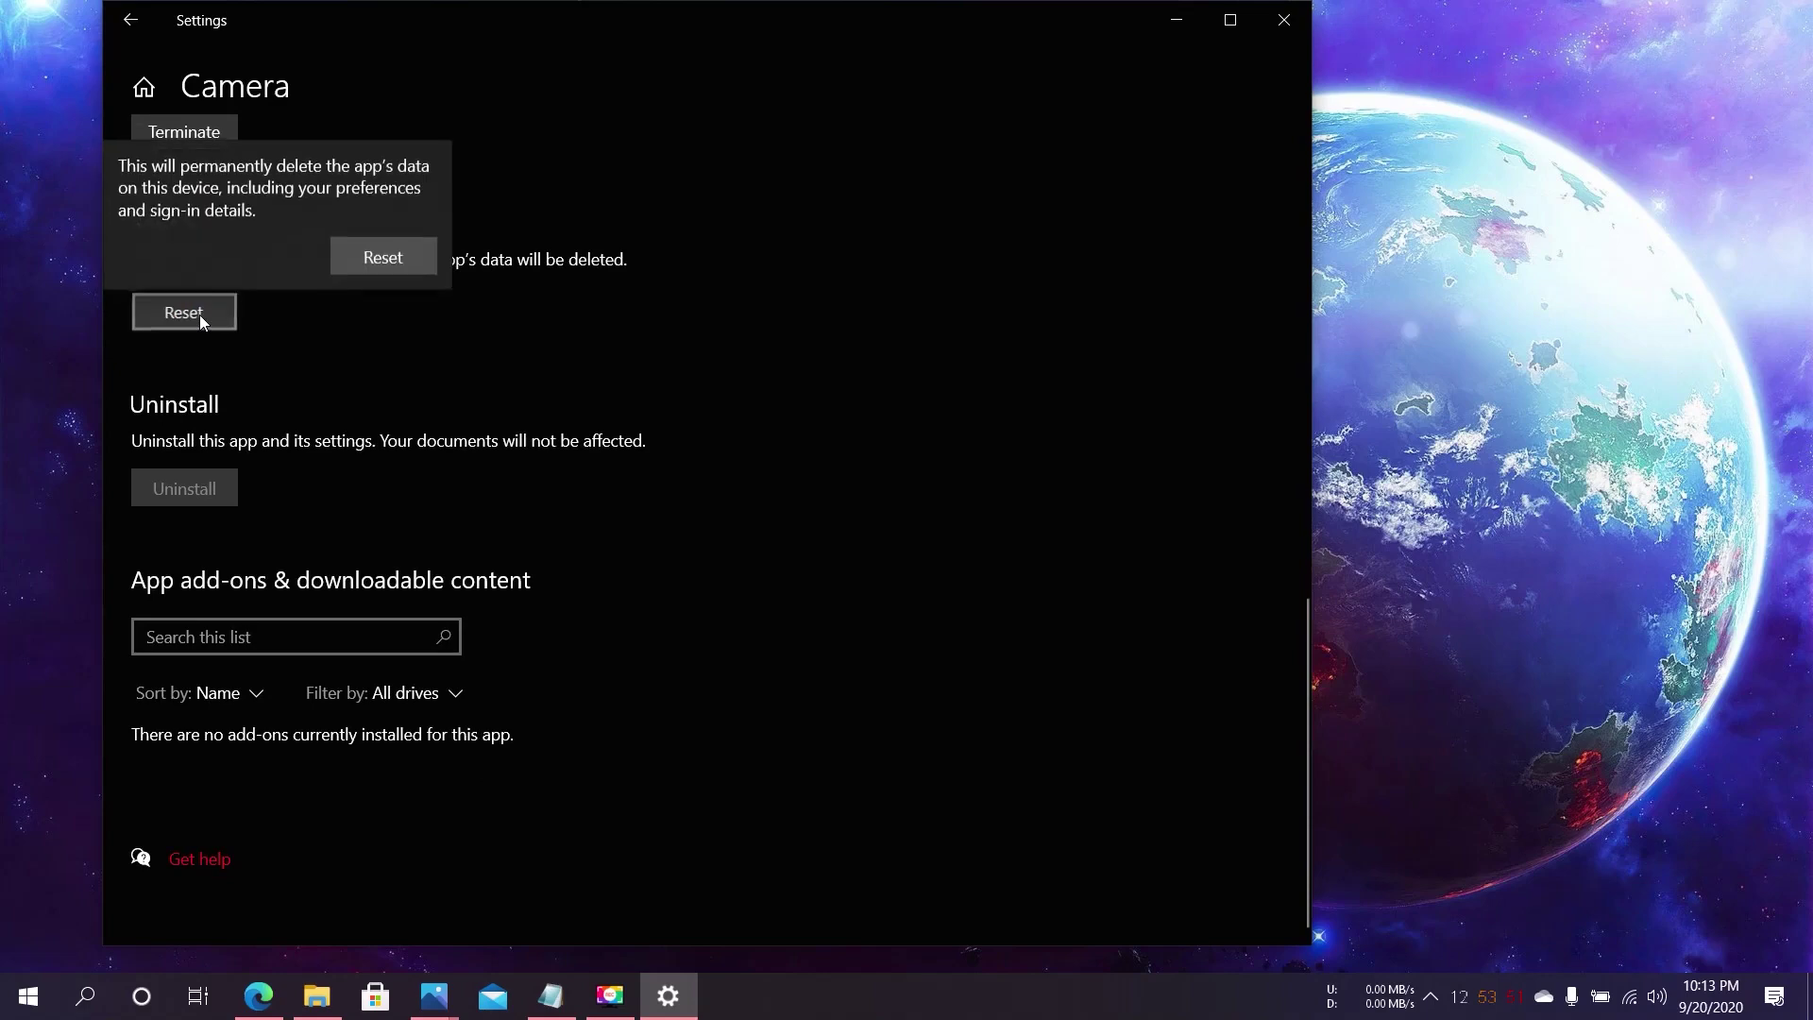
{"action": "left_click", "coordinate": [378, 255]}
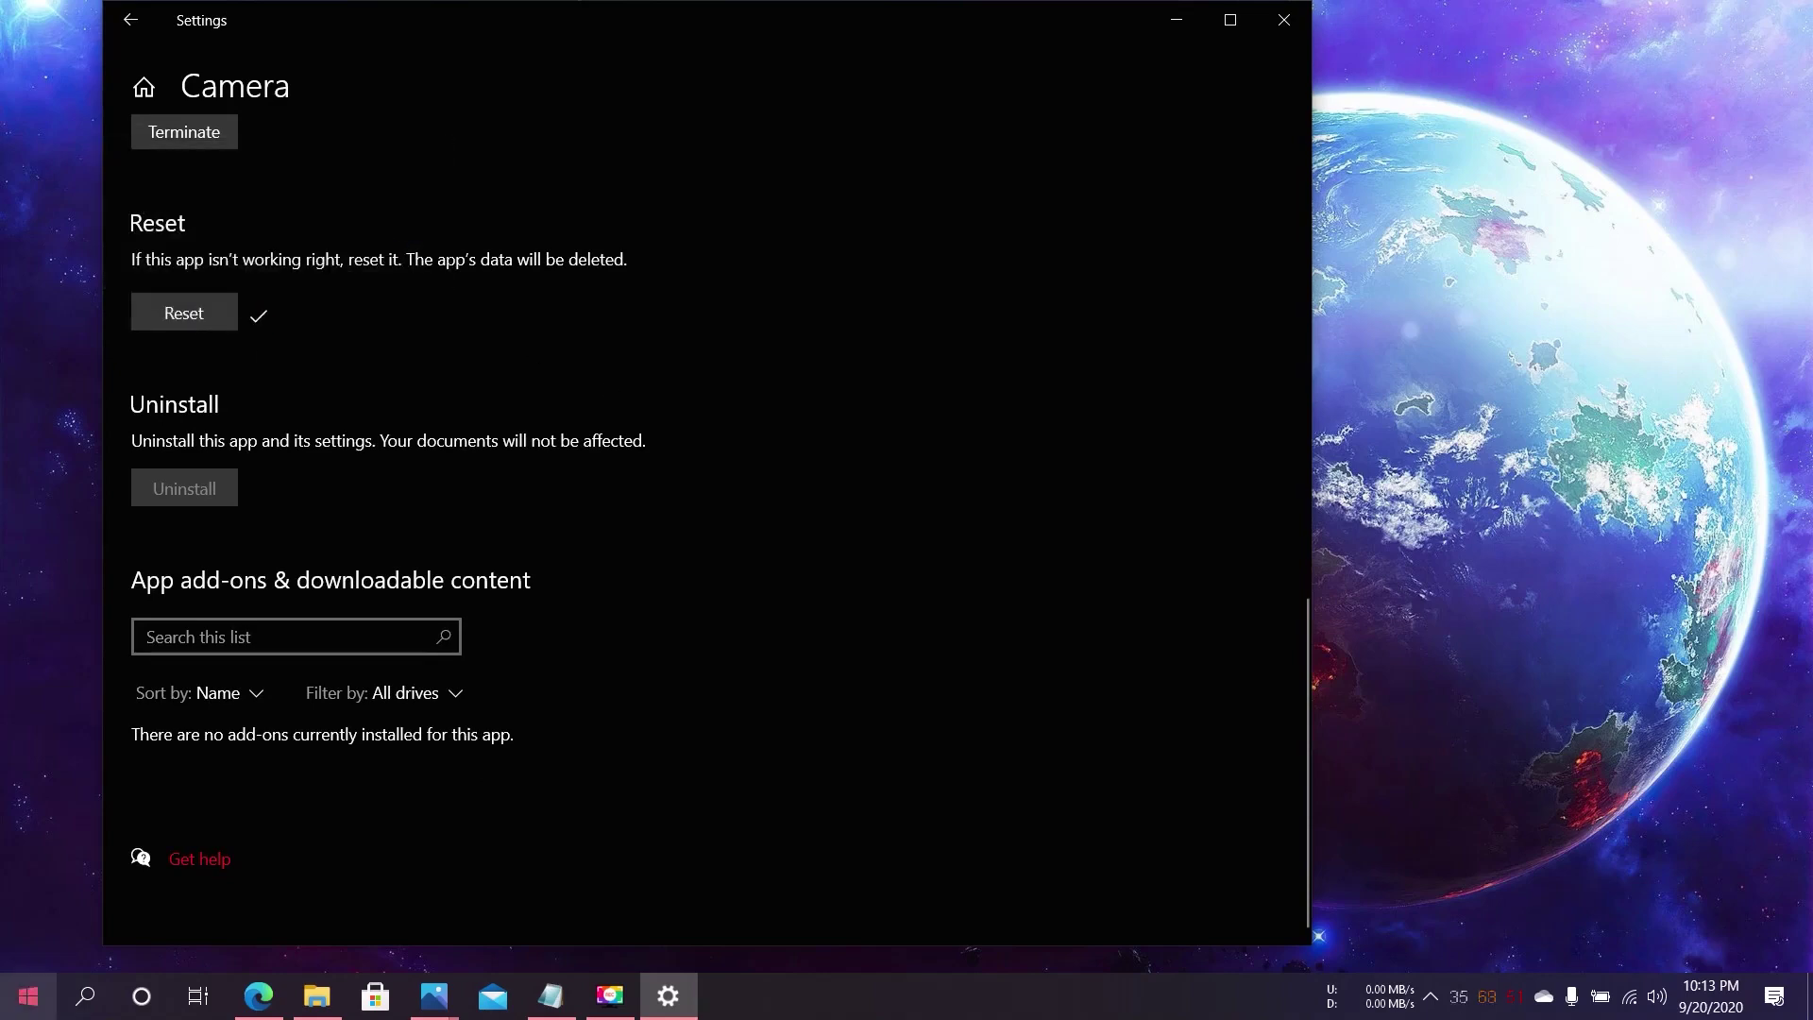
- Close the Start app list and bring up Windows search
{"action": "left_click", "coordinate": [29, 996]}
{"action": "scroll", "coordinate": [304, 537], "scroll_direction": "down", "scroll_amount": 3}
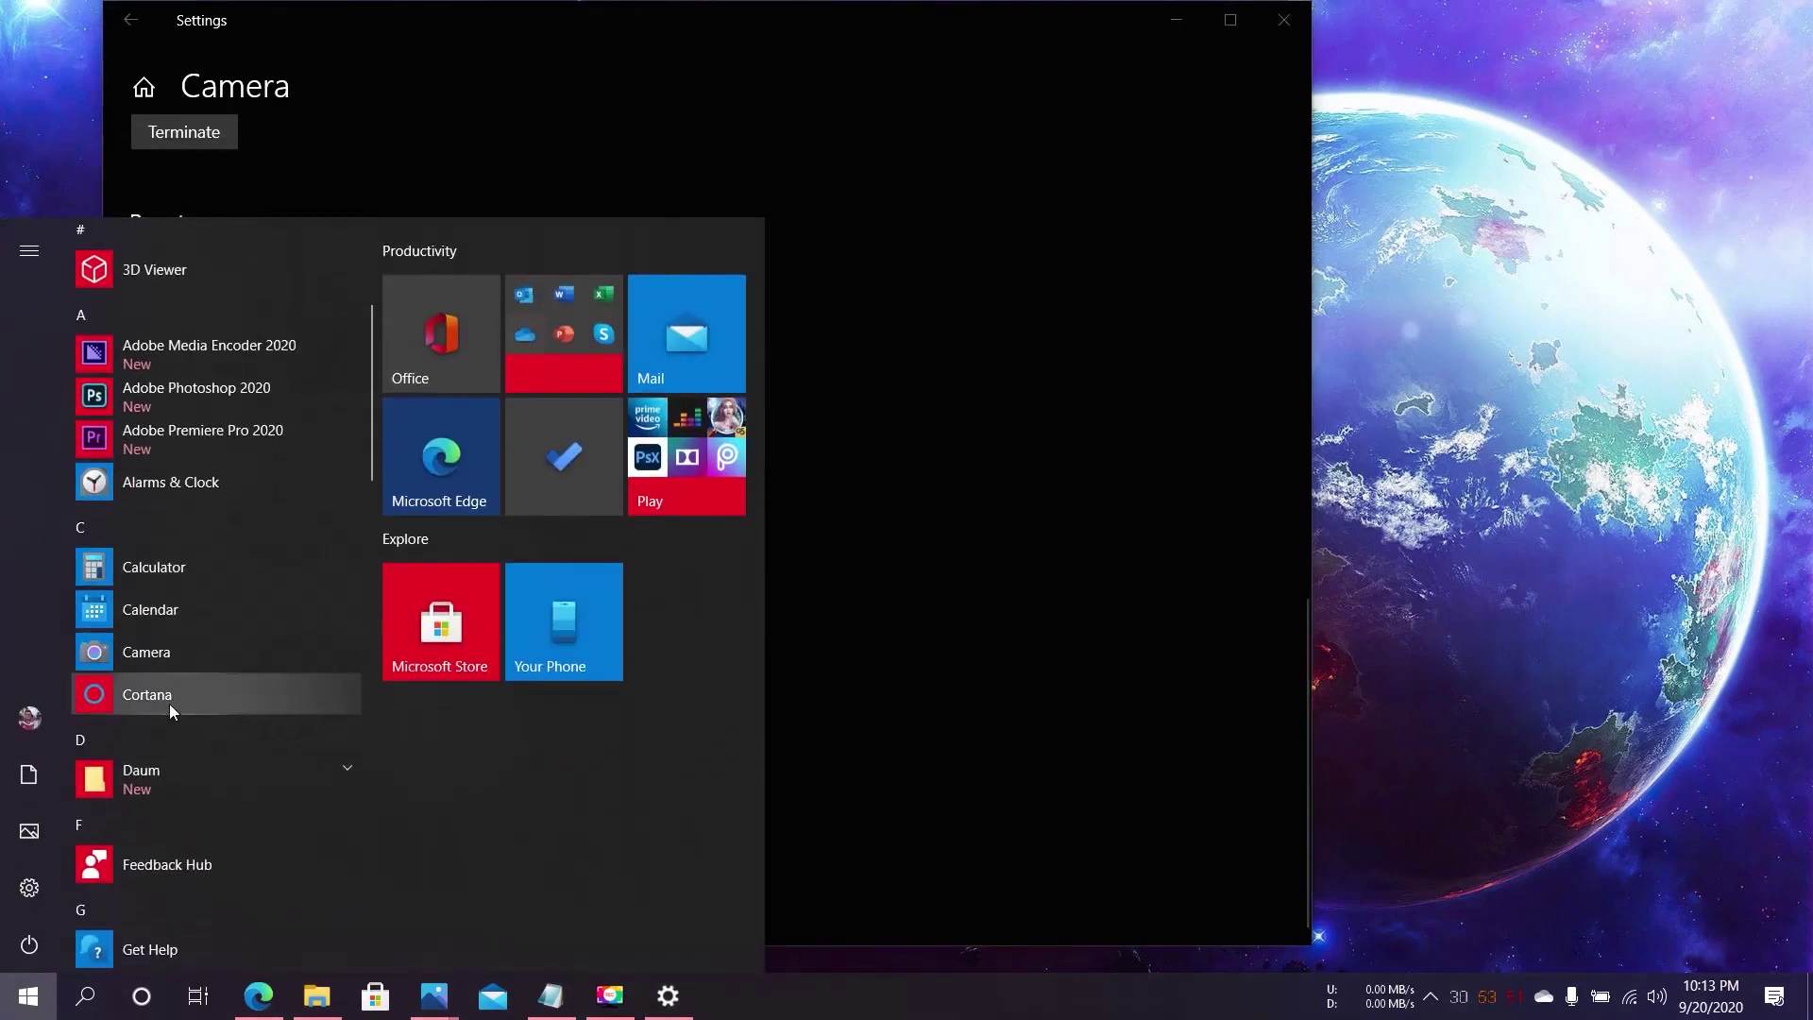
{"action": "left_click", "coordinate": [1121, 380]}
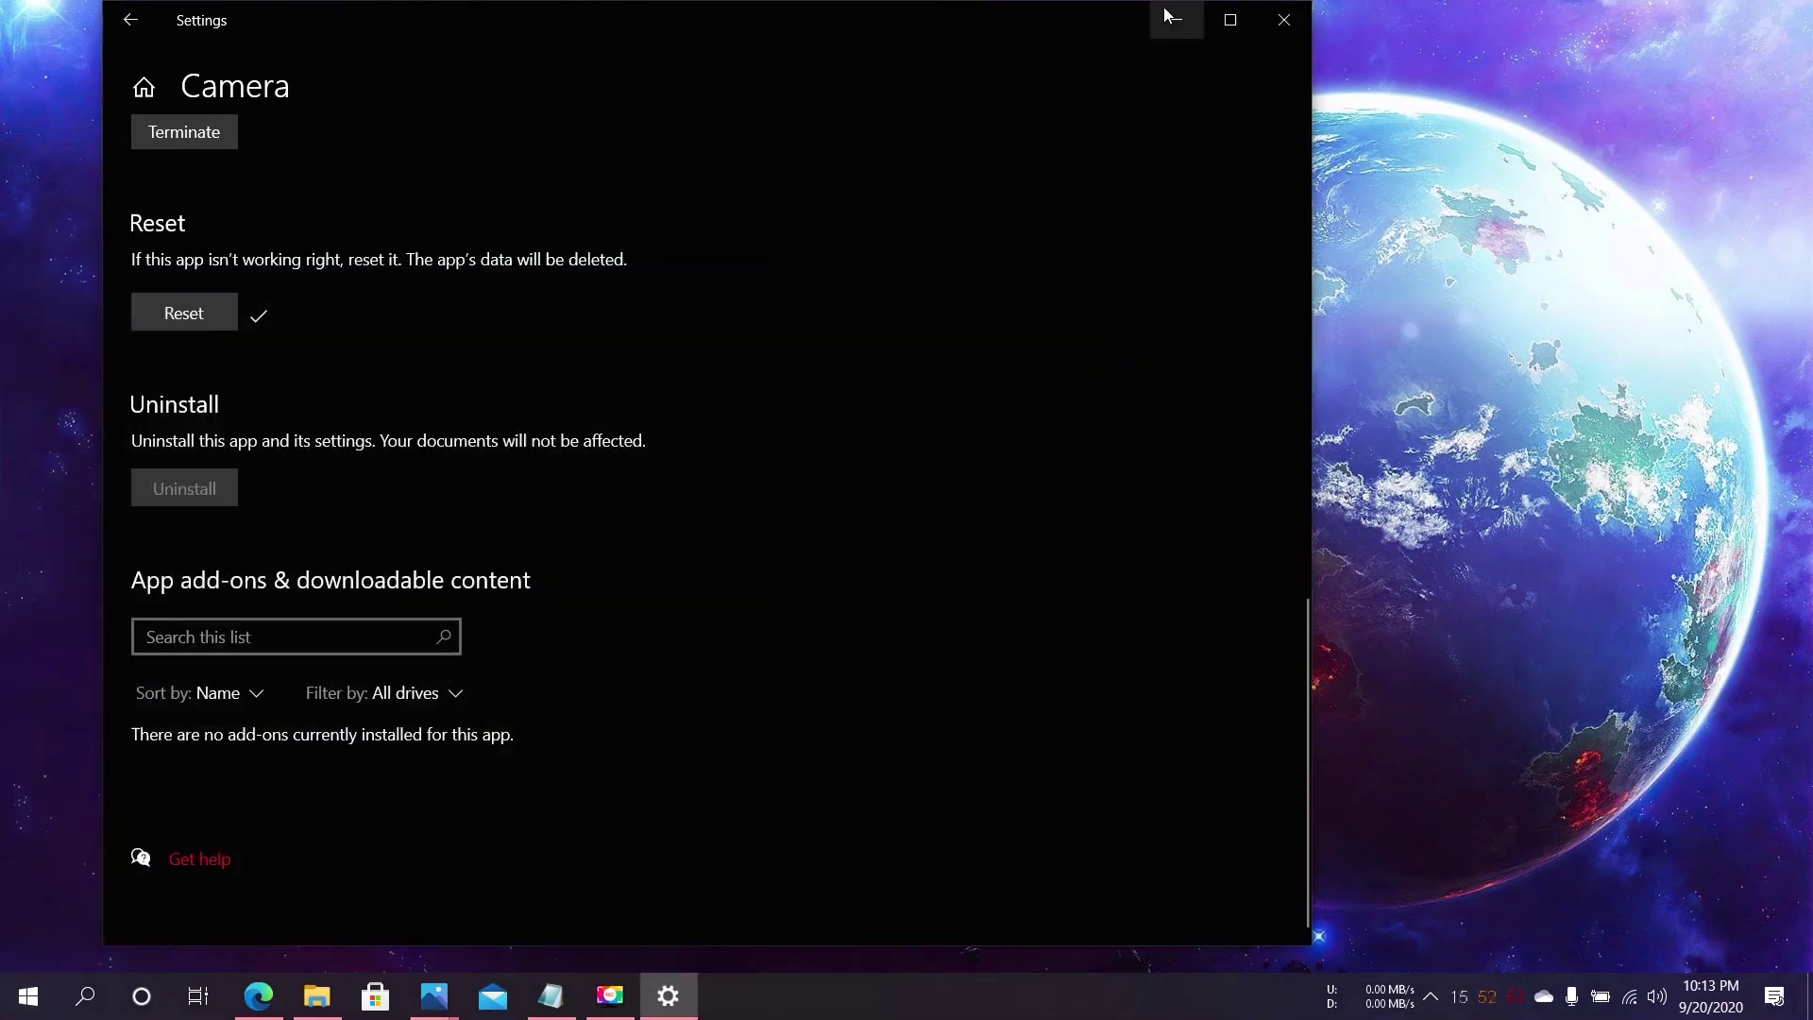
{"action": "scroll", "coordinate": [138, 753], "scroll_direction": "up", "scroll_amount": 1}
{"action": "left_click", "coordinate": [83, 999]}
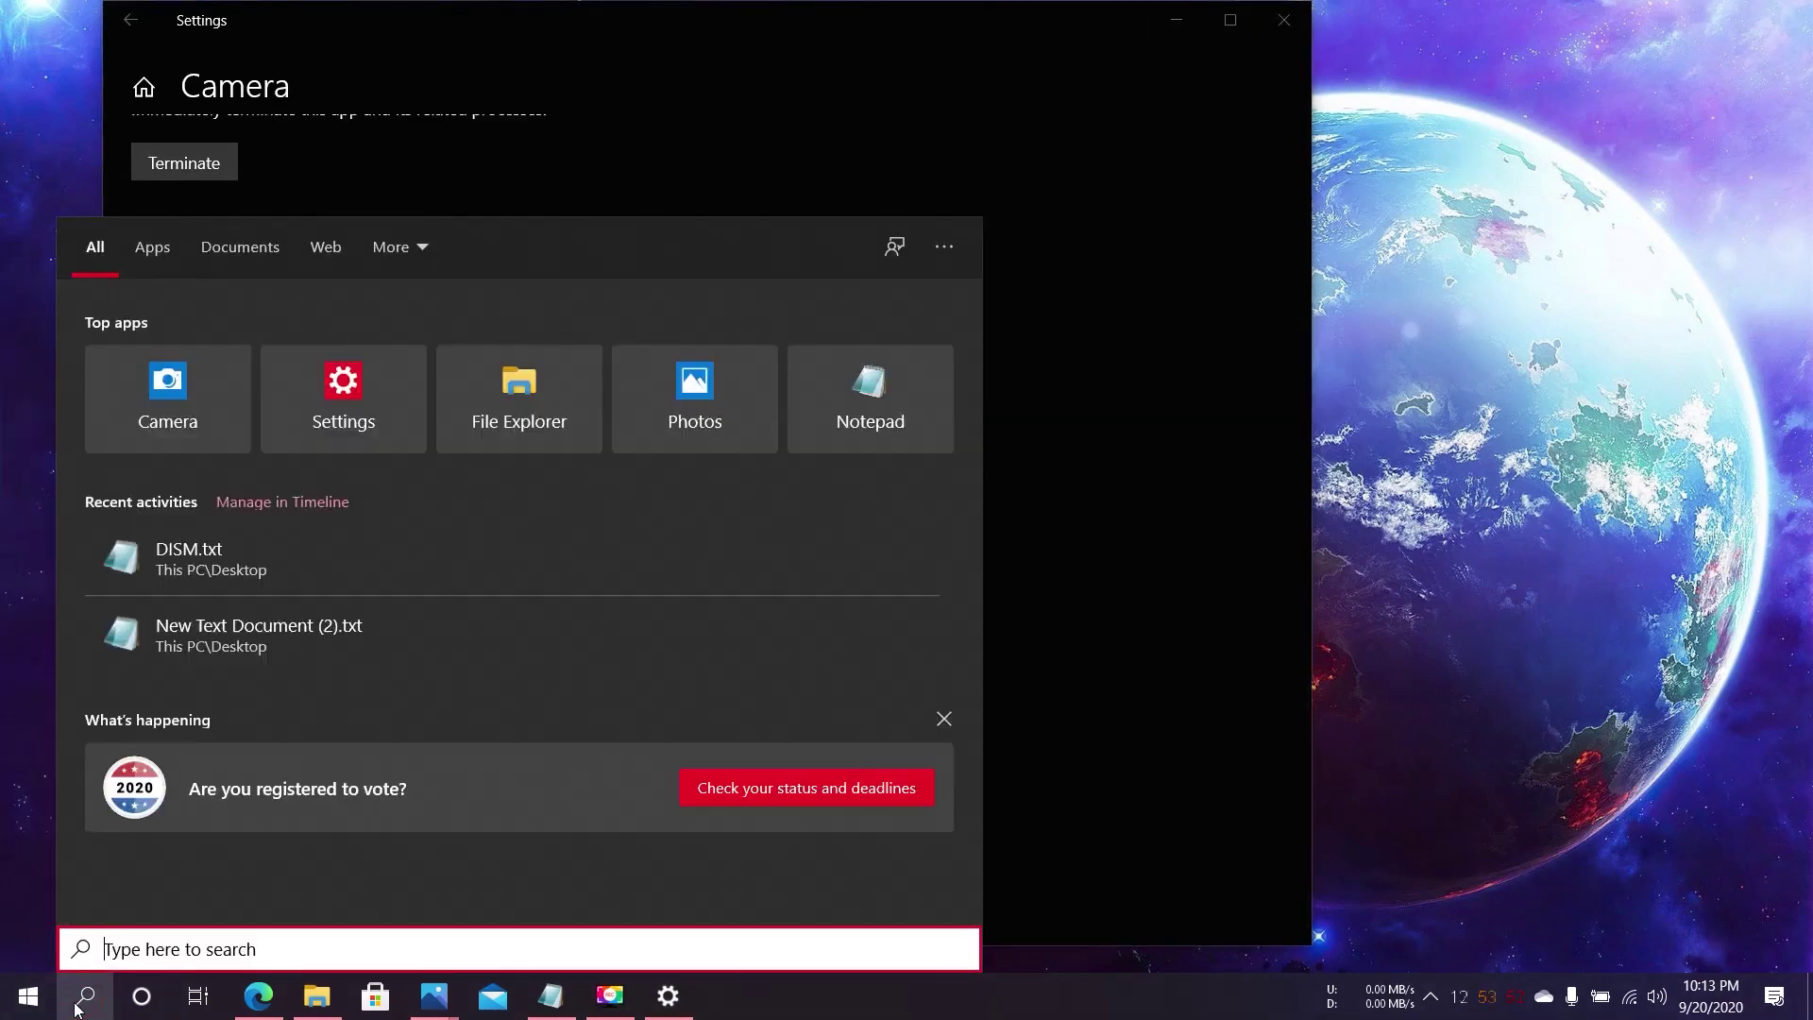
- Search 'camera pri' and confirm device, app and desktop app camera access are all on
{"action": "type", "text": "camera pri"}
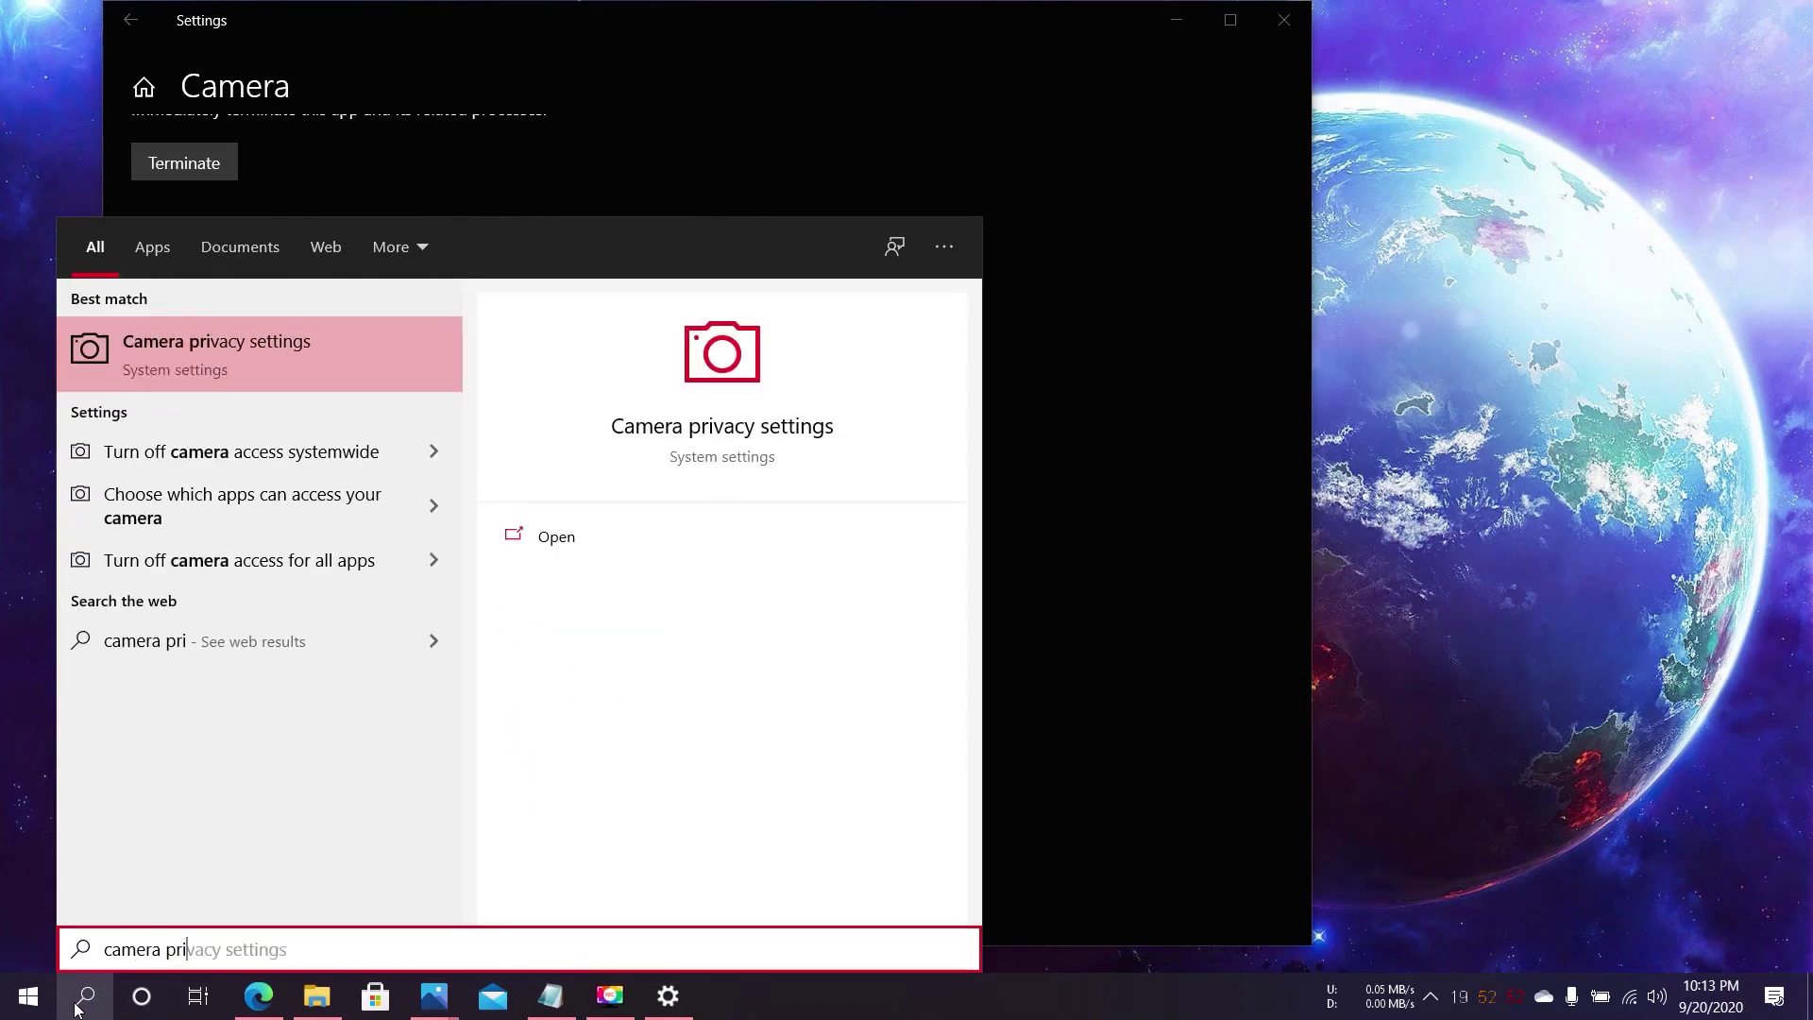
{"action": "left_click", "coordinate": [237, 346]}
{"action": "scroll", "coordinate": [745, 514], "scroll_direction": "down", "scroll_amount": 1}
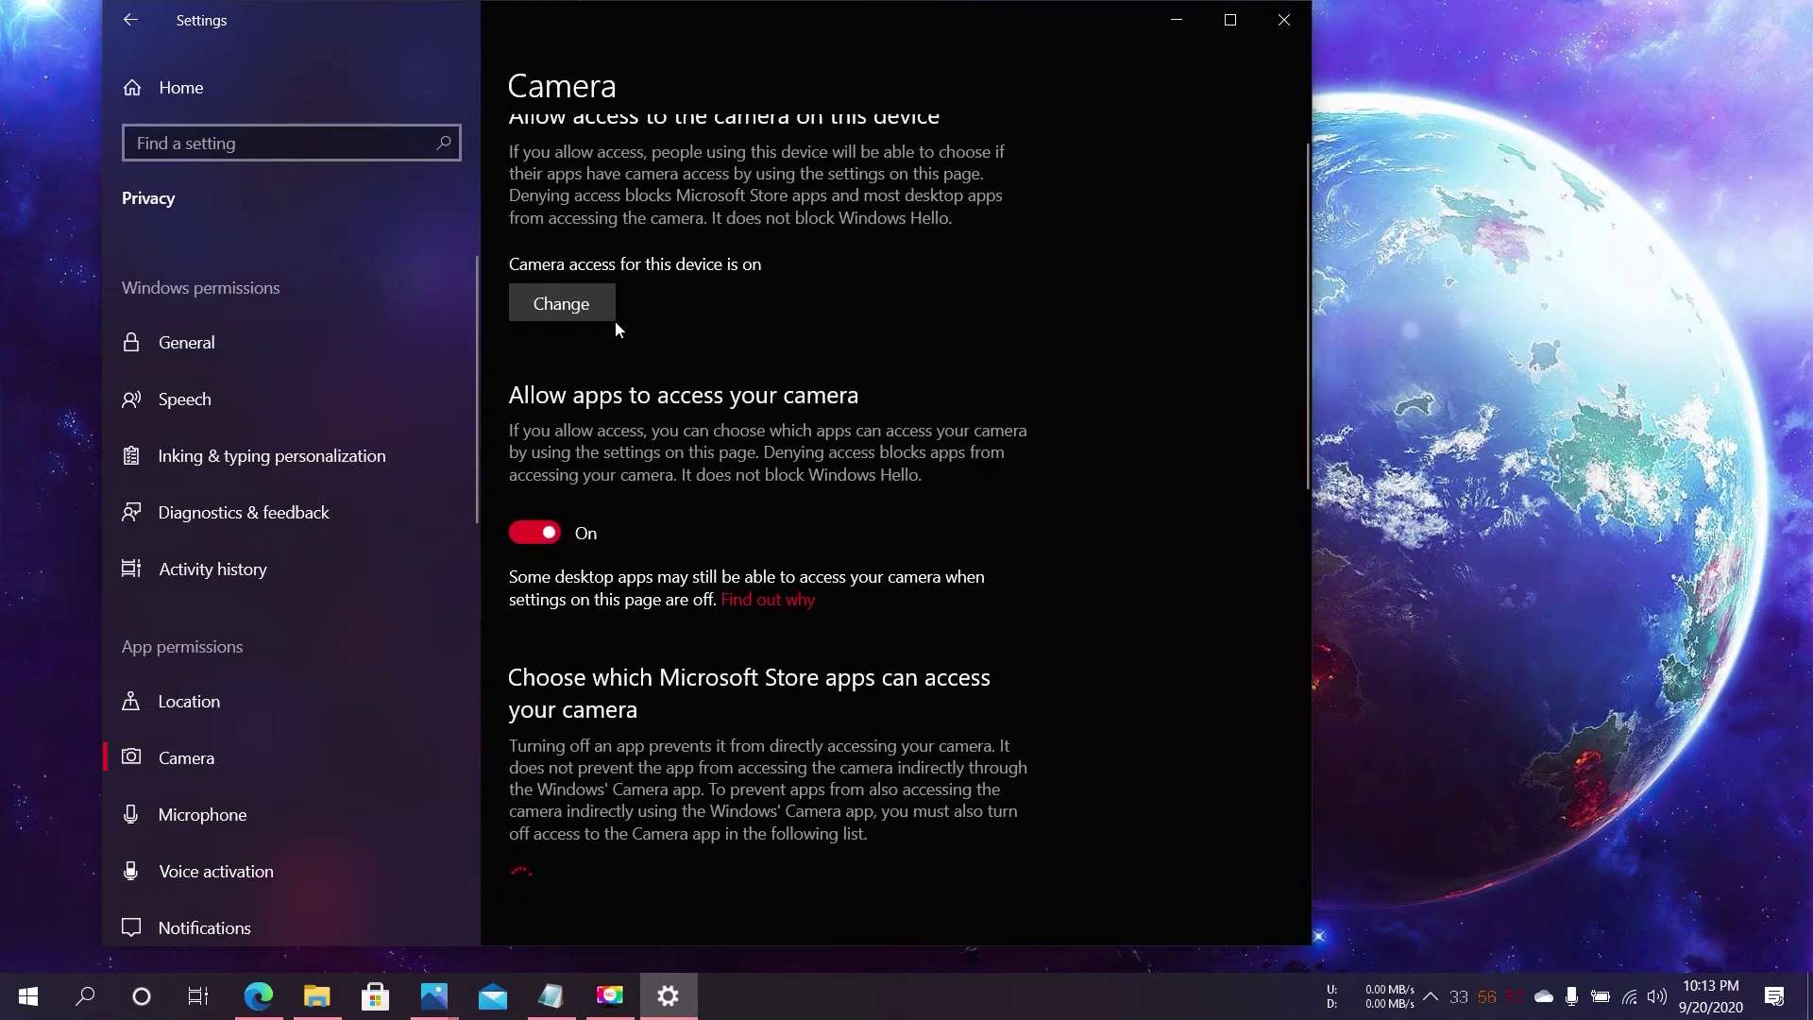
{"action": "left_click", "coordinate": [578, 304]}
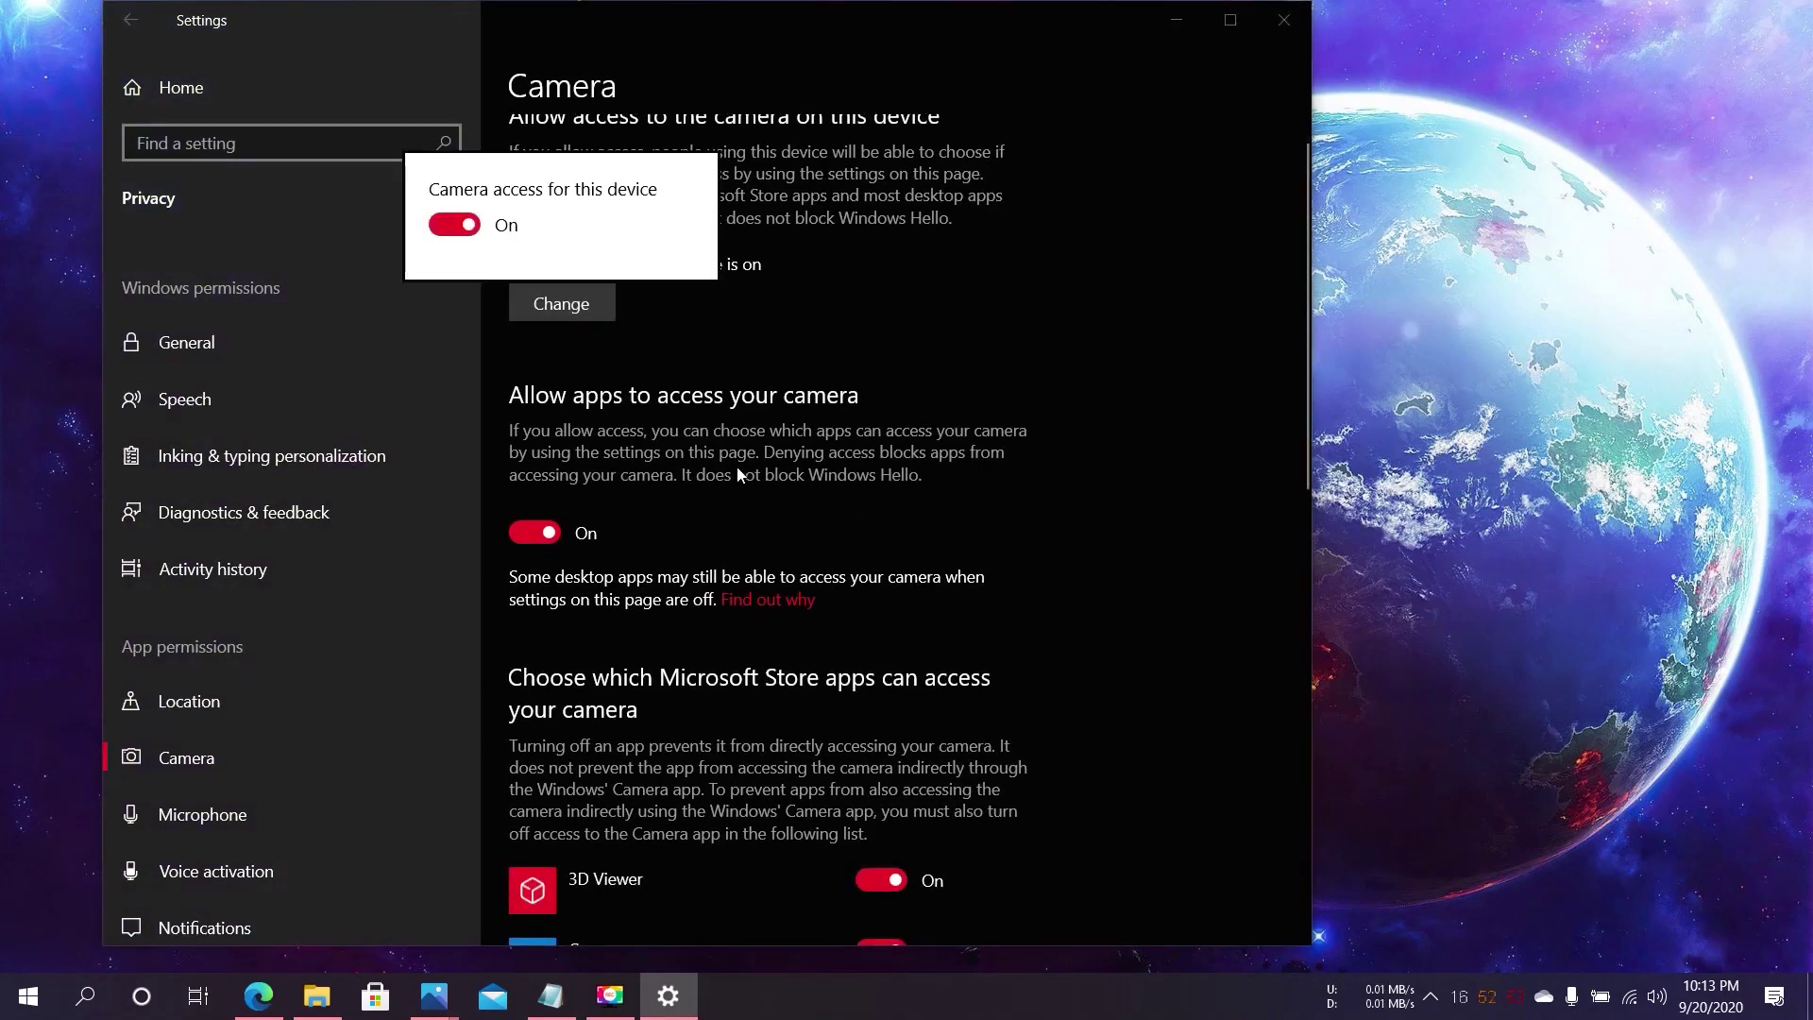
{"action": "scroll", "coordinate": [738, 472], "scroll_direction": "down", "scroll_amount": 5}
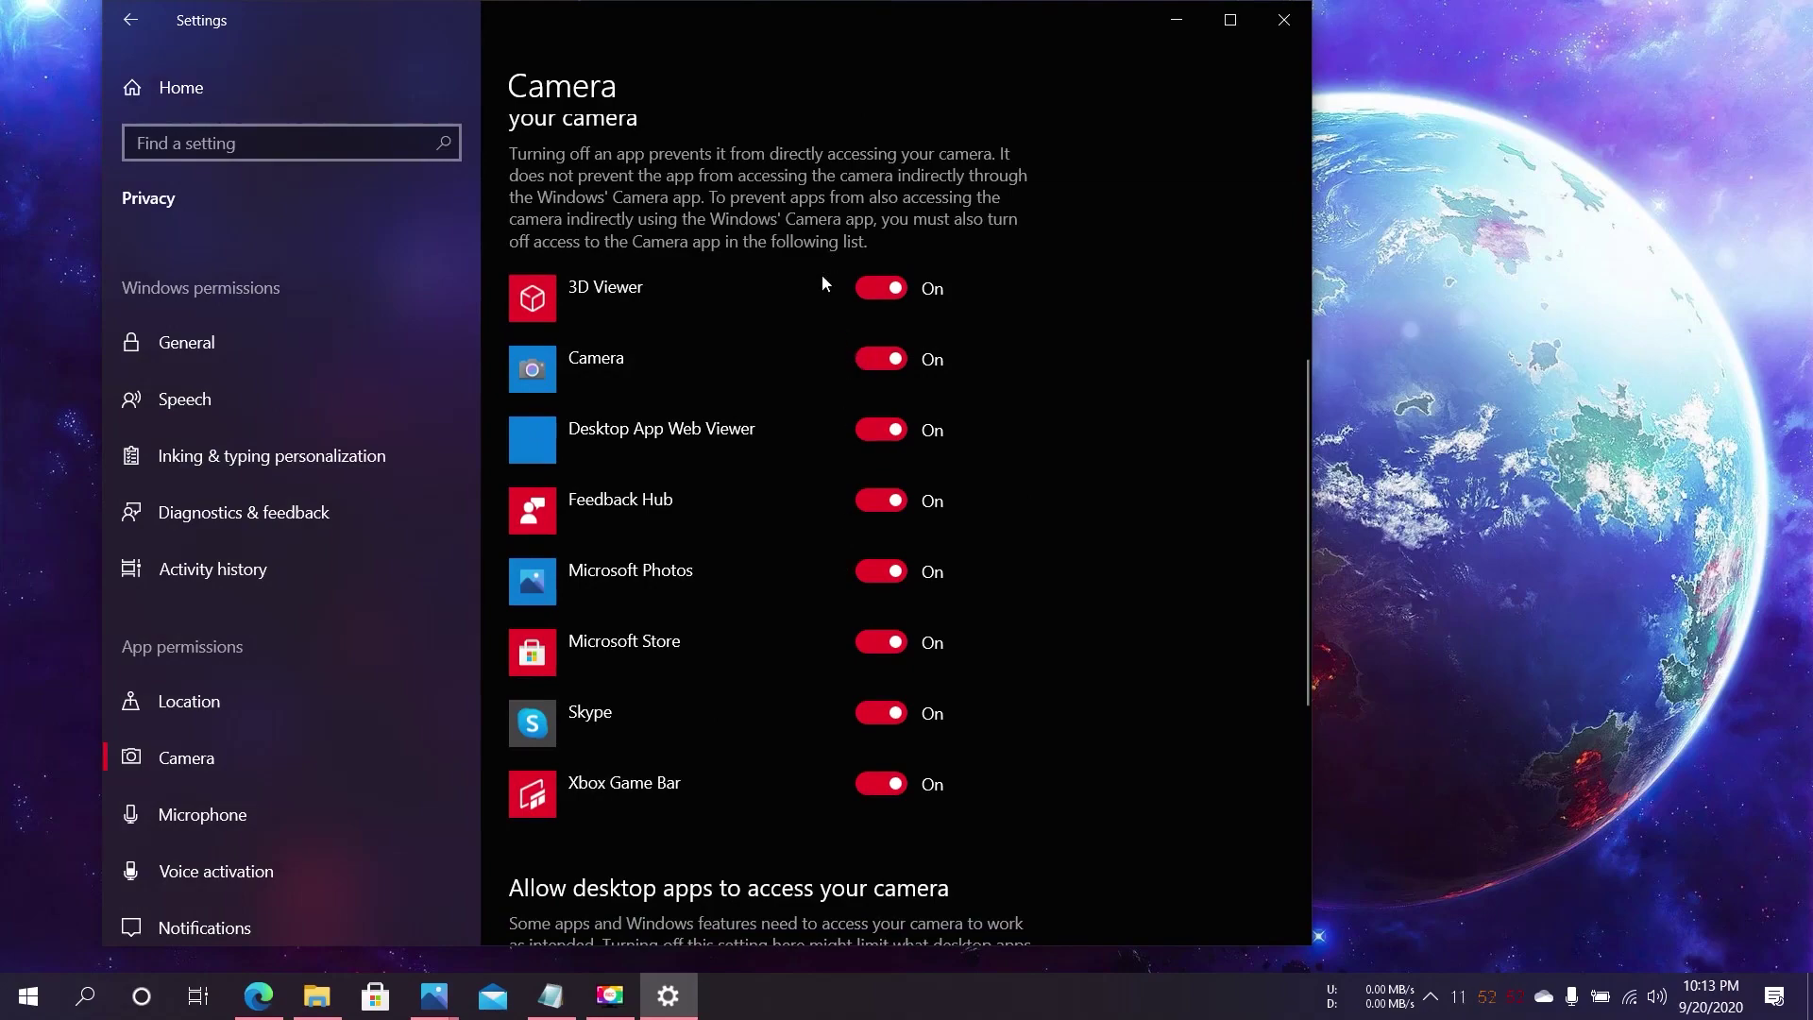
{"action": "scroll", "coordinate": [808, 612], "scroll_direction": "down", "scroll_amount": 6}
{"action": "scroll", "coordinate": [809, 612], "scroll_direction": "up", "scroll_amount": 12}
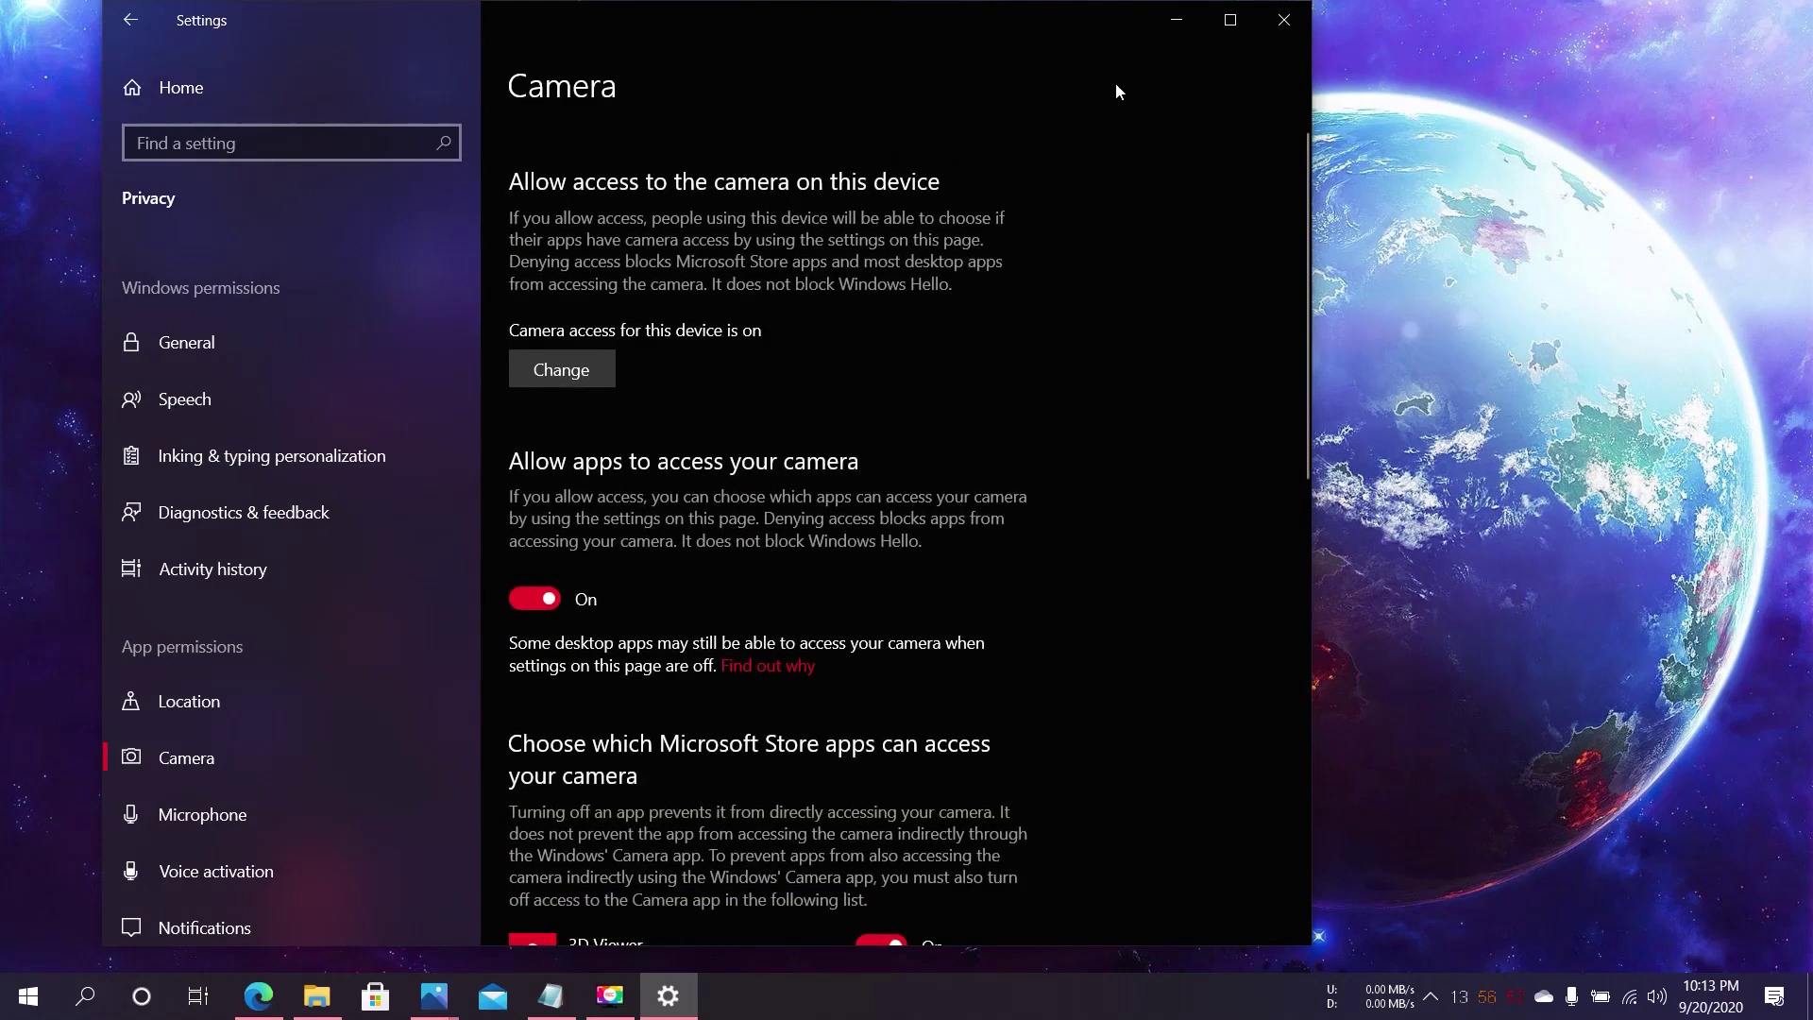
{"action": "scroll", "coordinate": [756, 512], "scroll_direction": "down", "scroll_amount": 7}
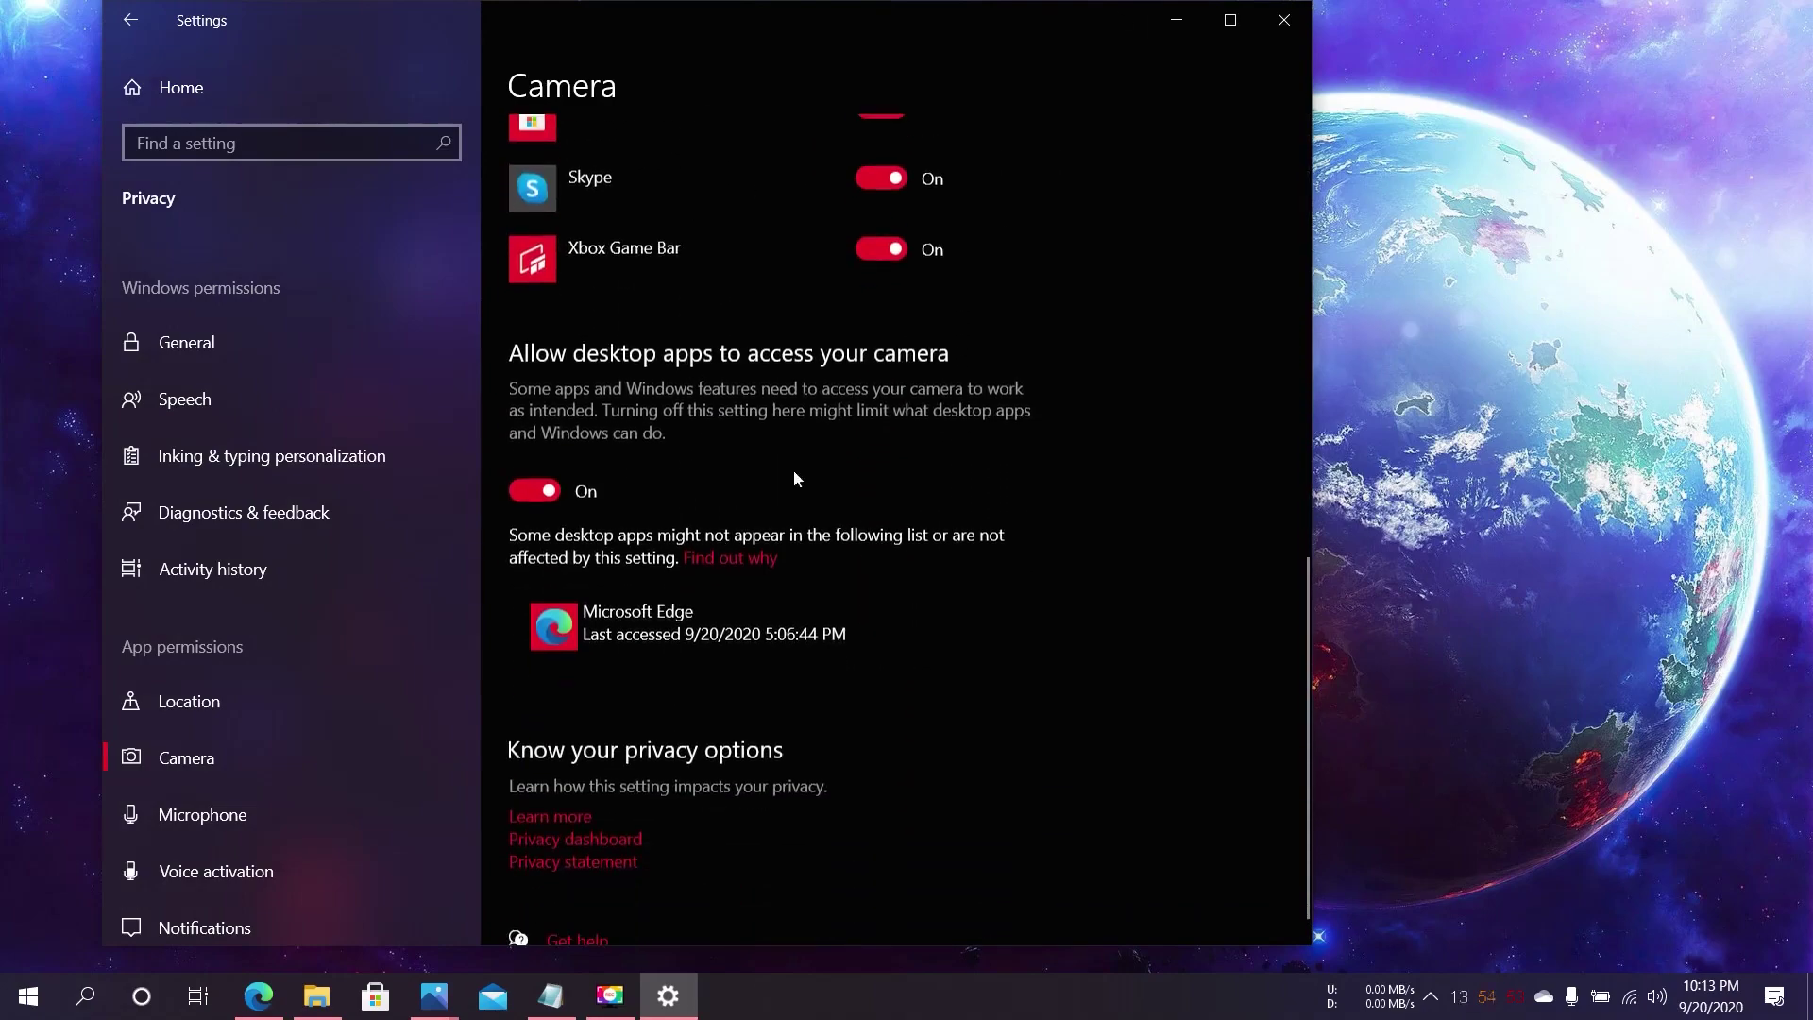
- Launch Device Manager, centre its window and expand the Cameras category
{"action": "left_click", "coordinate": [1175, 36]}
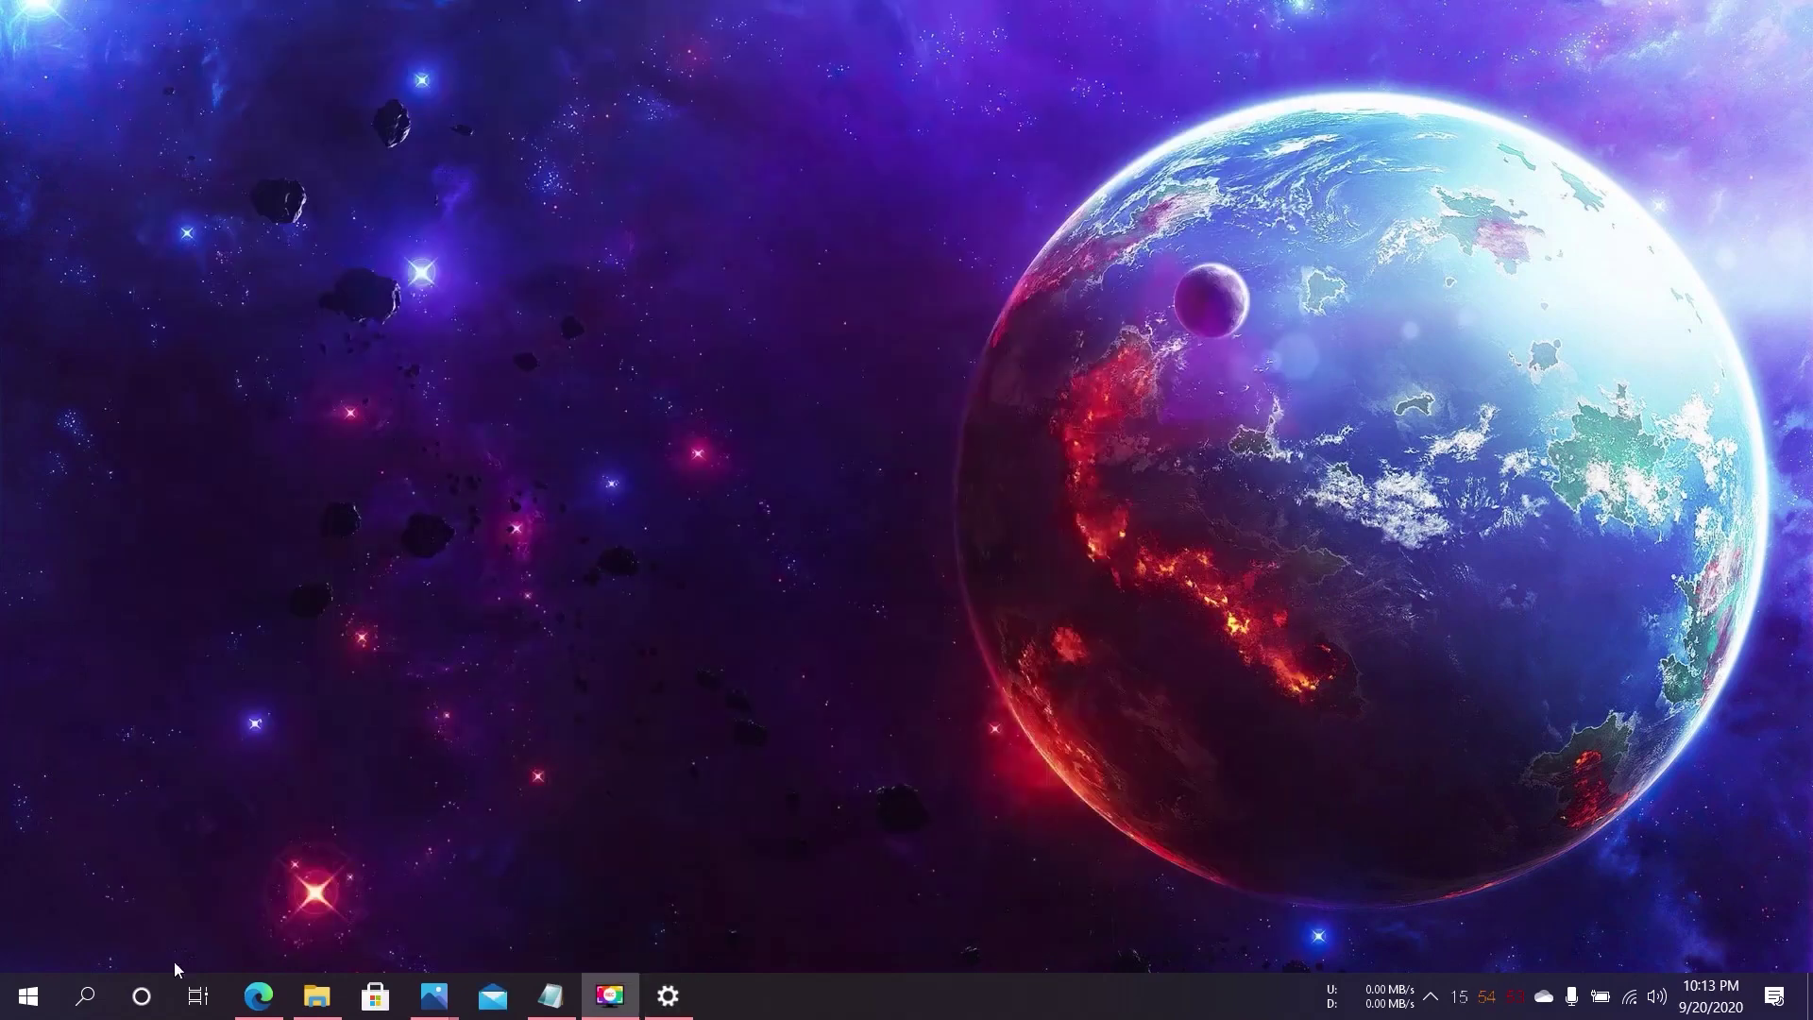
{"action": "right_click", "coordinate": [28, 995]}
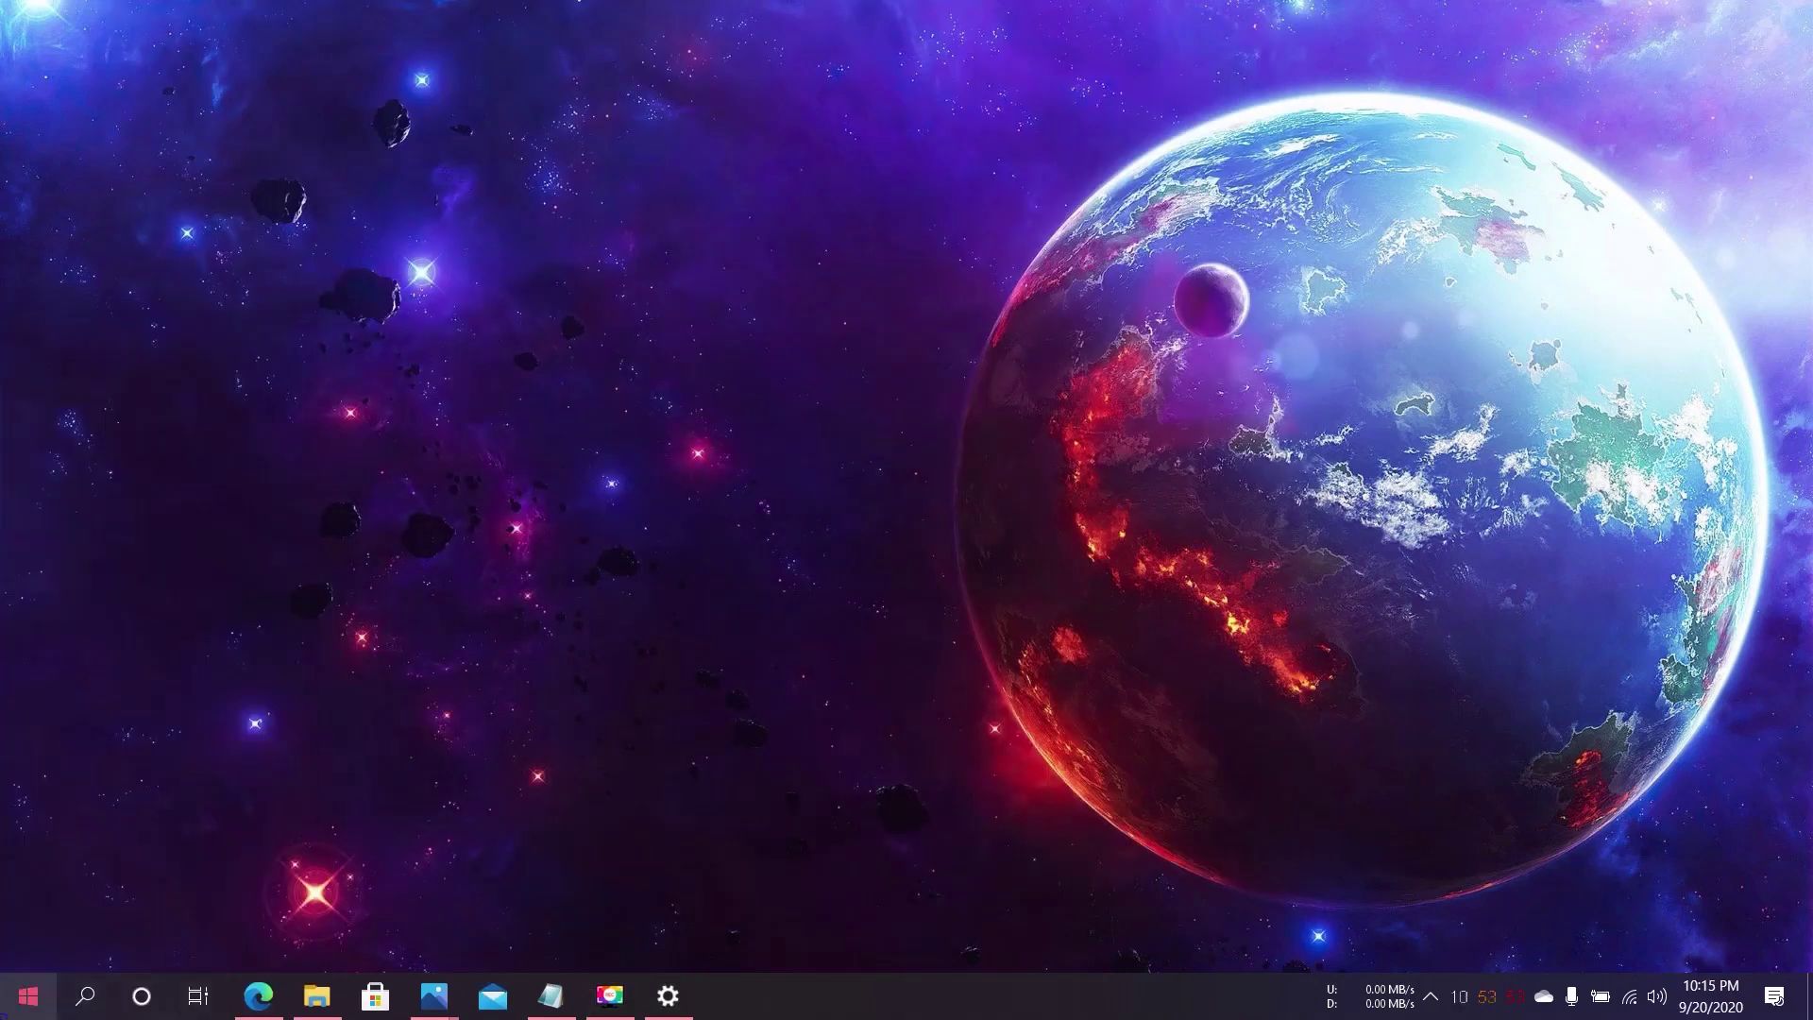
{"action": "right_click", "coordinate": [28, 996]}
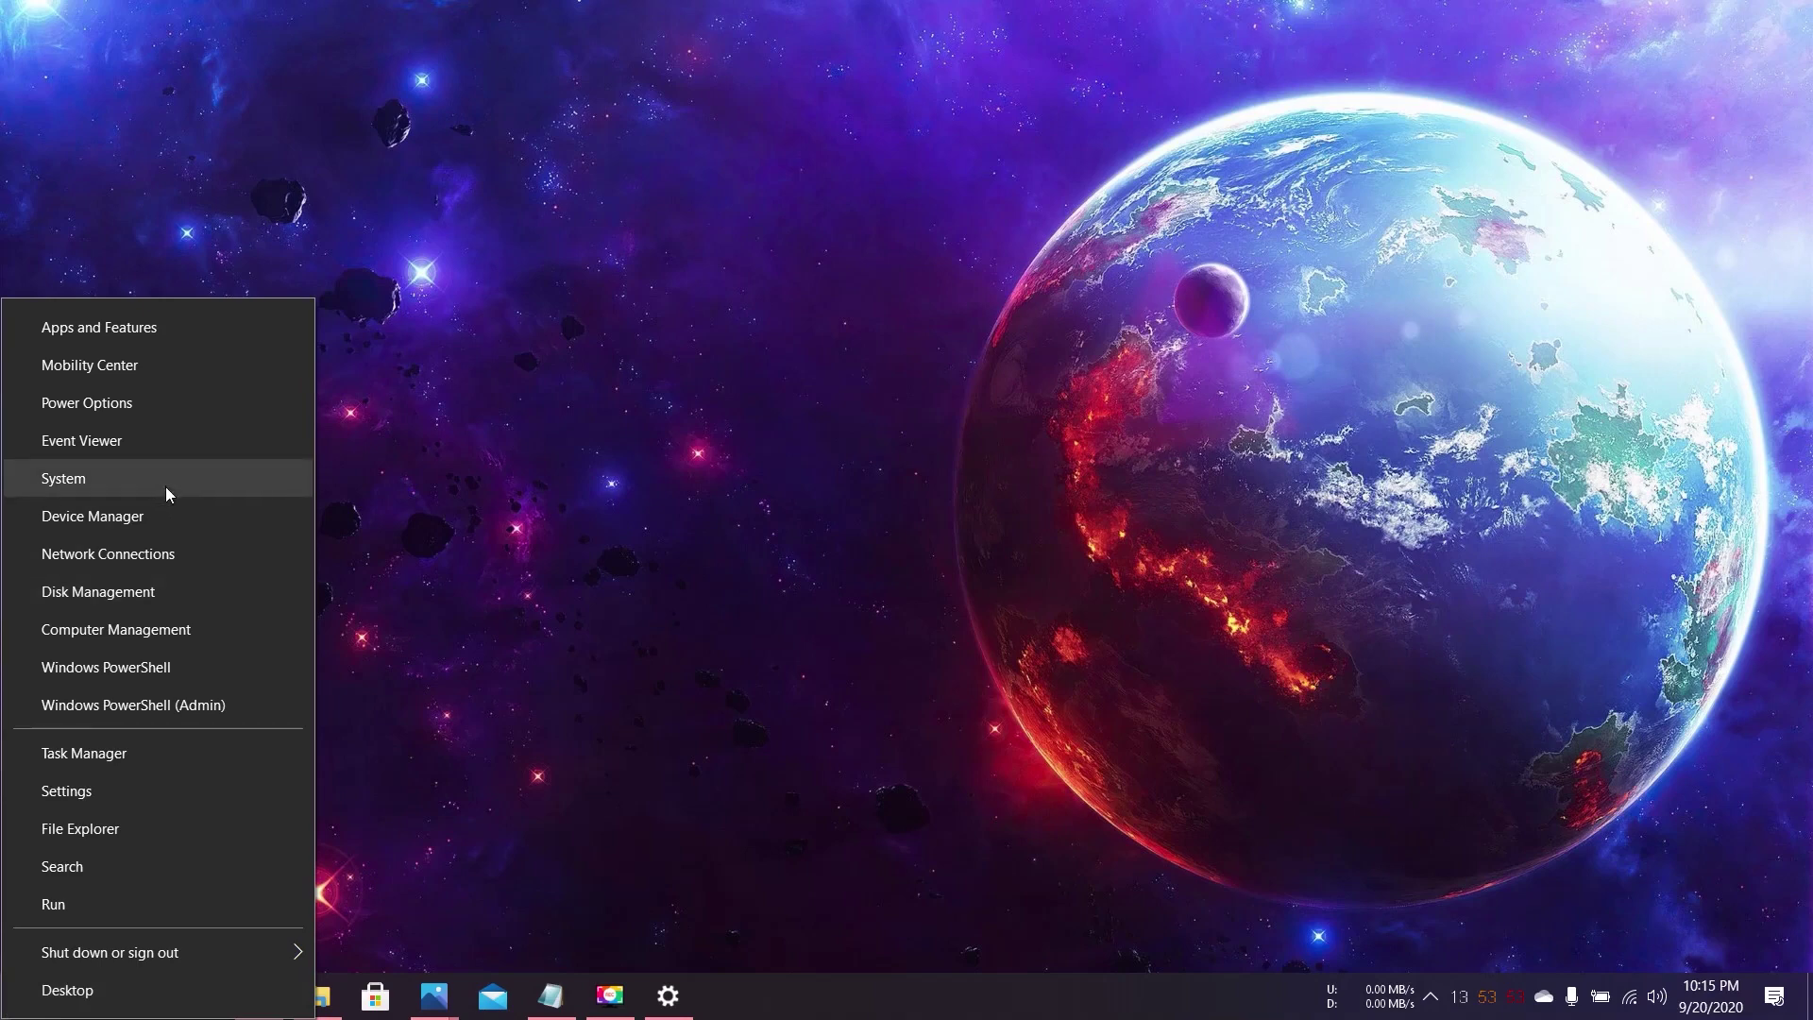
{"action": "left_click", "coordinate": [121, 518]}
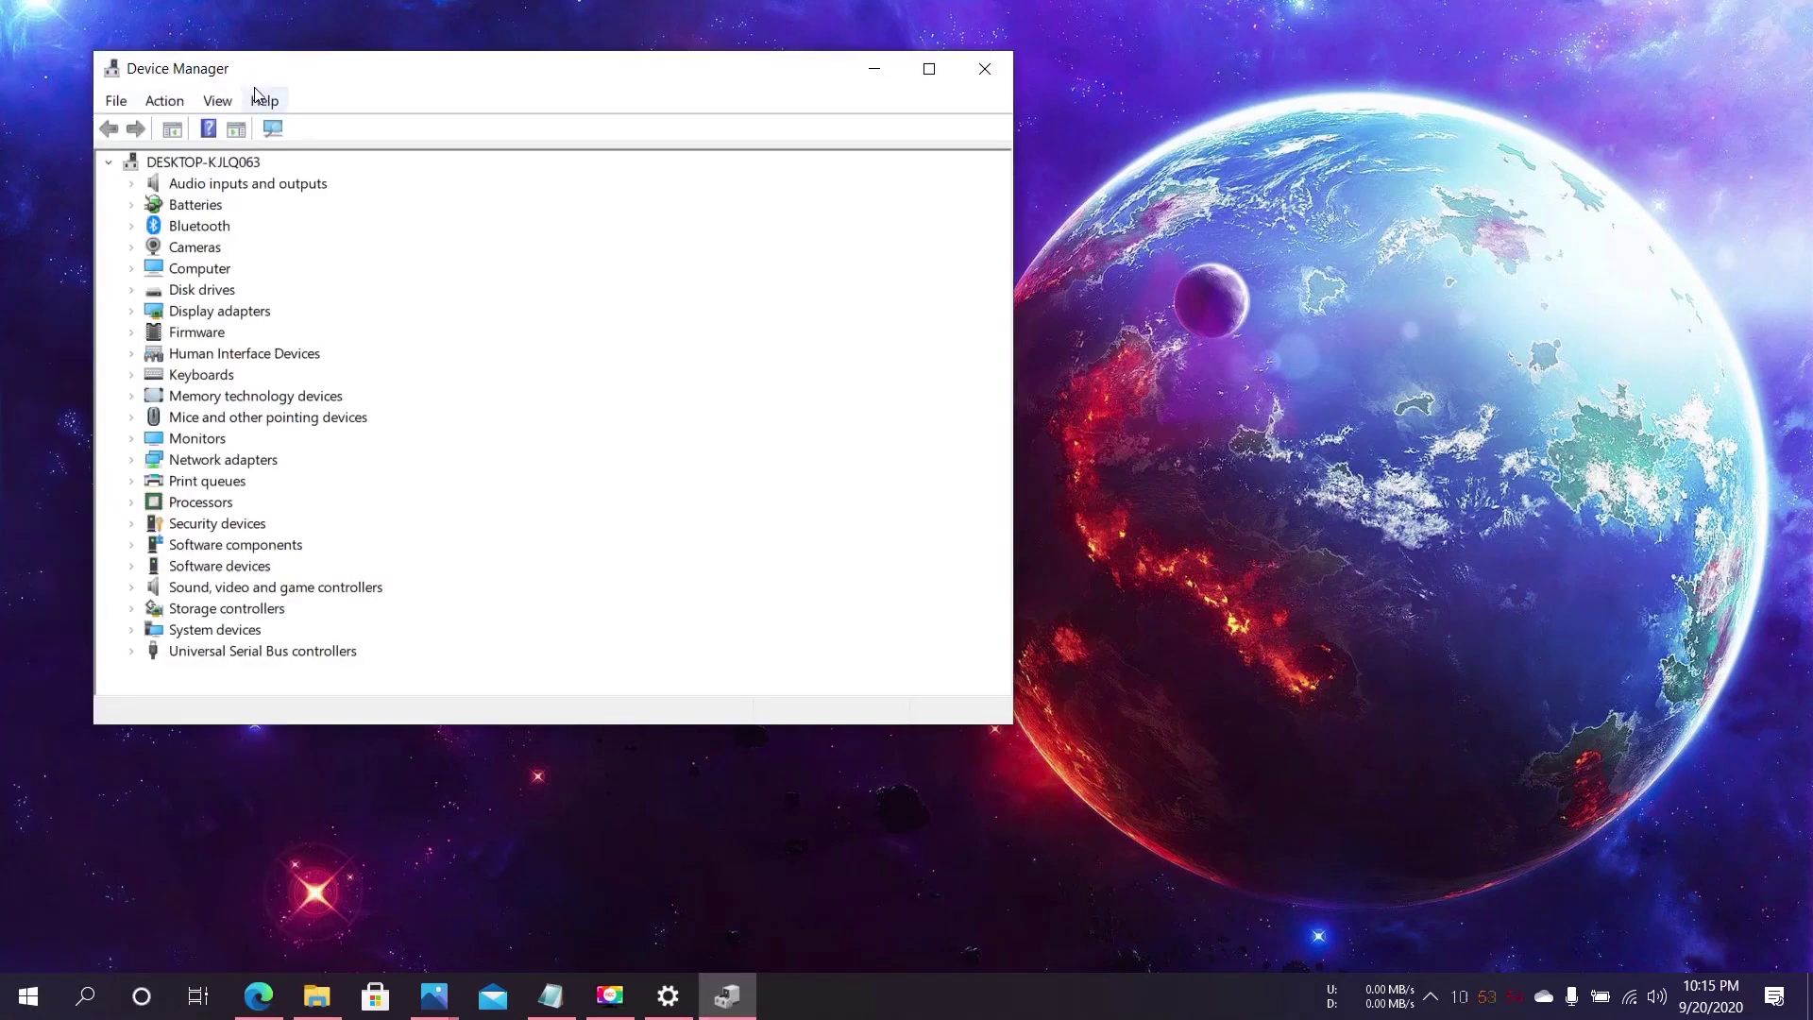
{"action": "left_click_drag", "start_coordinate": [253, 79], "coordinate": [644, 185]}
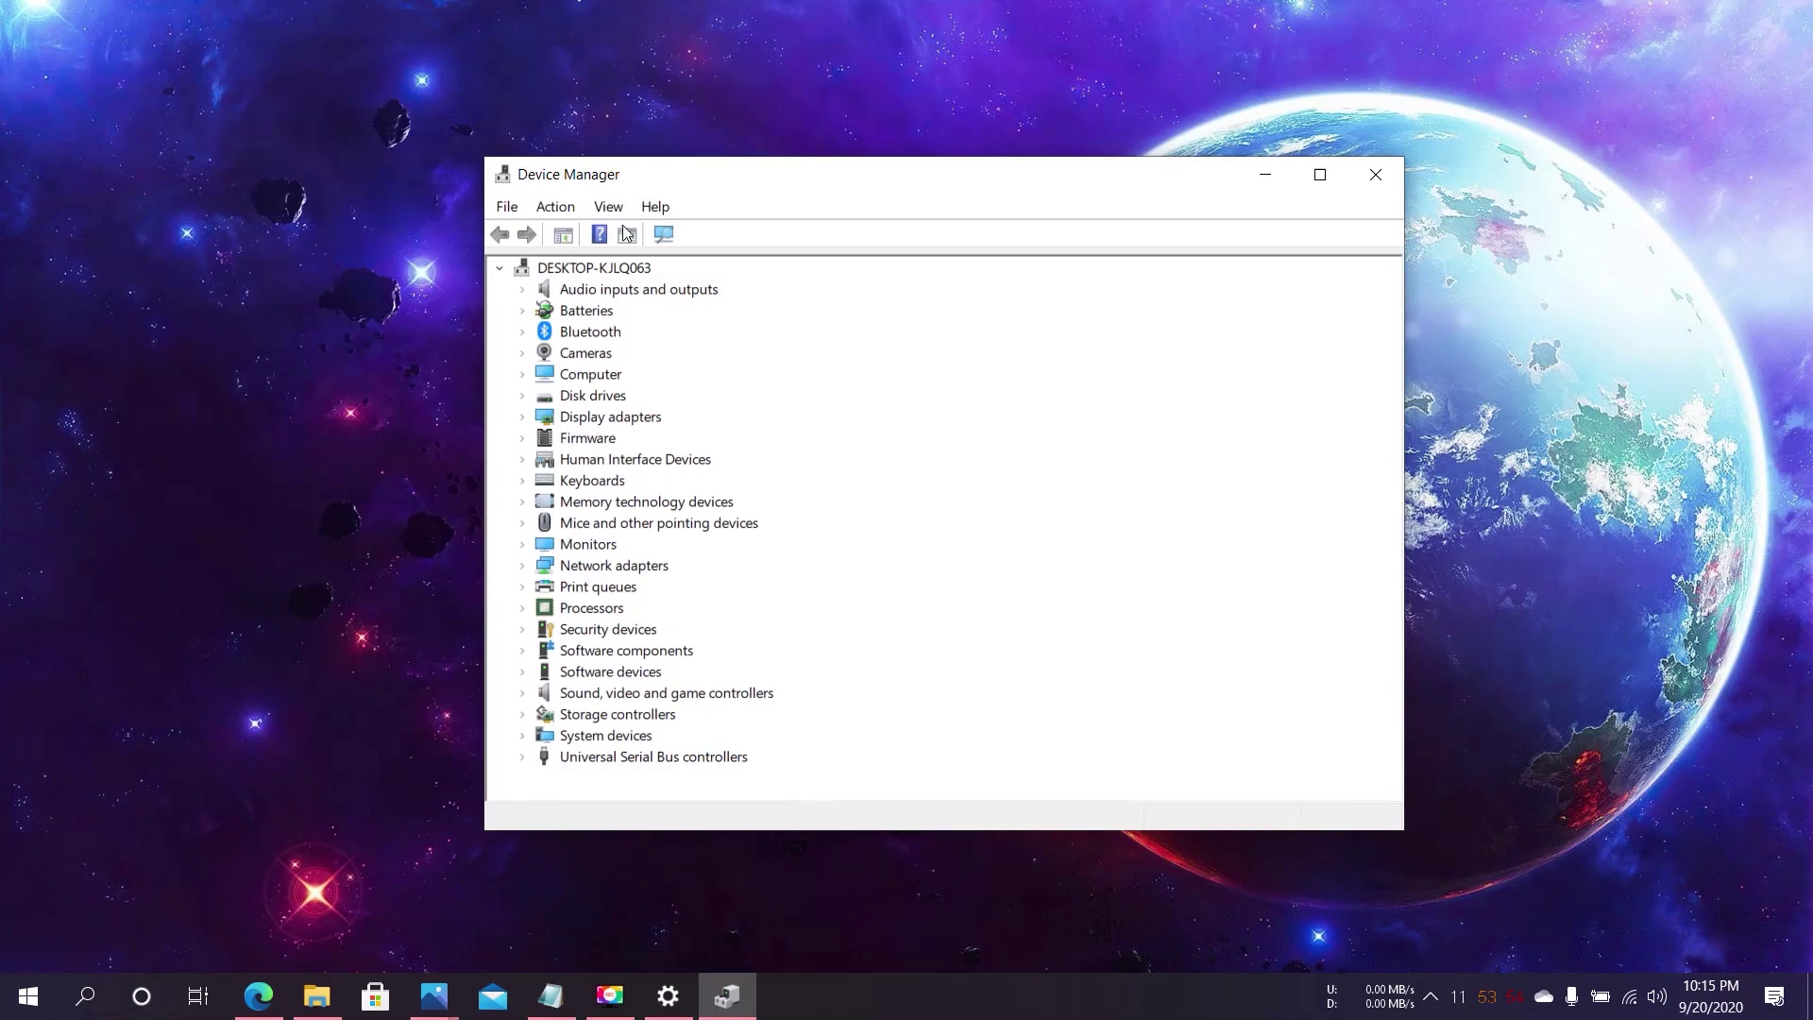
{"action": "left_click", "coordinate": [525, 354]}
{"action": "left_click", "coordinate": [561, 351]}
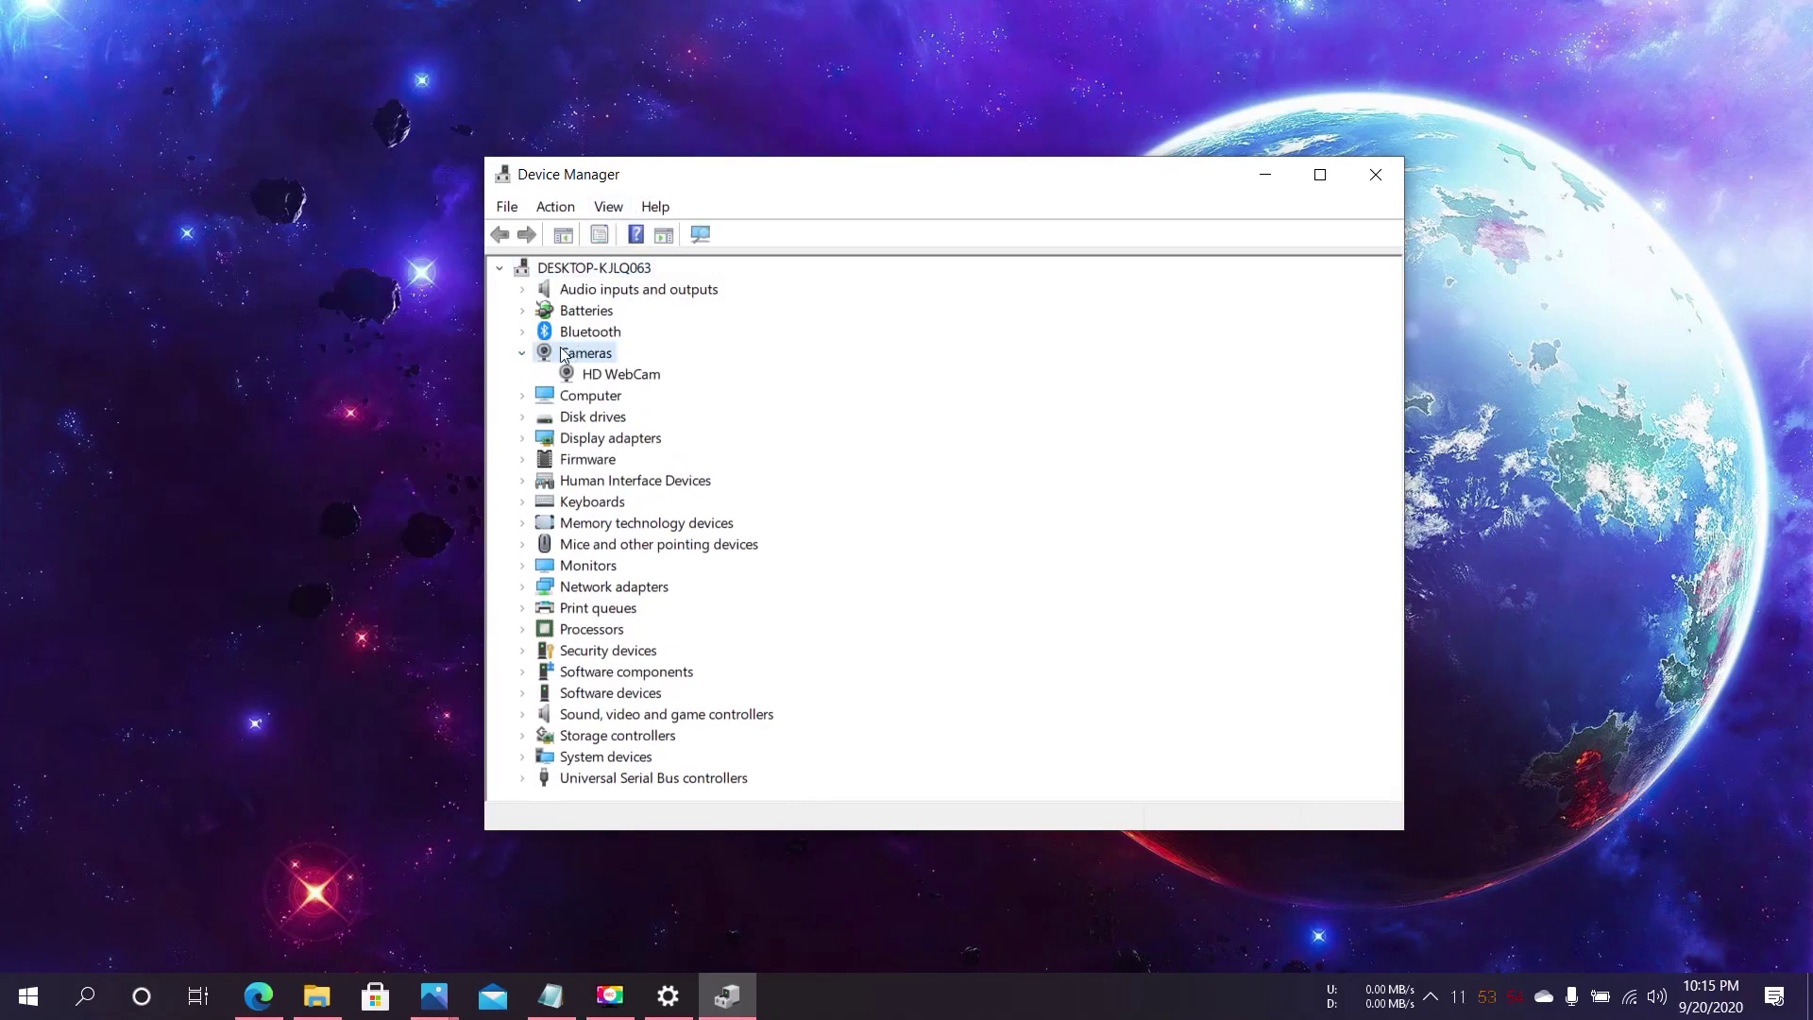
- Turn on View > Show hidden devices and select the HD WebCam
{"action": "left_click", "coordinate": [609, 208]}
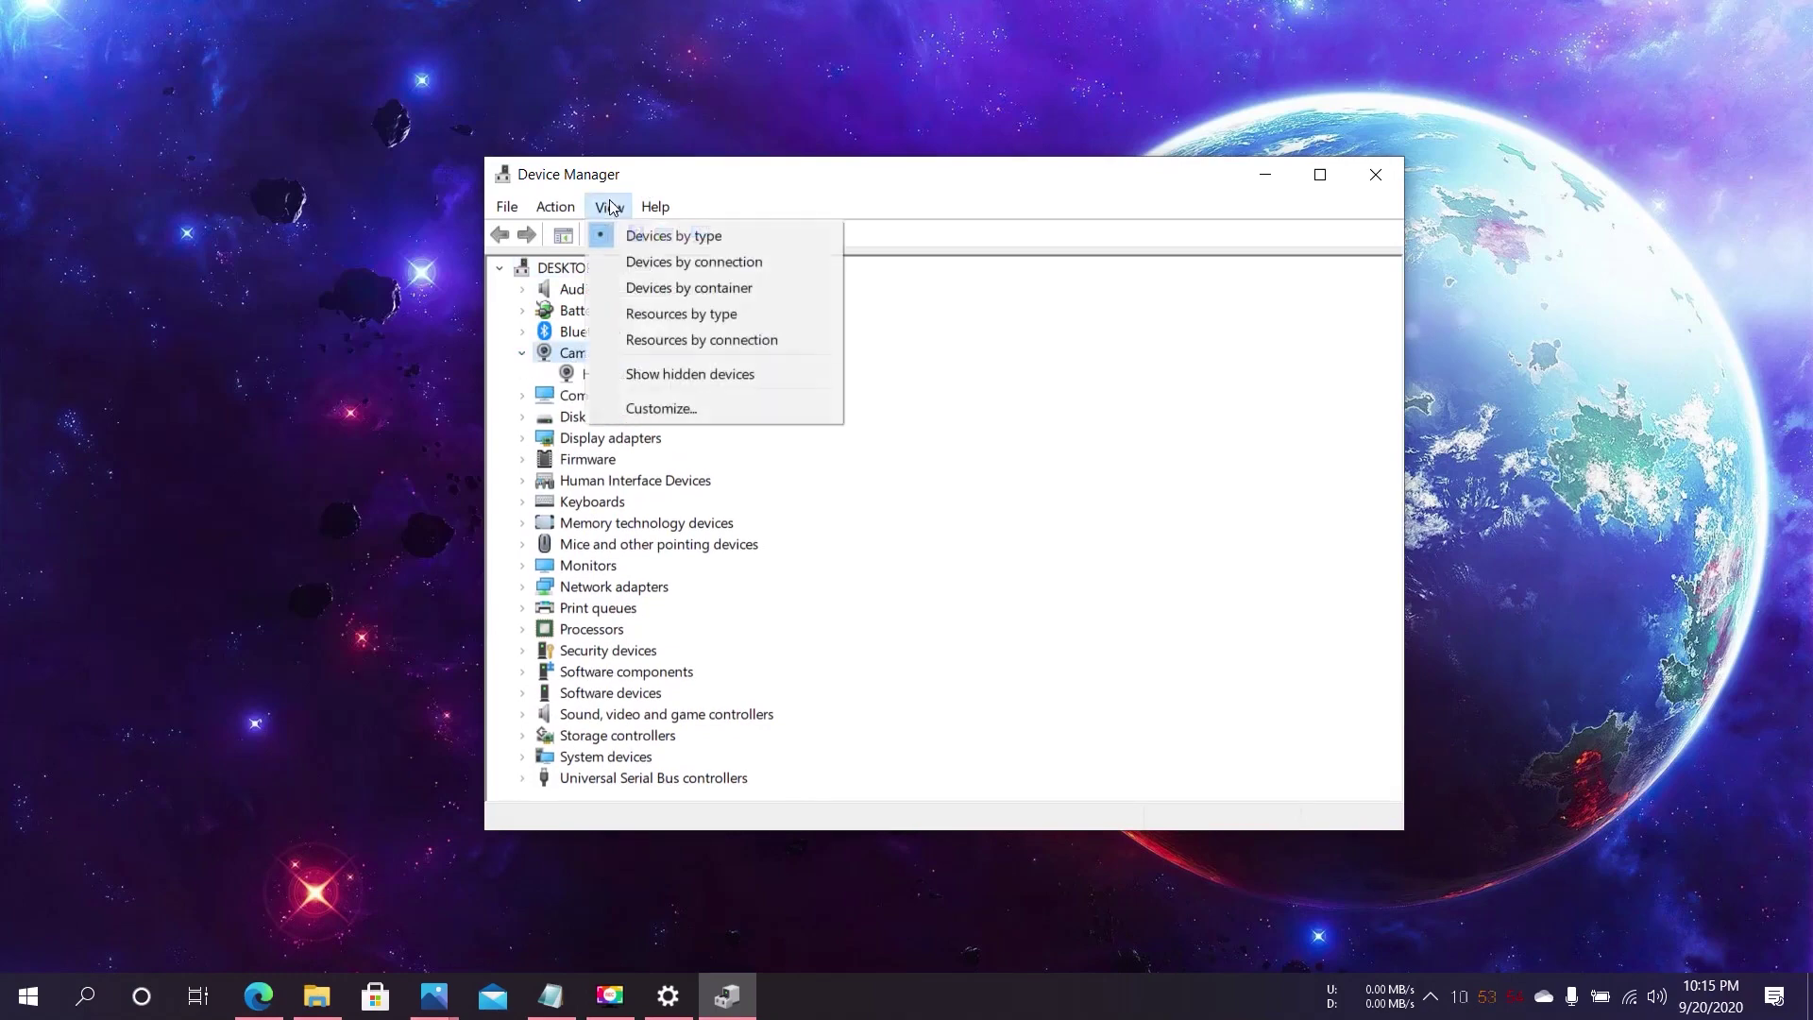
{"action": "left_click", "coordinate": [663, 378]}
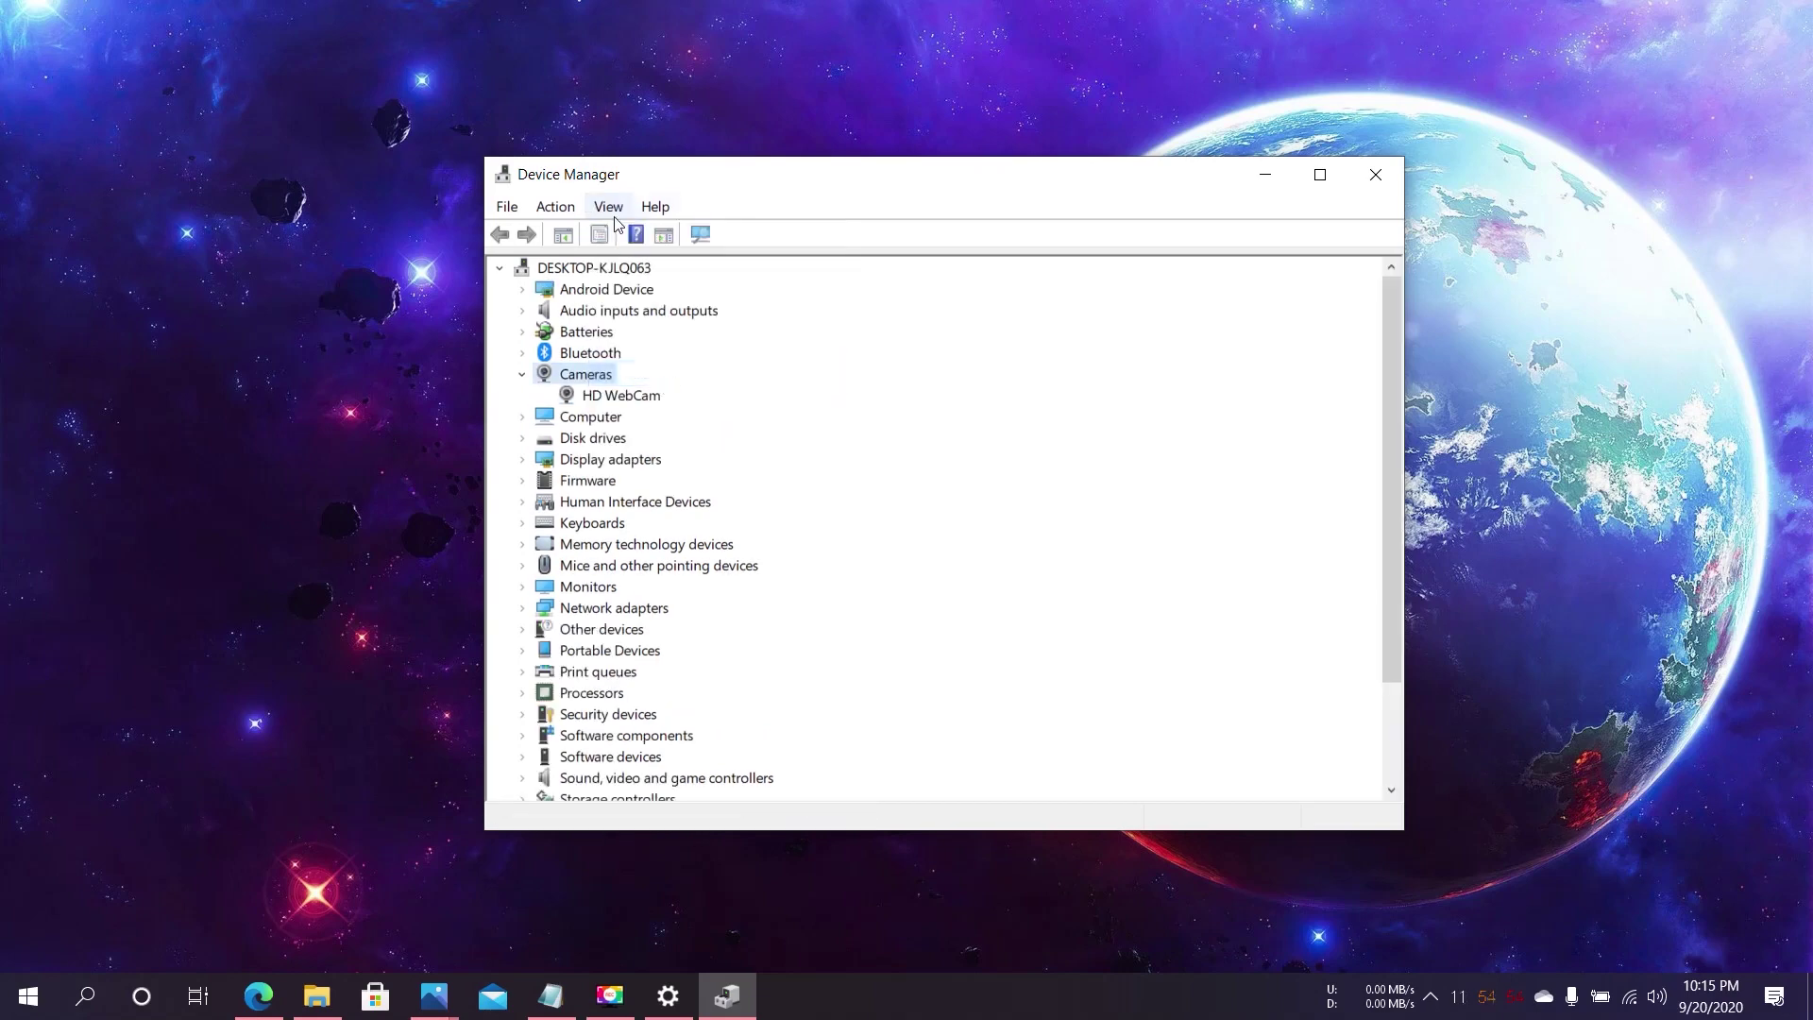
{"action": "left_click", "coordinate": [599, 397]}
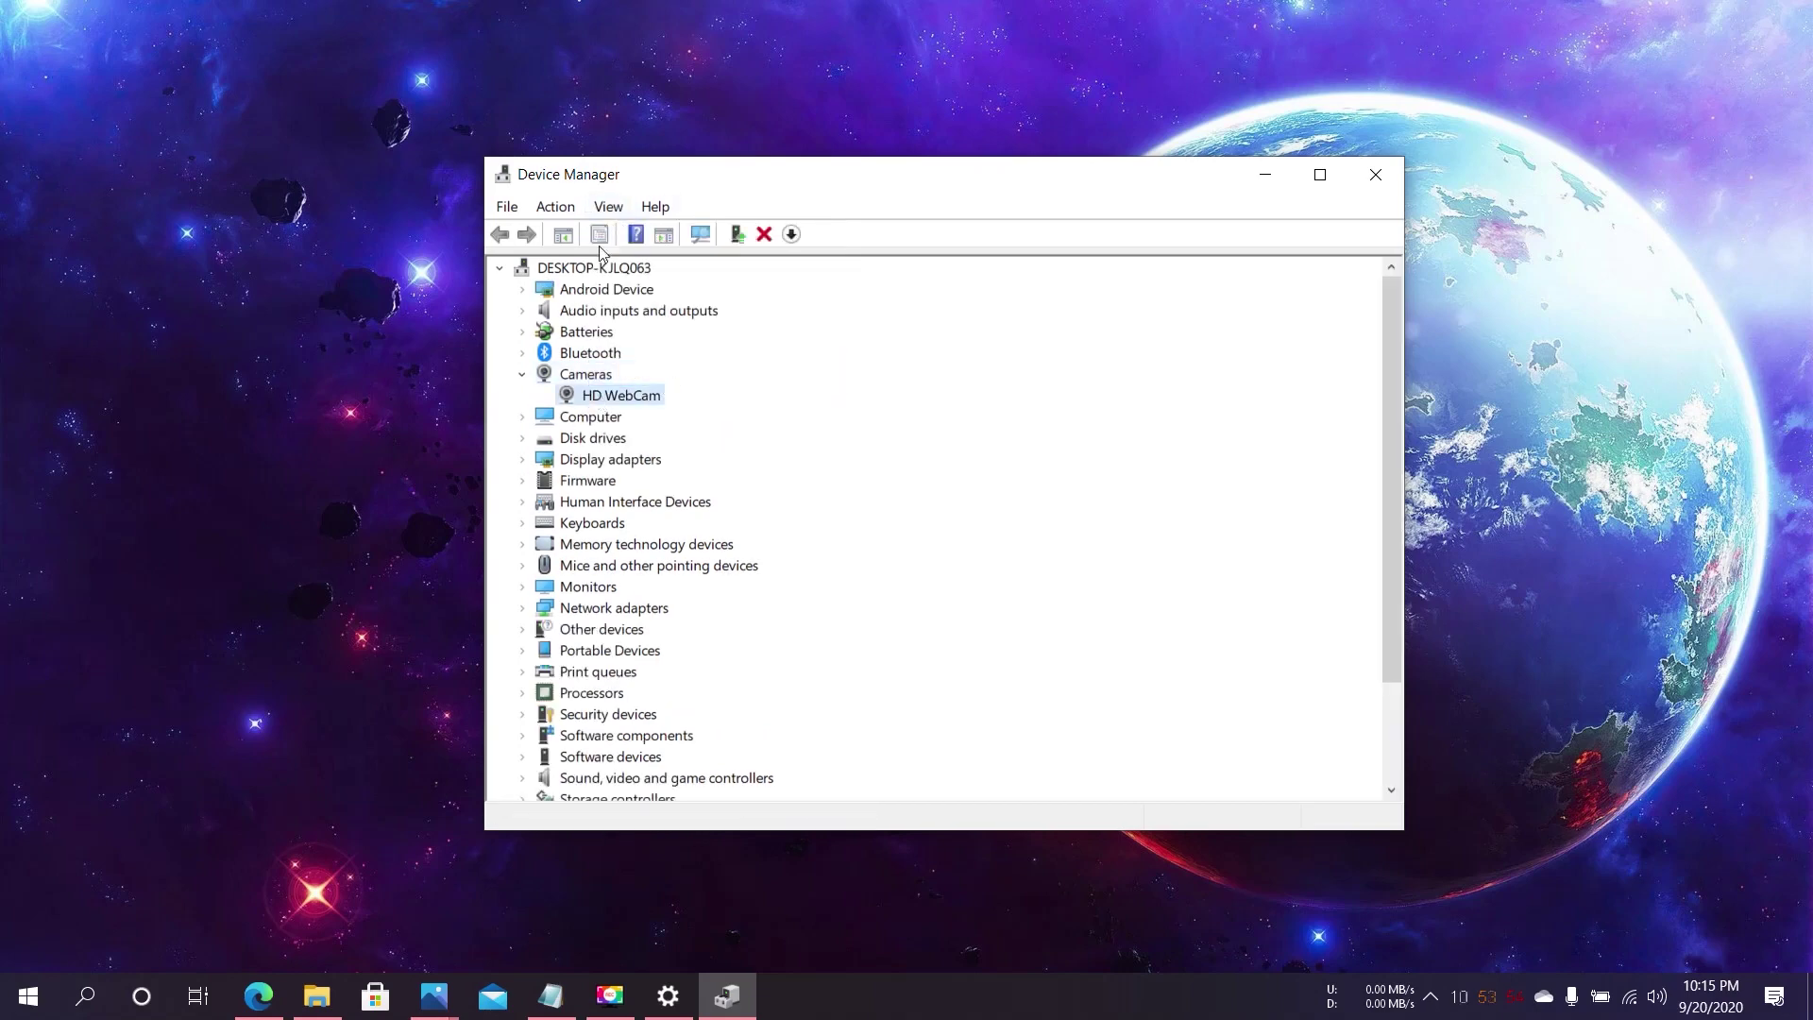
{"action": "left_click", "coordinate": [610, 209]}
{"action": "left_click", "coordinate": [610, 209]}
- Run Action > Scan for hardware changes, then reselect the HD WebCam
{"action": "left_click", "coordinate": [561, 208]}
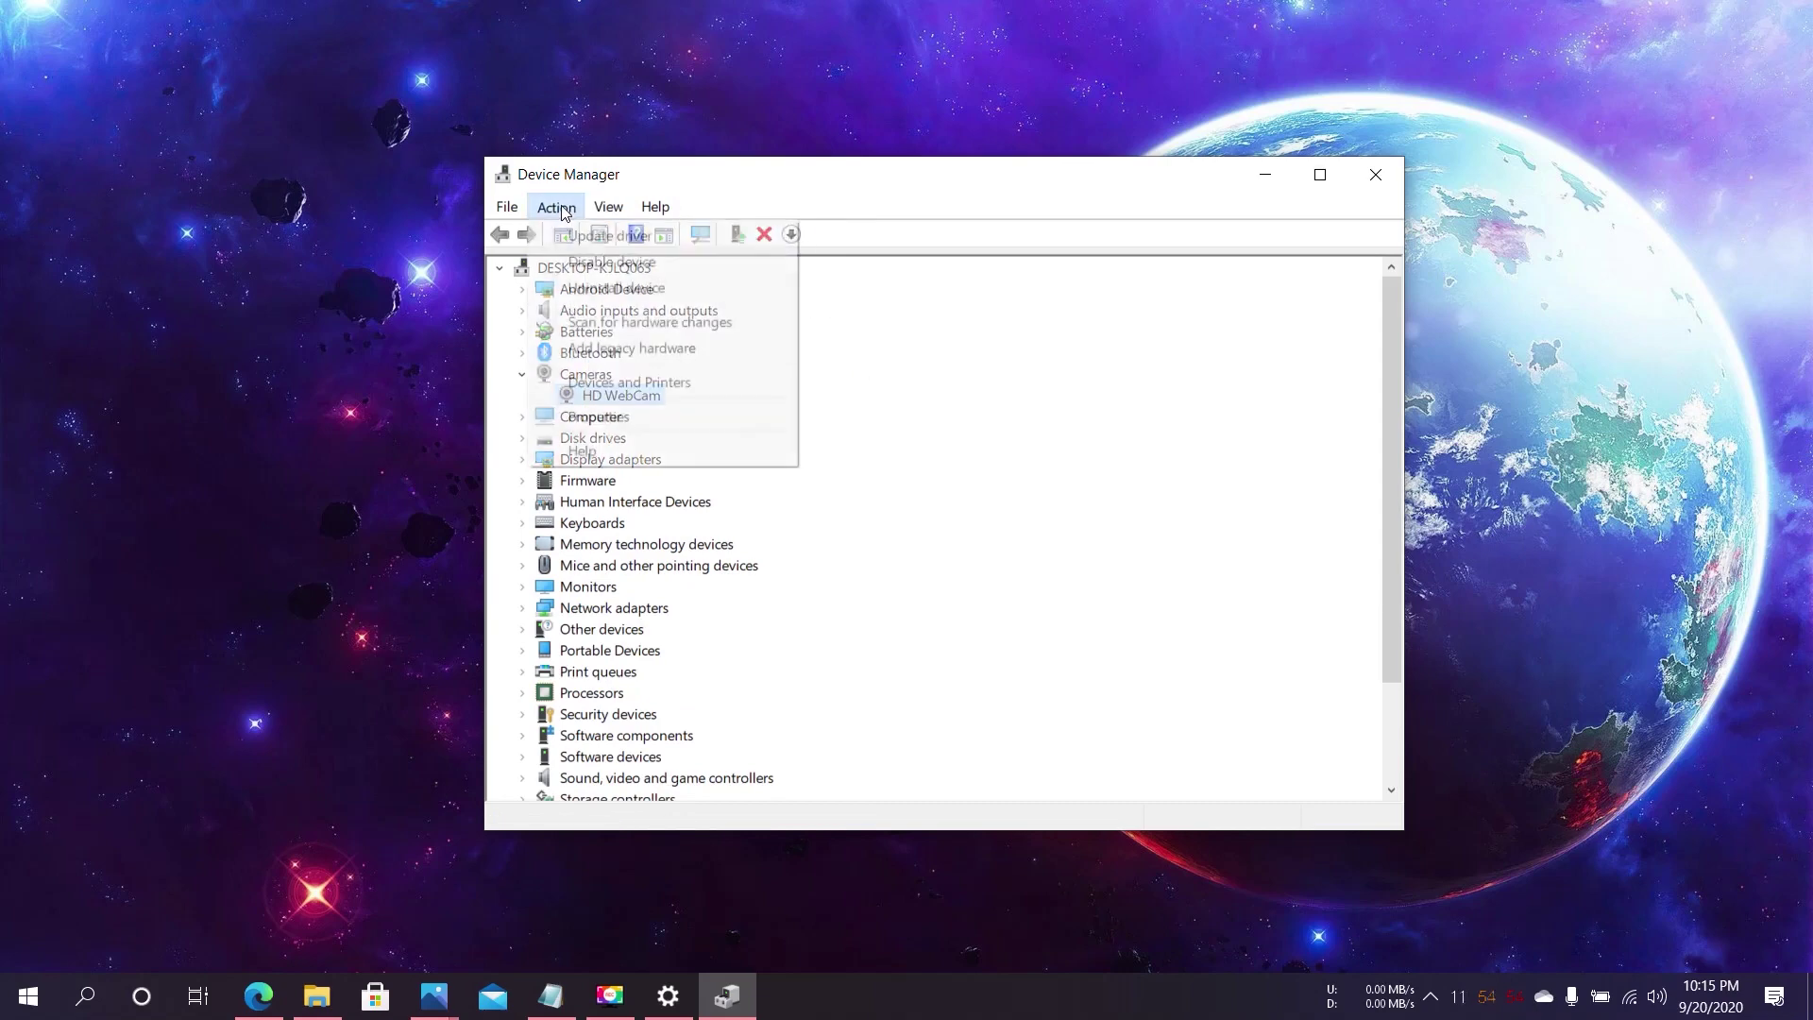
{"action": "left_click", "coordinate": [622, 322]}
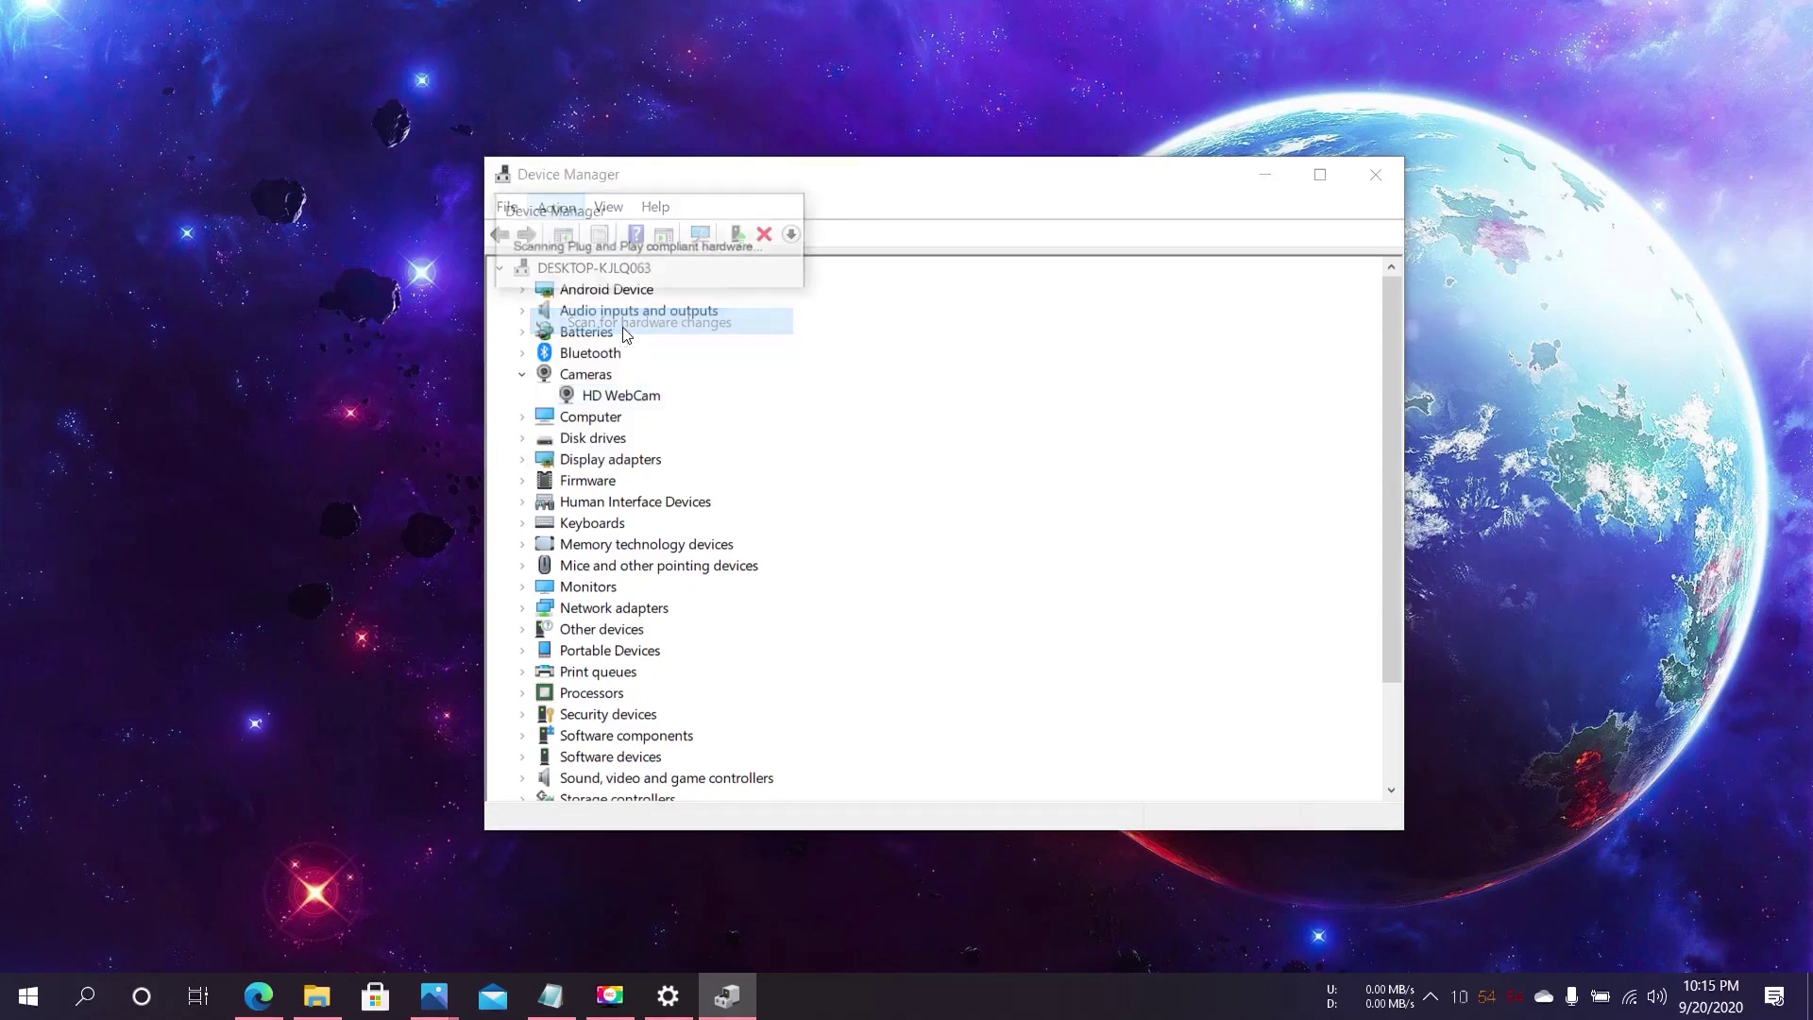
{"action": "left_click", "coordinate": [557, 374]}
{"action": "left_click", "coordinate": [605, 416]}
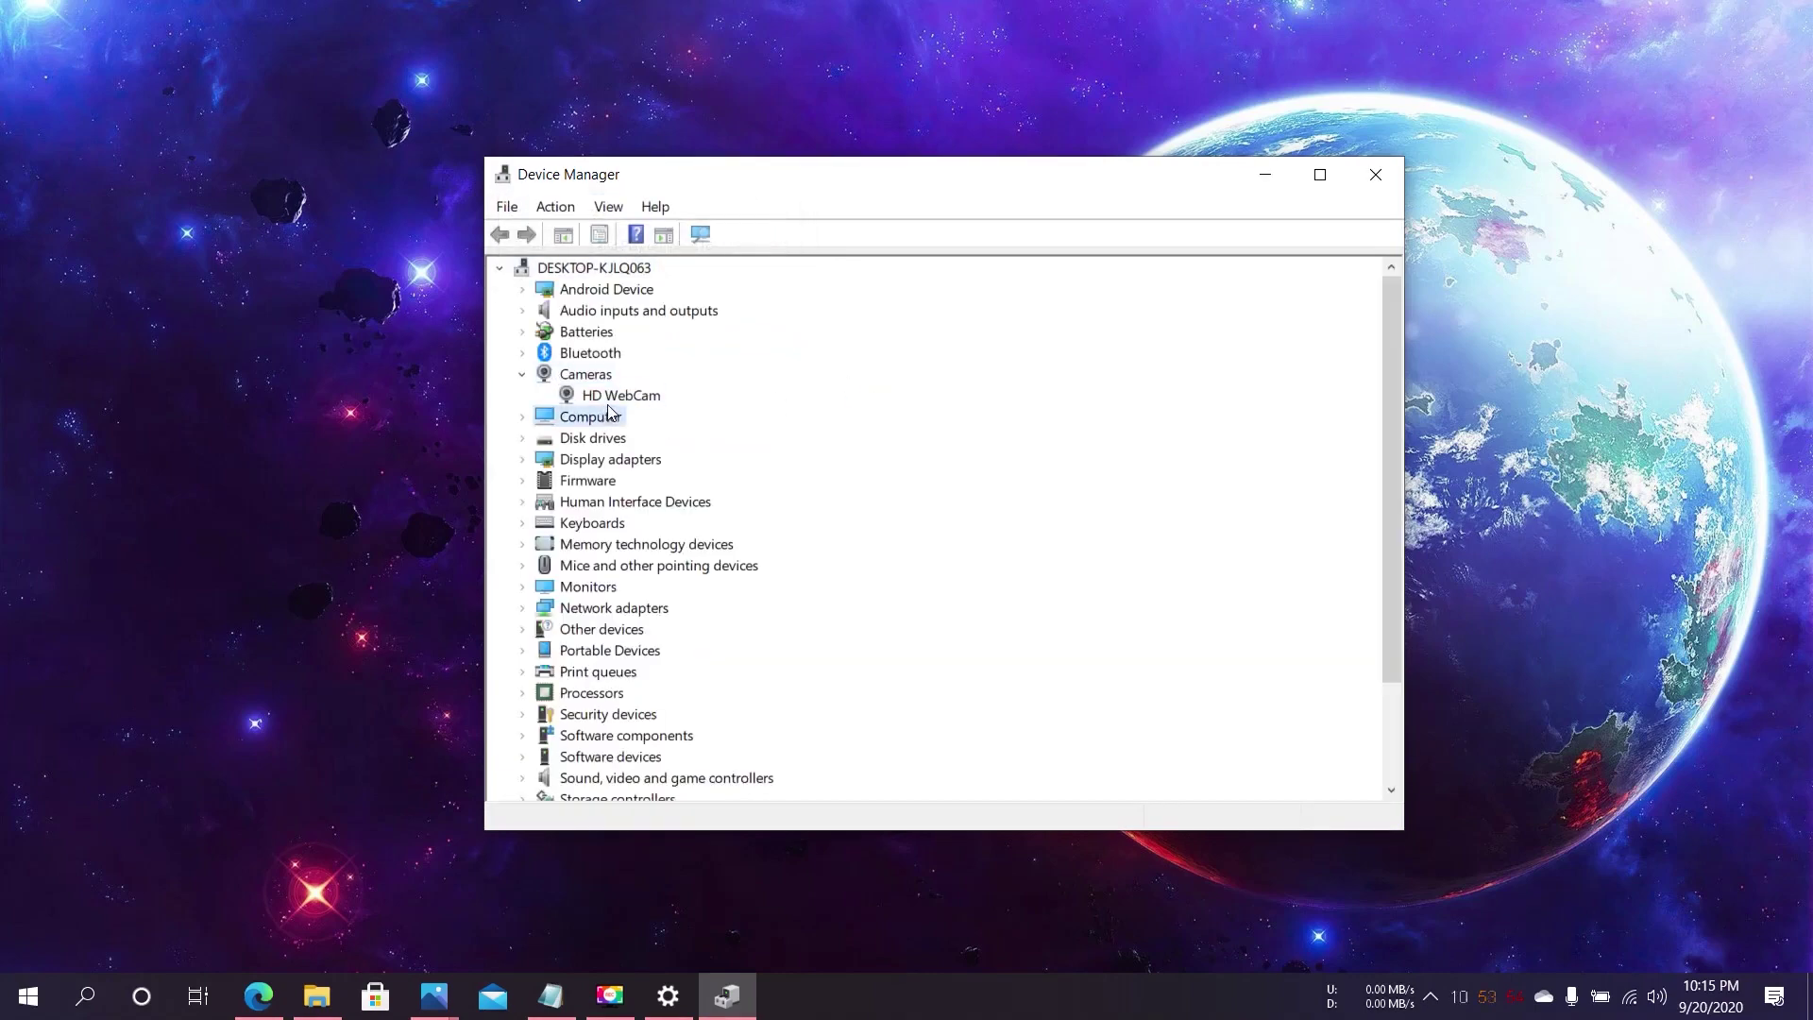
{"action": "left_click", "coordinate": [614, 403]}
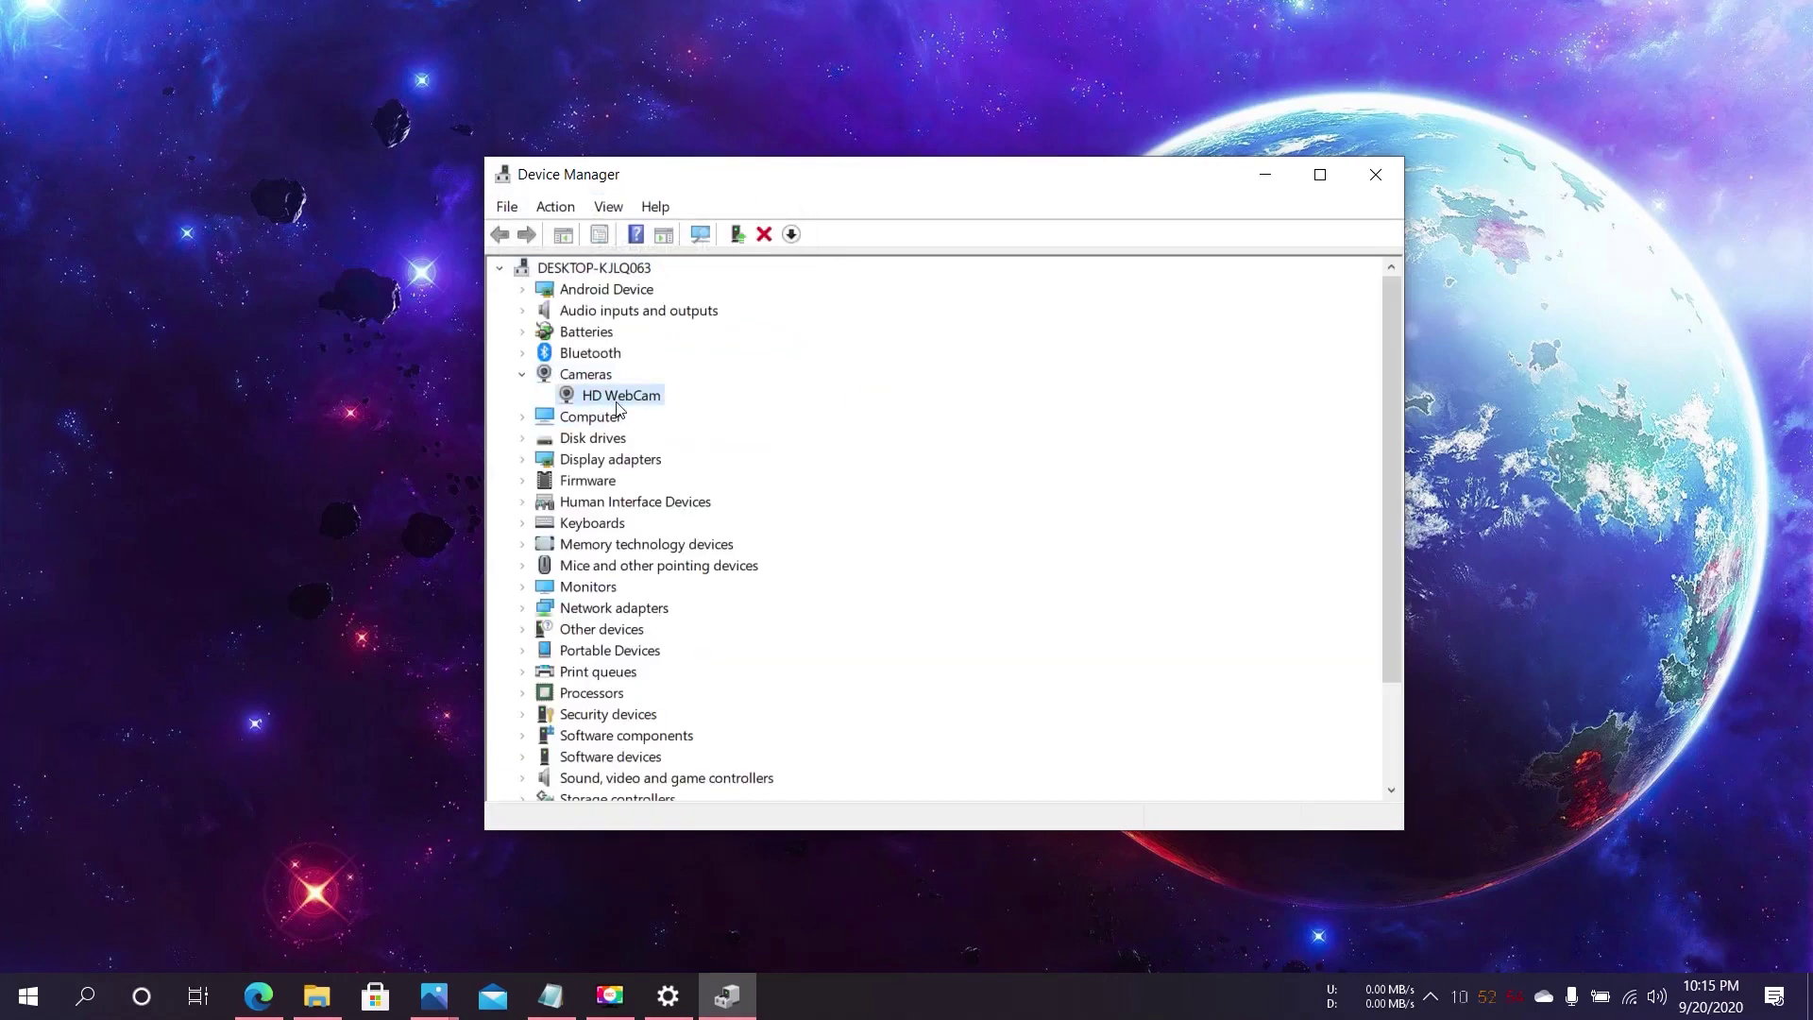
{"action": "right_click", "coordinate": [617, 405]}
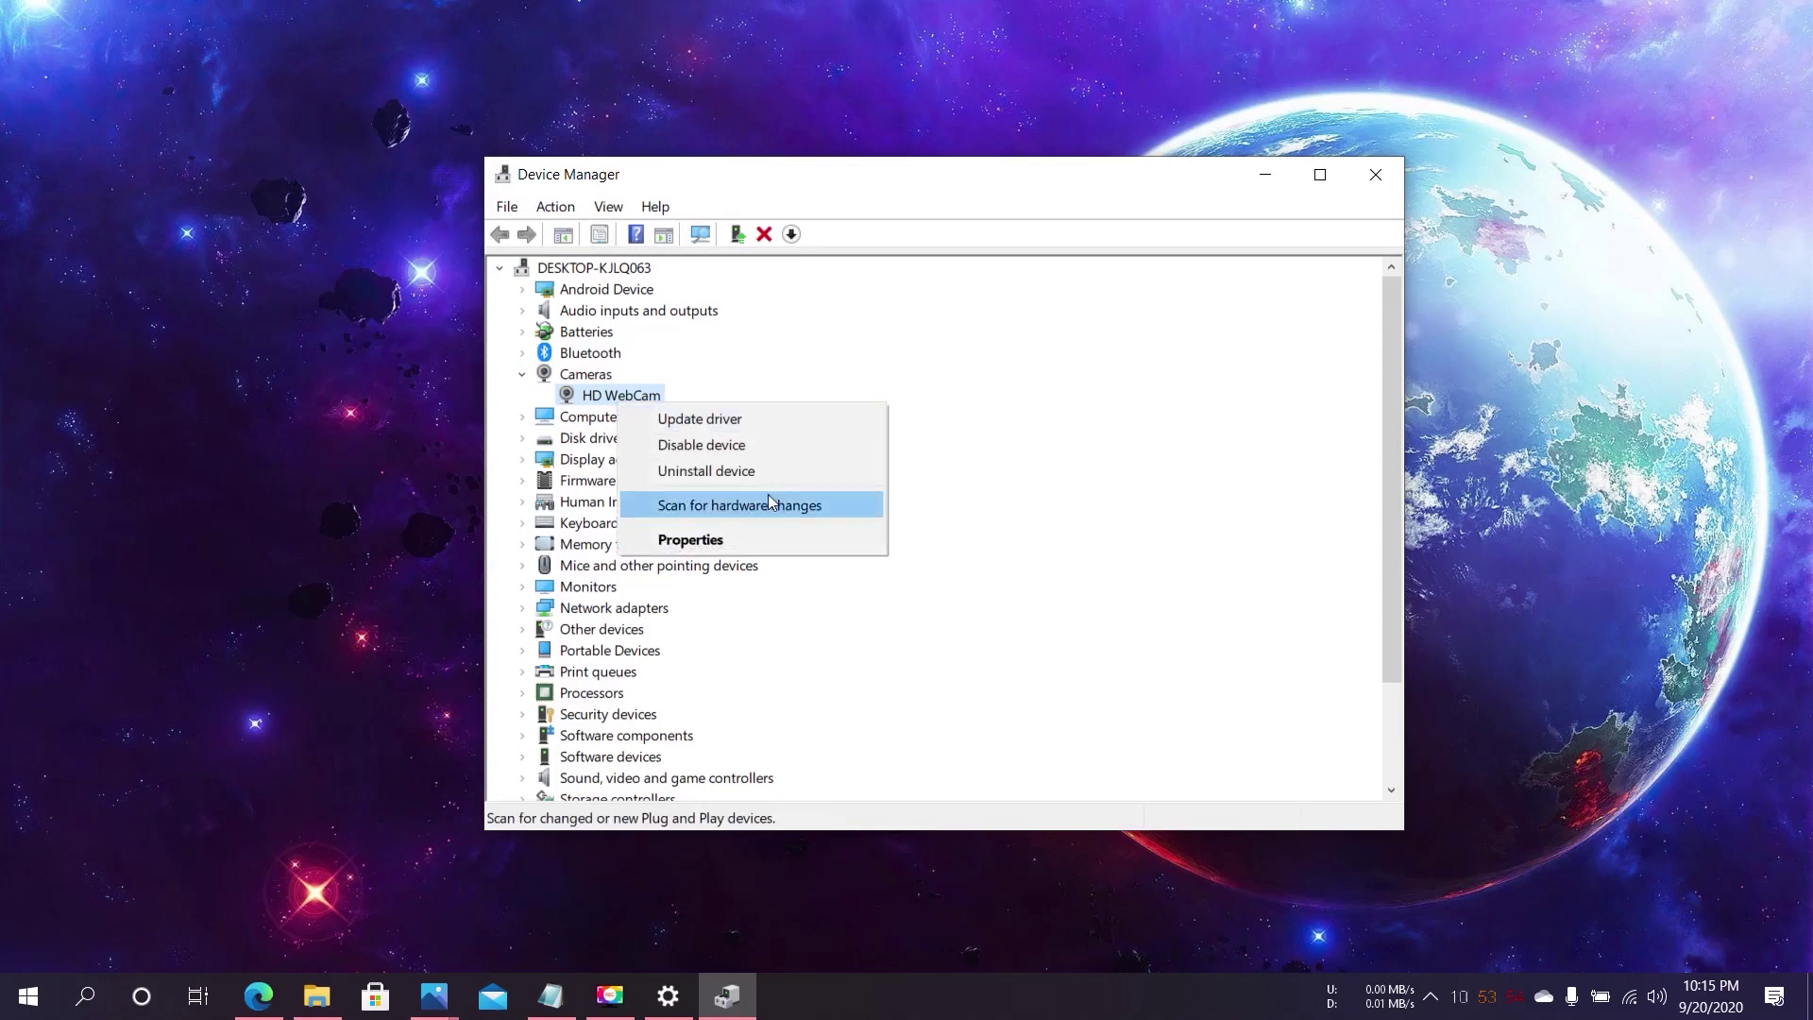
- Review the HD WebCam's Driver tab, cancelling Uninstall Device before closing the properties
{"action": "left_click", "coordinate": [699, 540]}
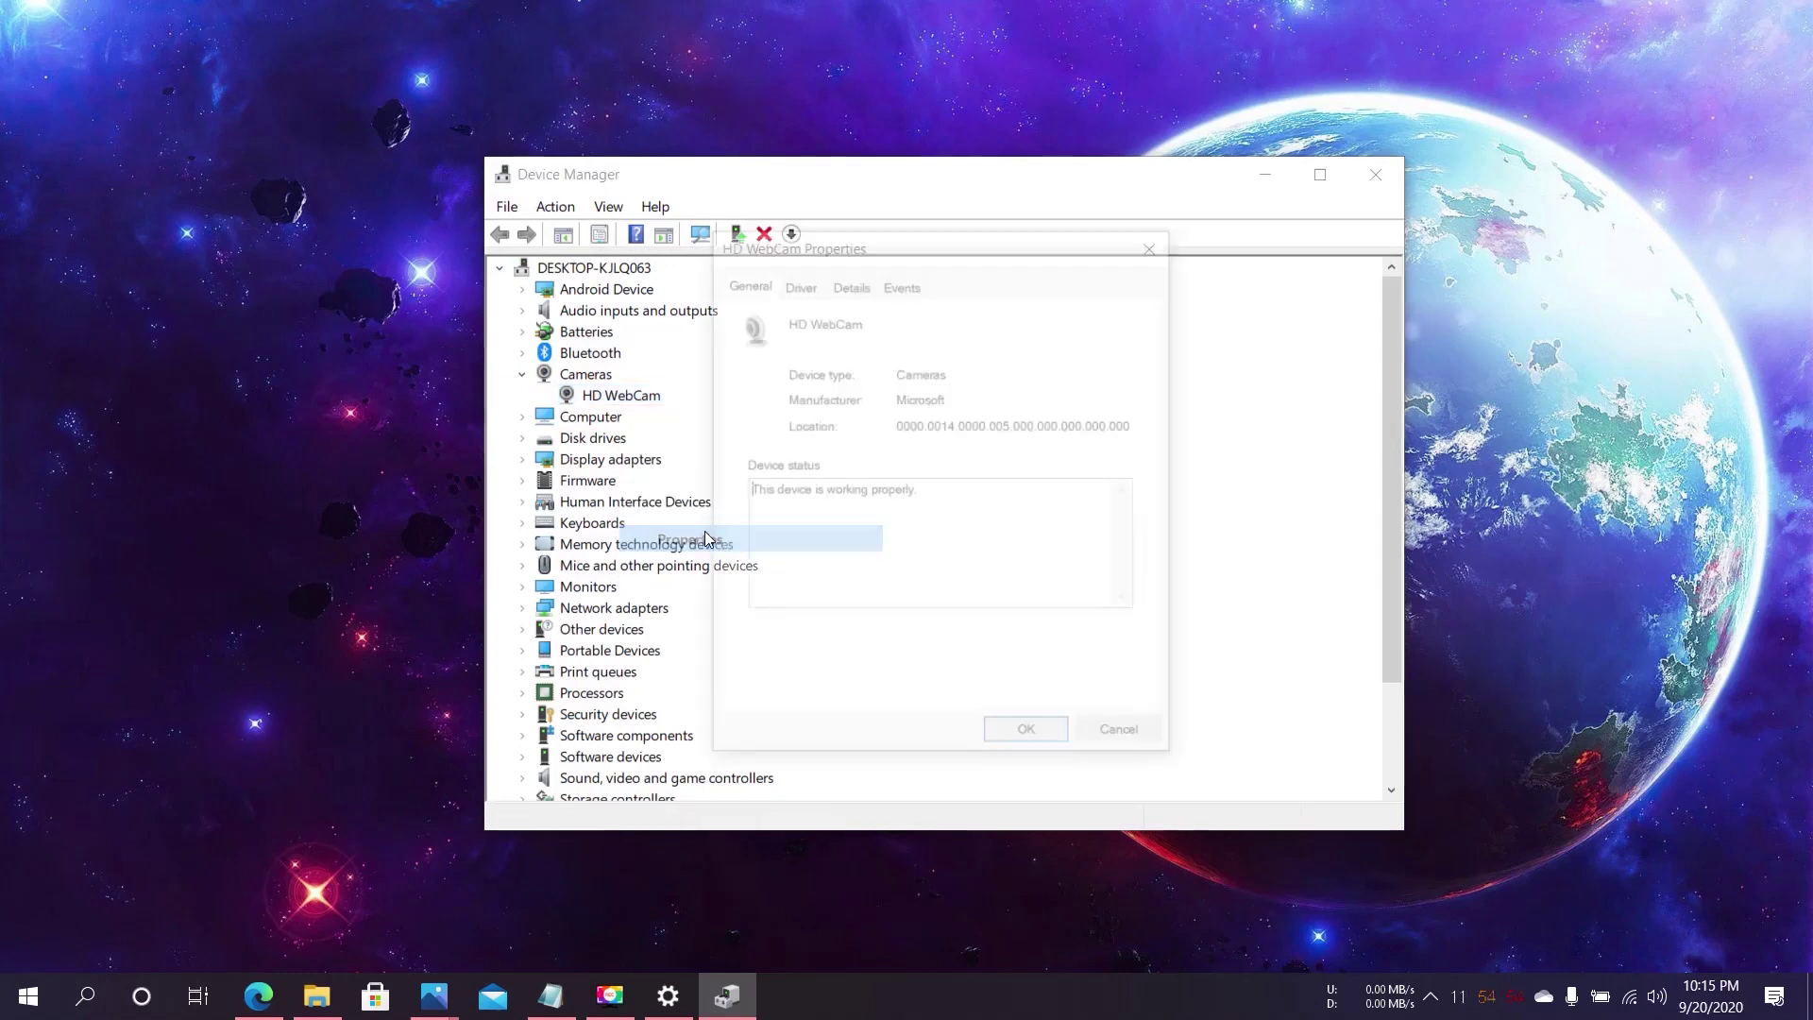
{"action": "left_click", "coordinate": [800, 285]}
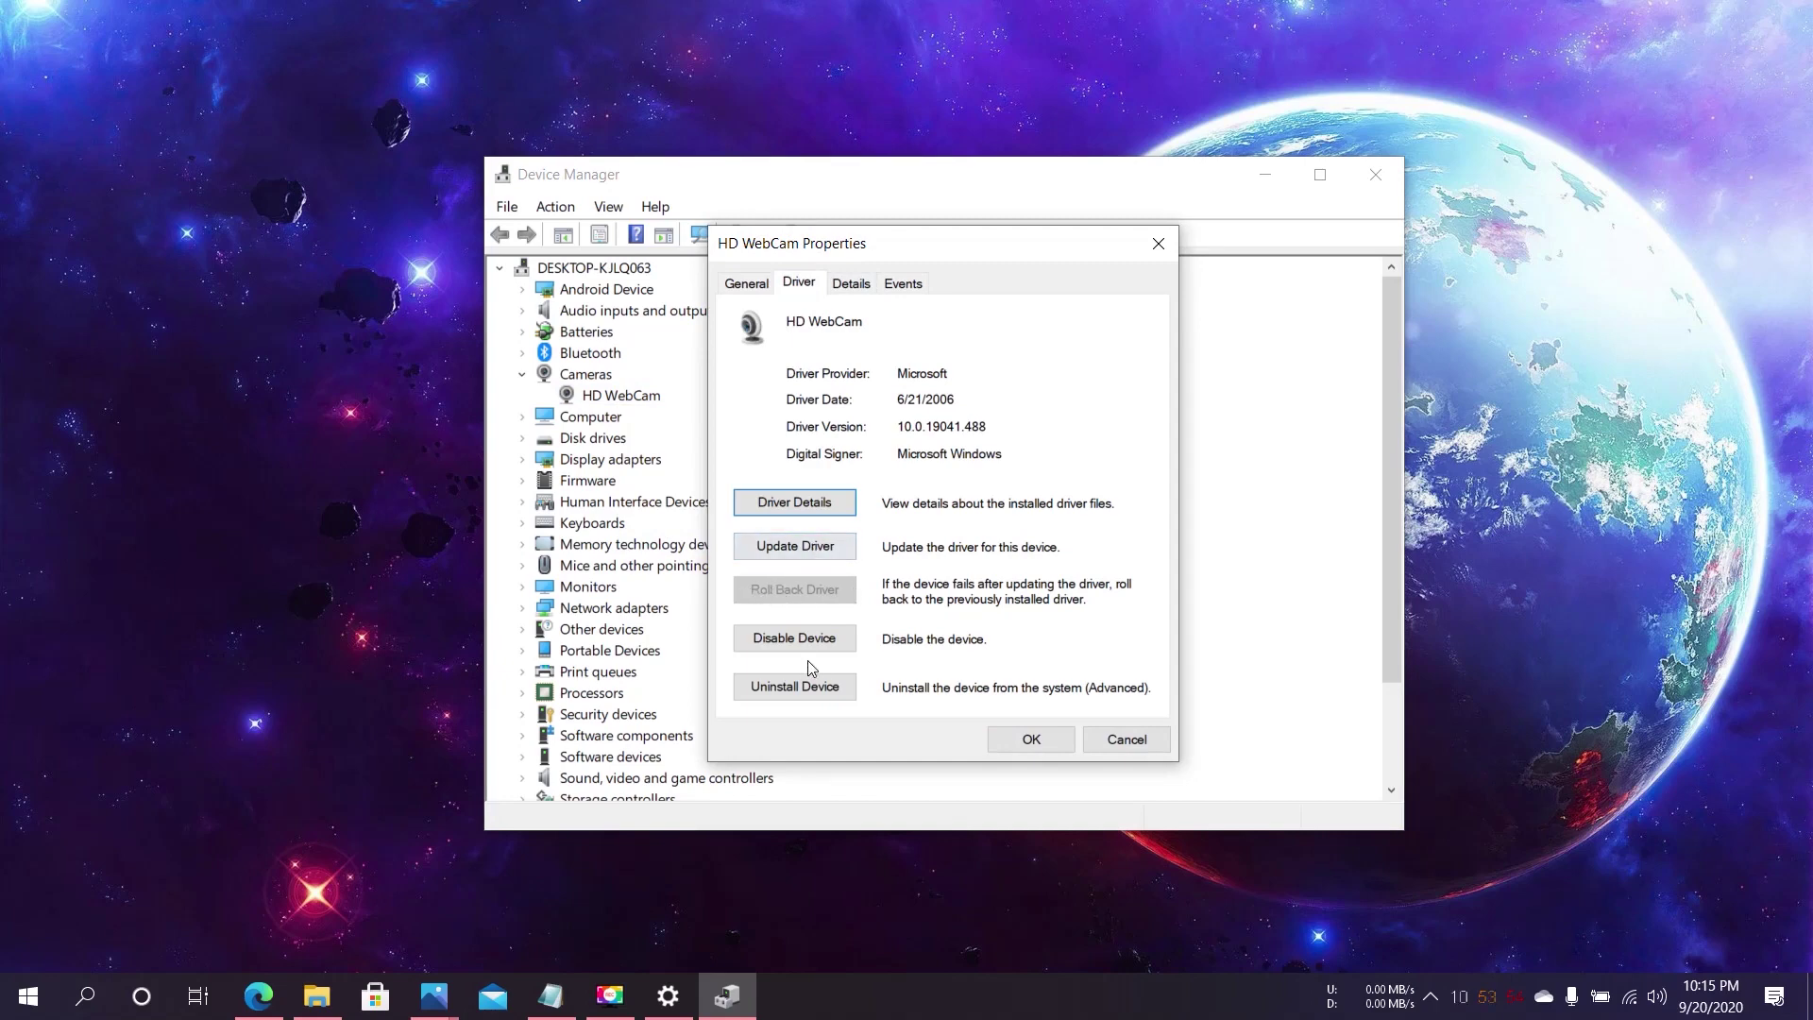
{"action": "left_click", "coordinate": [846, 690]}
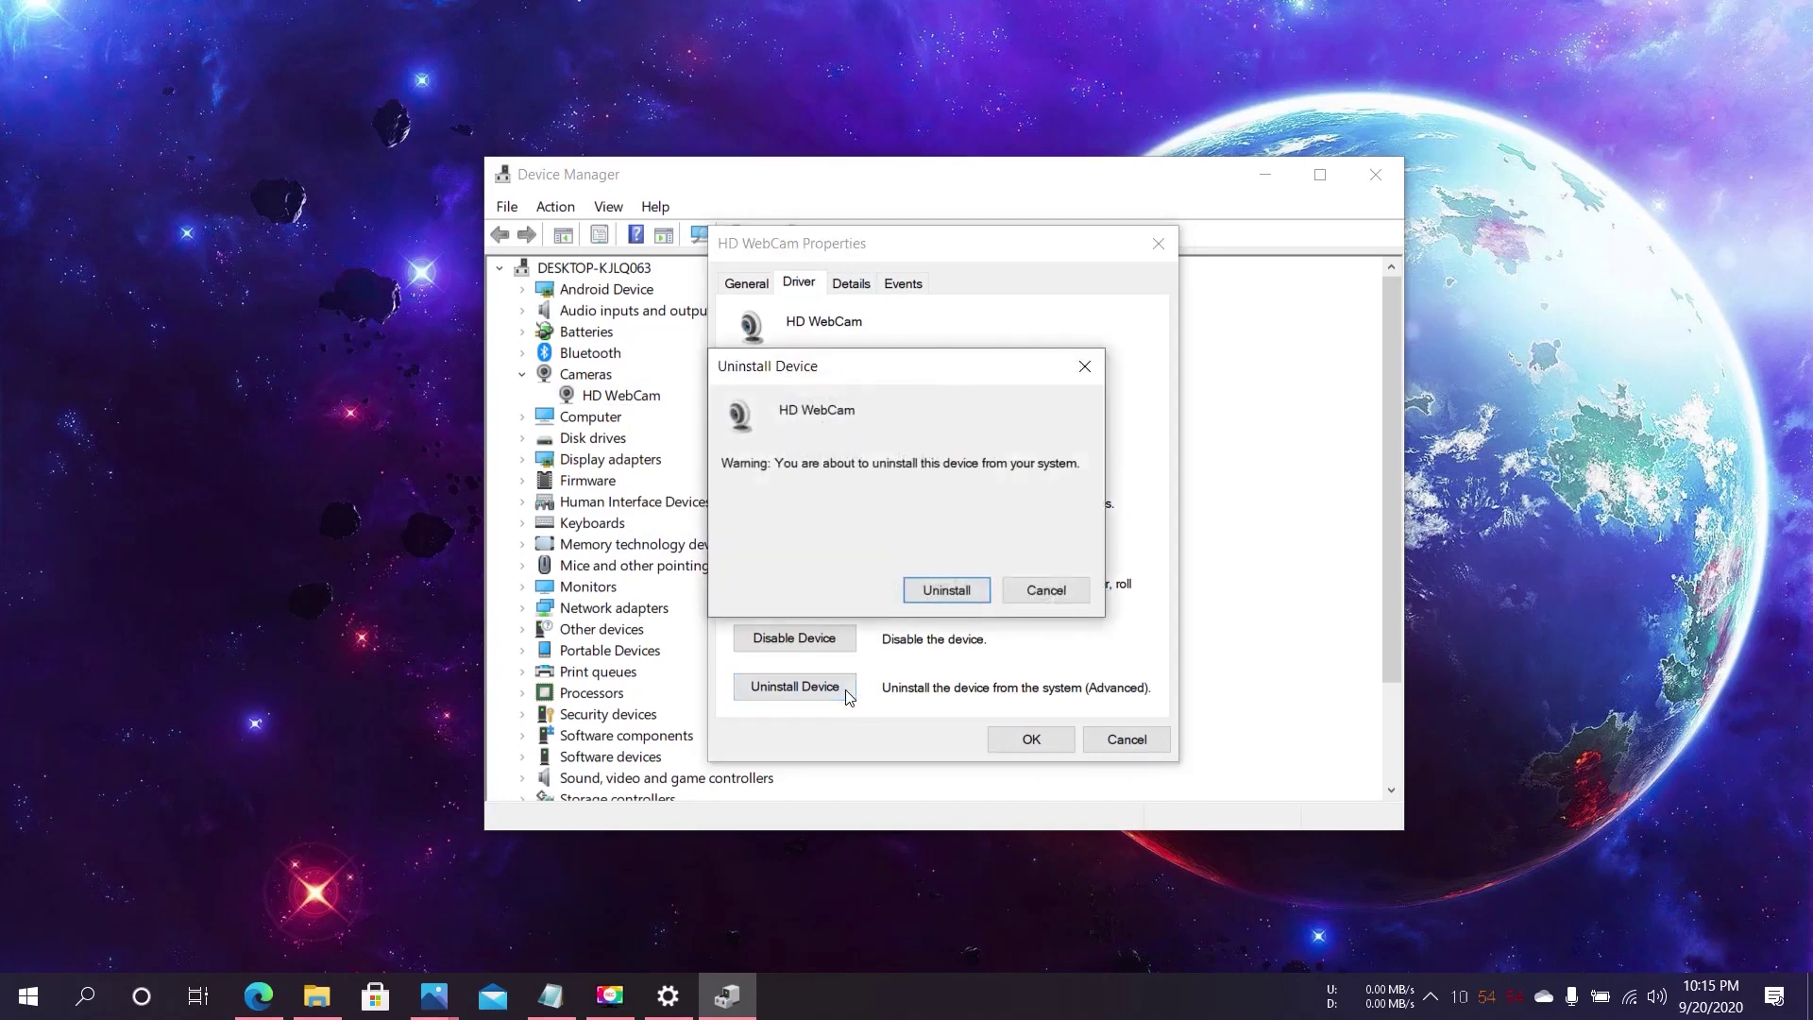
{"action": "left_click", "coordinate": [1037, 599]}
{"action": "left_click", "coordinate": [1032, 733]}
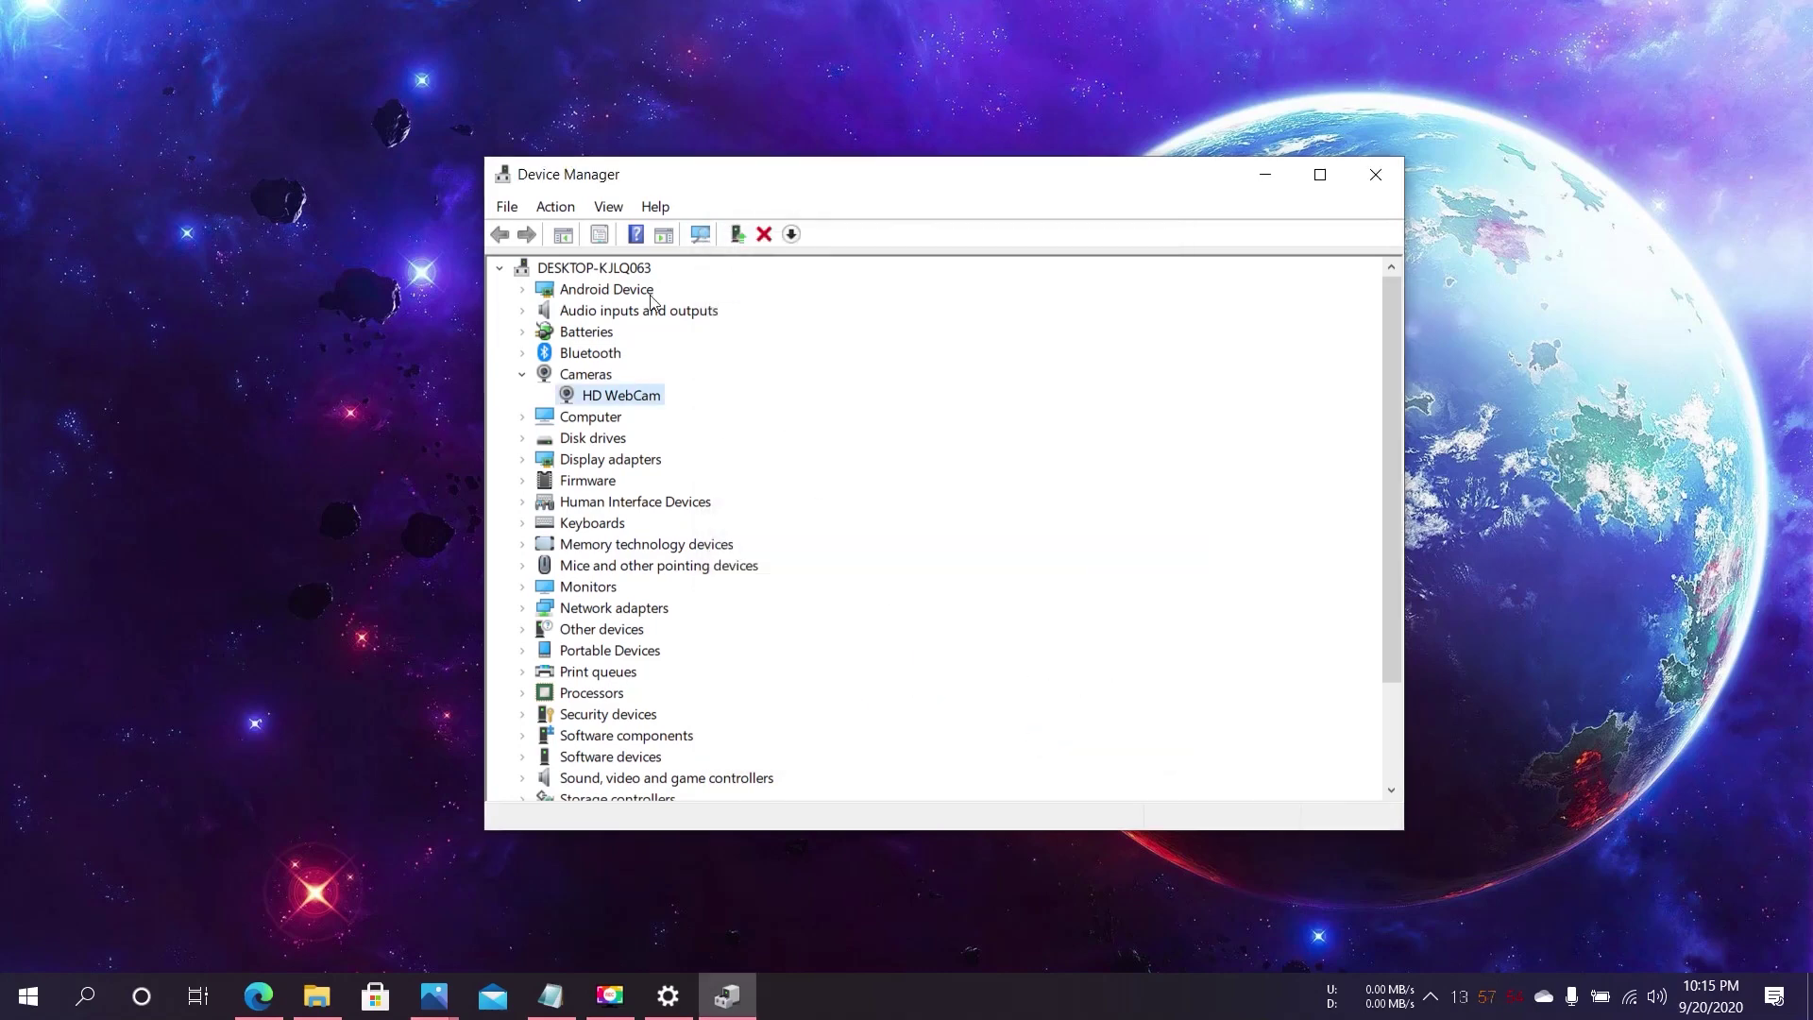
- Rescan for hardware changes, reselect the HD WebCam, and open the Start app list
{"action": "left_click", "coordinate": [702, 237]}
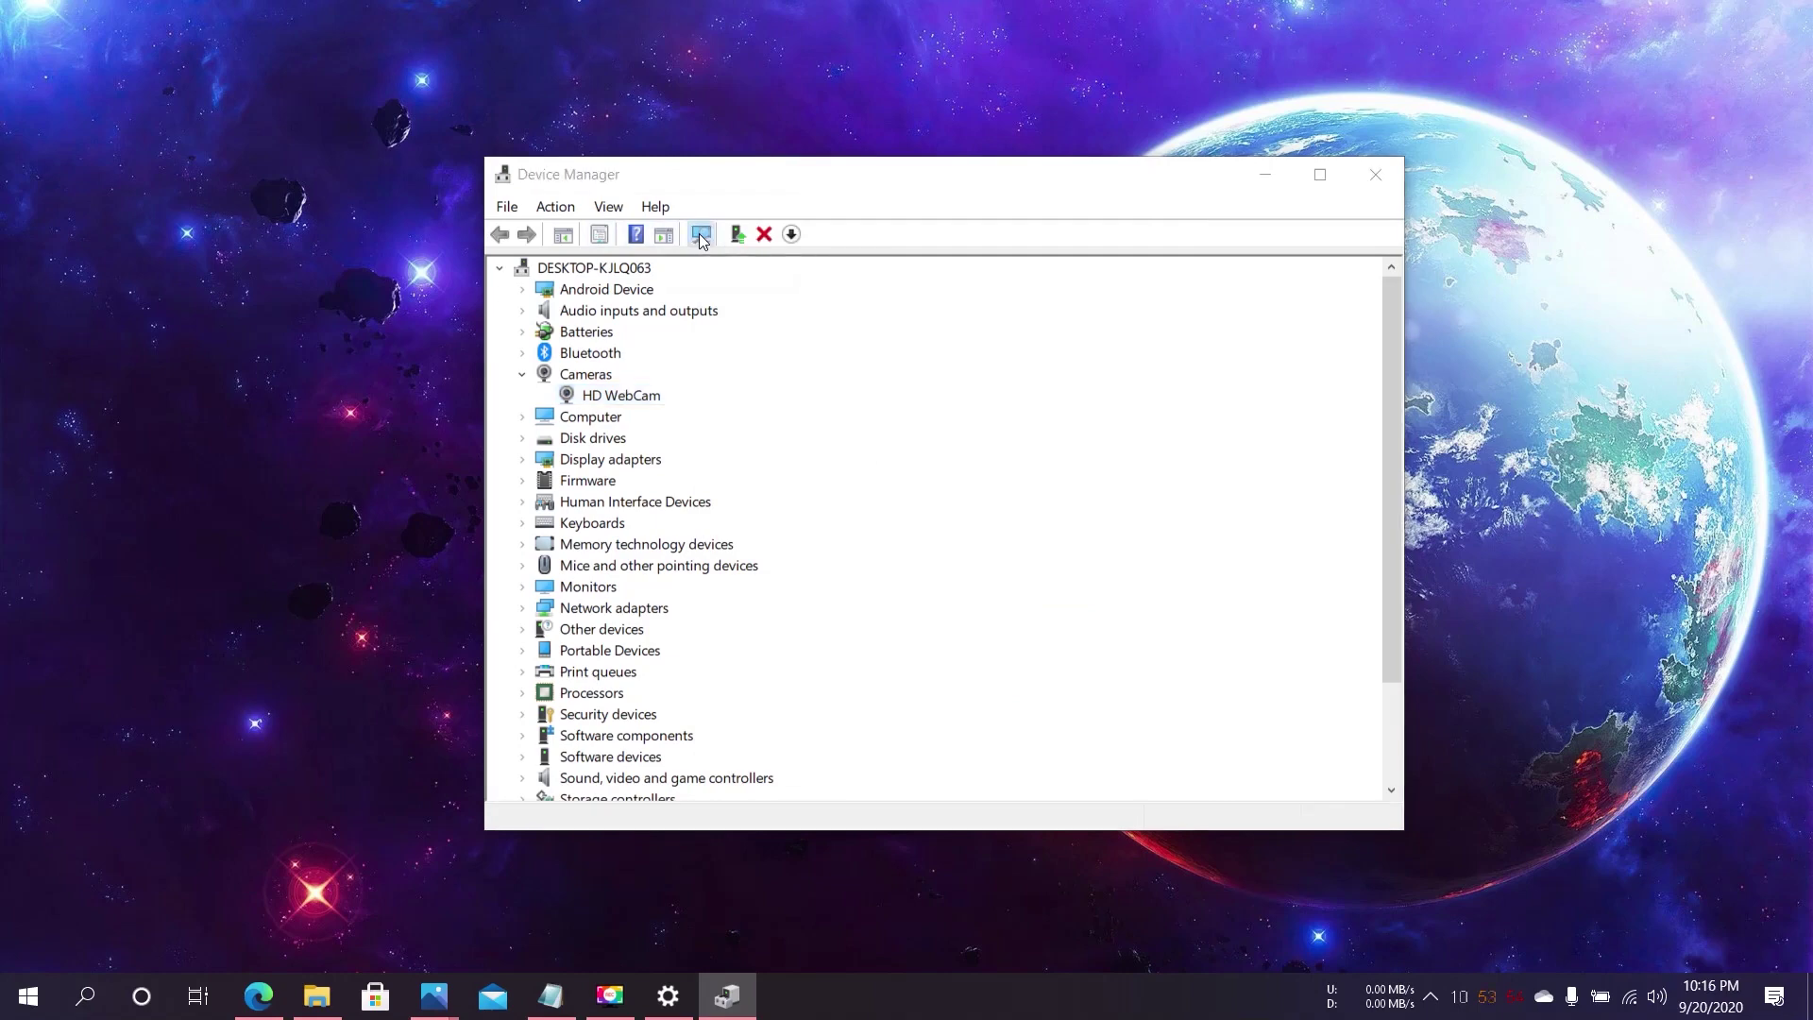
{"action": "left_click", "coordinate": [595, 379]}
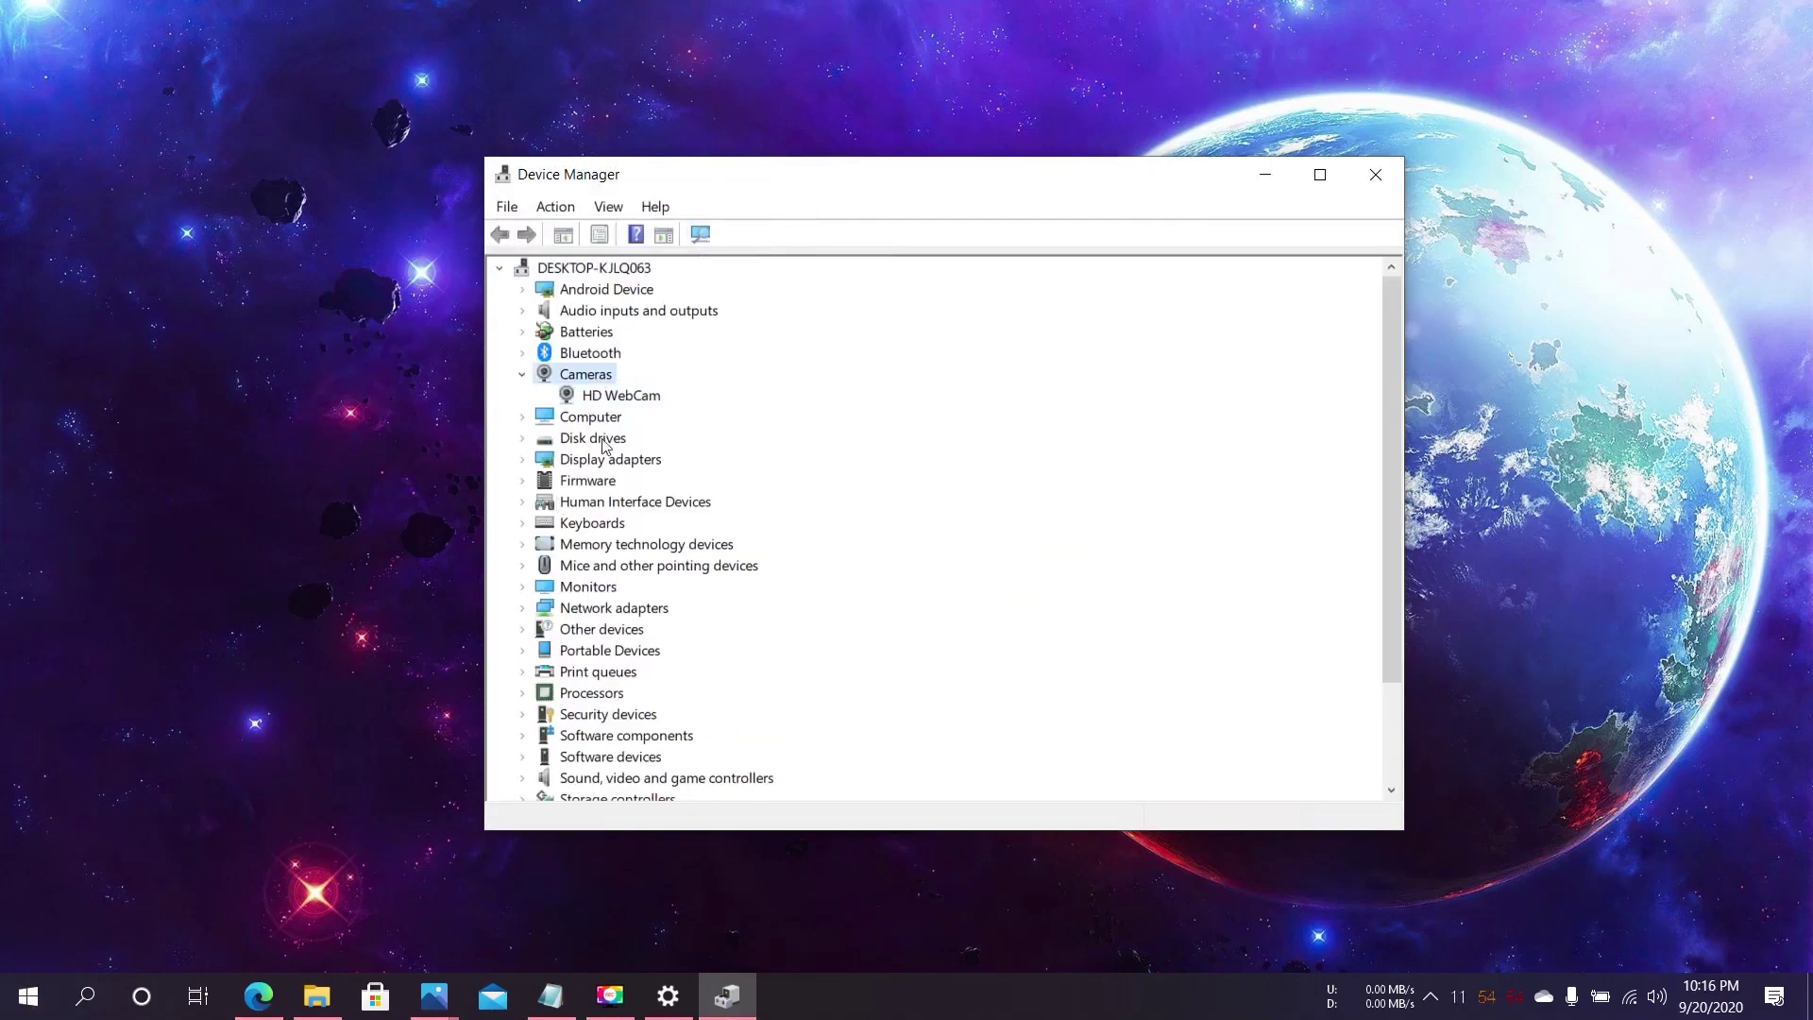
{"action": "left_click", "coordinate": [617, 397]}
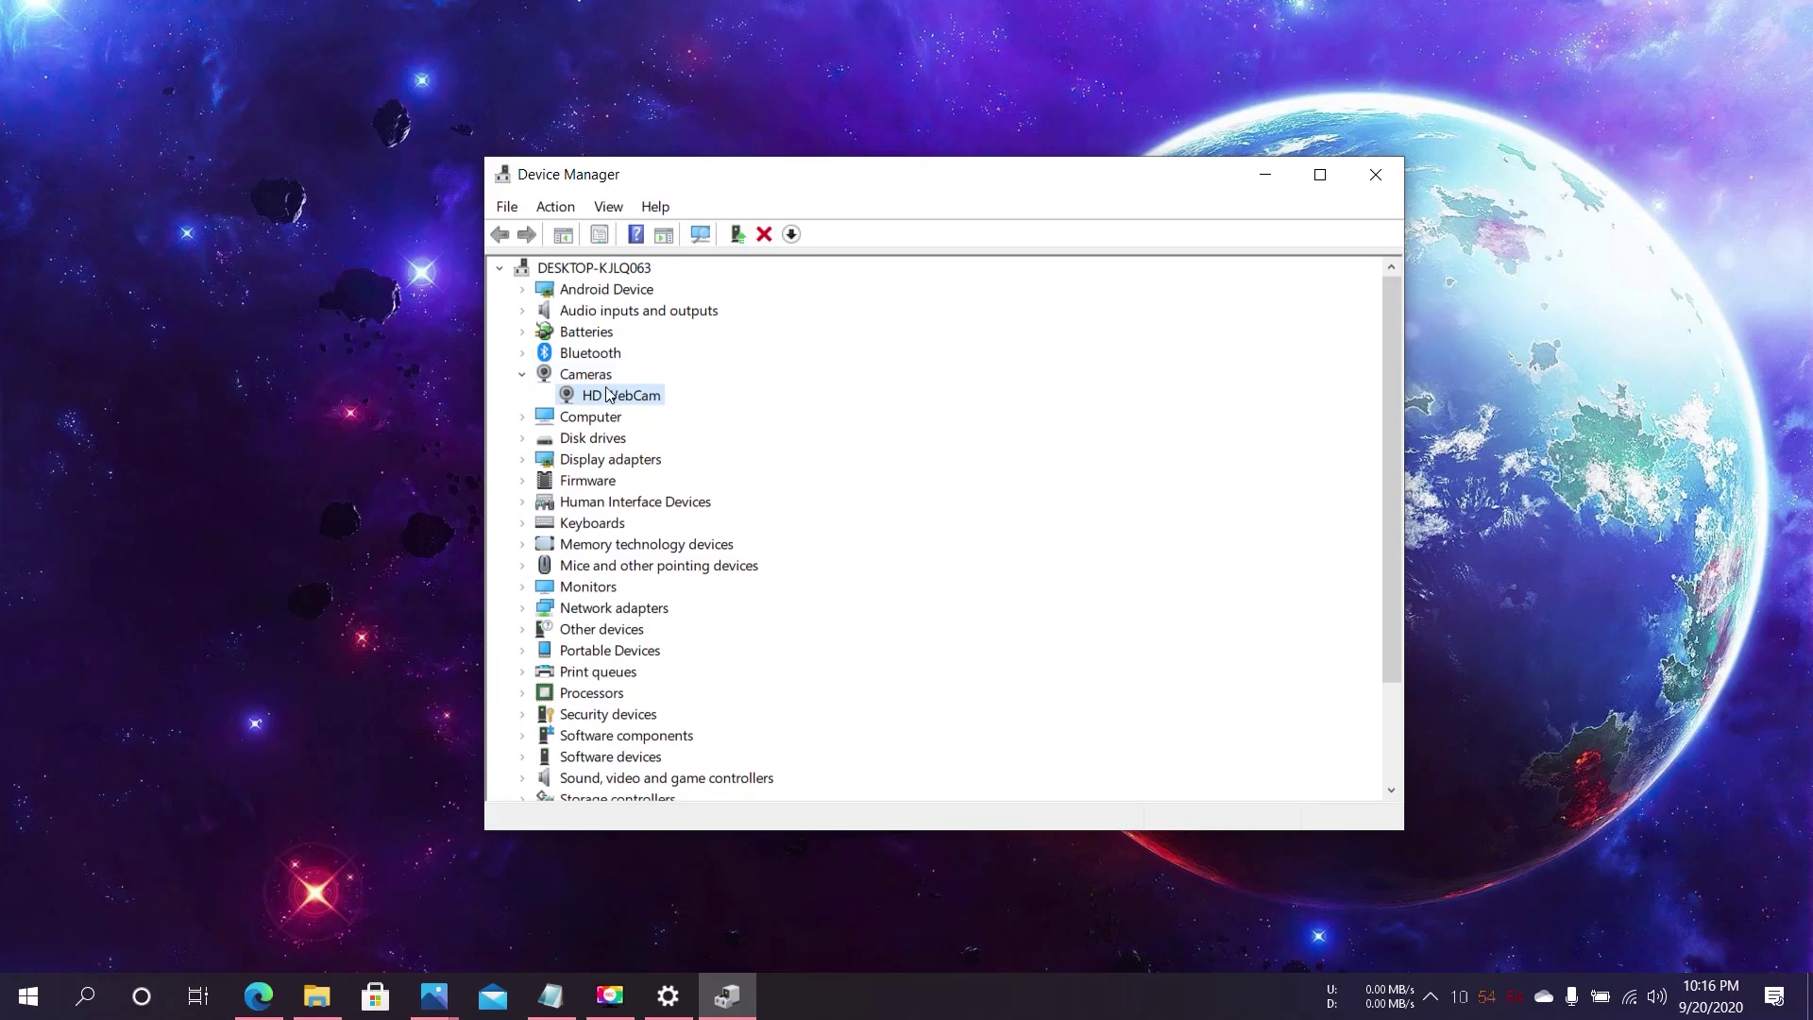
{"action": "right_click", "coordinate": [608, 398]}
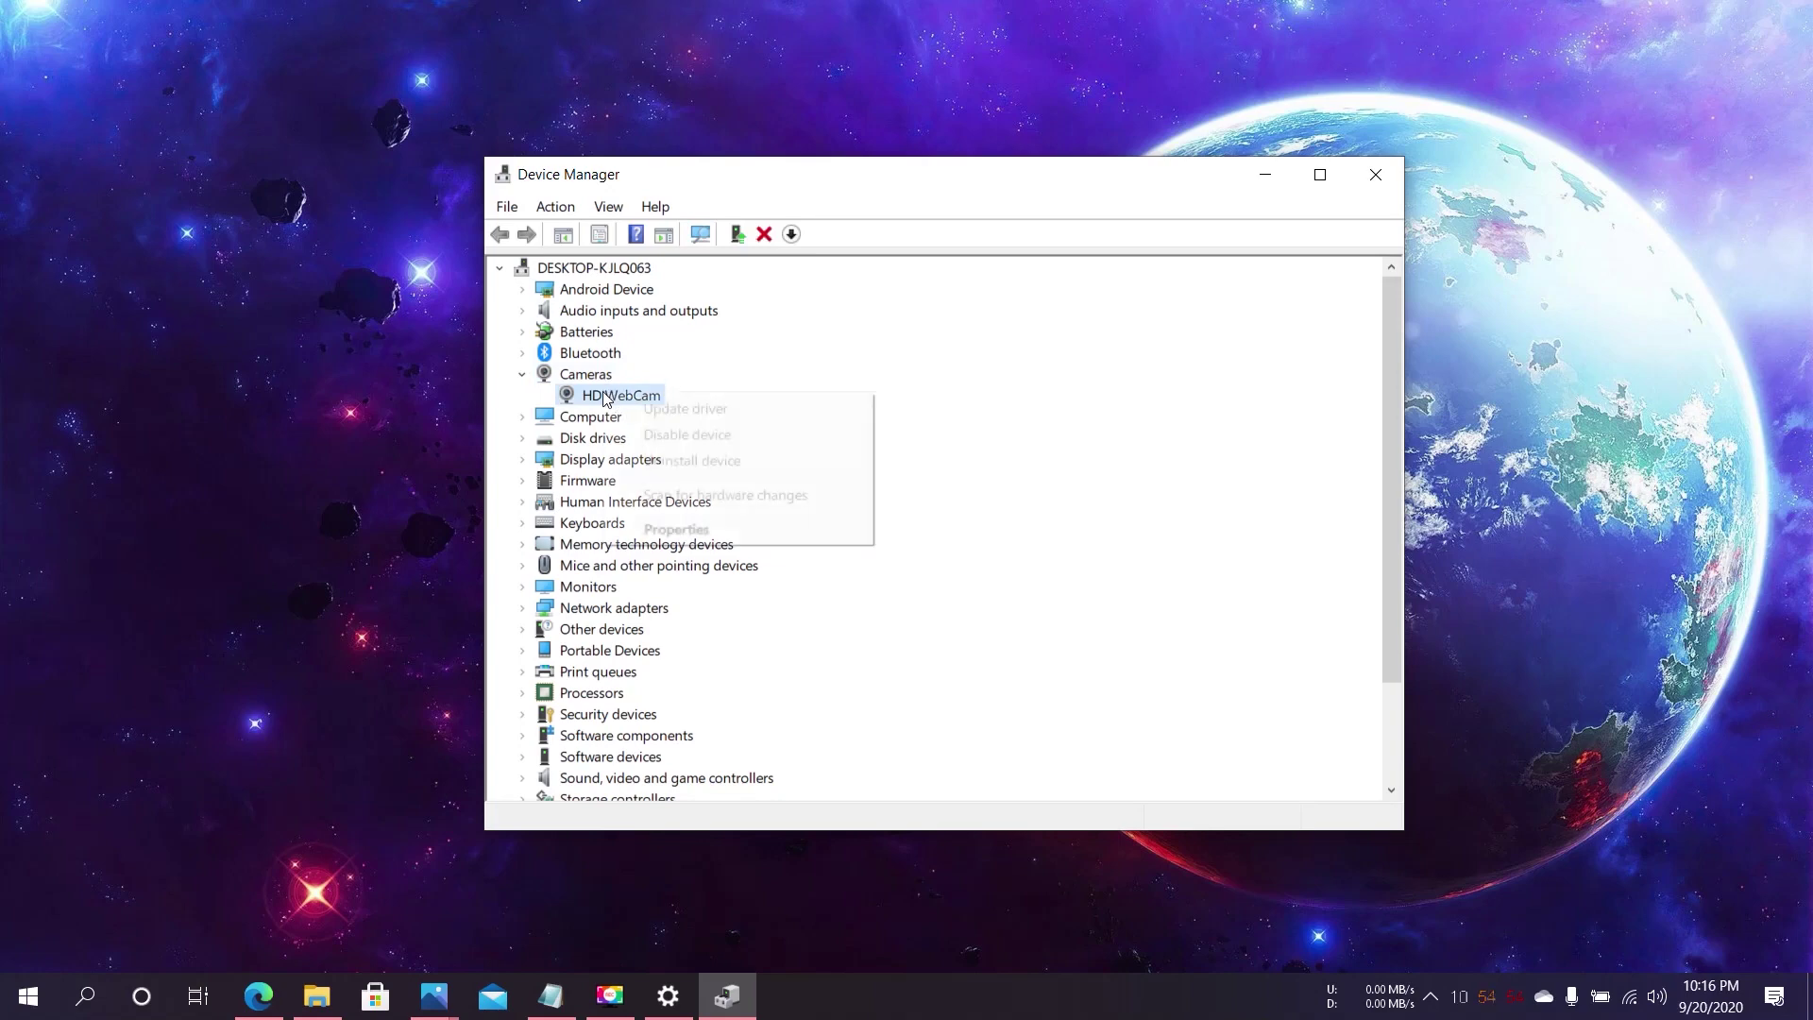
{"action": "left_click", "coordinate": [978, 311]}
{"action": "left_click", "coordinate": [28, 997]}
{"action": "scroll", "coordinate": [249, 805], "scroll_direction": "down", "scroll_amount": 5}
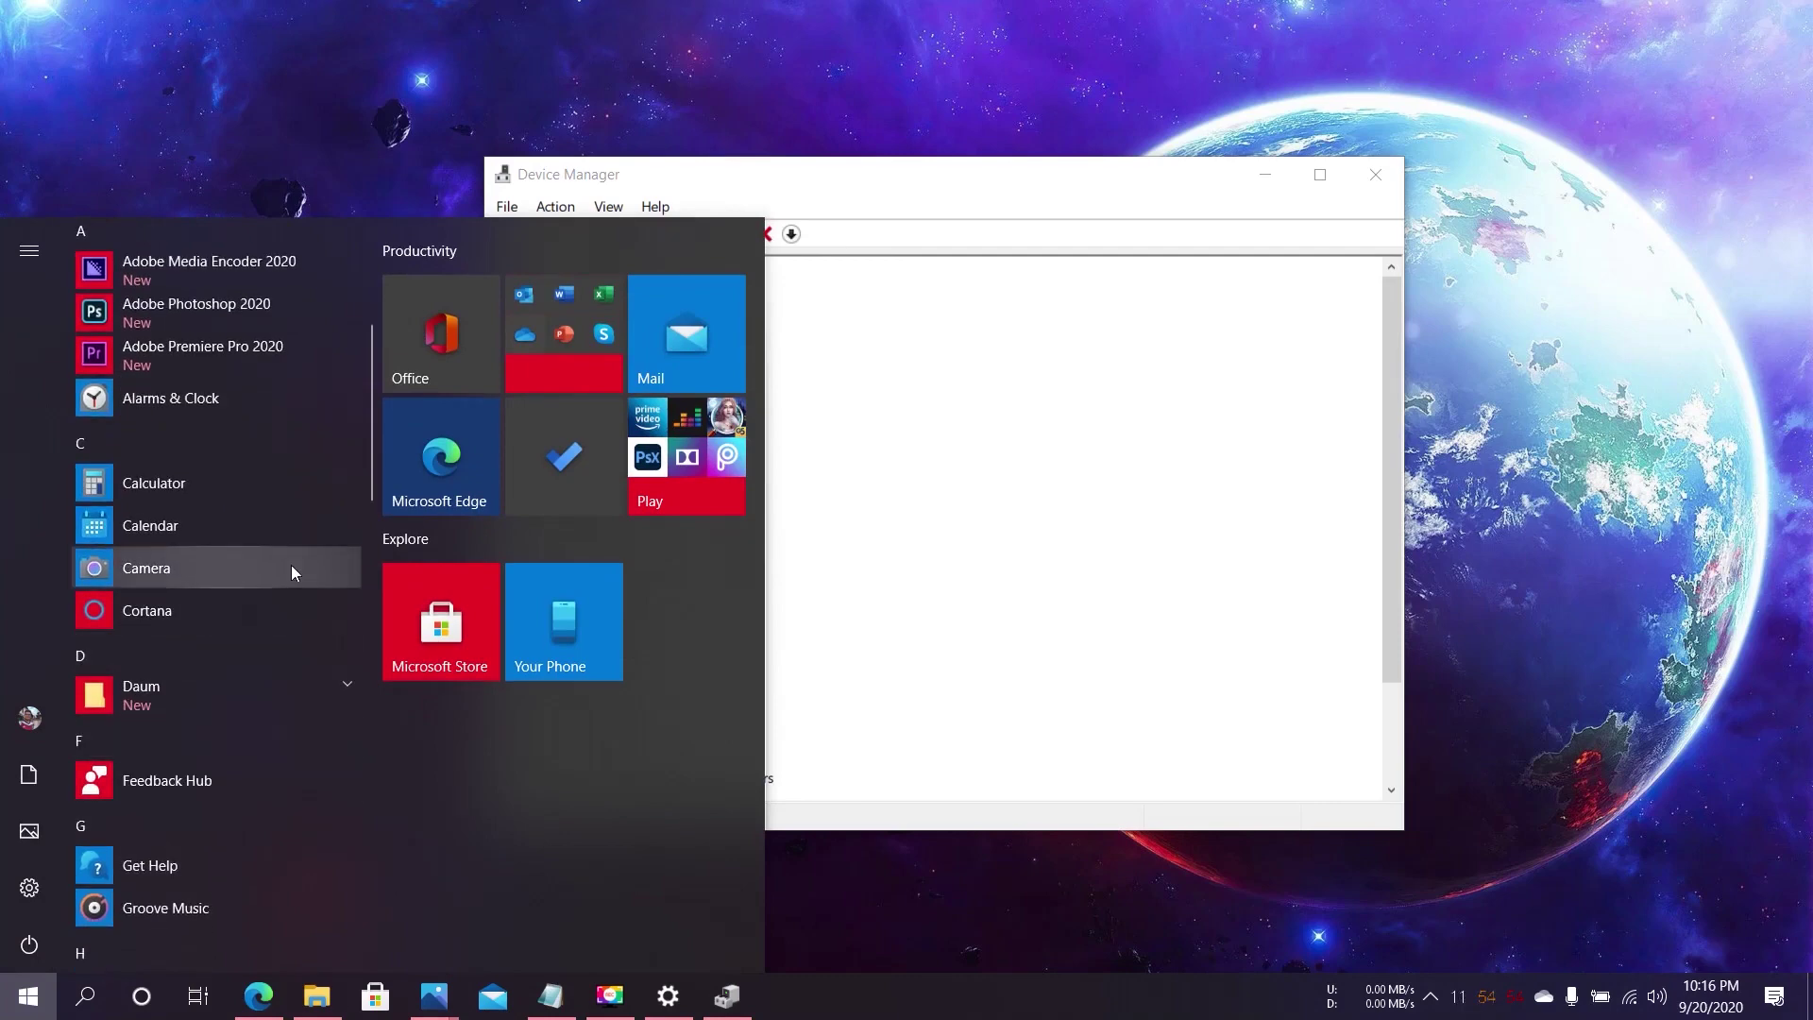
- Check the HD WebCam properties' status against the Code 45 screenshot in Photos, then close them
{"action": "left_click", "coordinate": [974, 564]}
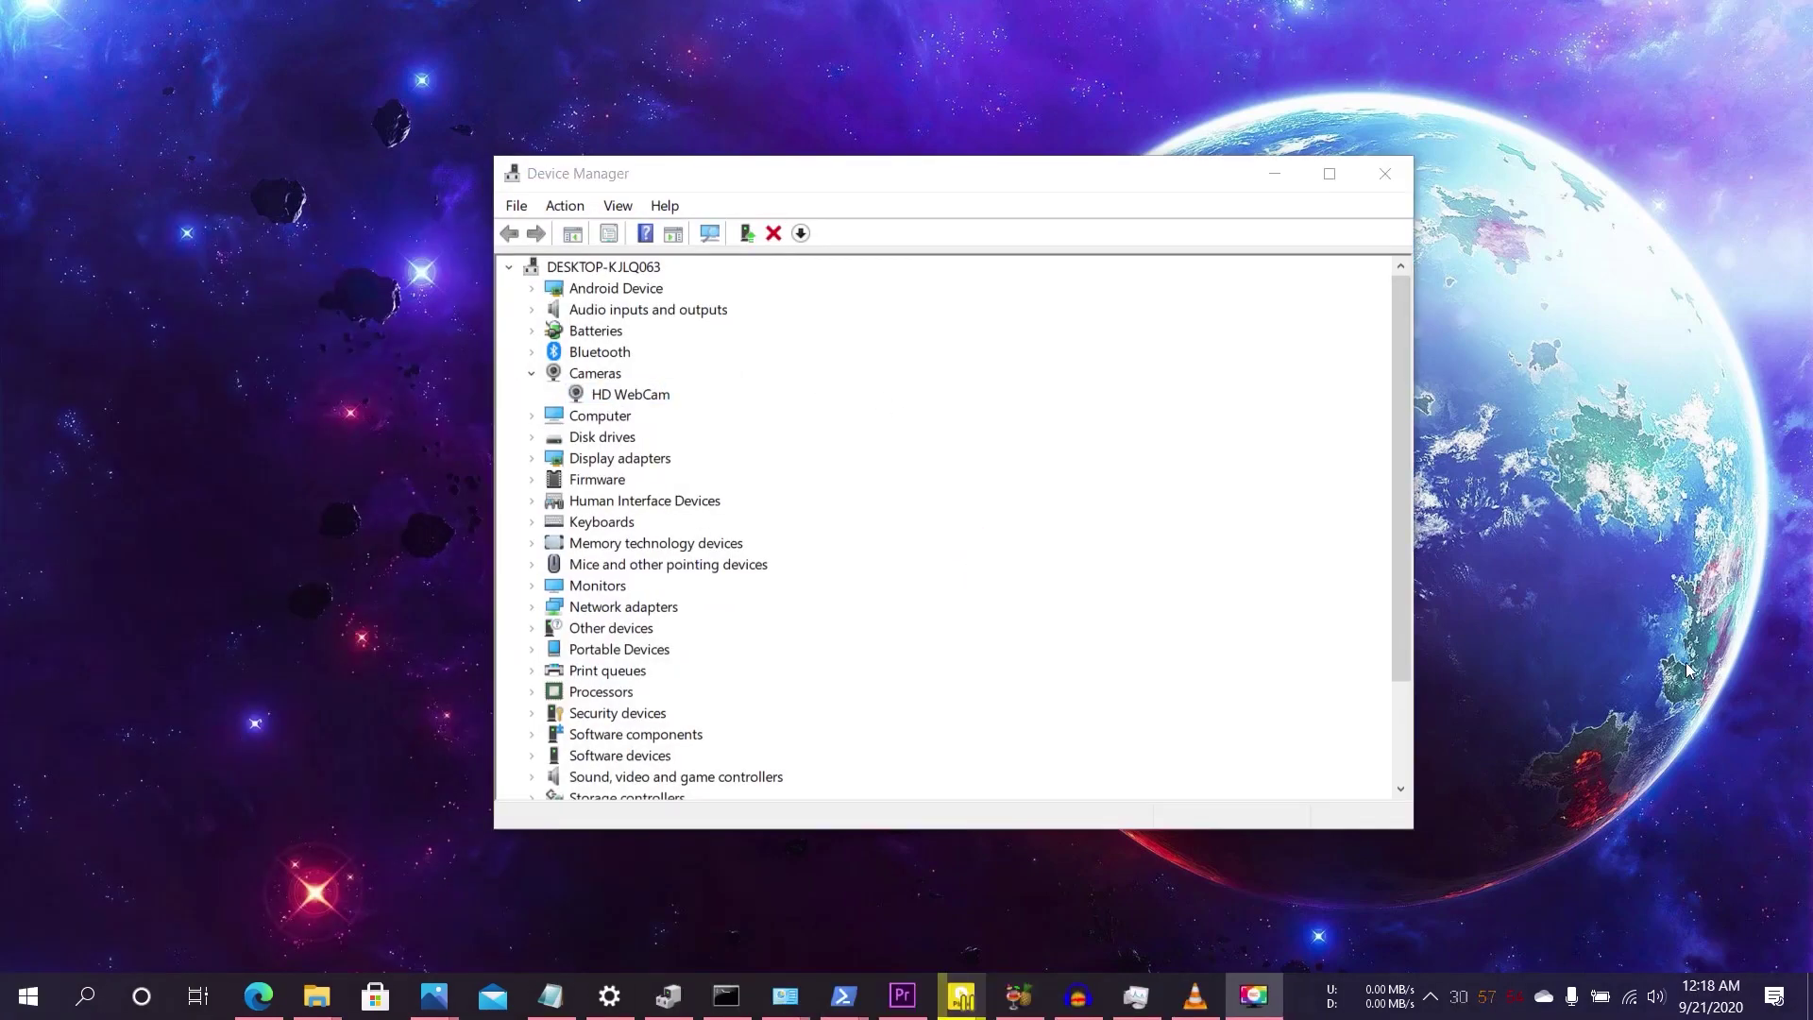
{"action": "left_click", "coordinate": [623, 394]}
{"action": "right_click", "coordinate": [654, 394]}
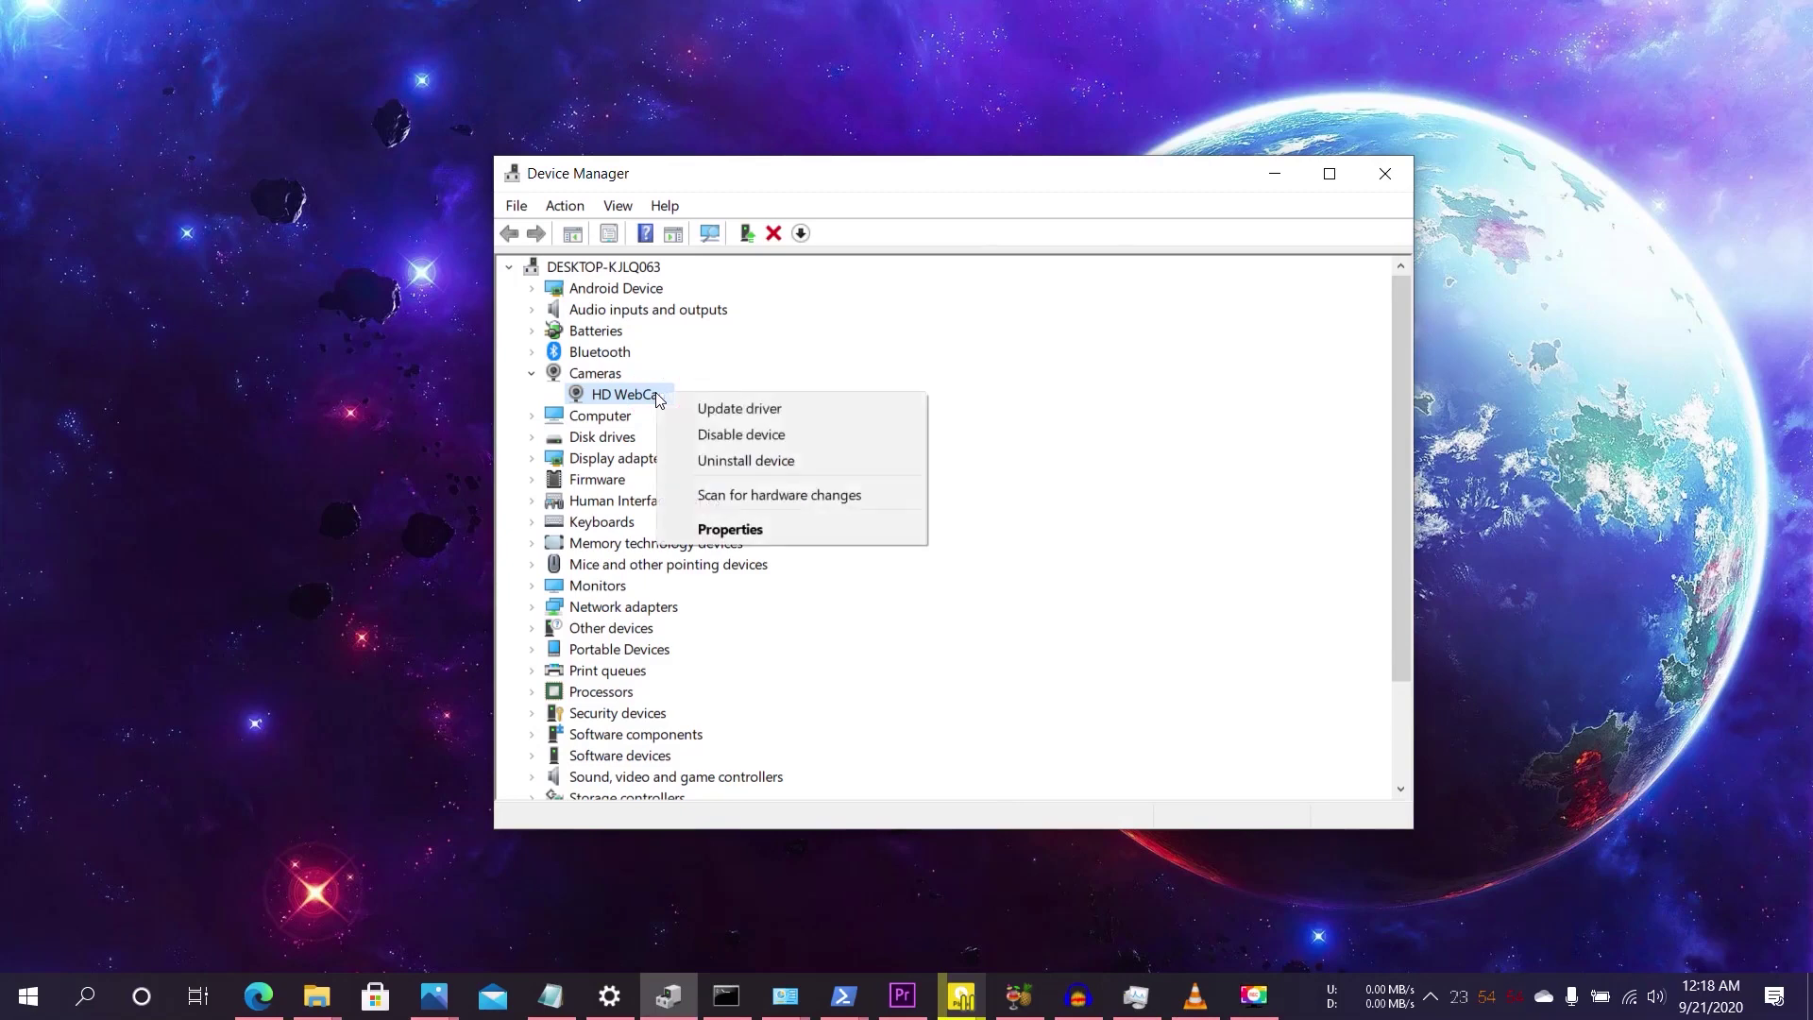
{"action": "left_click", "coordinate": [746, 529]}
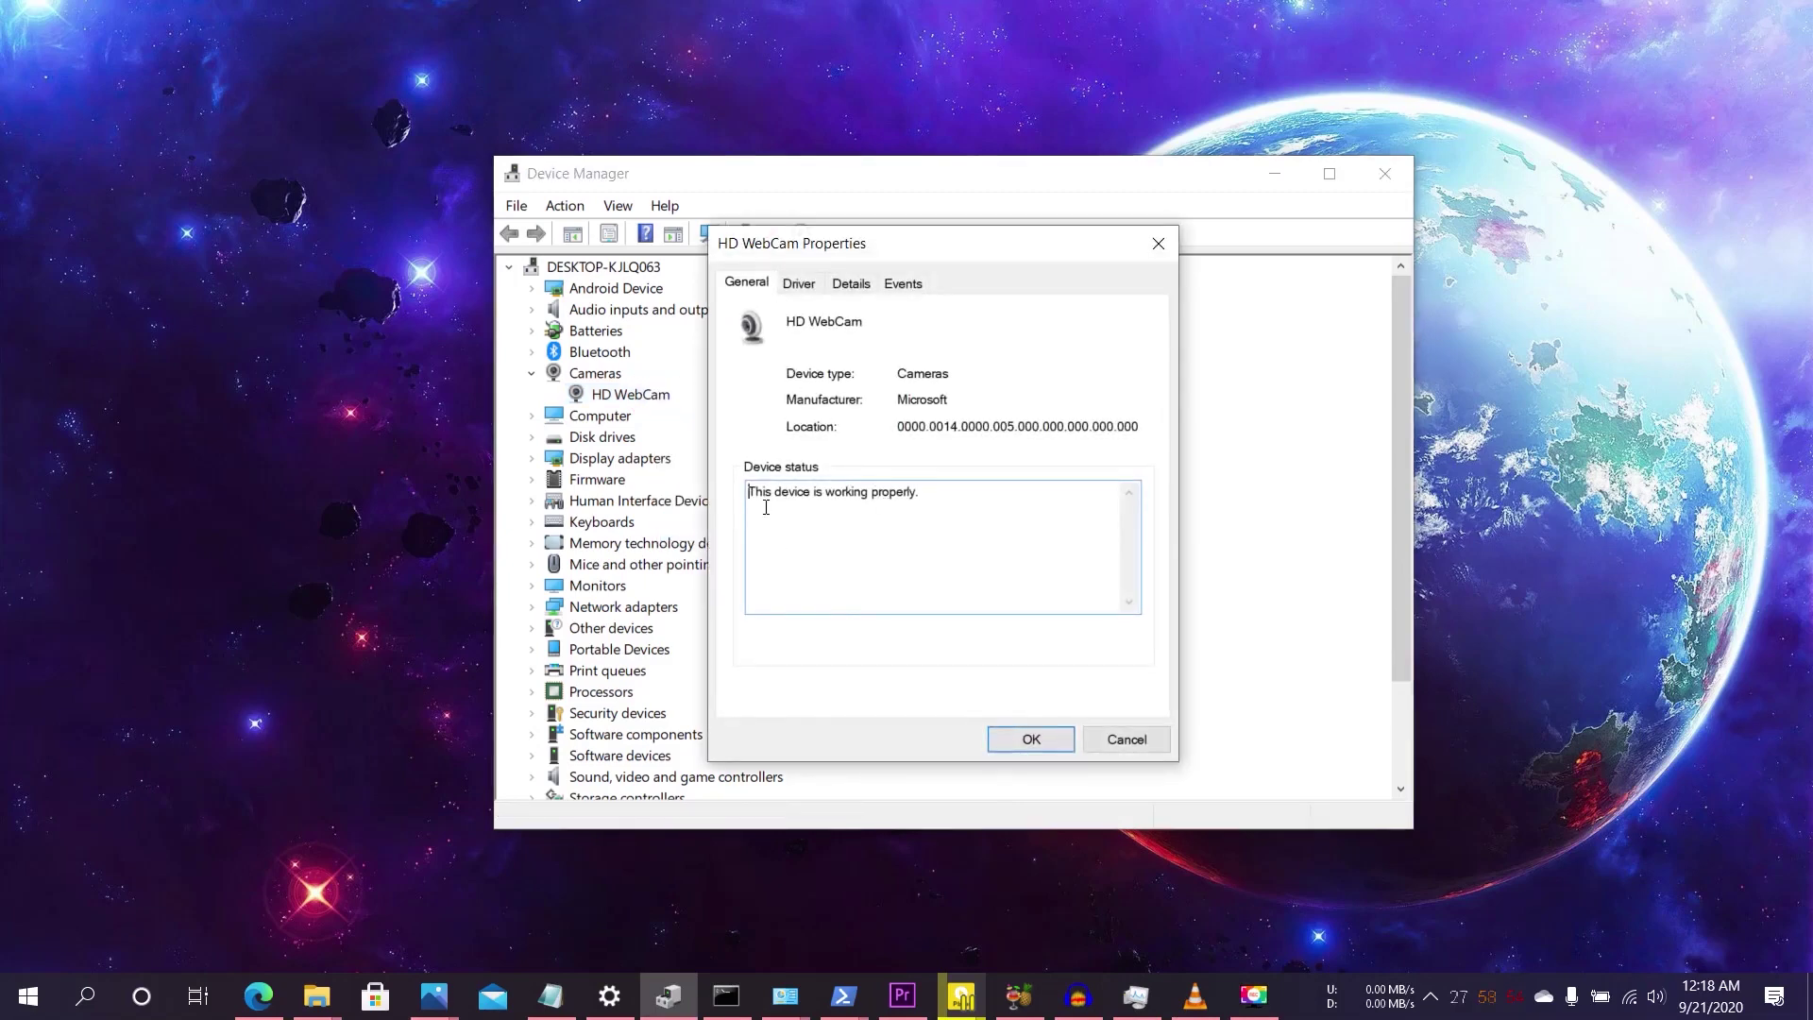
{"action": "mouse_move", "coordinate": [434, 996]}
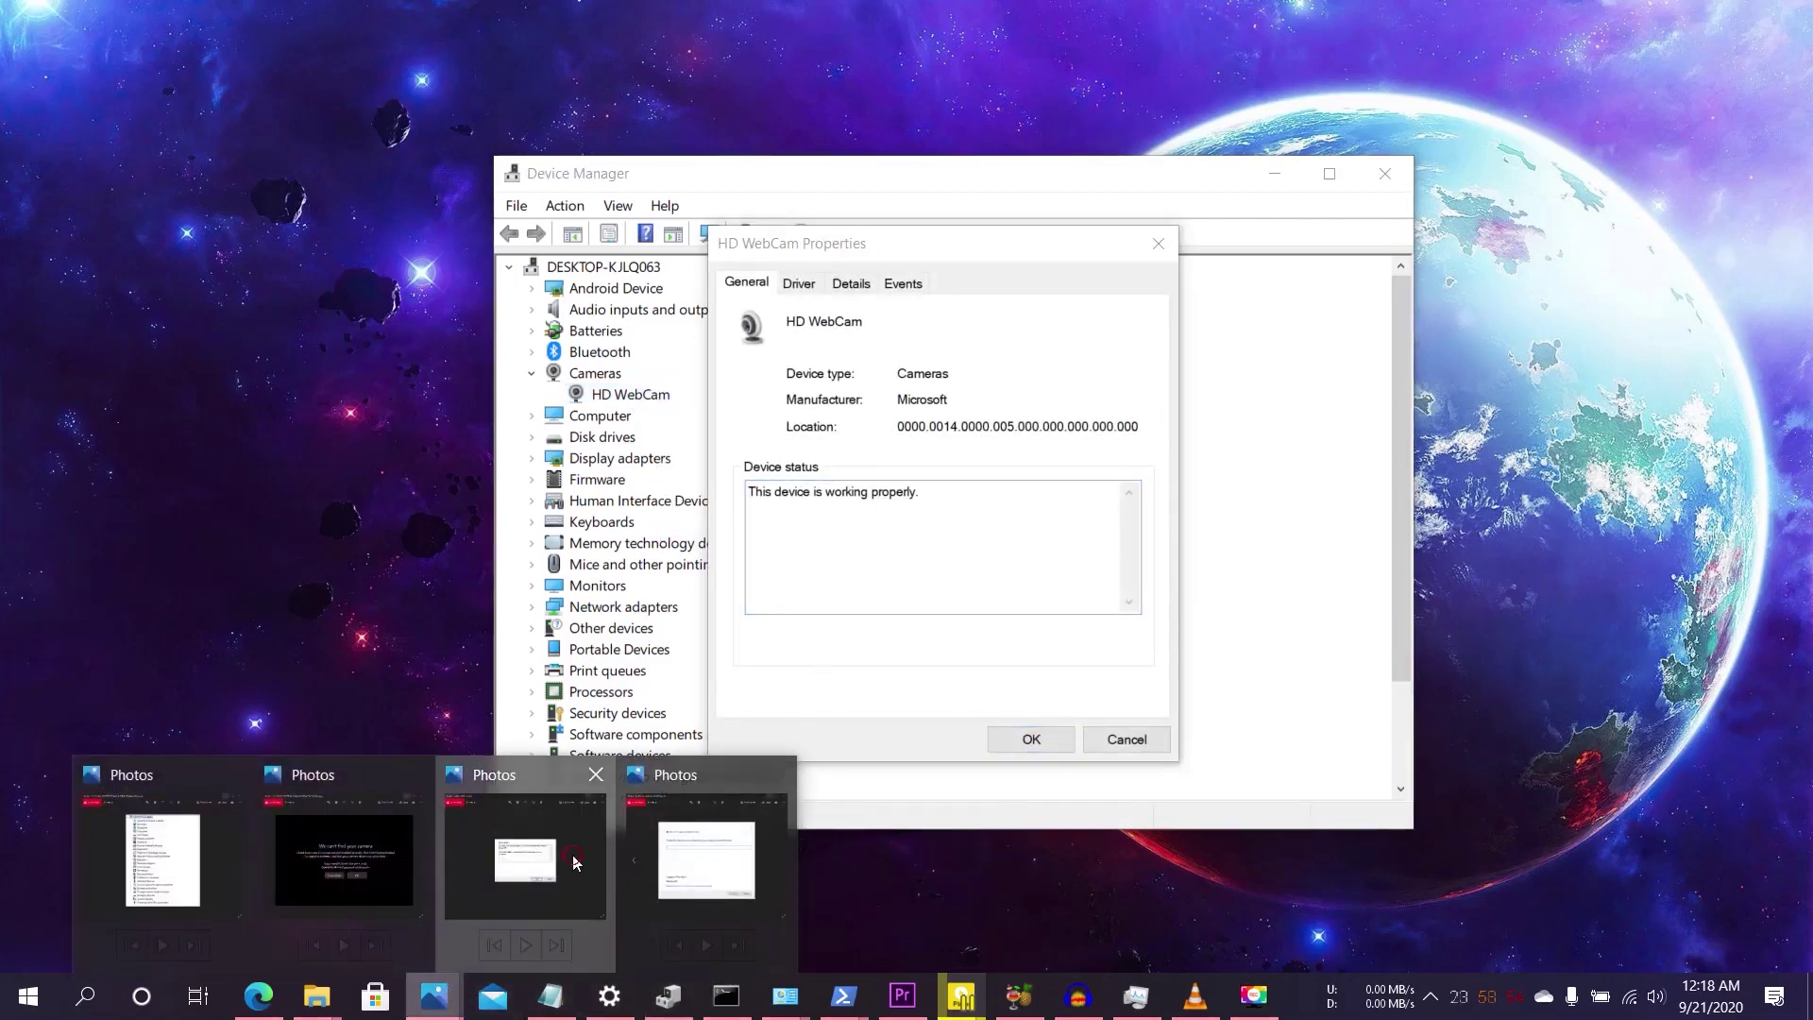
{"action": "left_click", "coordinate": [579, 842]}
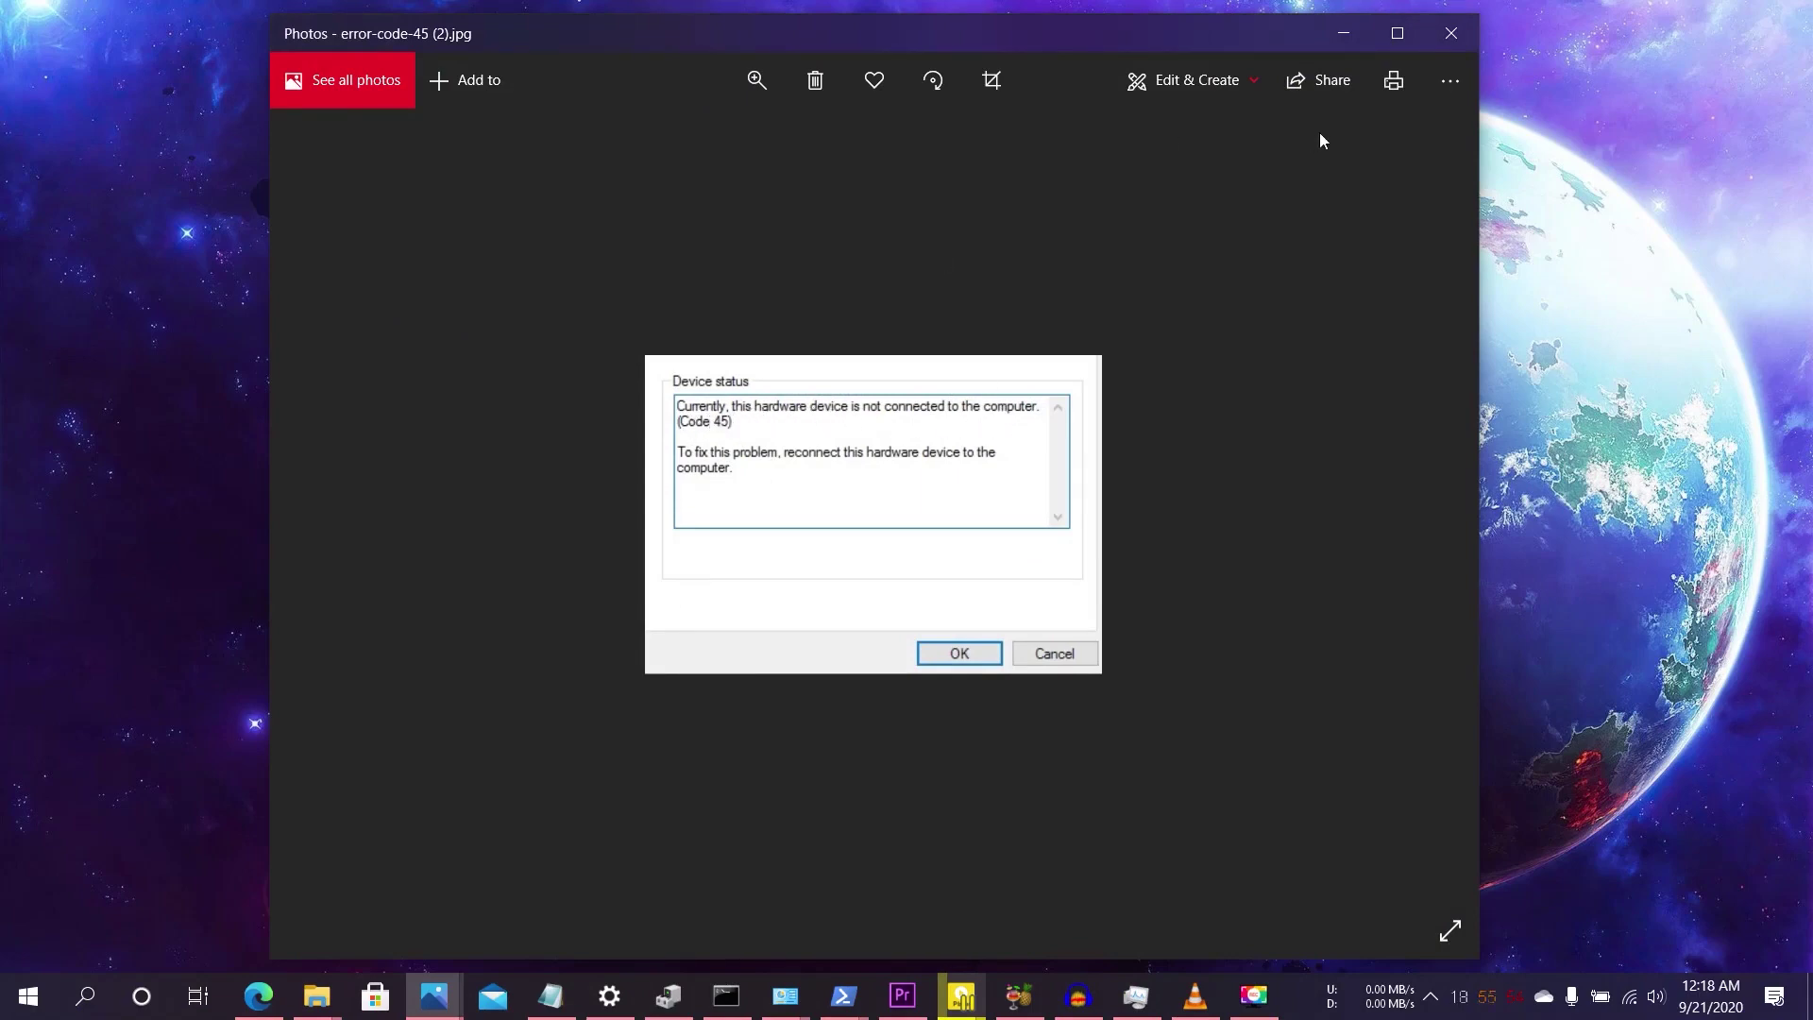
{"action": "left_click", "coordinate": [1343, 33]}
{"action": "left_click_drag", "start_coordinate": [924, 249], "coordinate": [947, 235]}
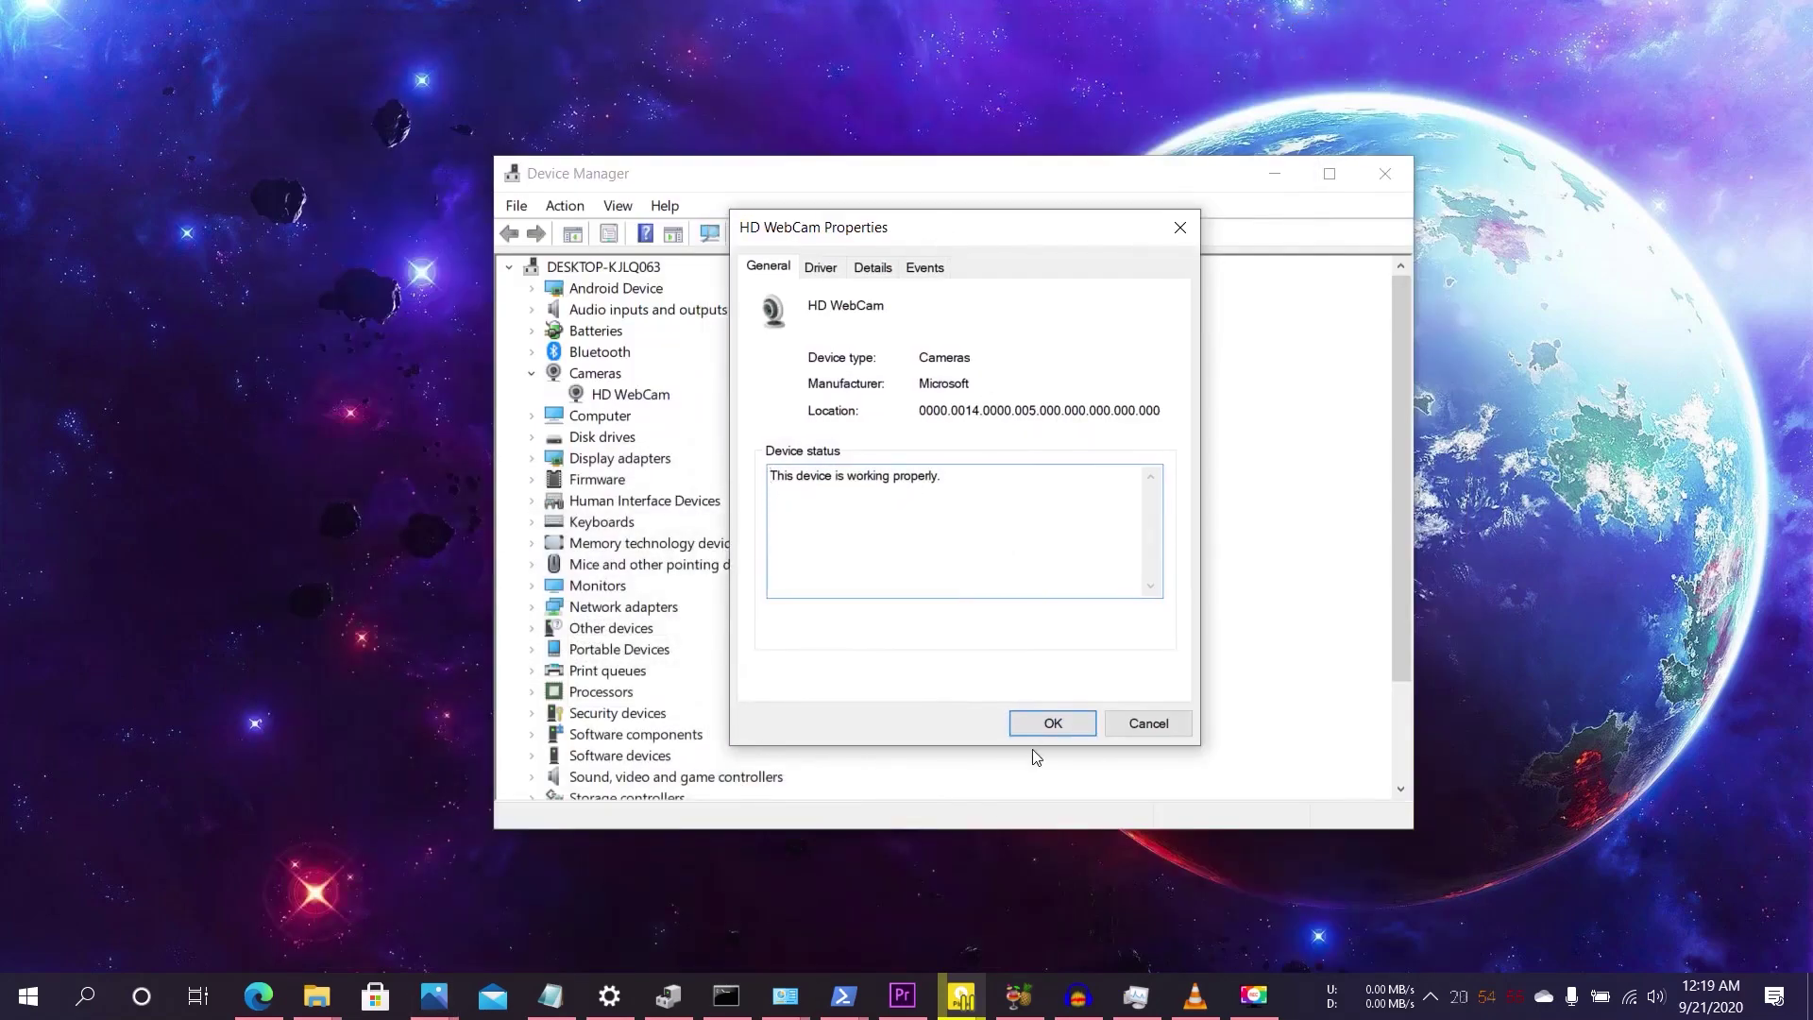
{"action": "left_click", "coordinate": [1050, 726]}
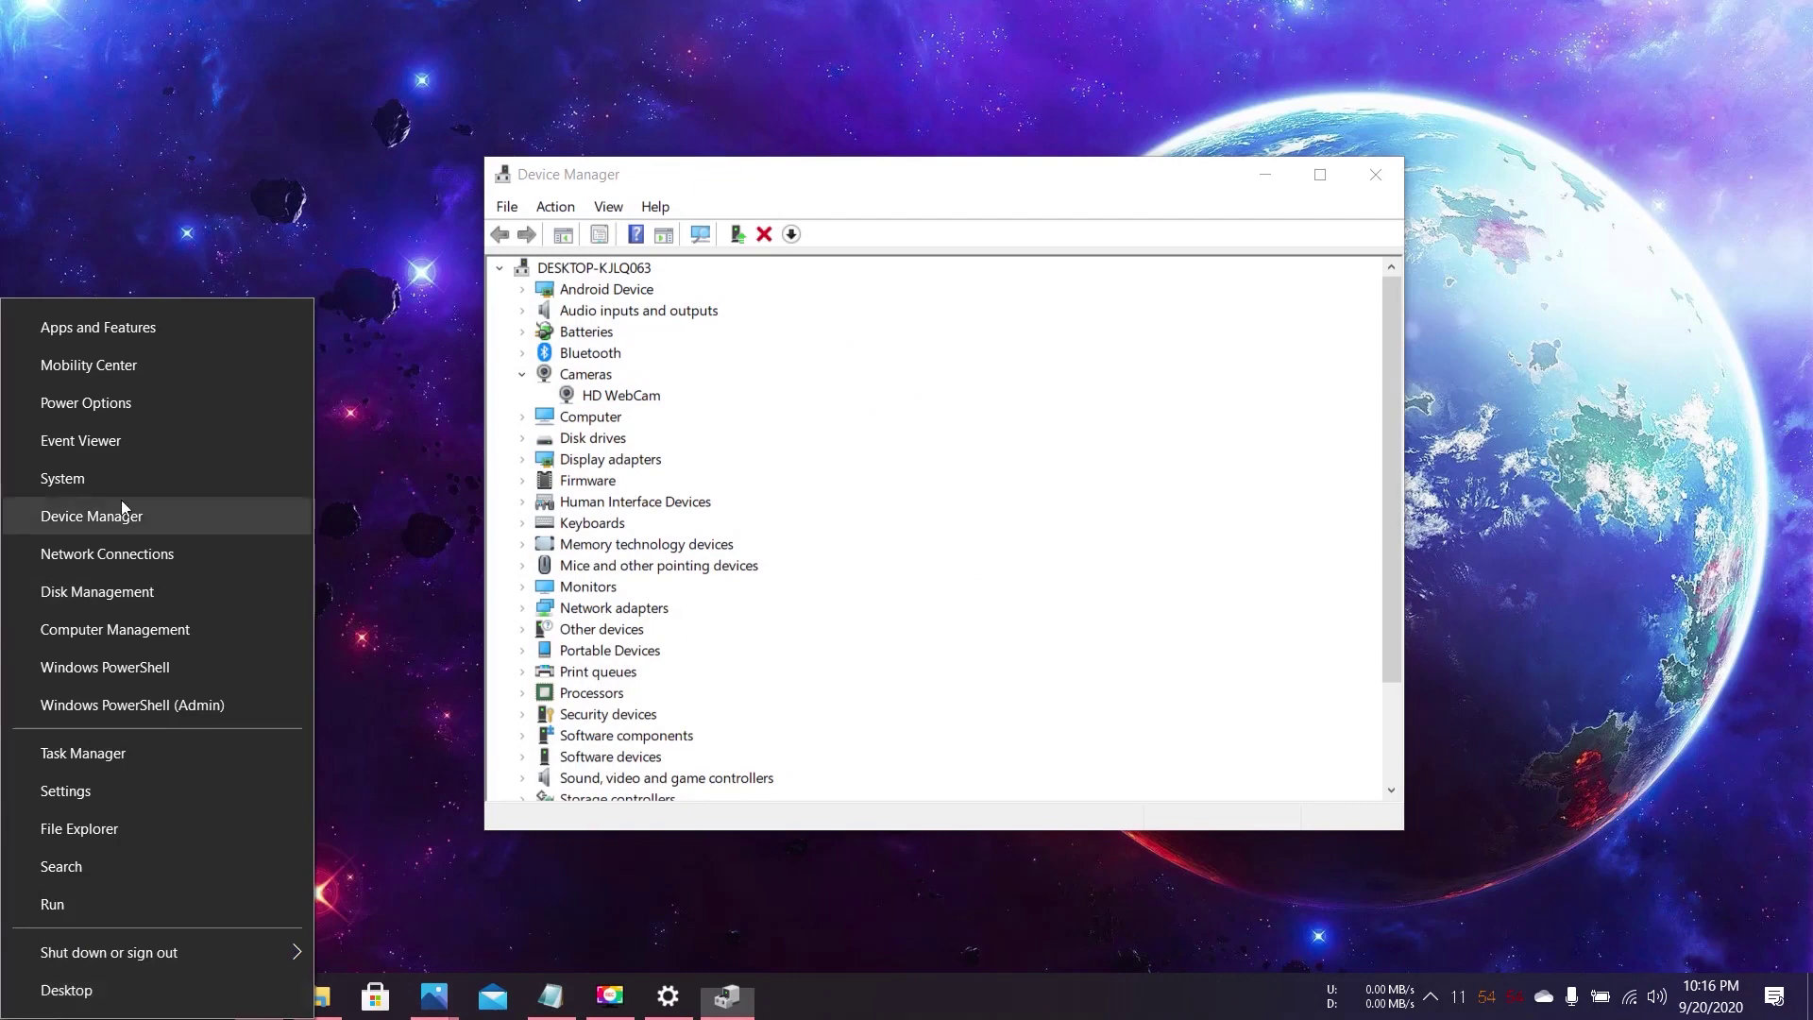
- Search 'cmd', run Command Prompt as administrator, and bring DISM.txt to the front in Notepad
{"action": "left_click", "coordinate": [121, 510]}
{"action": "left_click", "coordinate": [98, 991]}
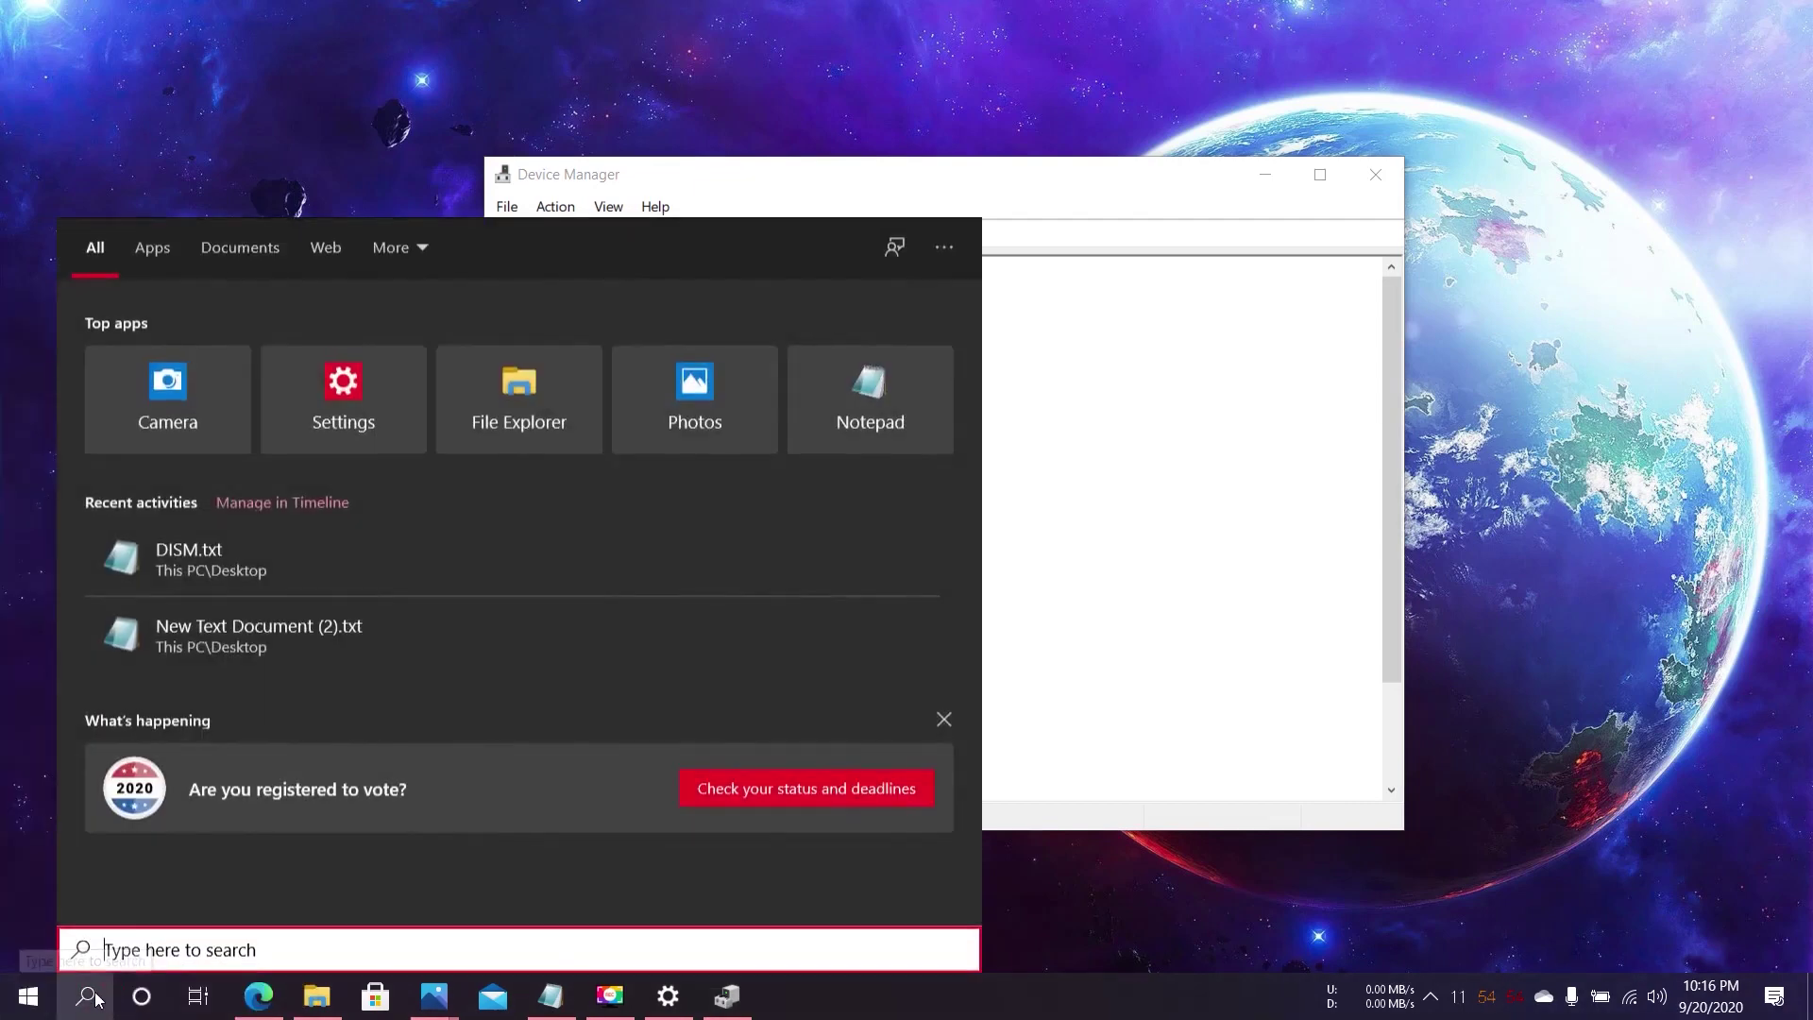
{"action": "type", "text": "cmd"}
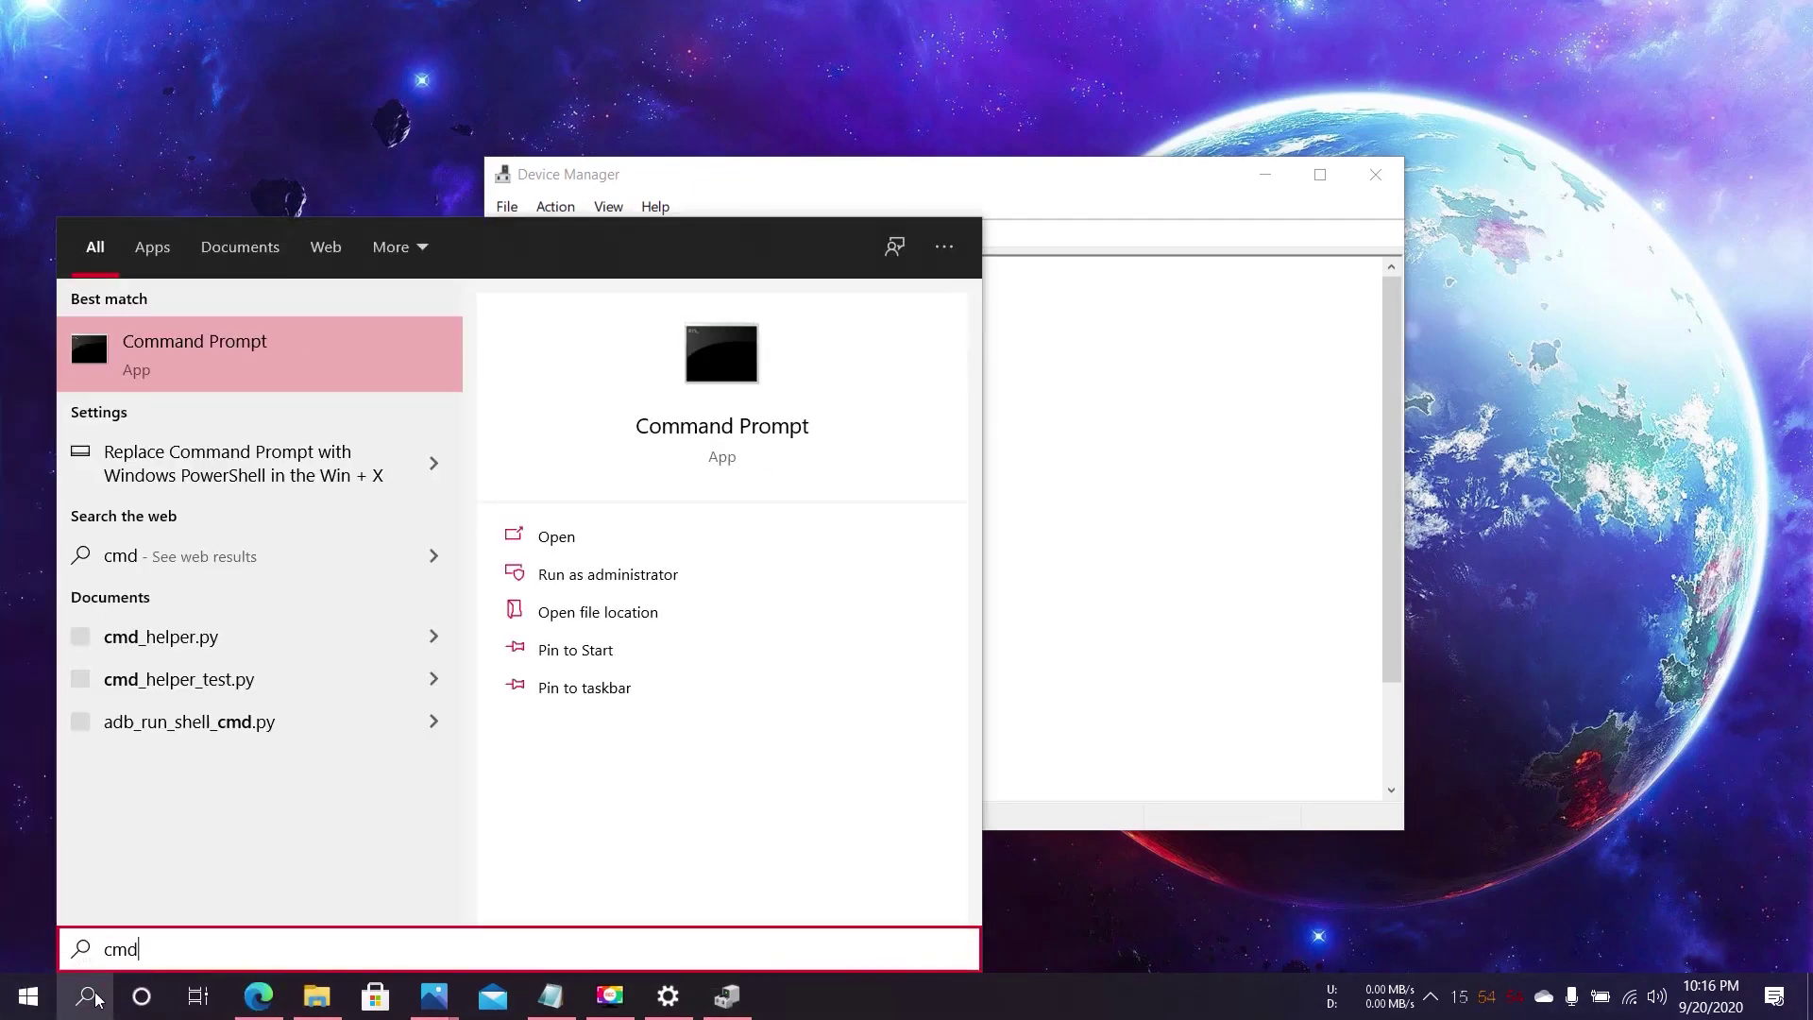
{"action": "right_click", "coordinate": [252, 366]}
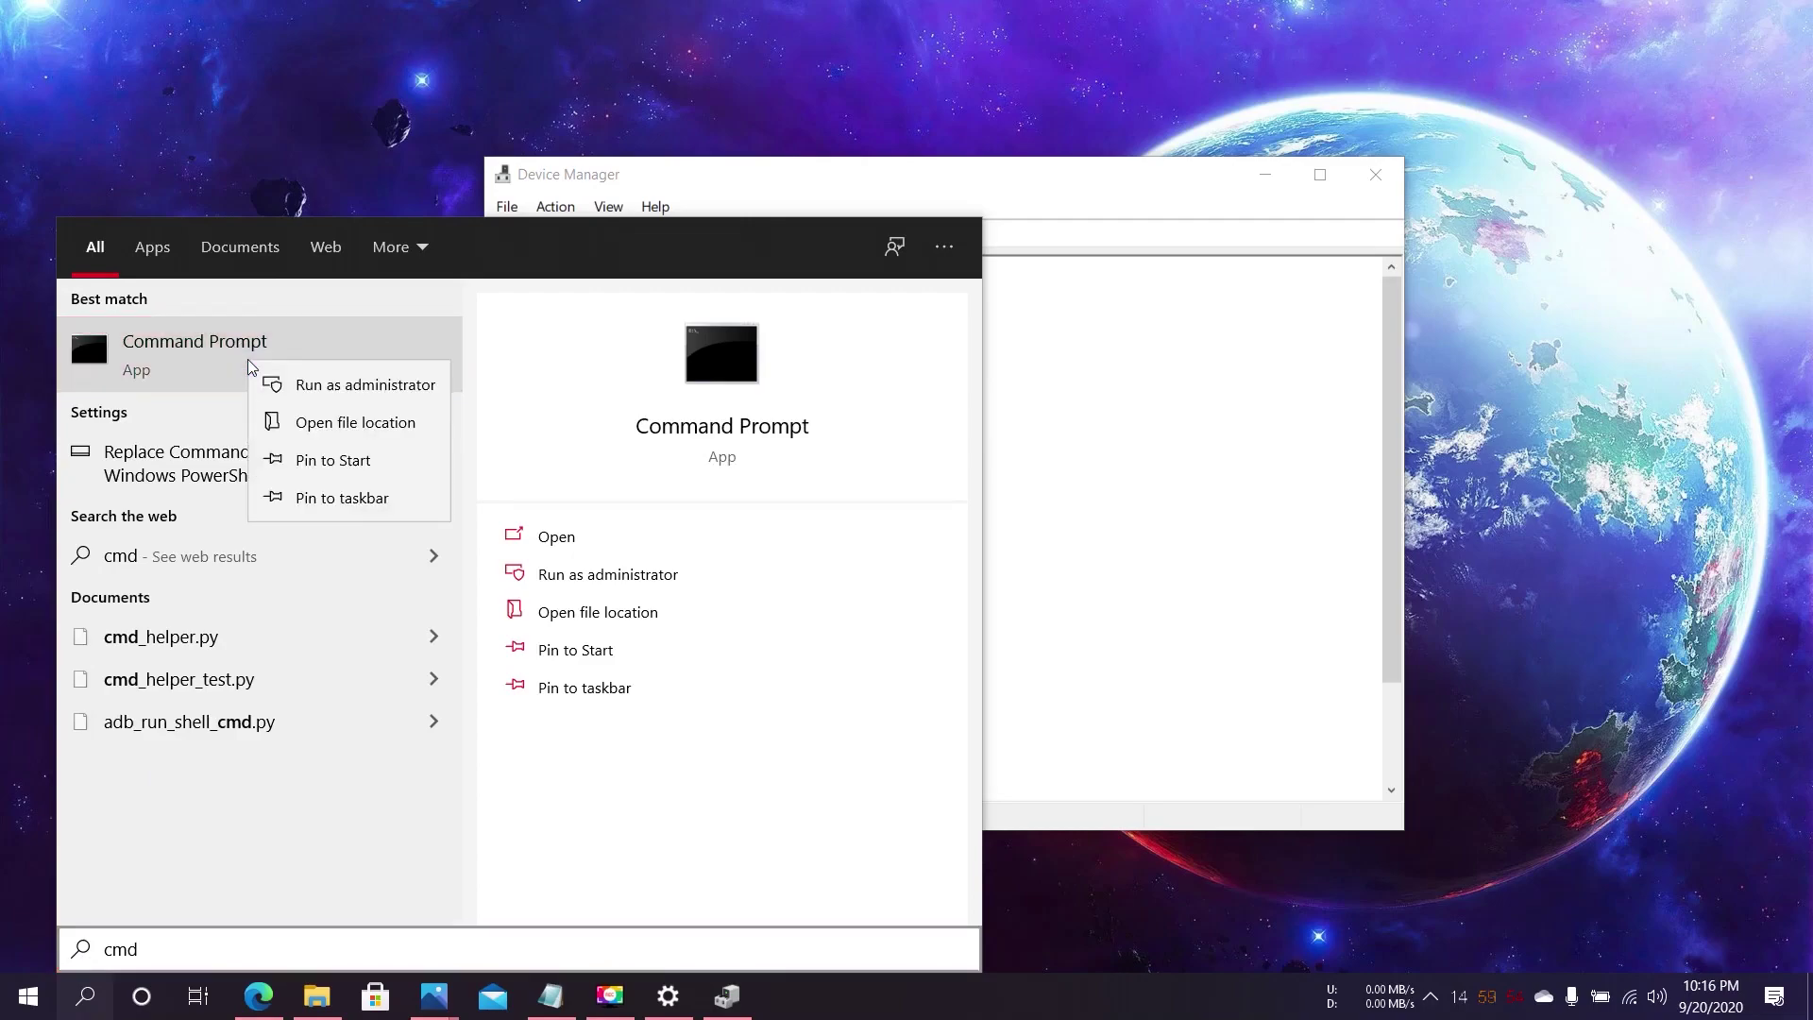
{"action": "left_click", "coordinate": [377, 378]}
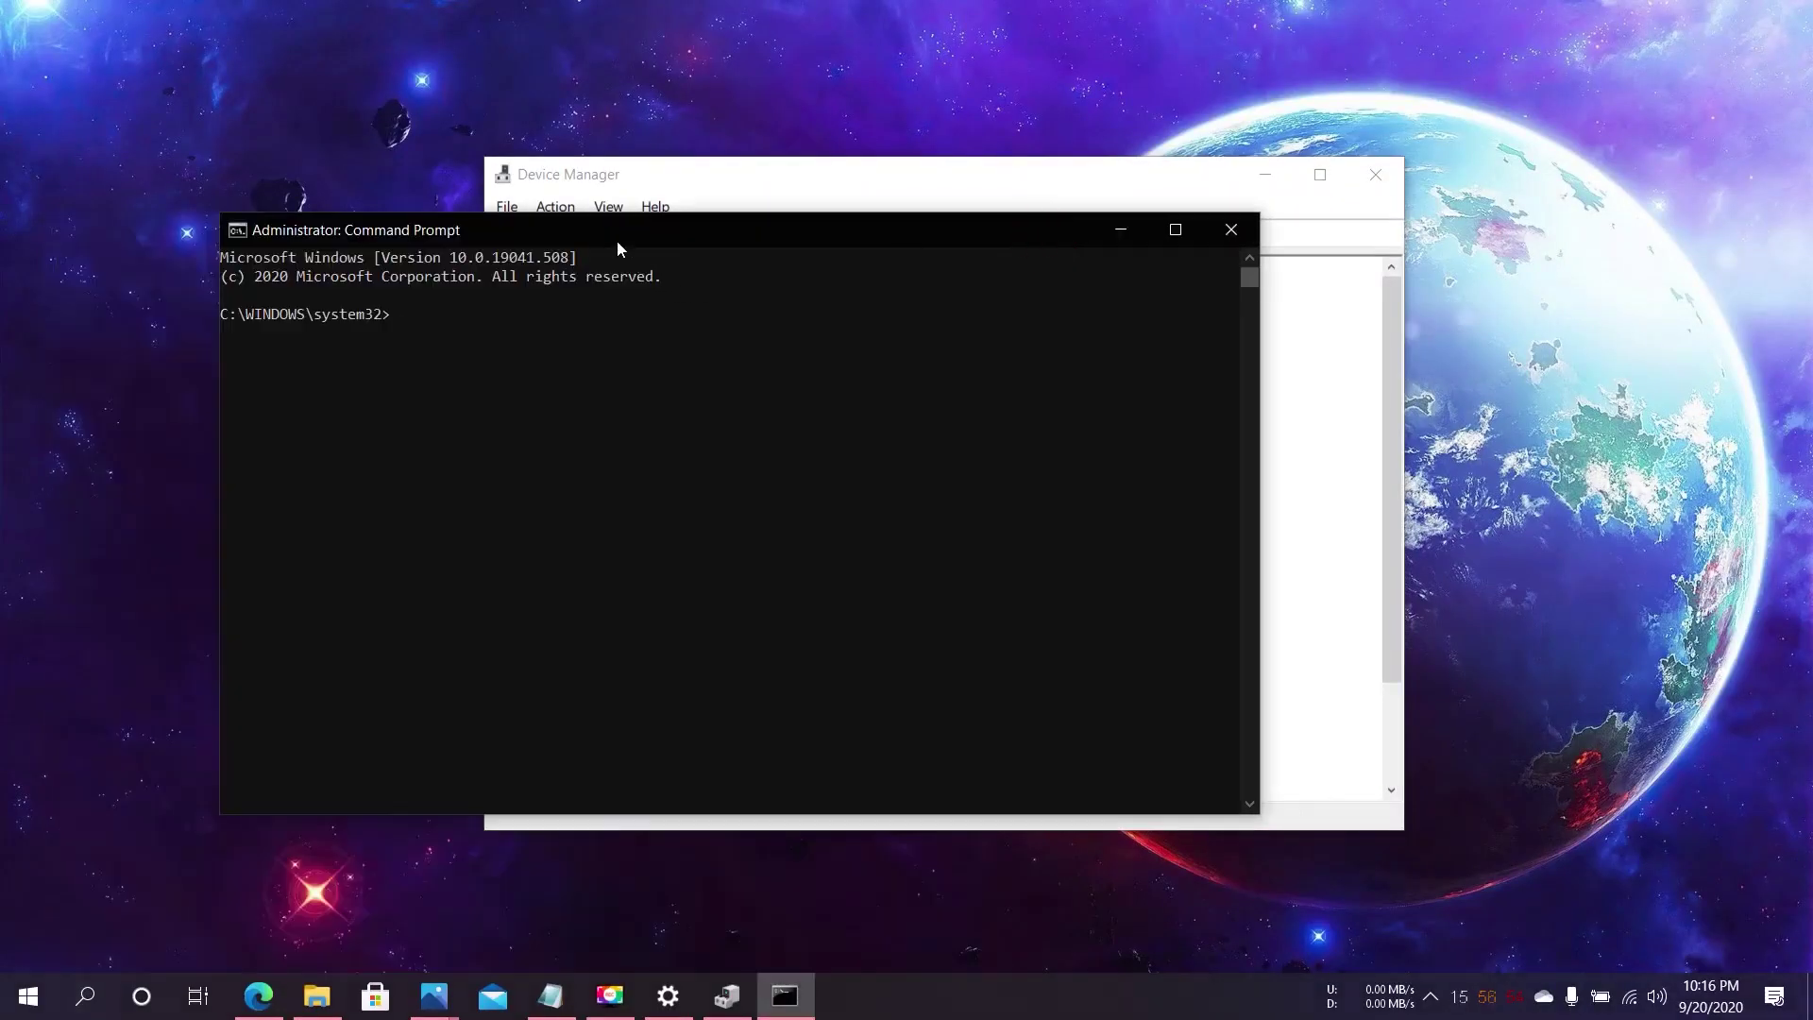
{"action": "left_click_drag", "start_coordinate": [615, 240], "coordinate": [1081, 197]}
{"action": "left_click", "coordinate": [1262, 175]}
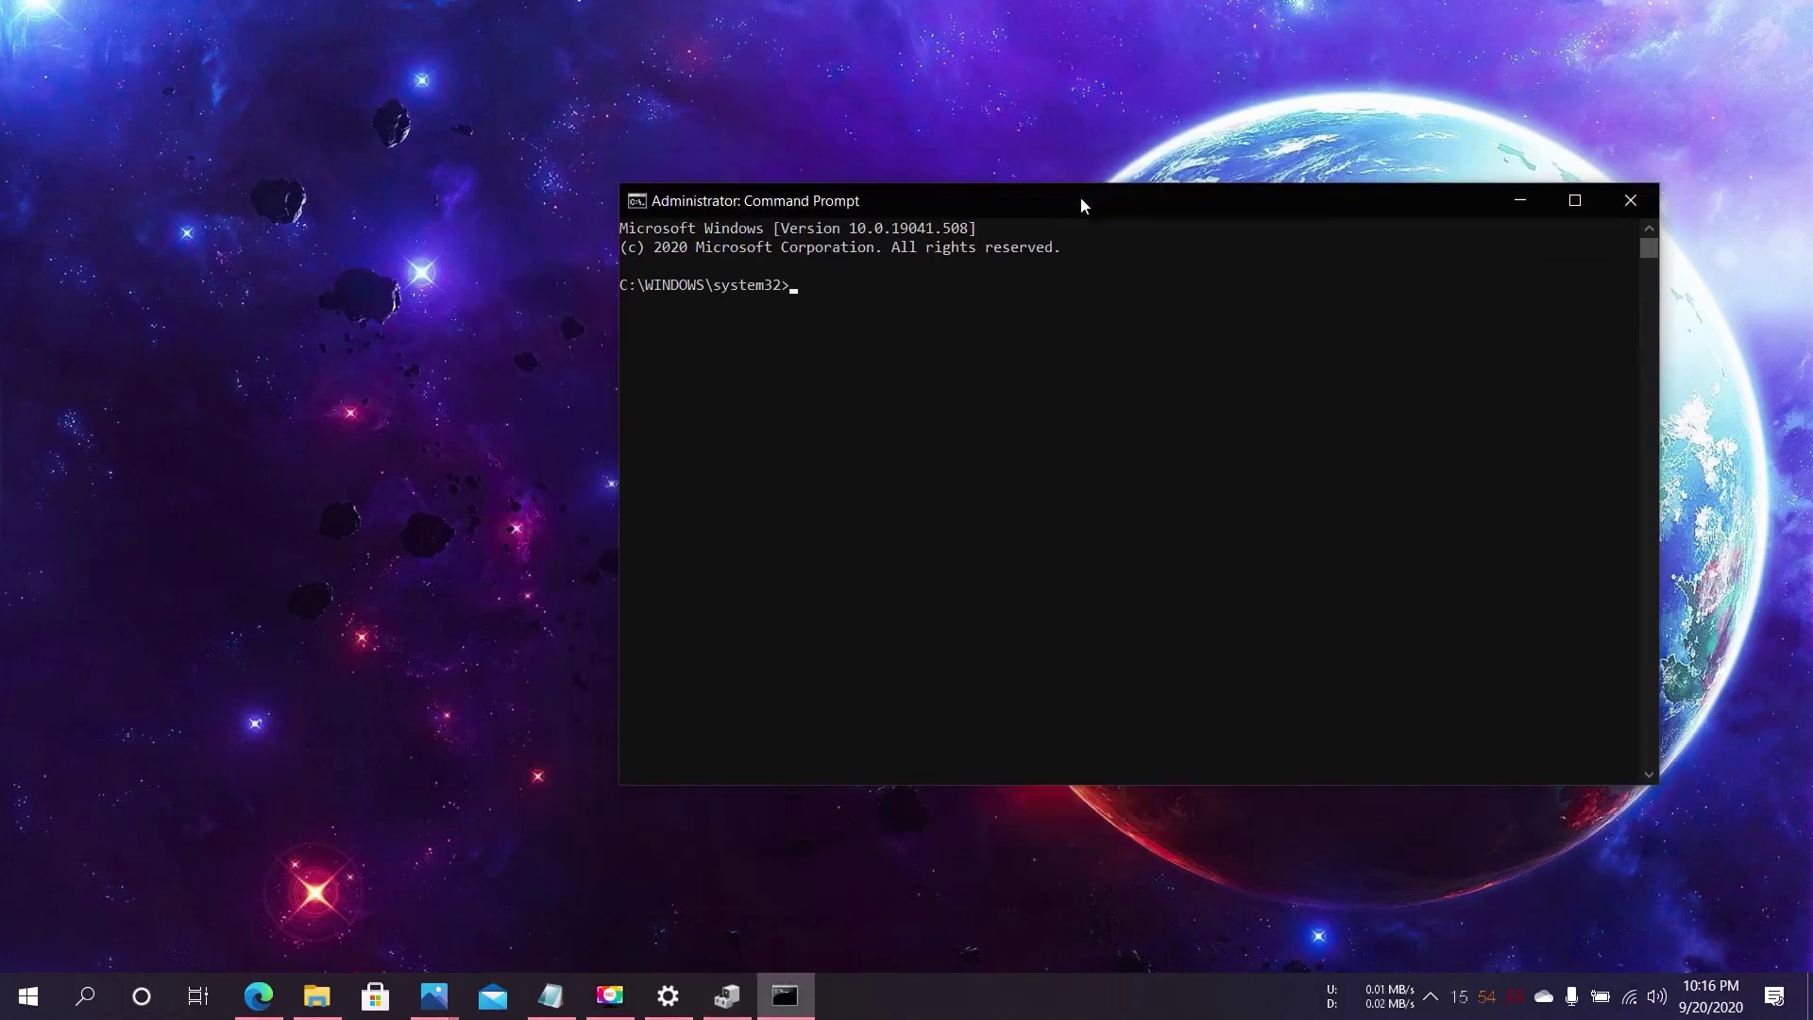
{"action": "left_click", "coordinate": [551, 995]}
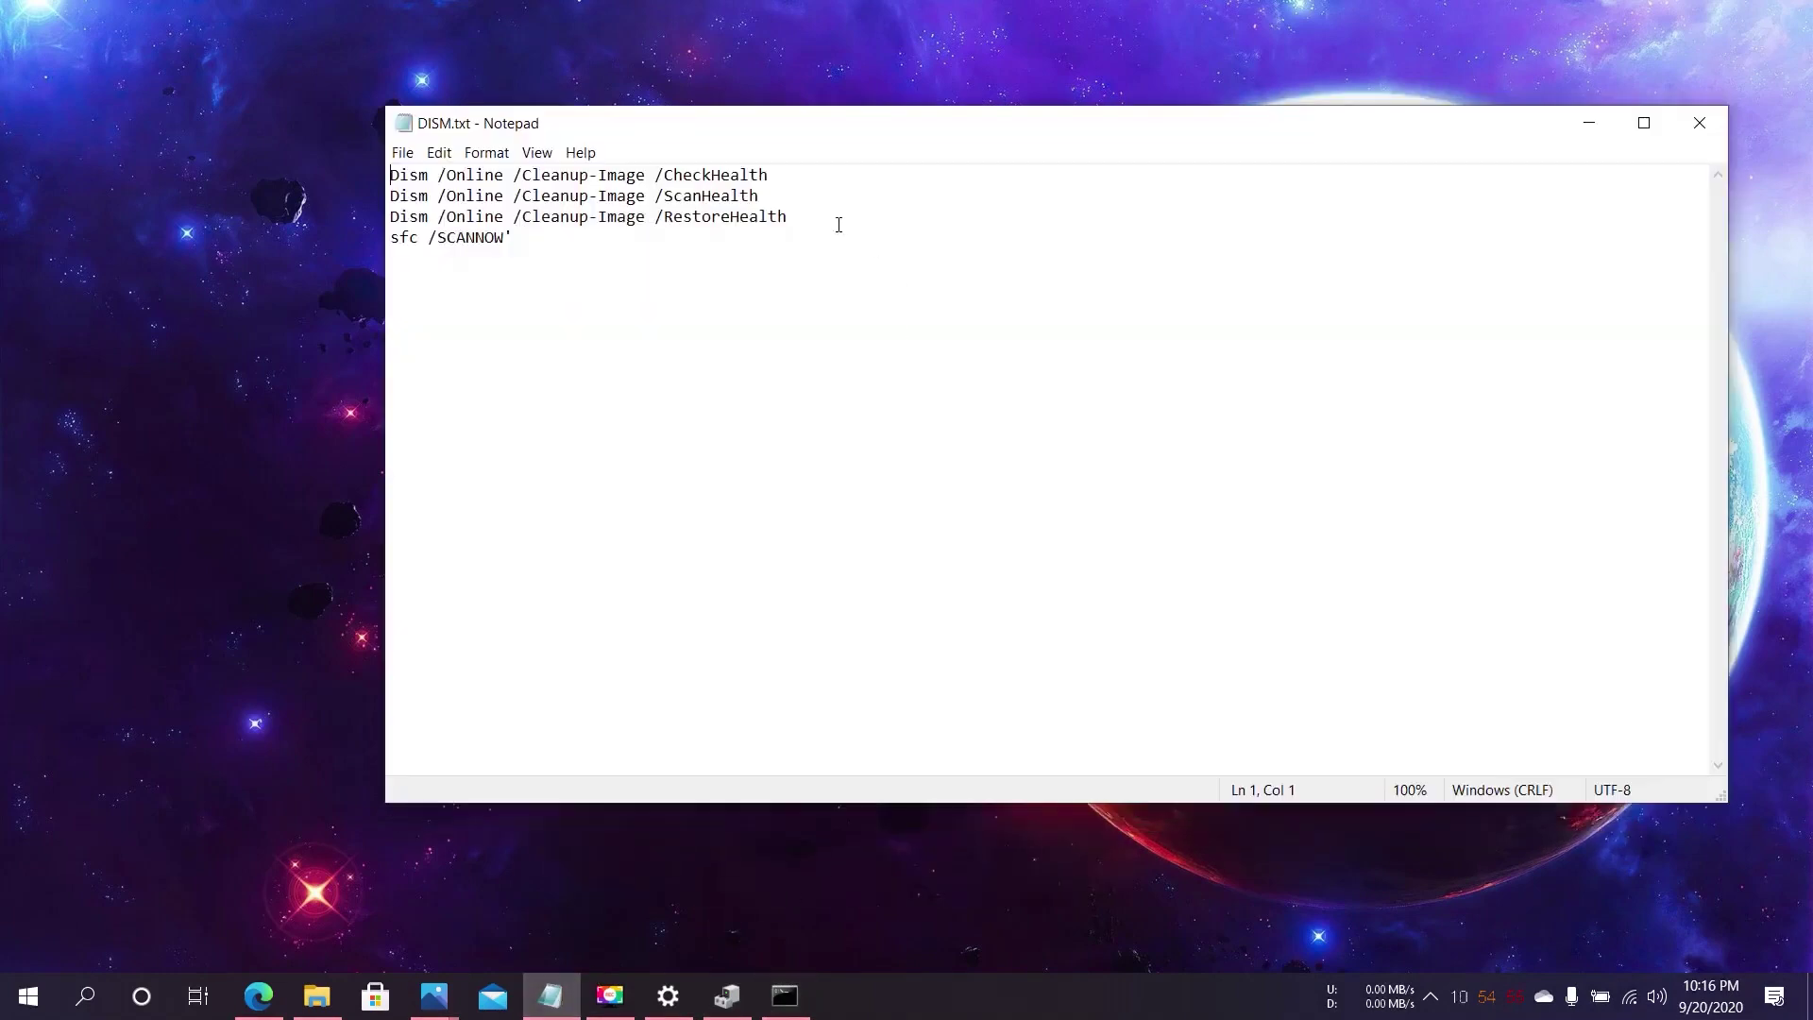
- Copy Dism /Online /Cleanup-Image /CheckHealth from DISM.txt and run it in Command Prompt
{"action": "left_click_drag", "start_coordinate": [770, 175], "coordinate": [384, 182]}
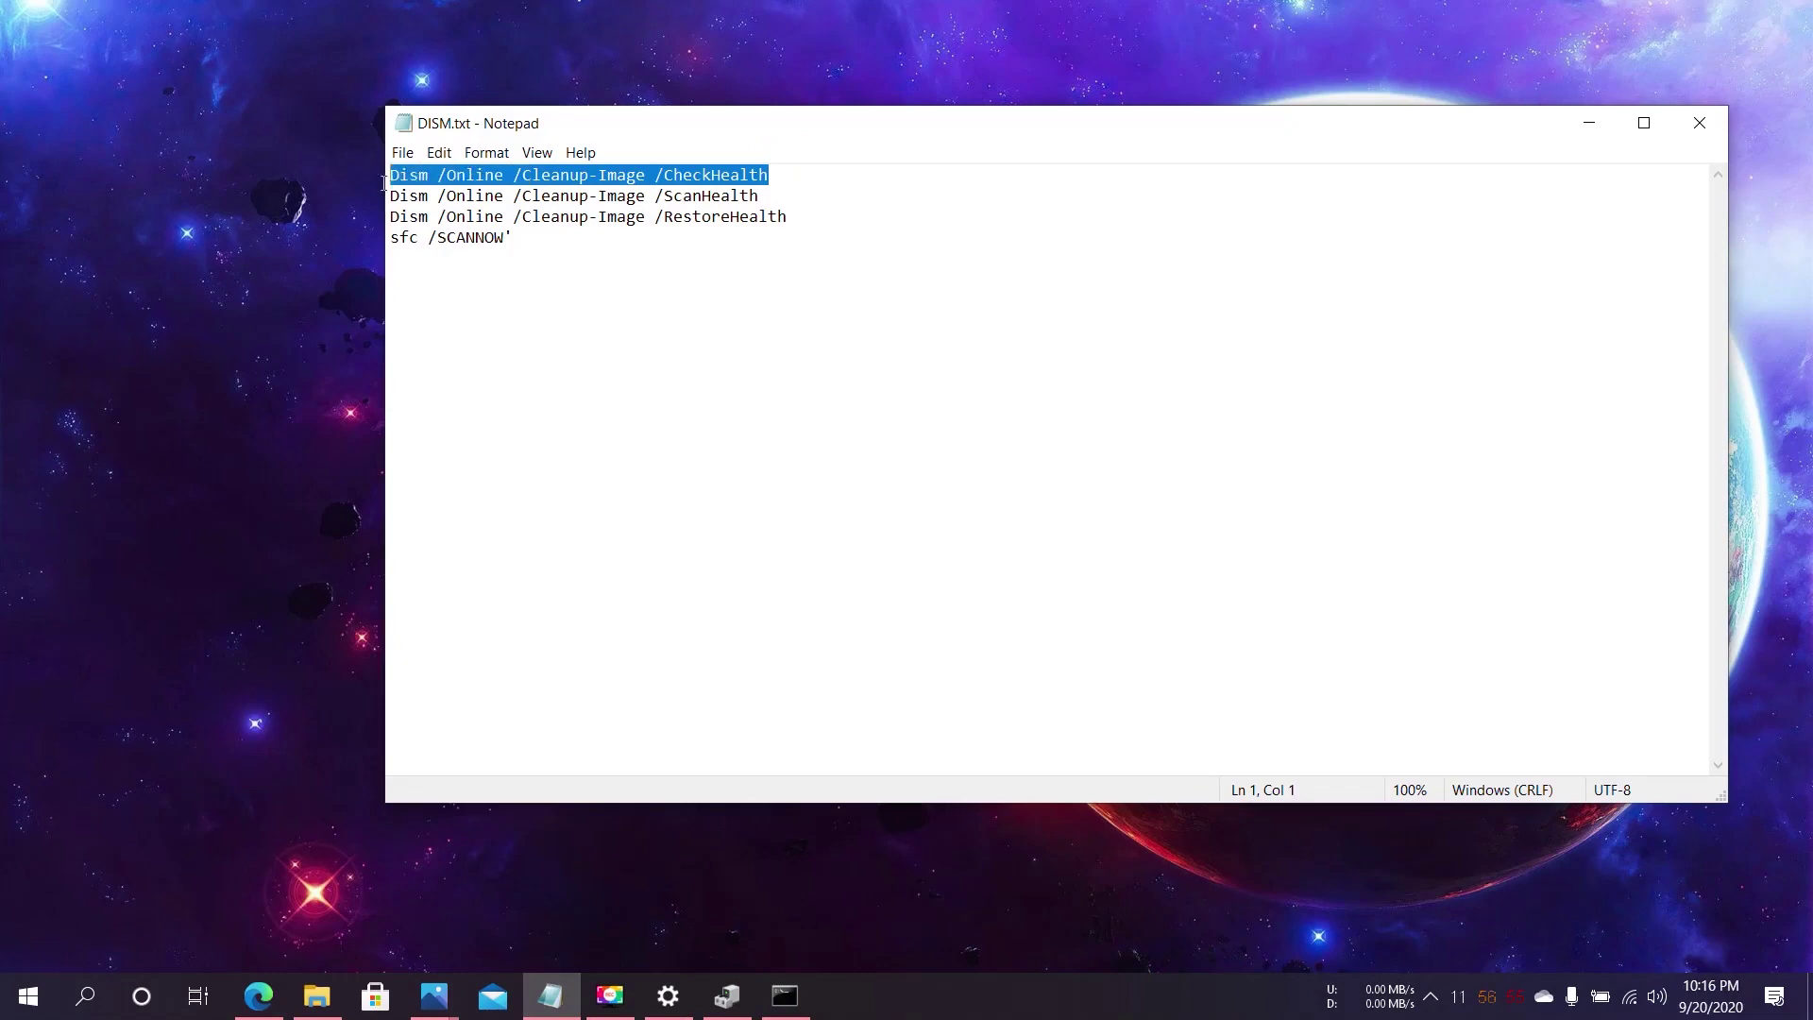
{"action": "right_click", "coordinate": [611, 175]}
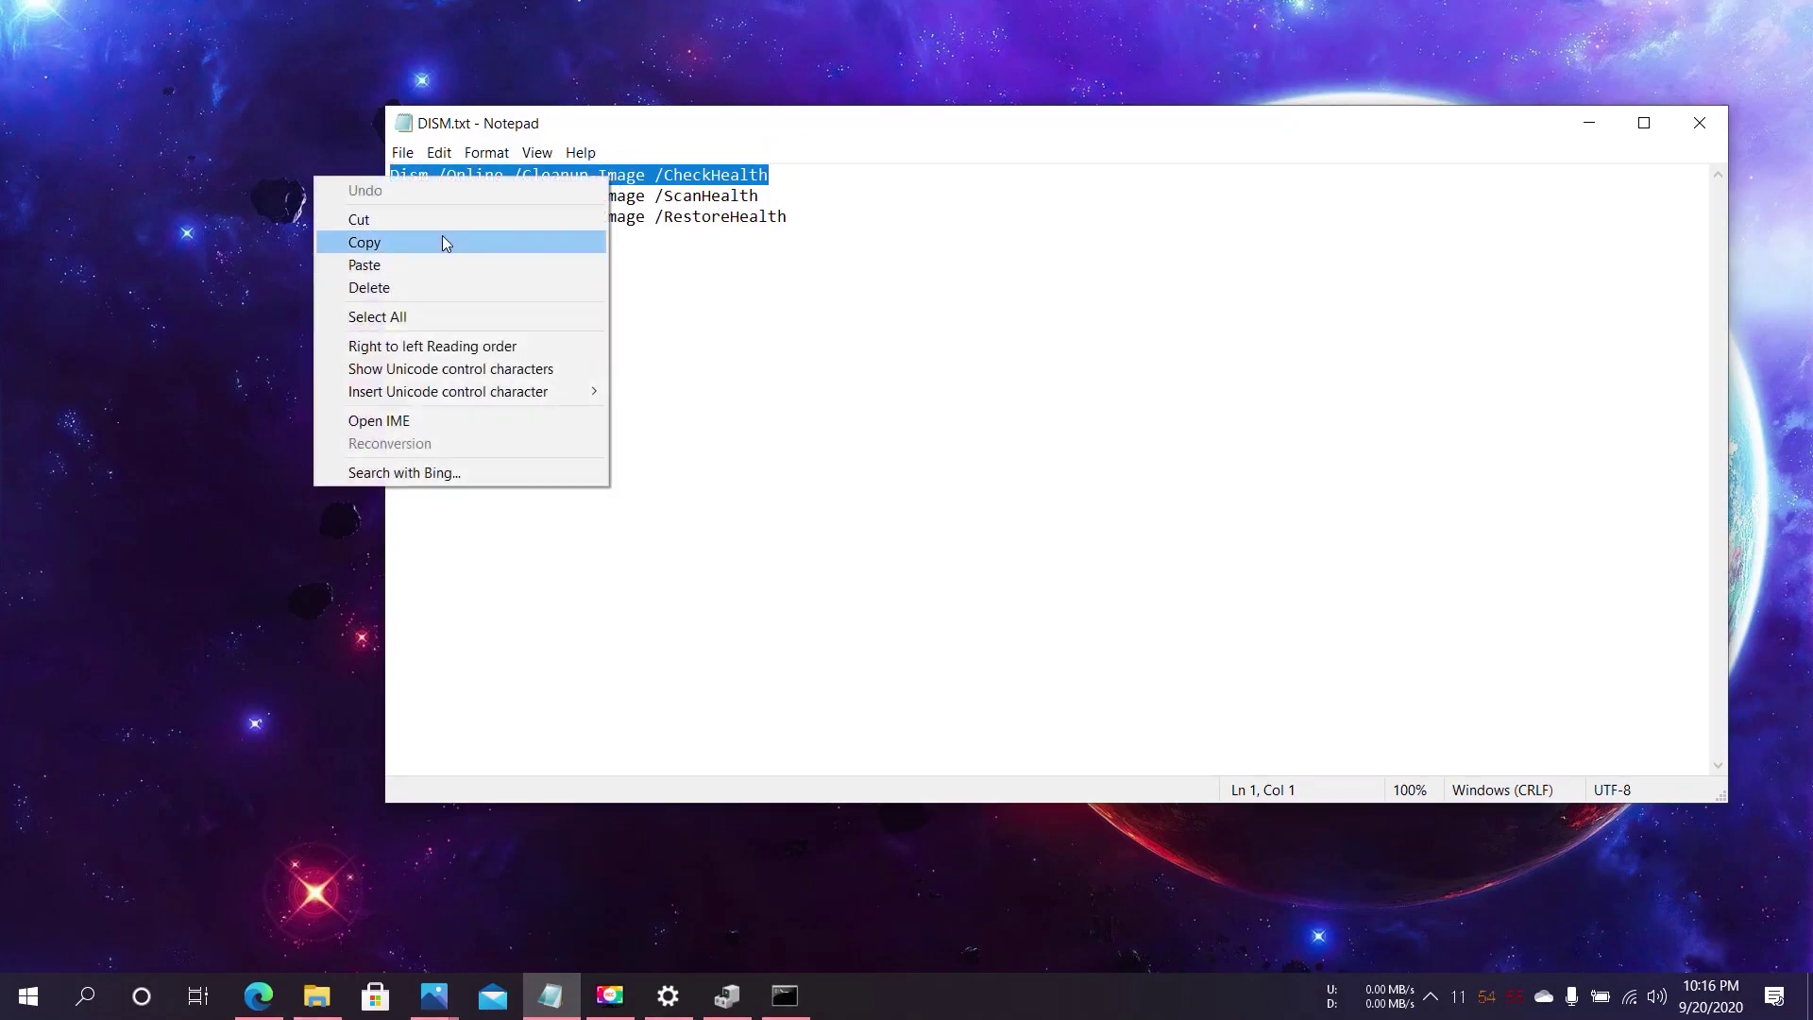
{"action": "left_click", "coordinate": [446, 244]}
{"action": "left_click", "coordinate": [1589, 117]}
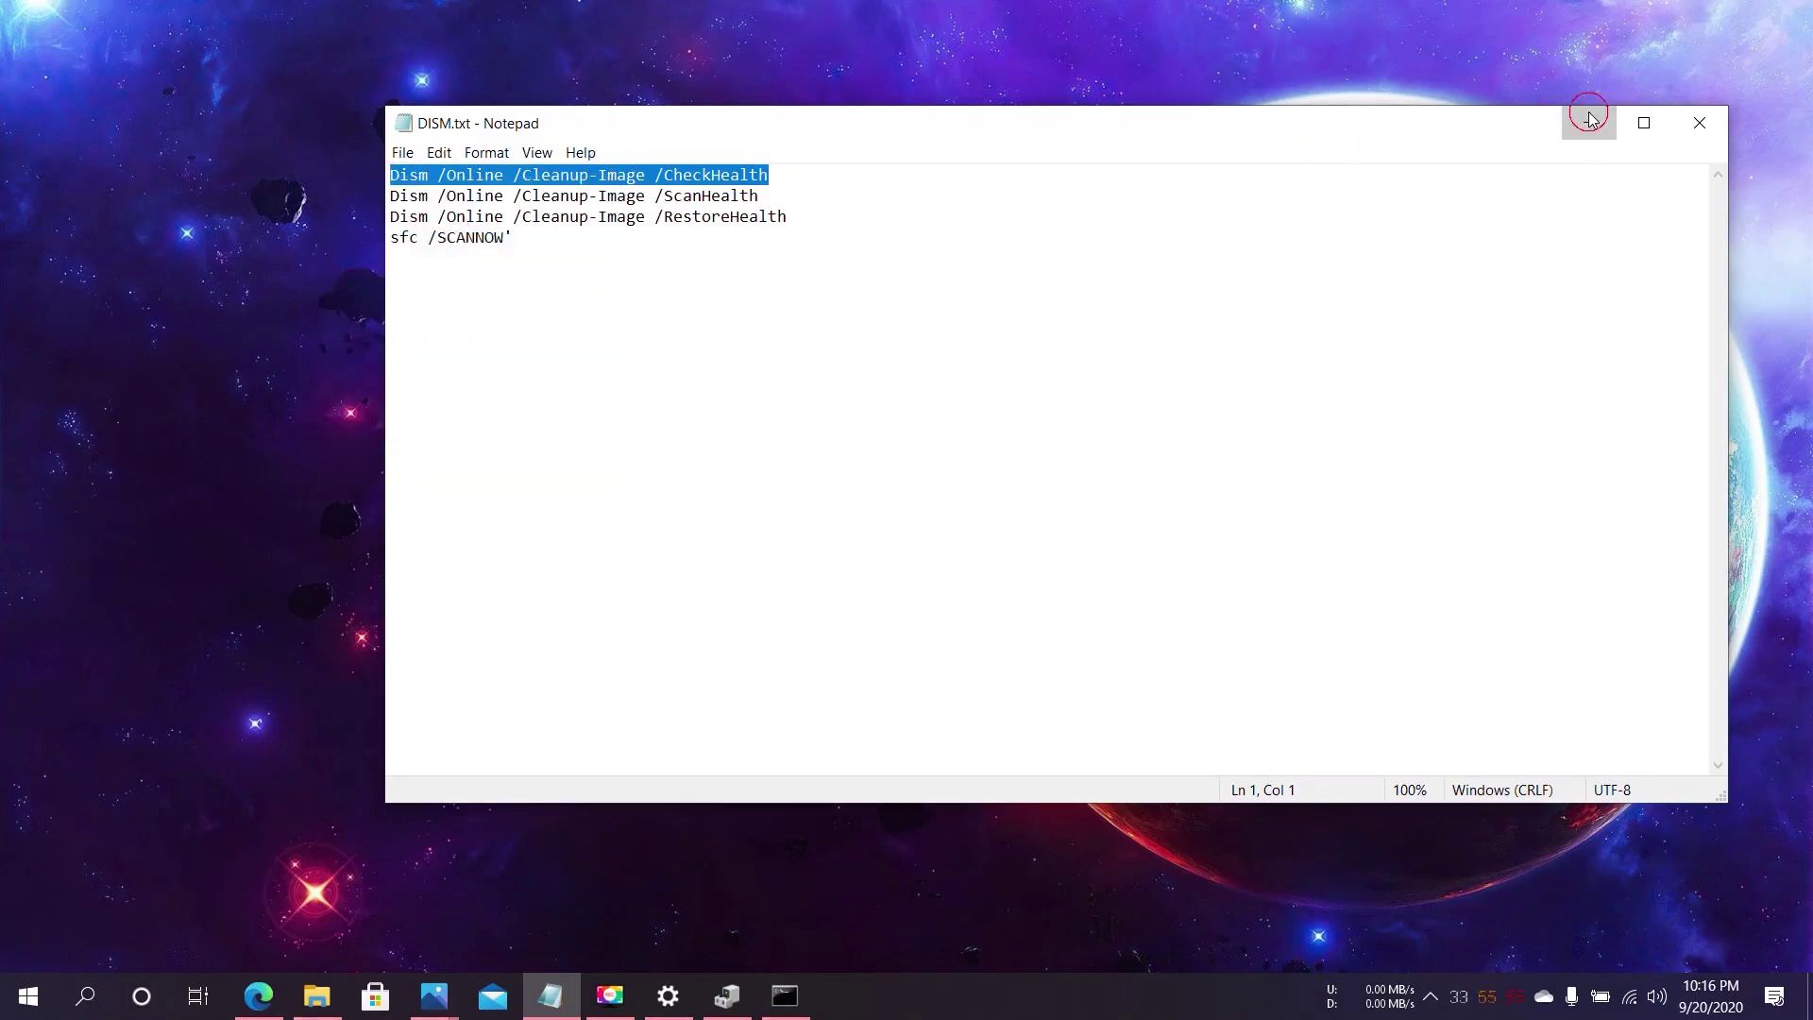
{"action": "right_click", "coordinate": [909, 274]}
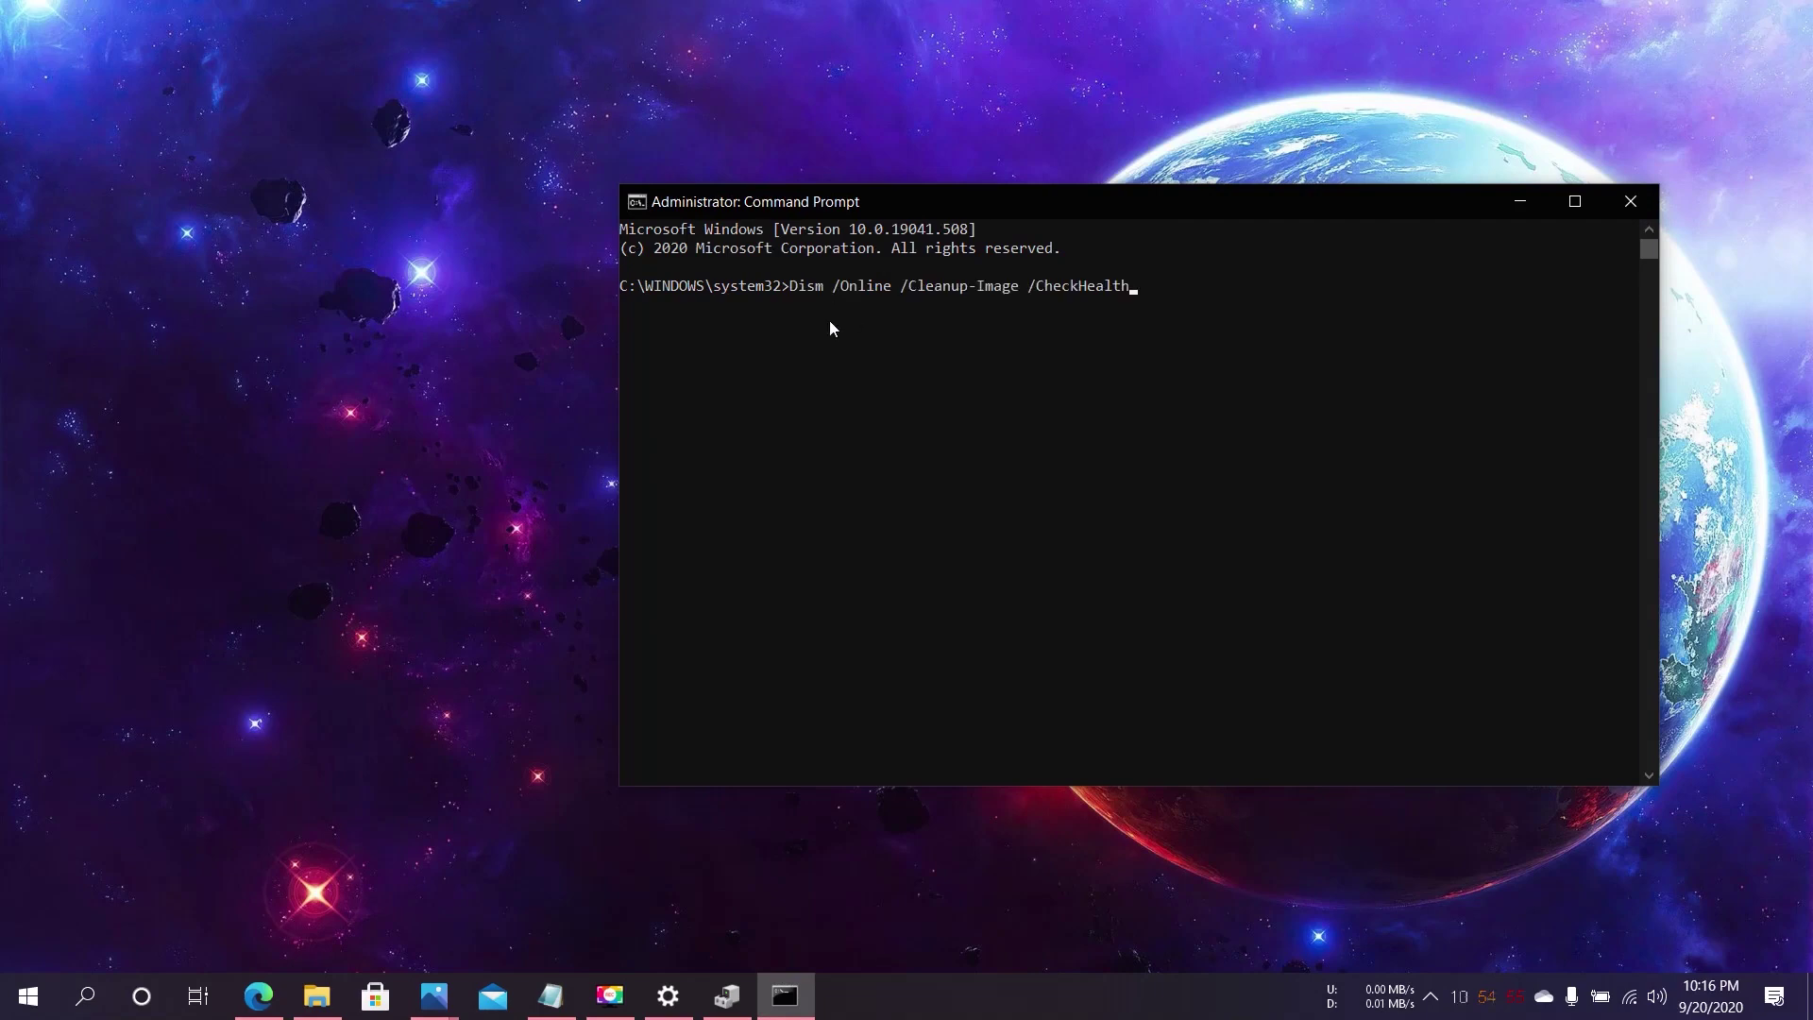
{"action": "key", "text": "Return"}
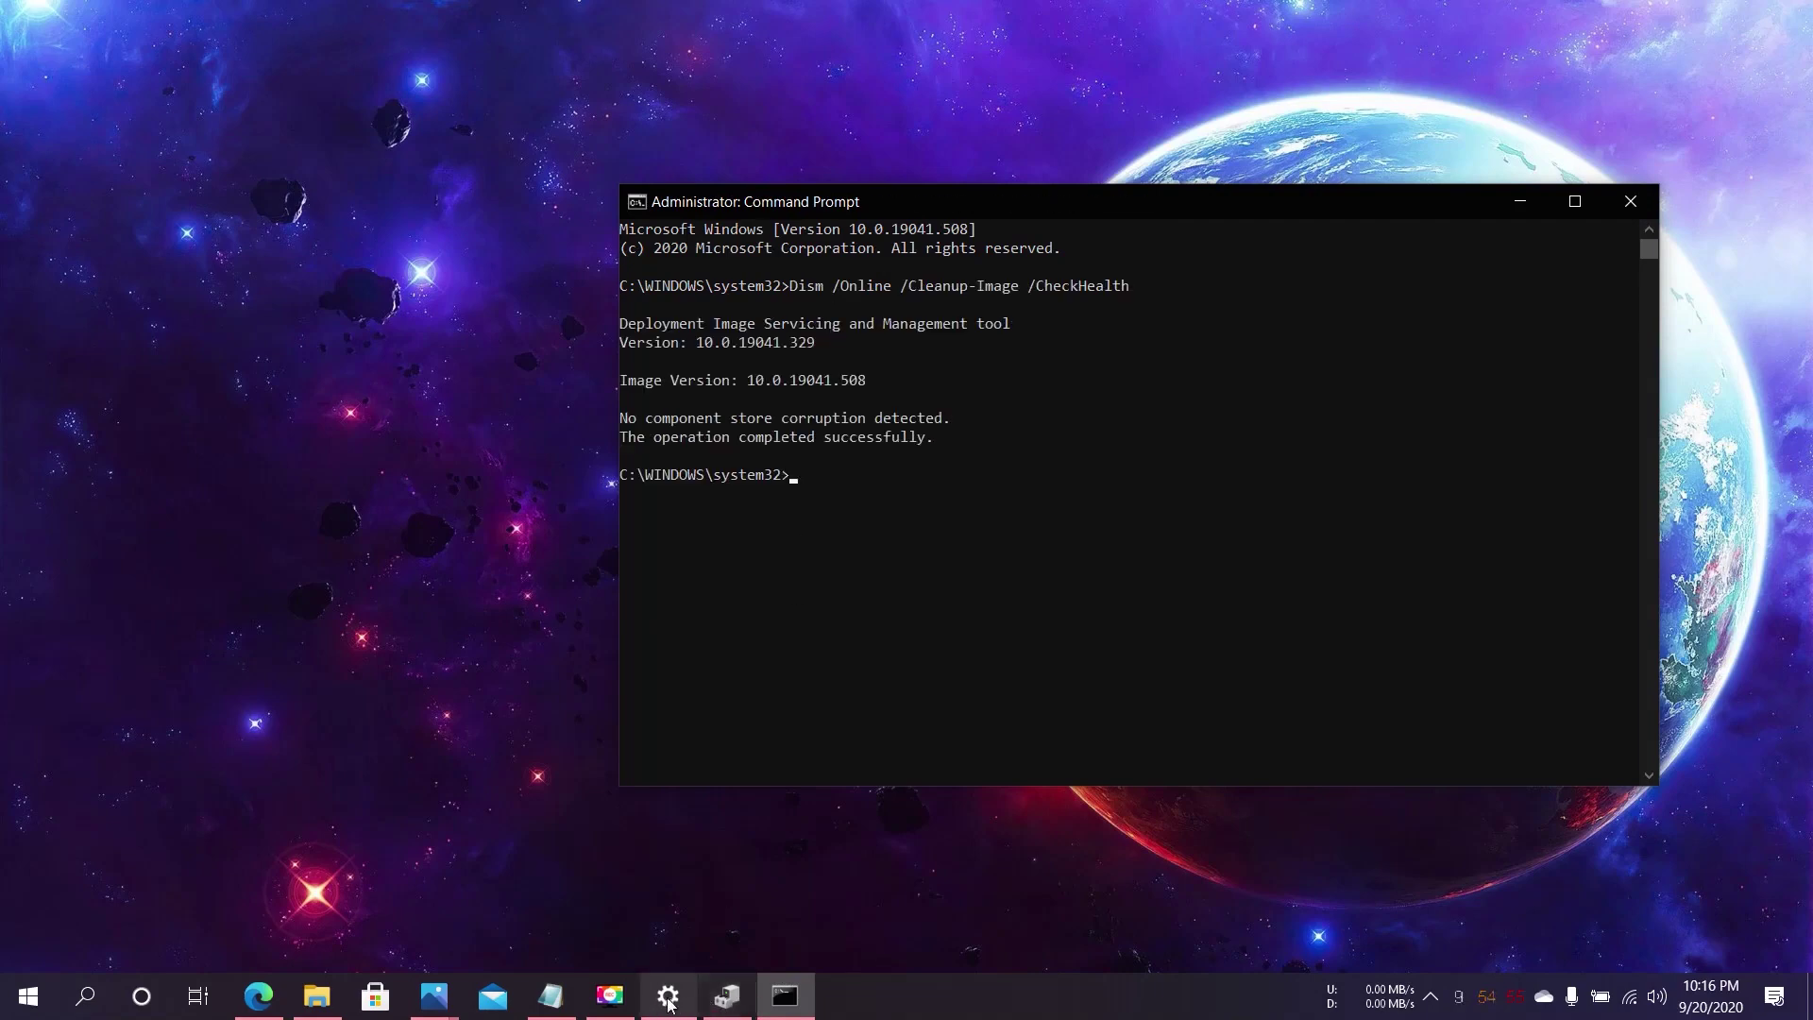
- Copy the DISM /ScanHealth line from DISM.txt and run it in Command Prompt
{"action": "left_click", "coordinate": [551, 996]}
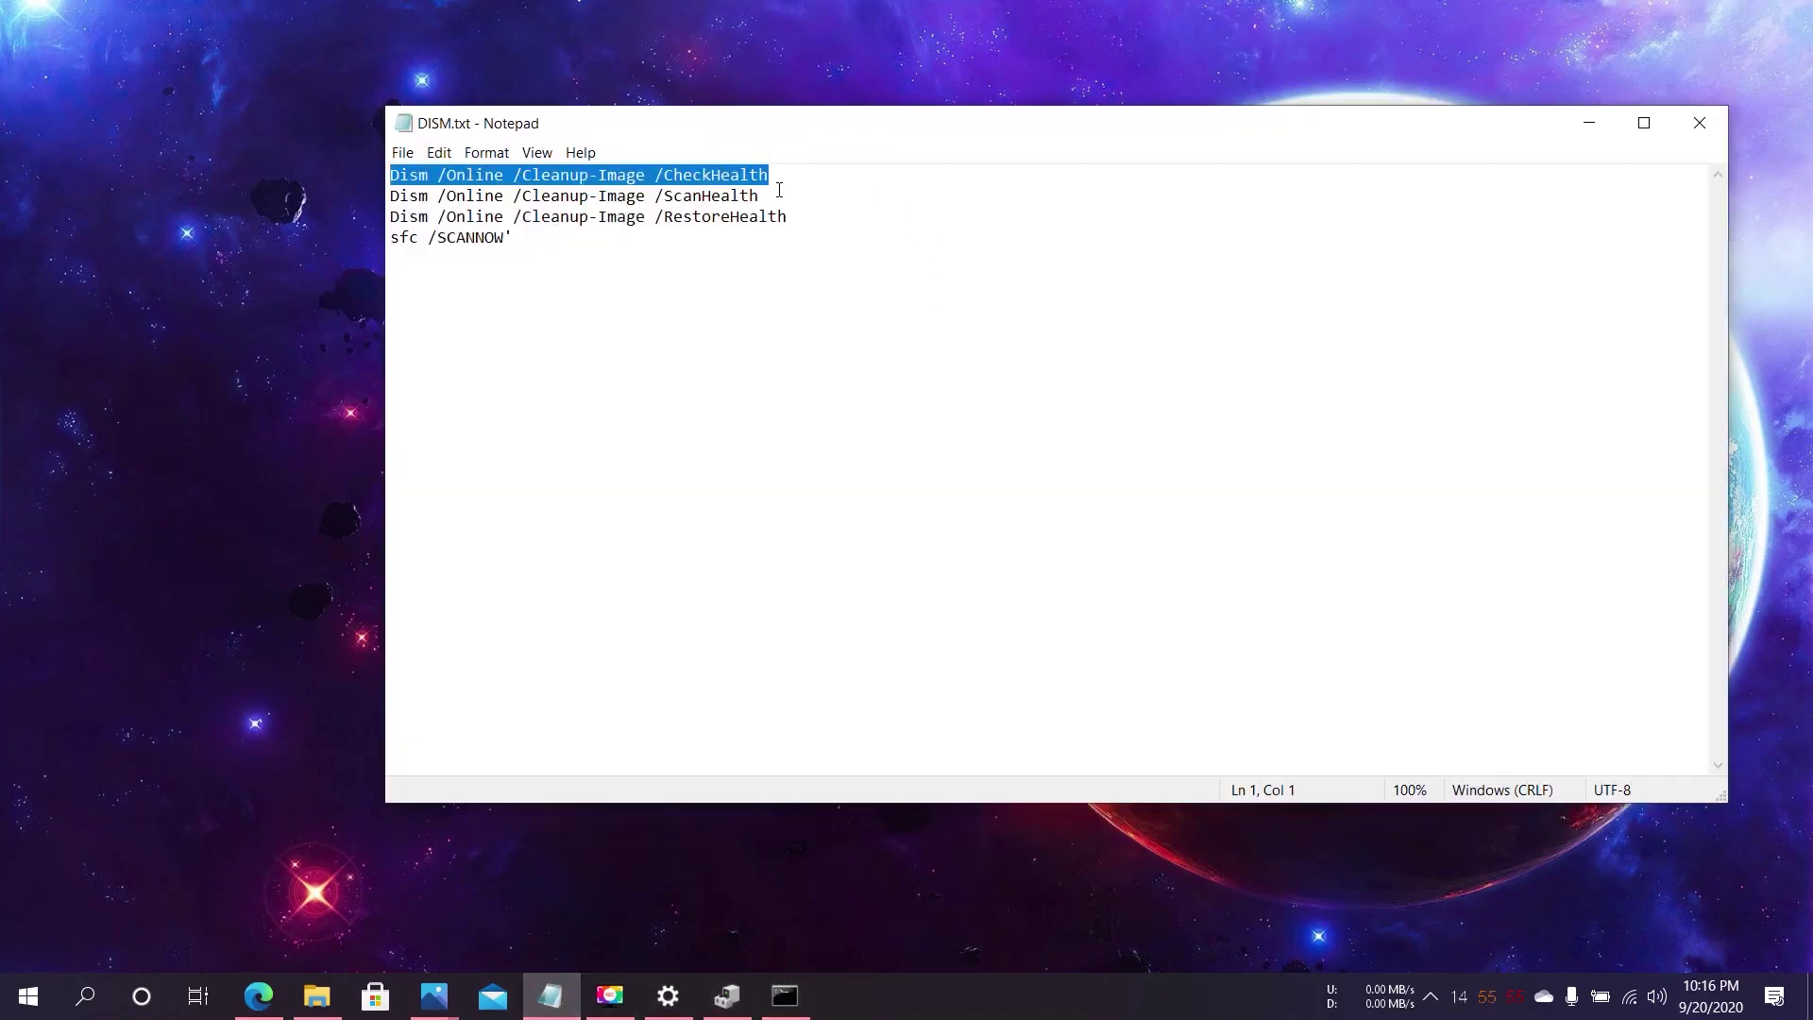
{"action": "left_click_drag", "start_coordinate": [779, 190], "coordinate": [388, 199]}
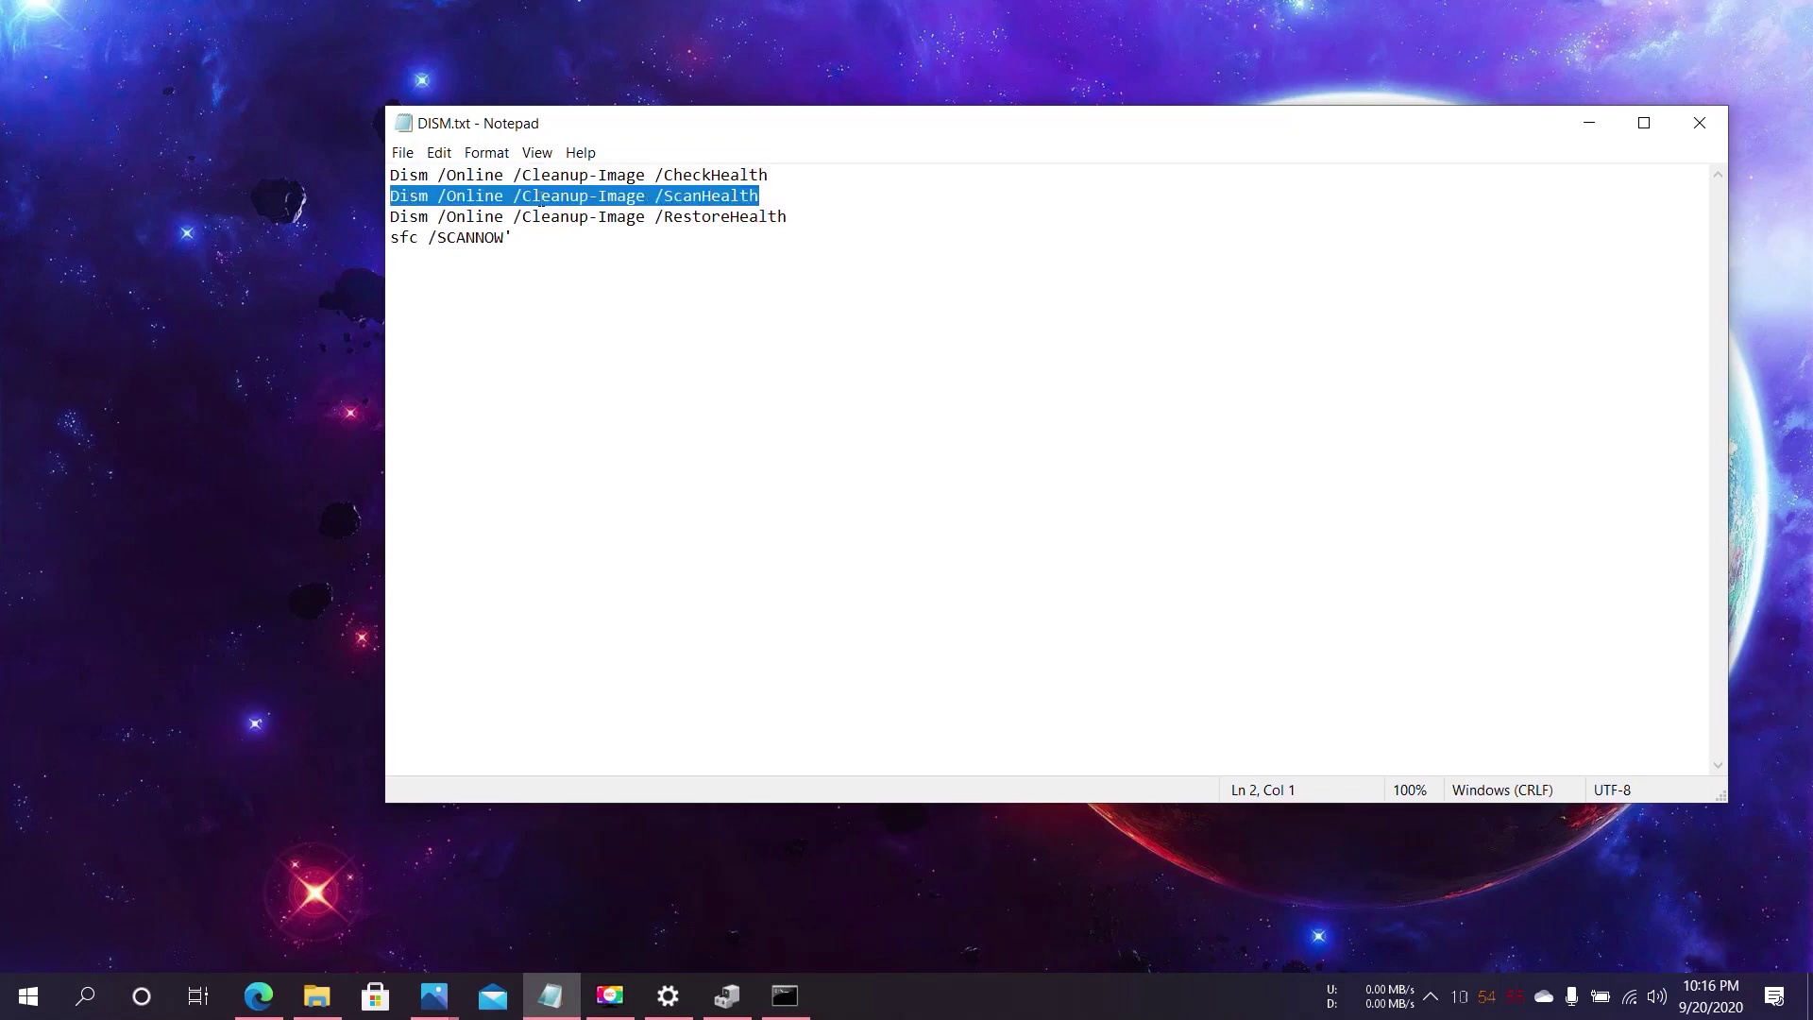
{"action": "right_click", "coordinate": [635, 184]}
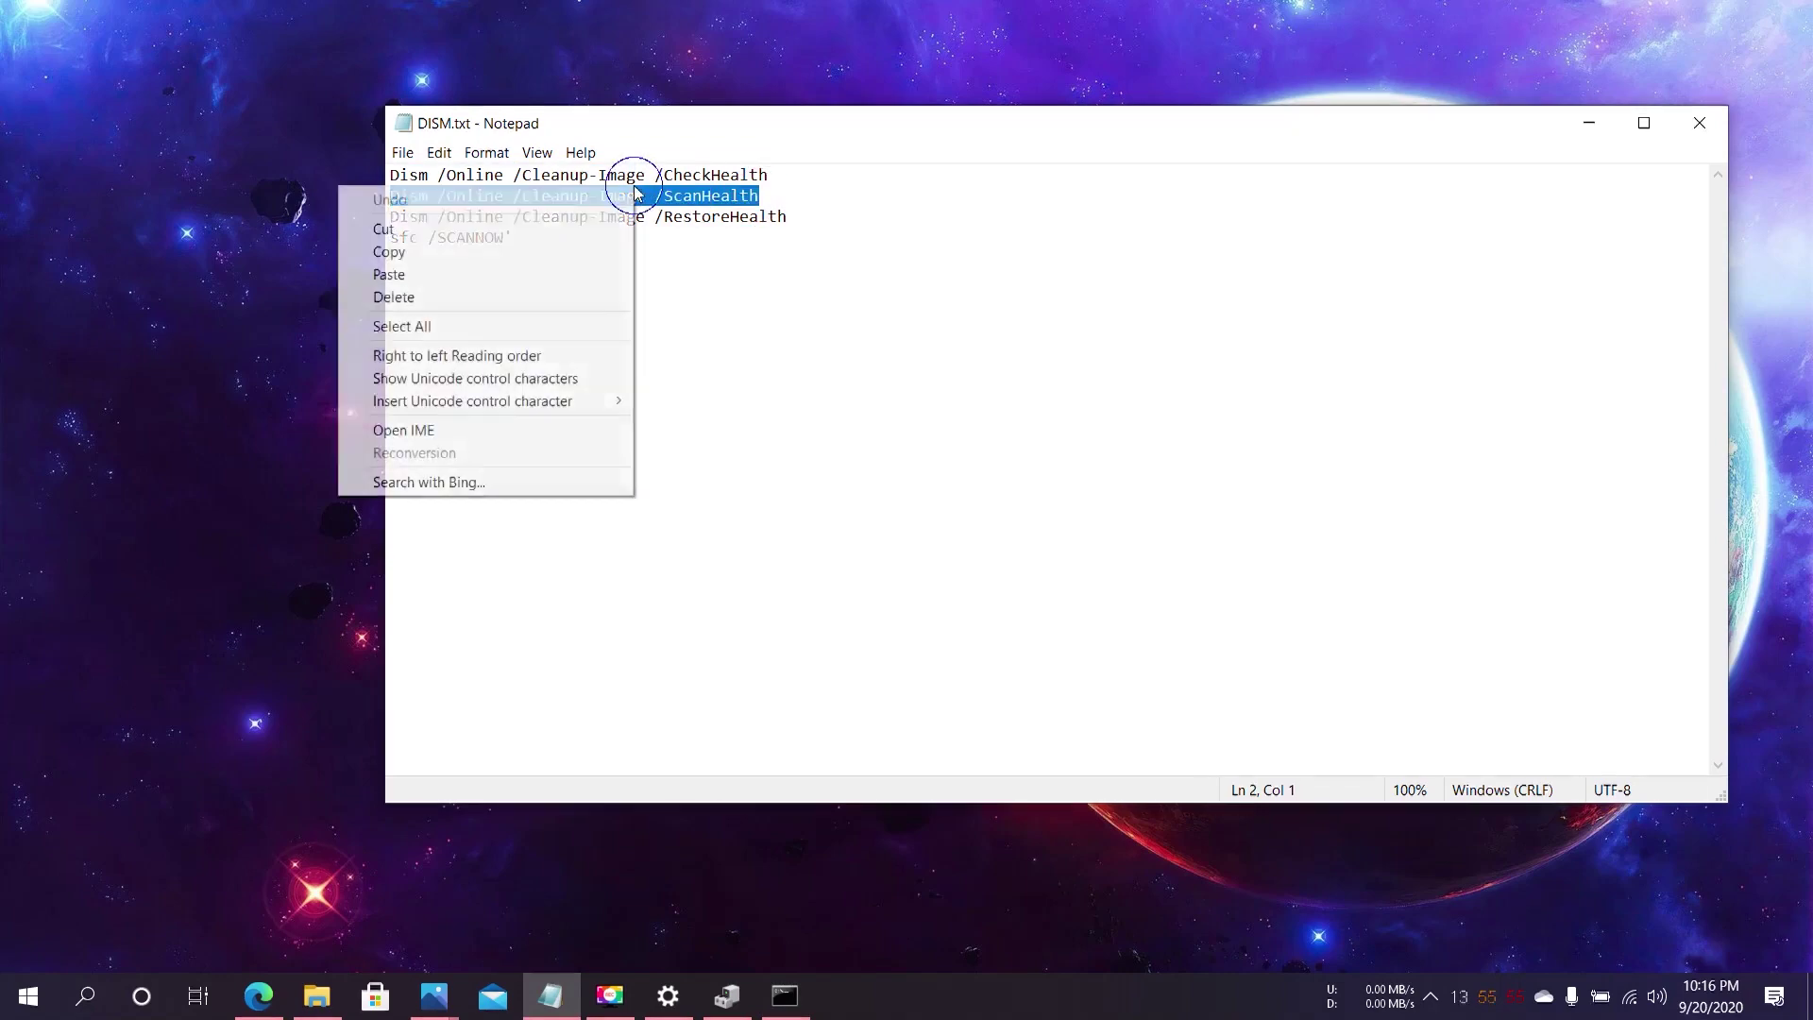
{"action": "left_click", "coordinate": [491, 246]}
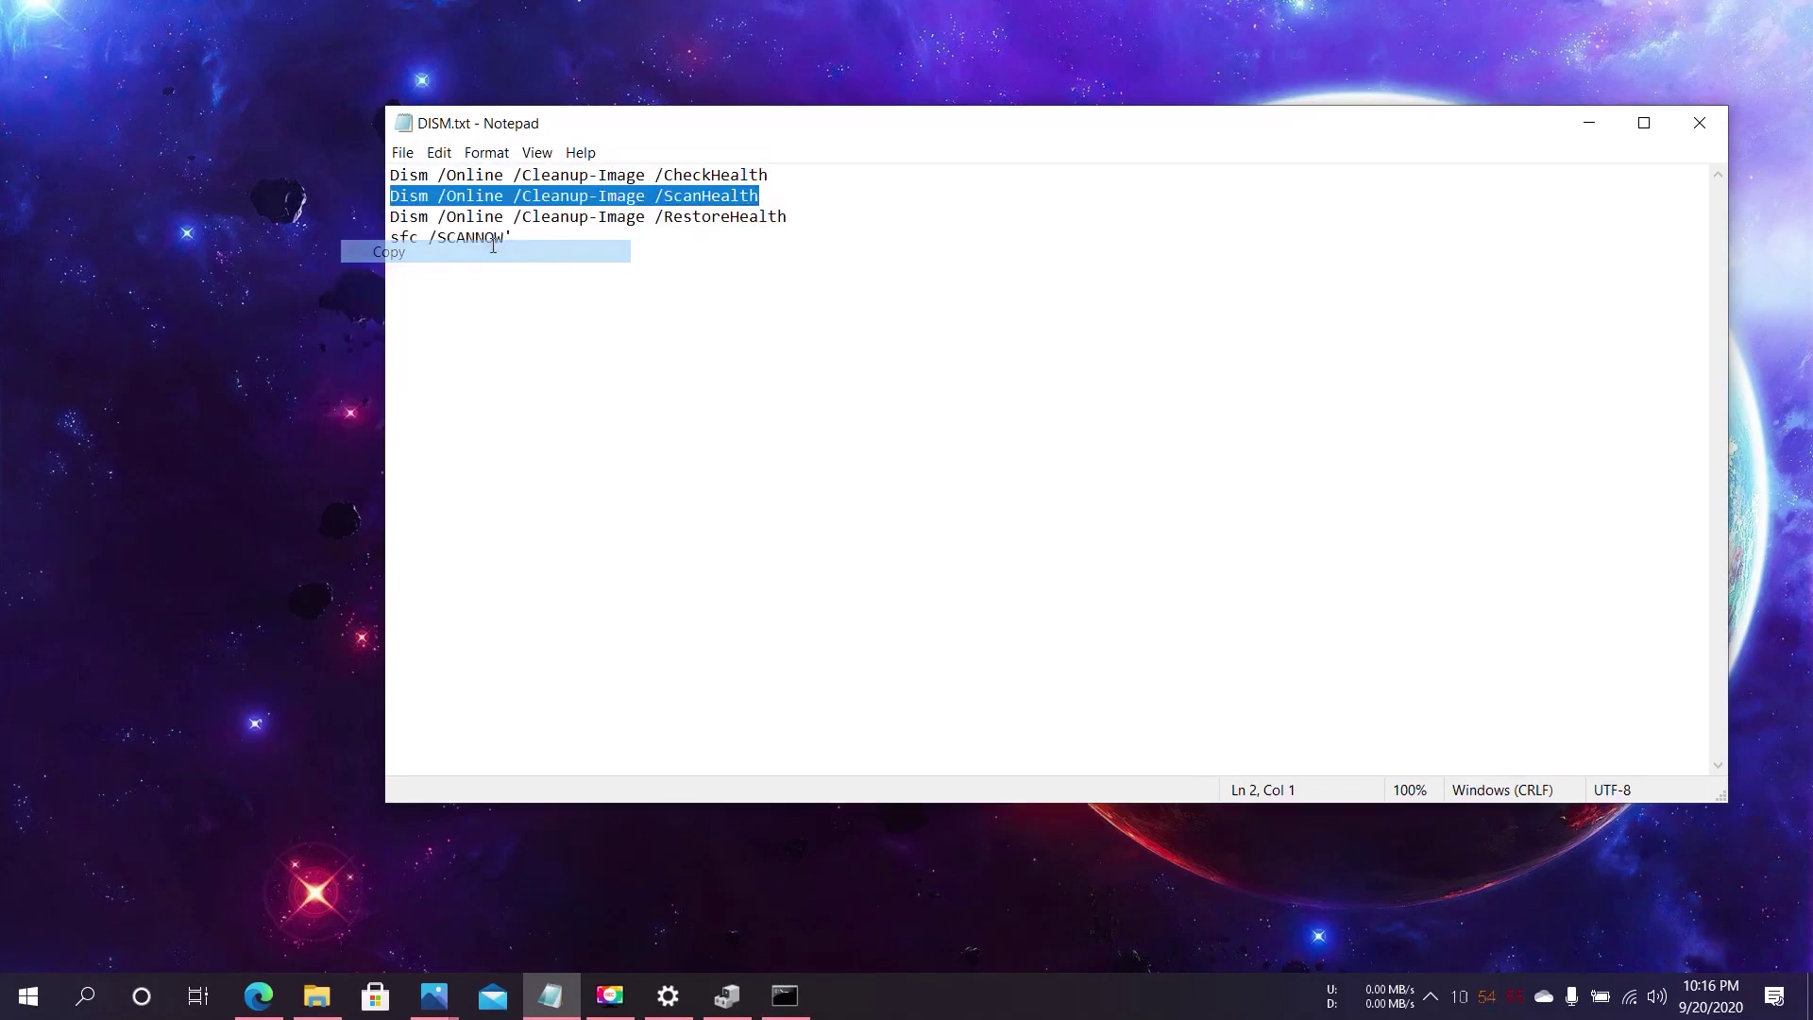
{"action": "left_click", "coordinate": [1589, 123]}
{"action": "right_click", "coordinate": [849, 479]}
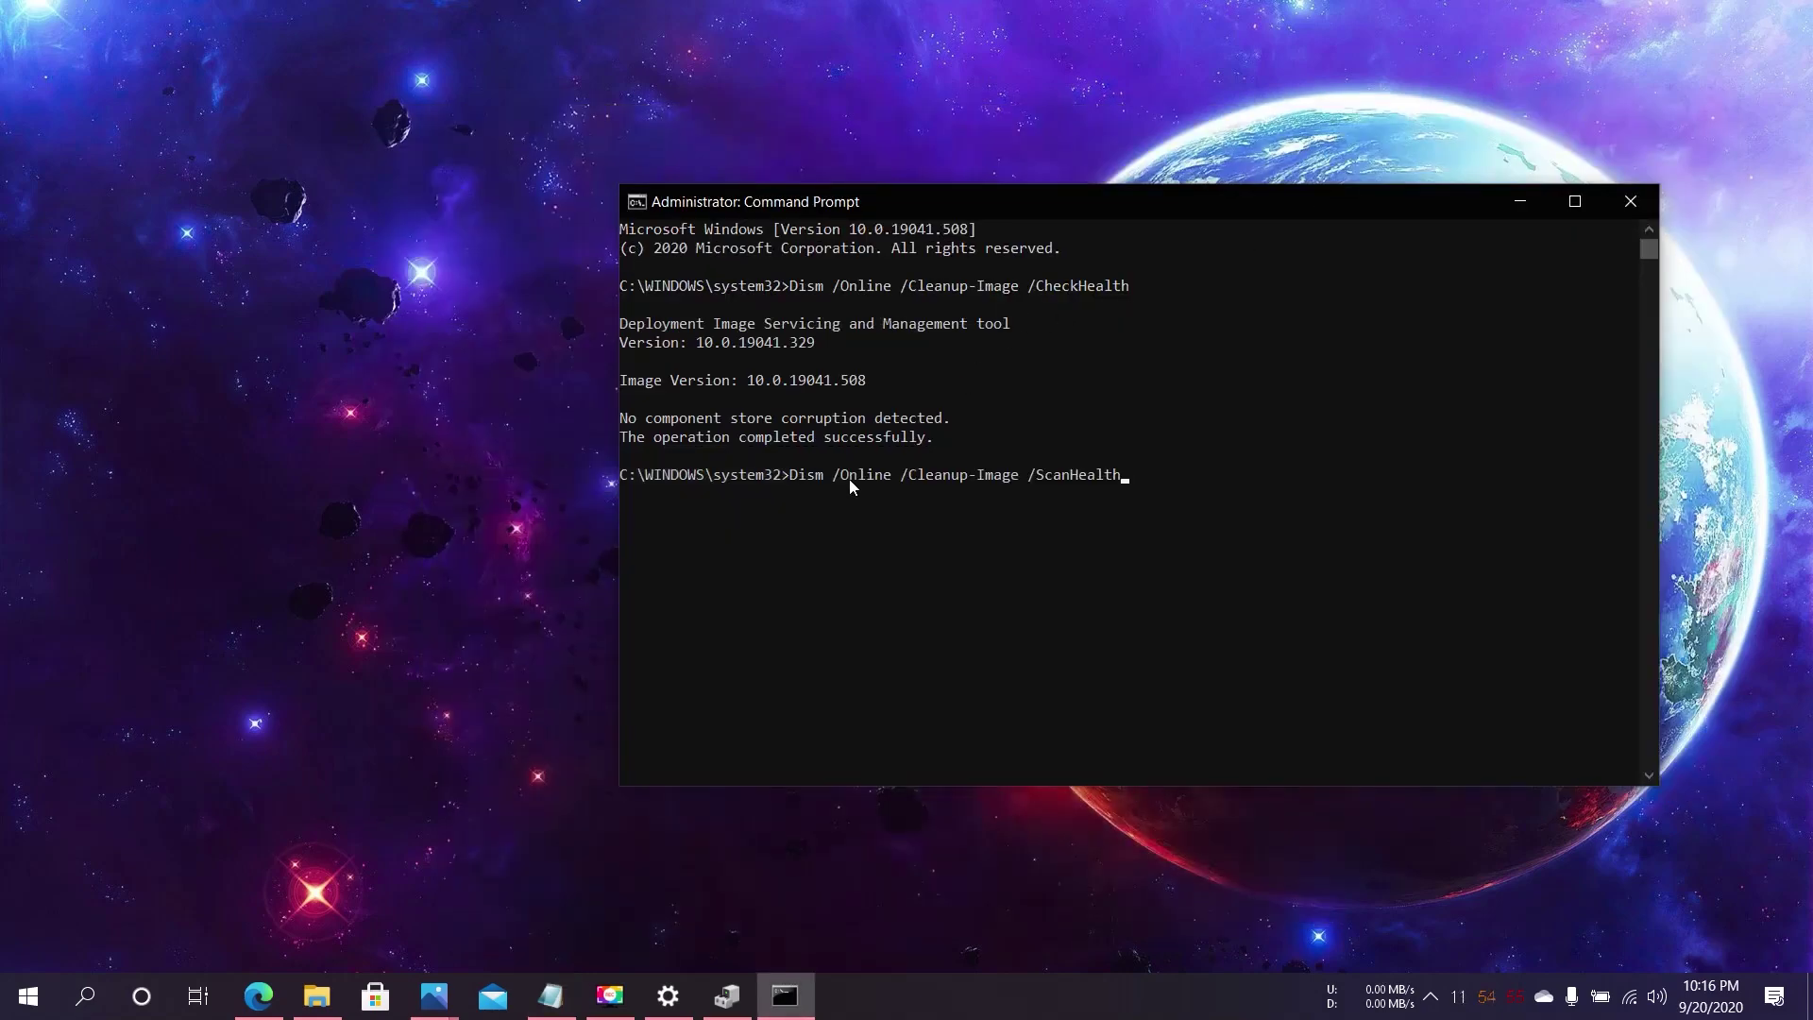
{"action": "key", "text": "Return"}
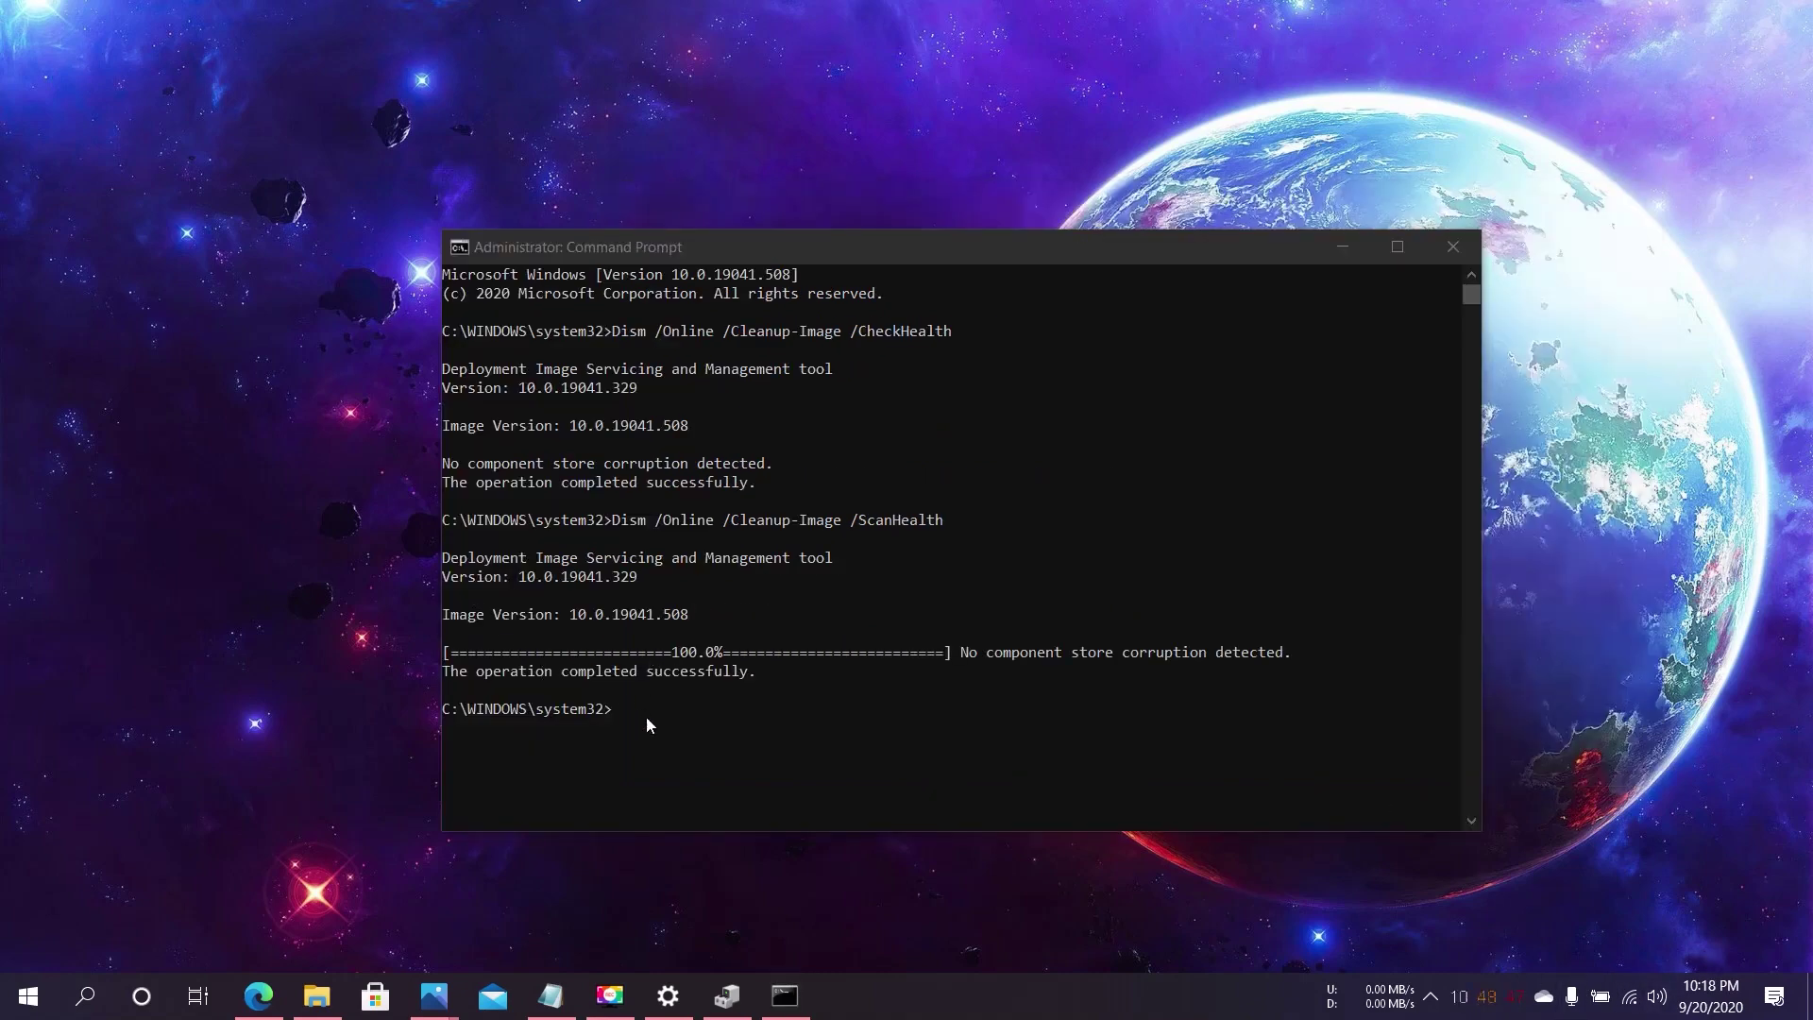
- Copy the DISM /RestoreHealth line from DISM.txt and run it in Command Prompt
{"action": "left_click", "coordinate": [551, 995]}
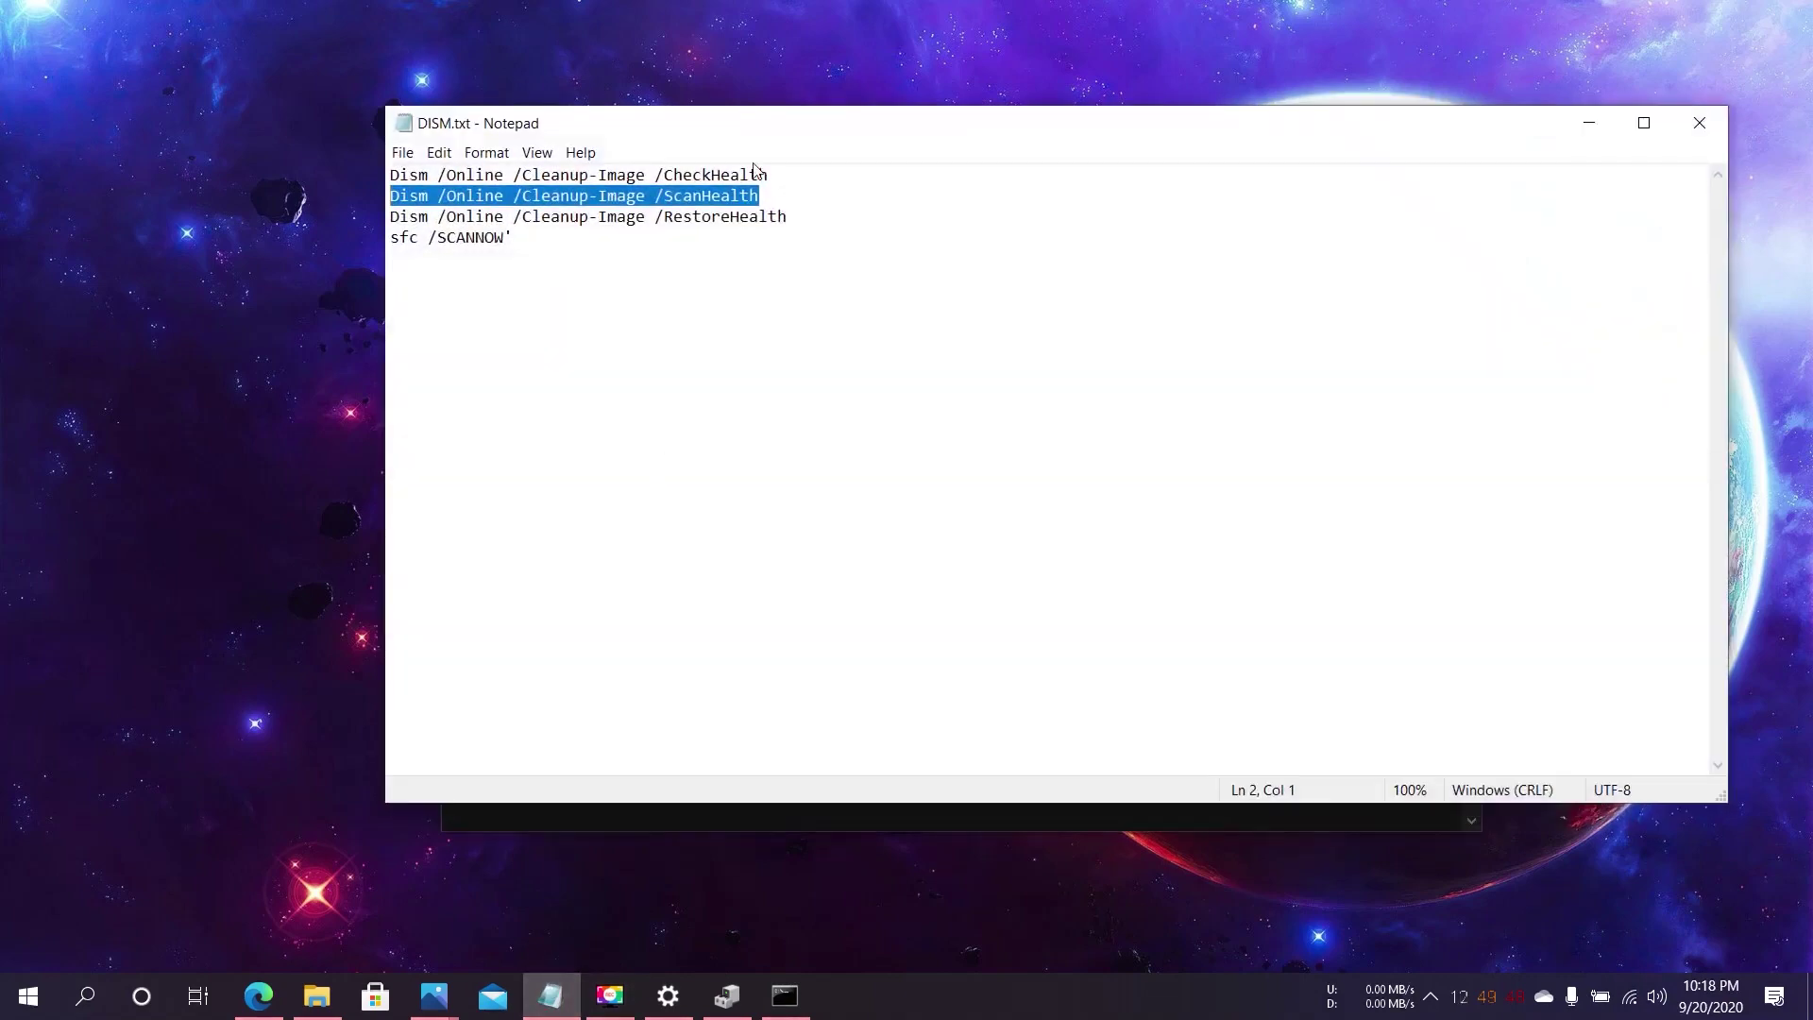
{"action": "left_click_drag", "start_coordinate": [789, 217], "coordinate": [388, 216]}
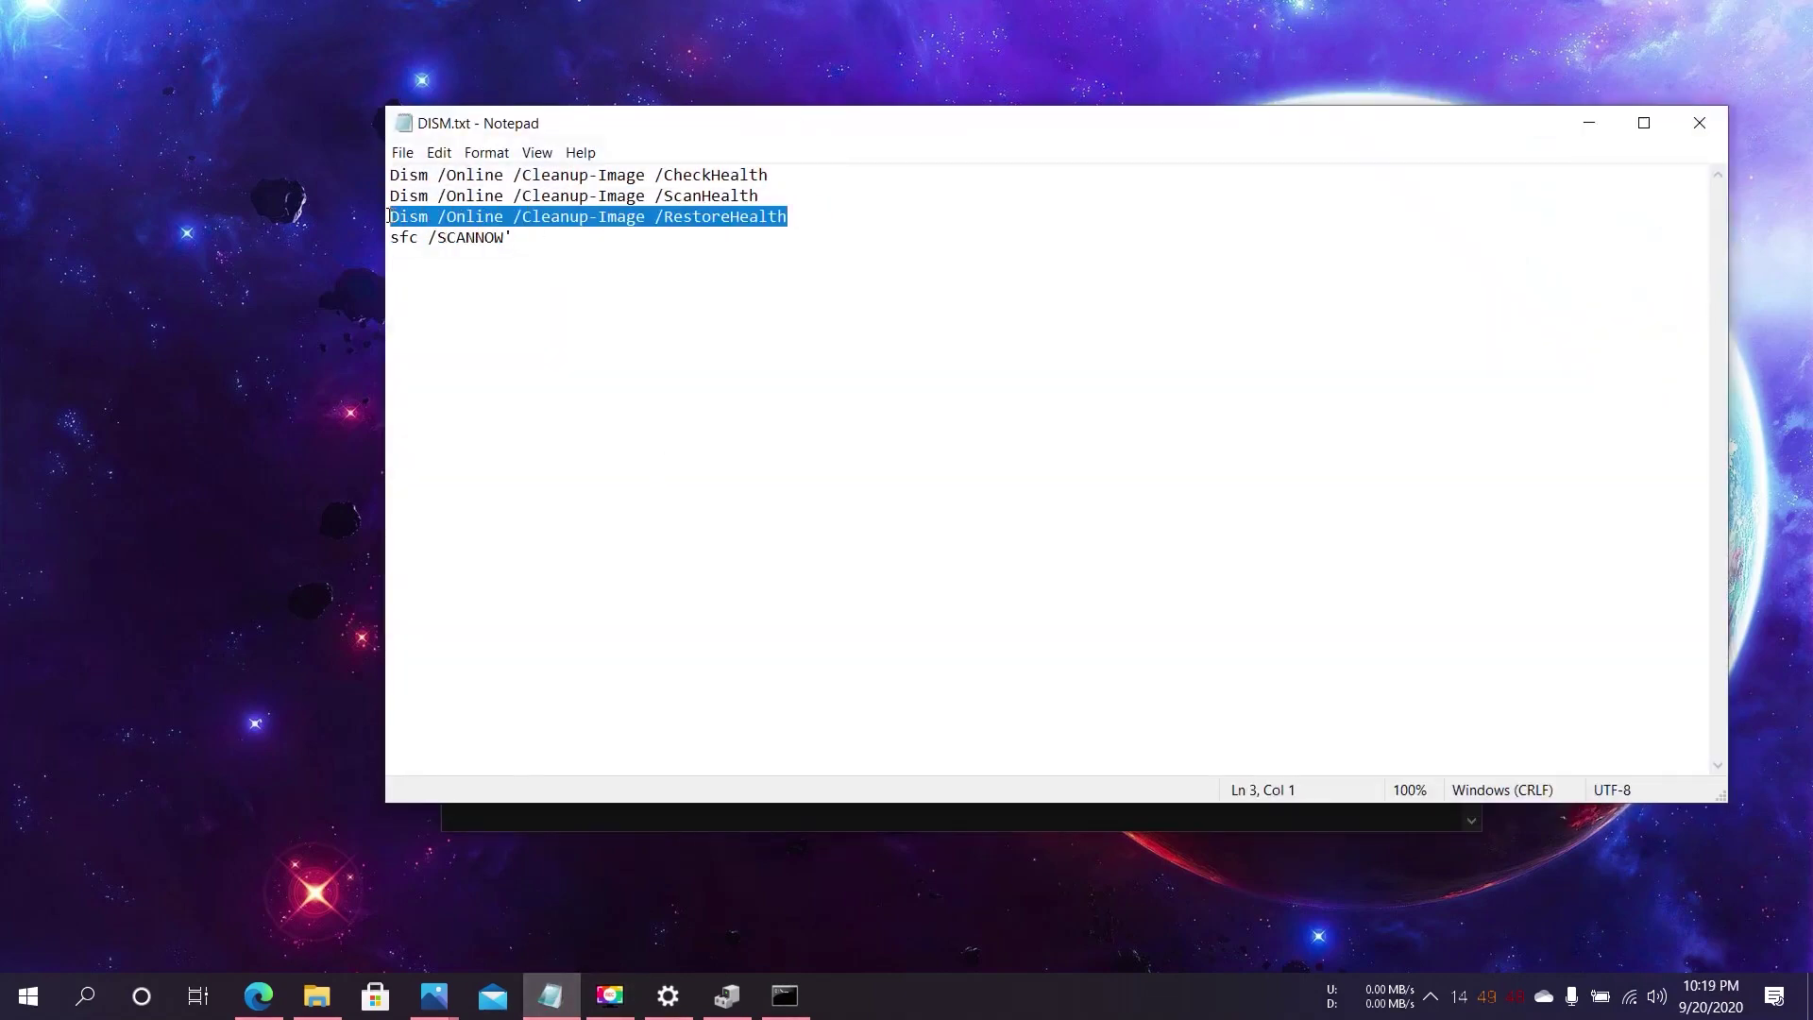
{"action": "right_click", "coordinate": [692, 221]}
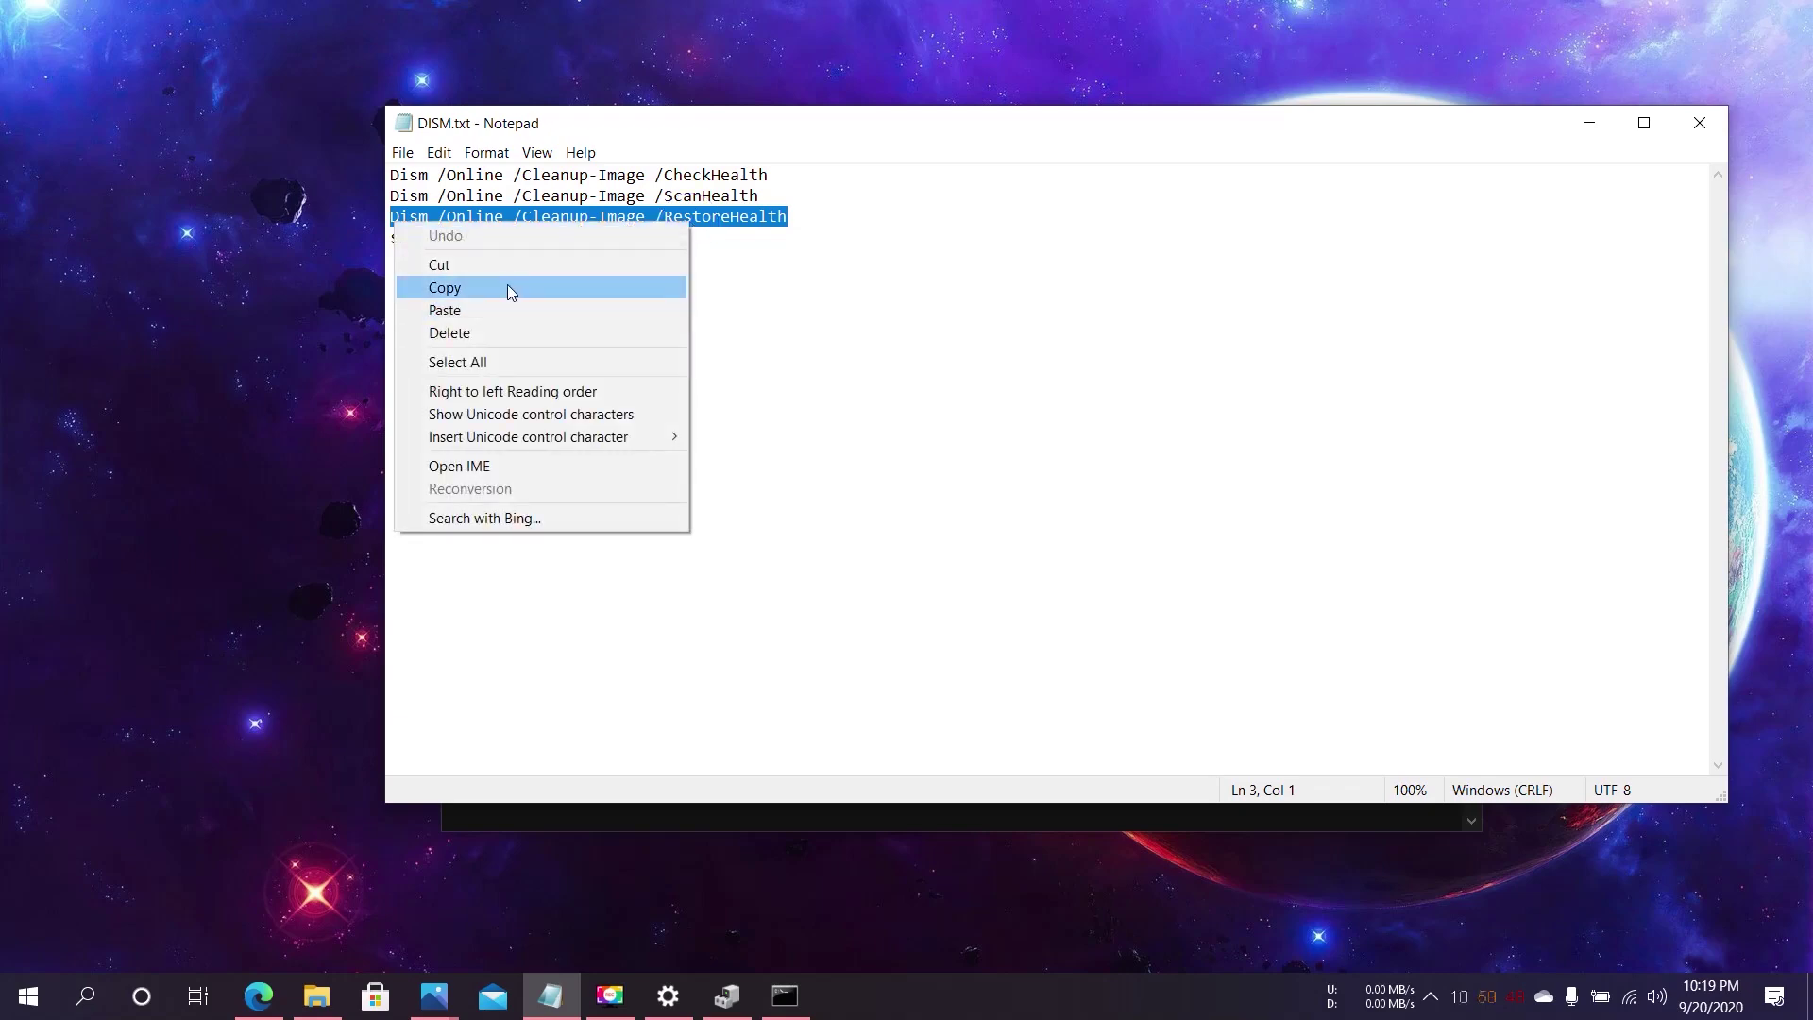
{"action": "left_click", "coordinate": [509, 286]}
{"action": "left_click", "coordinate": [1590, 123]}
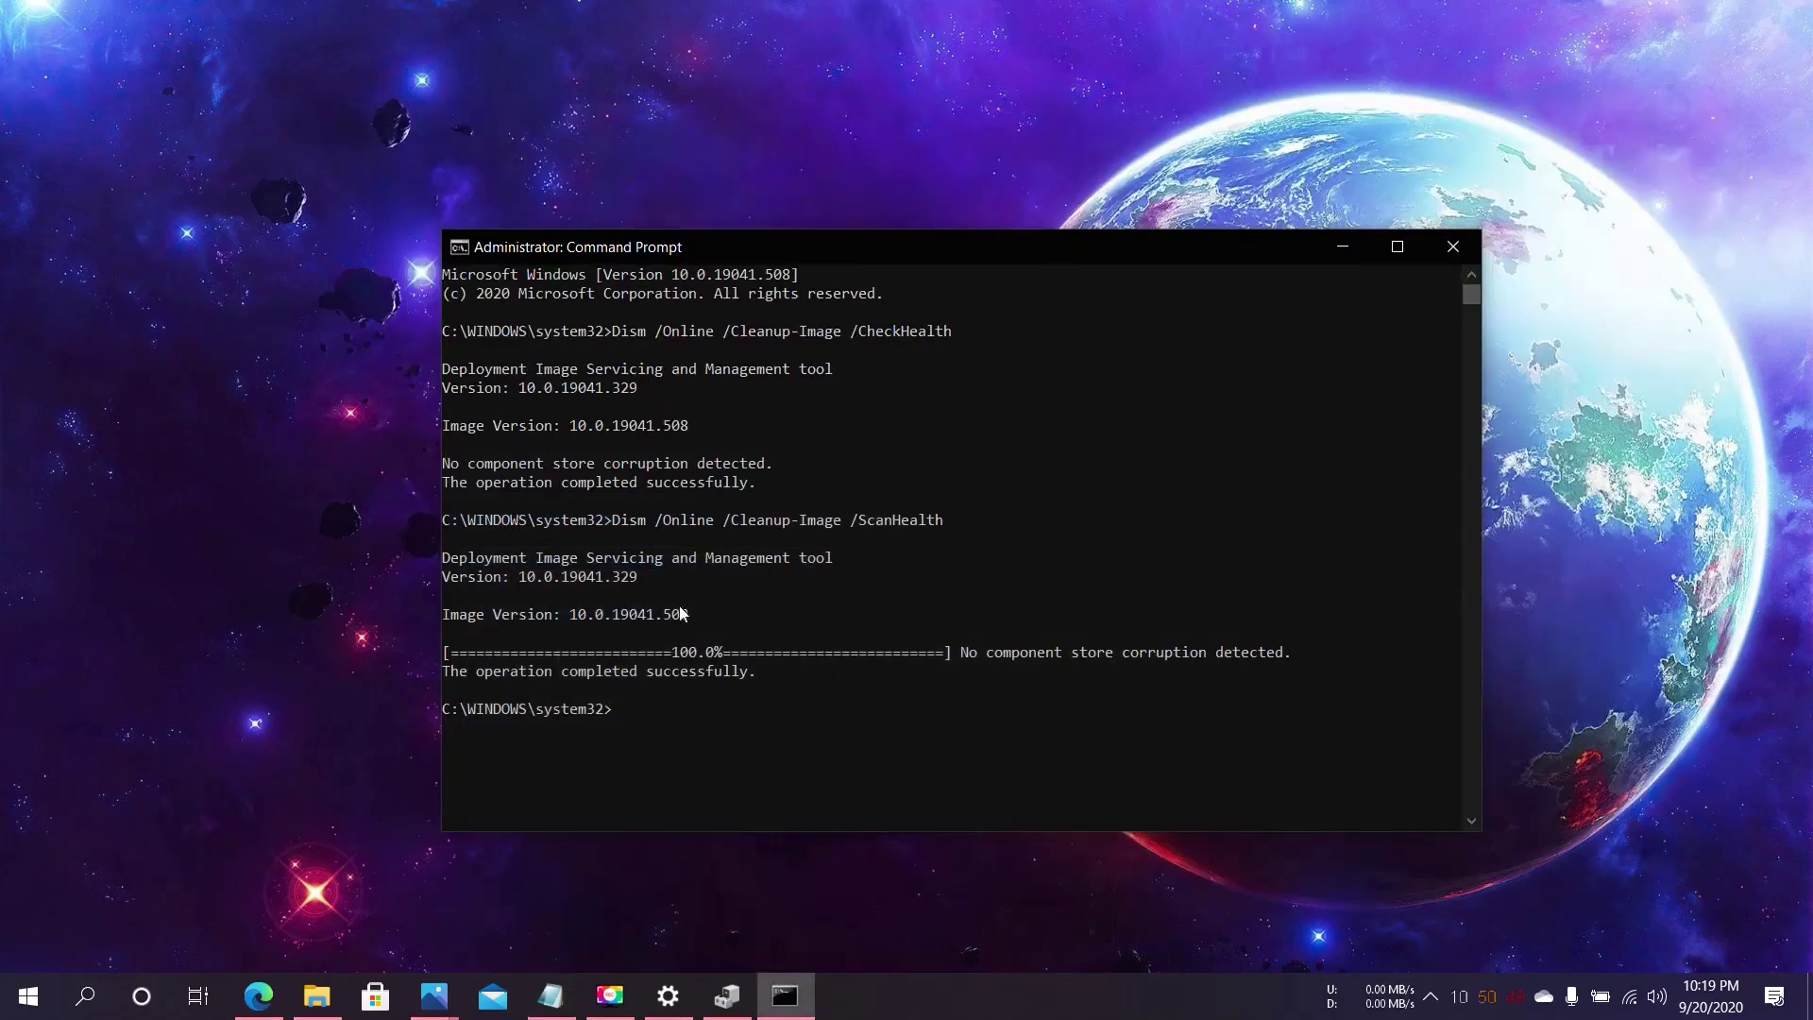
{"action": "right_click", "coordinate": [648, 701]}
{"action": "key", "text": "Return"}
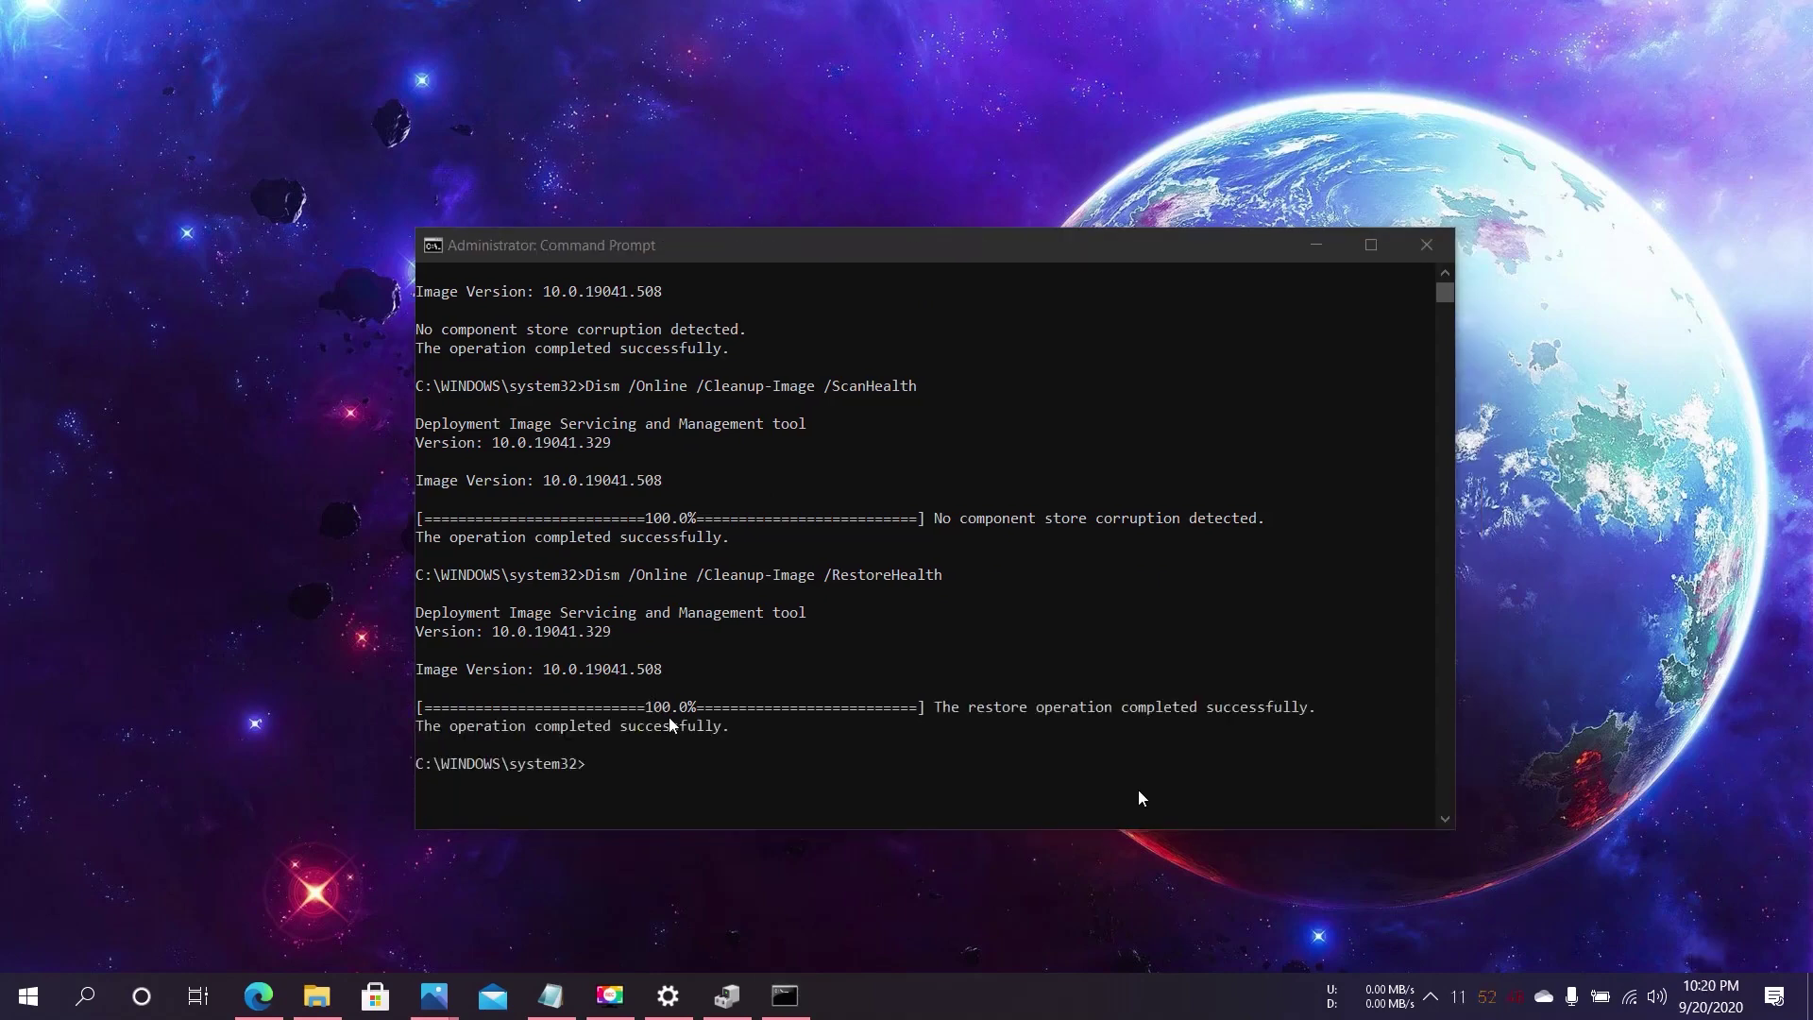
{"action": "scroll", "coordinate": [672, 726], "scroll_direction": "down", "scroll_amount": 1}
- Copy sfc /SCANNOW from DISM.txt and start it in Command Prompt
{"action": "left_click", "coordinate": [550, 996]}
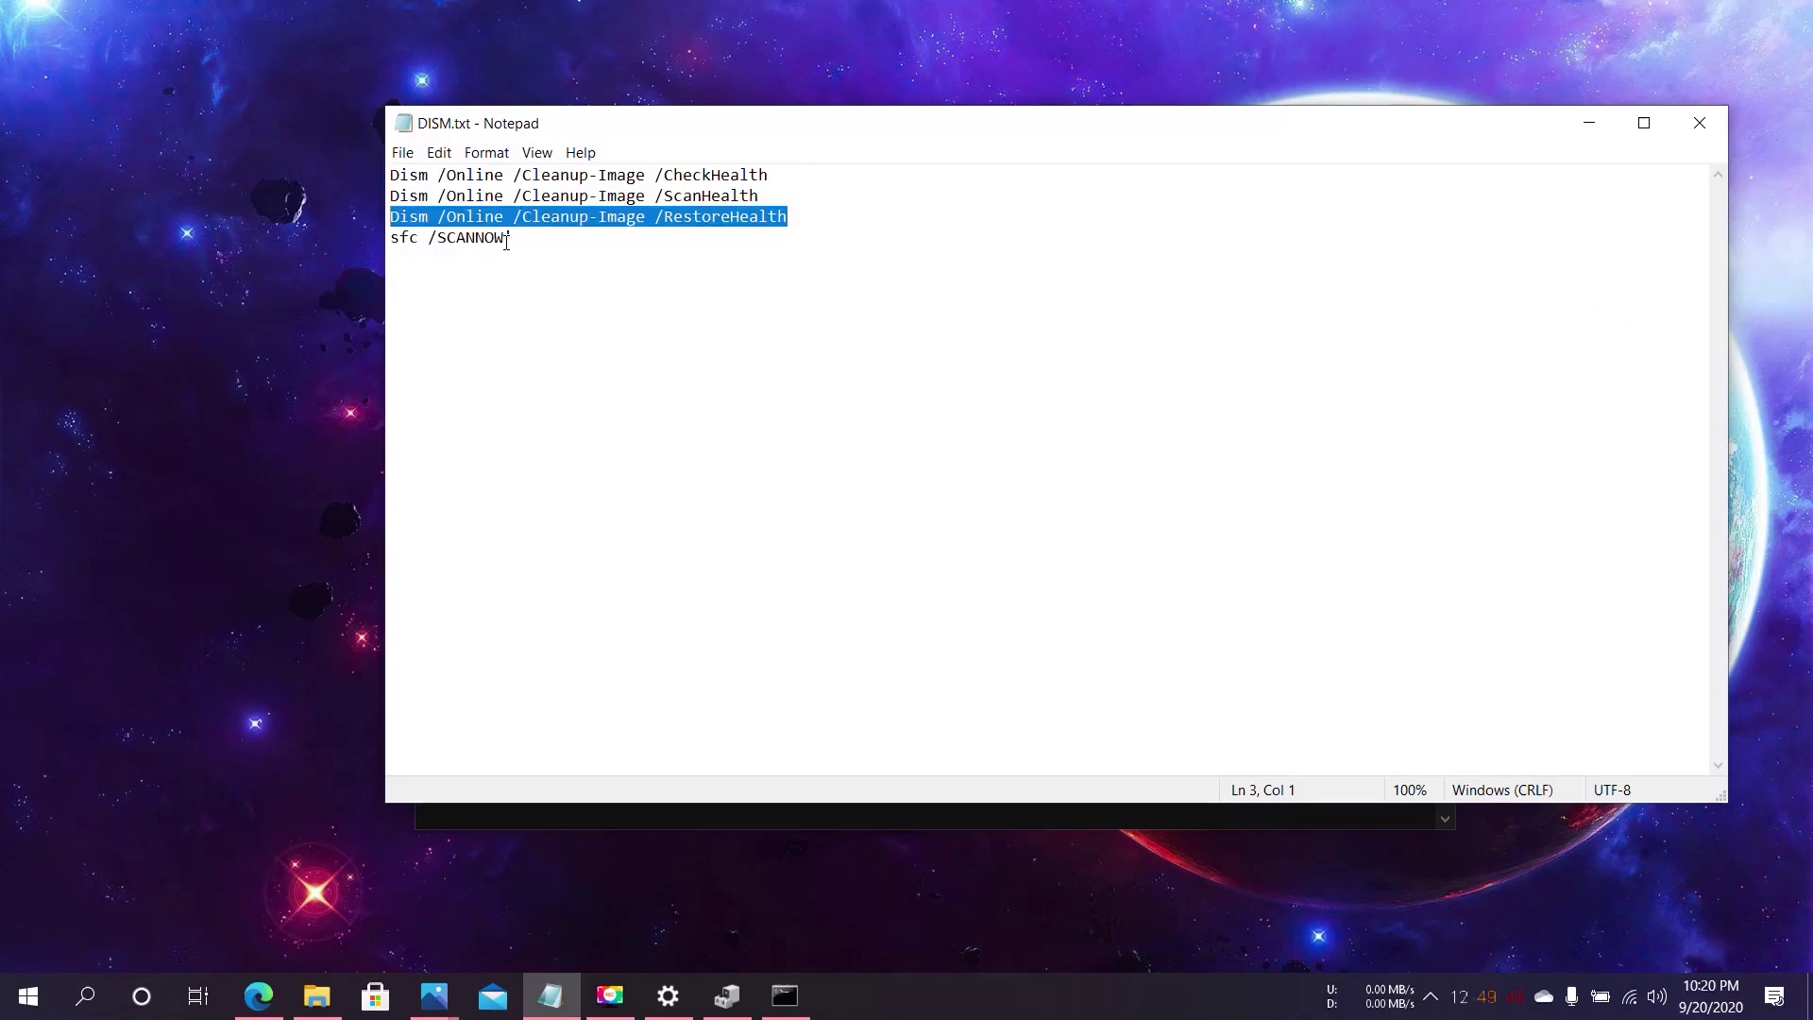
{"action": "left_click_drag", "start_coordinate": [507, 241], "coordinate": [392, 235]}
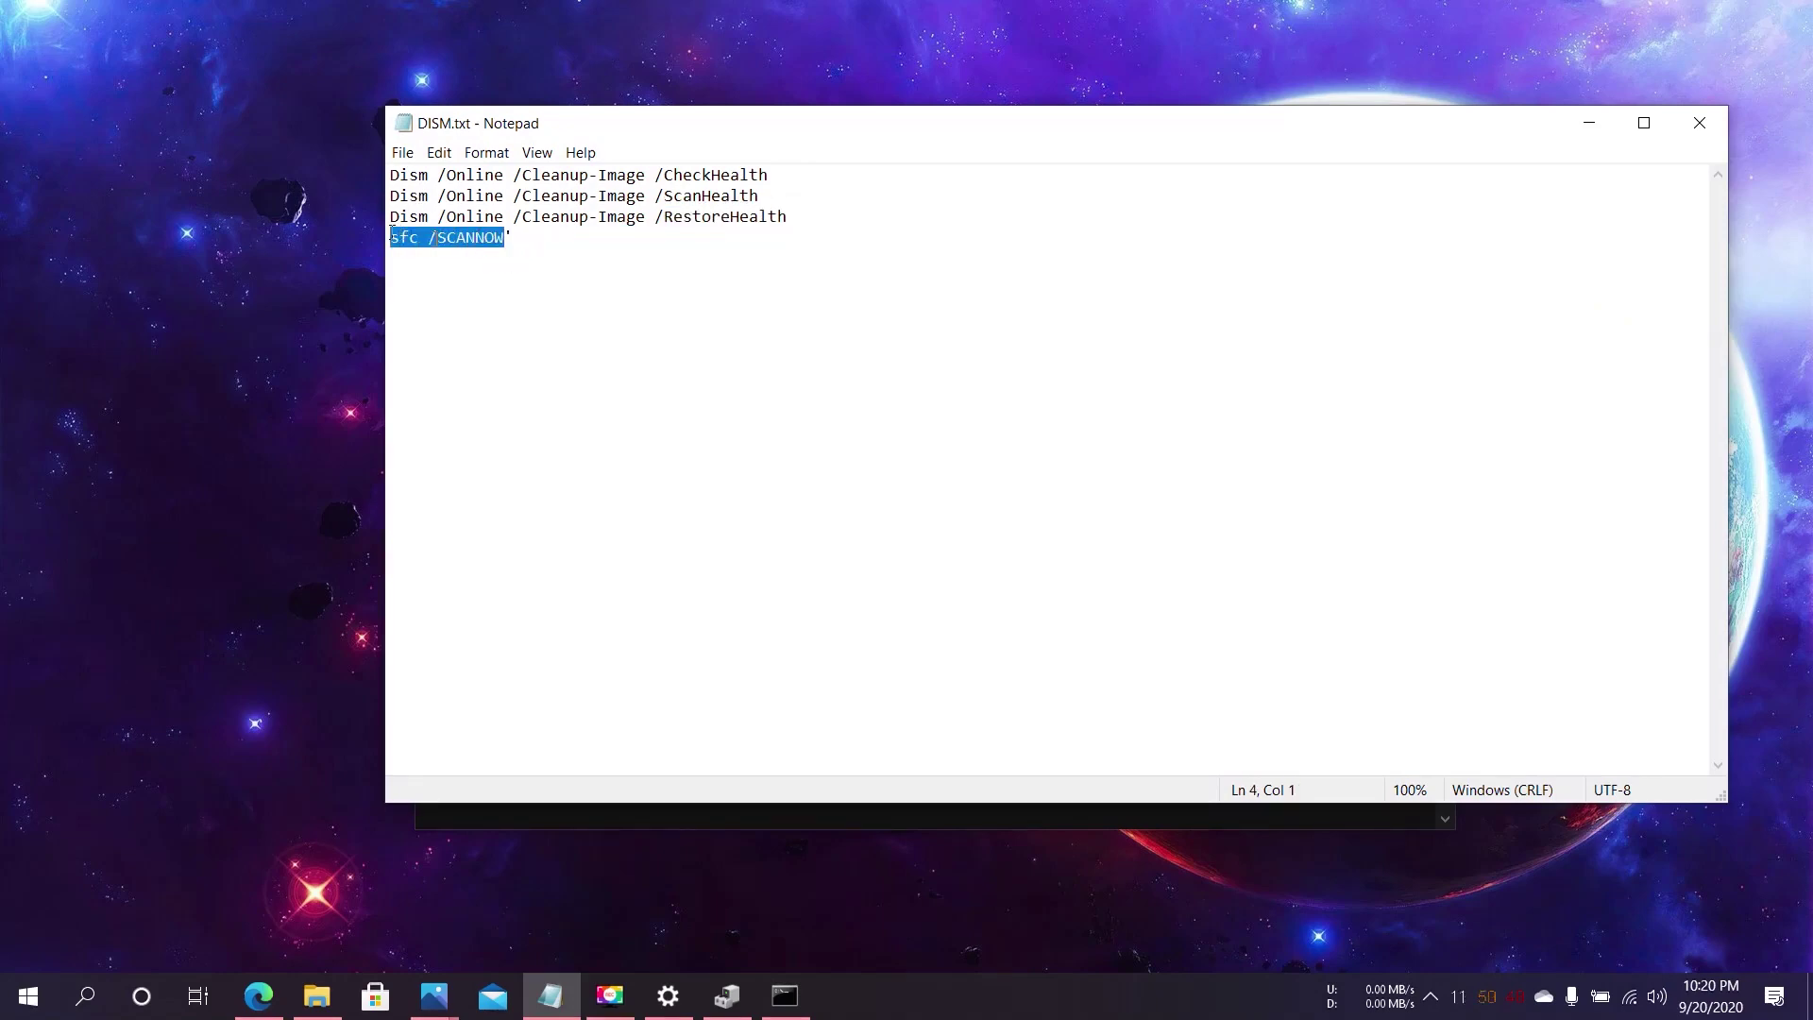
{"action": "right_click", "coordinate": [451, 239]}
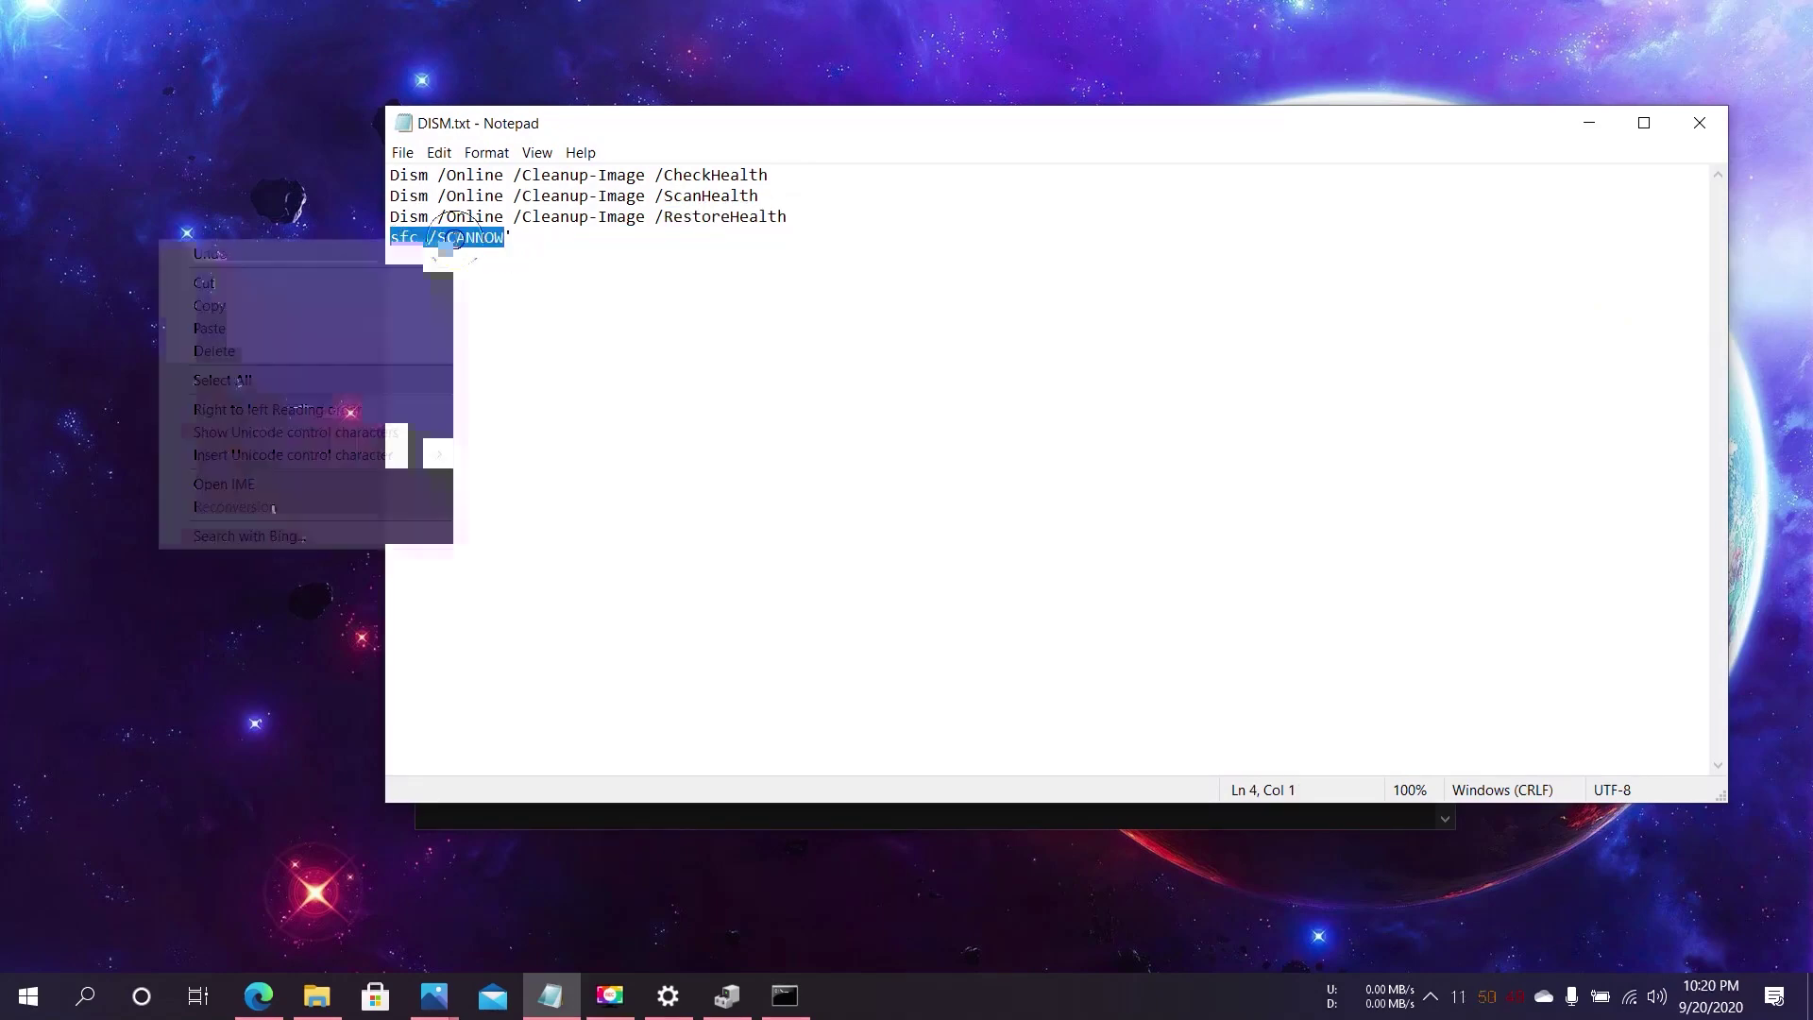
{"action": "left_click", "coordinate": [357, 306]}
{"action": "key", "text": "alt+Tab"}
{"action": "right_click", "coordinate": [733, 648]}
{"action": "key", "text": "Return"}
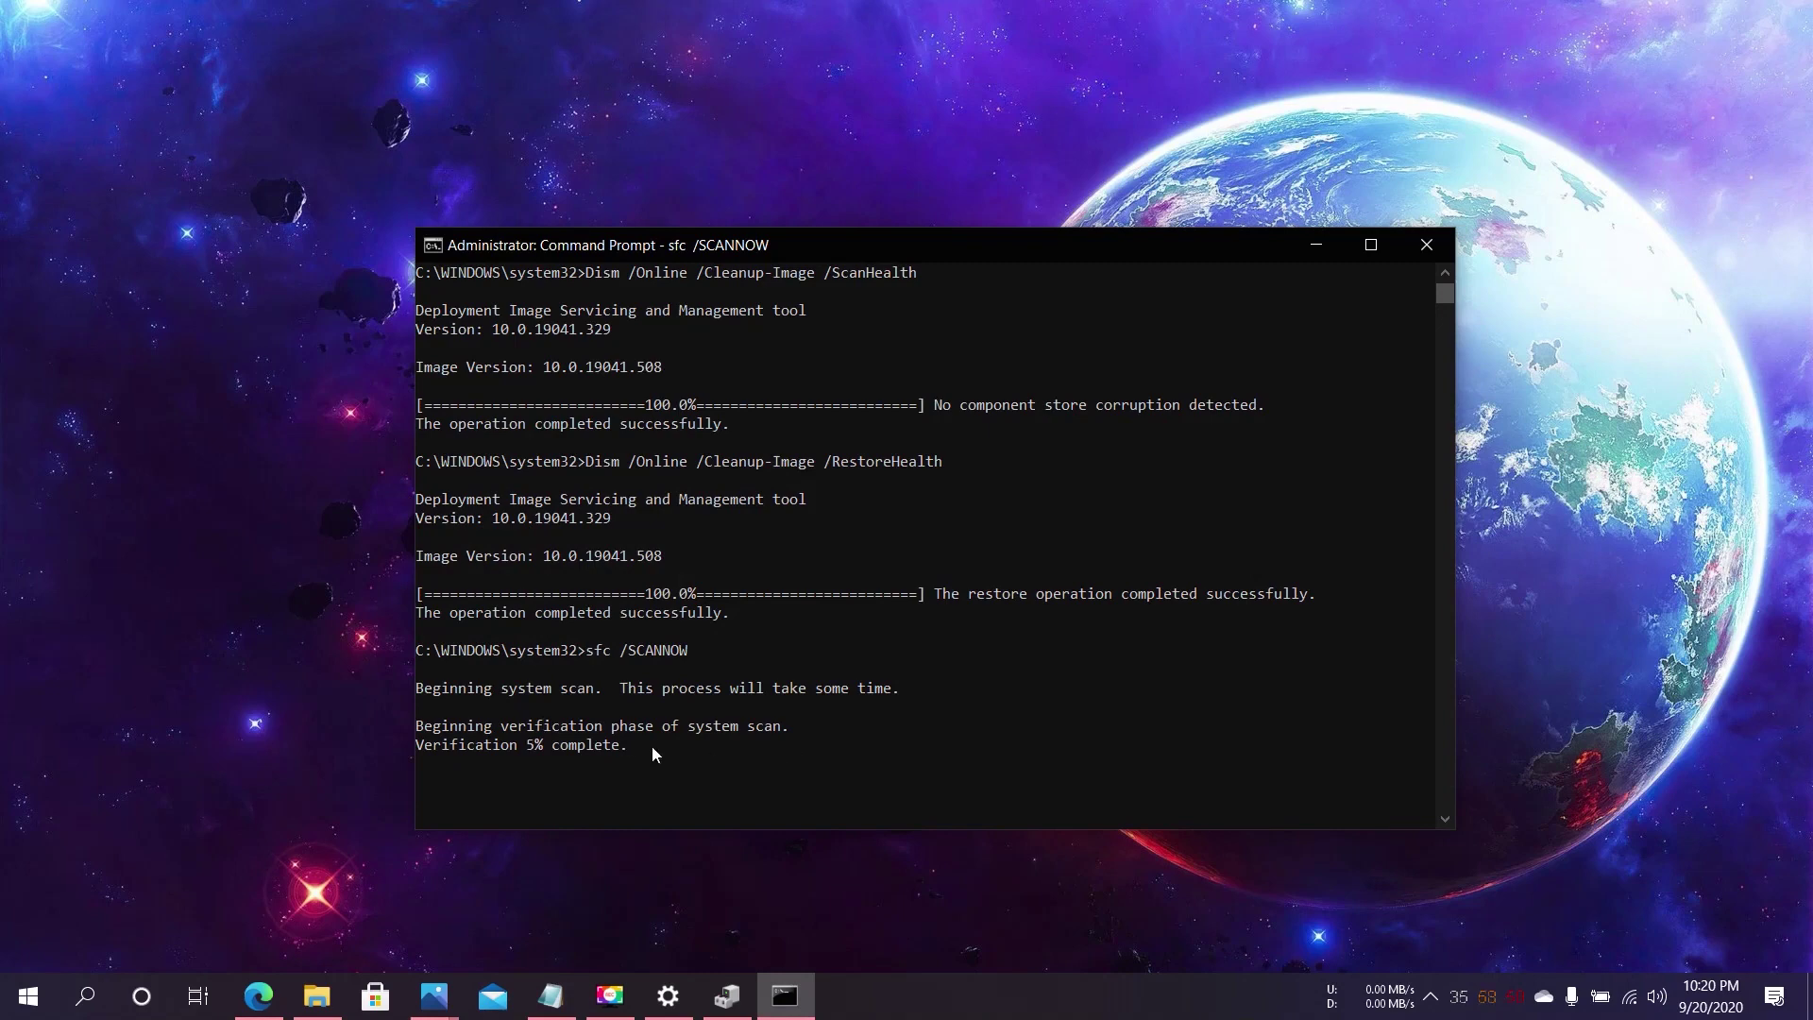
- Let the sfc scan reach 100% with no integrity violations, then minimize Command Prompt
{"action": "left_click_drag", "start_coordinate": [742, 250], "coordinate": [747, 212]}
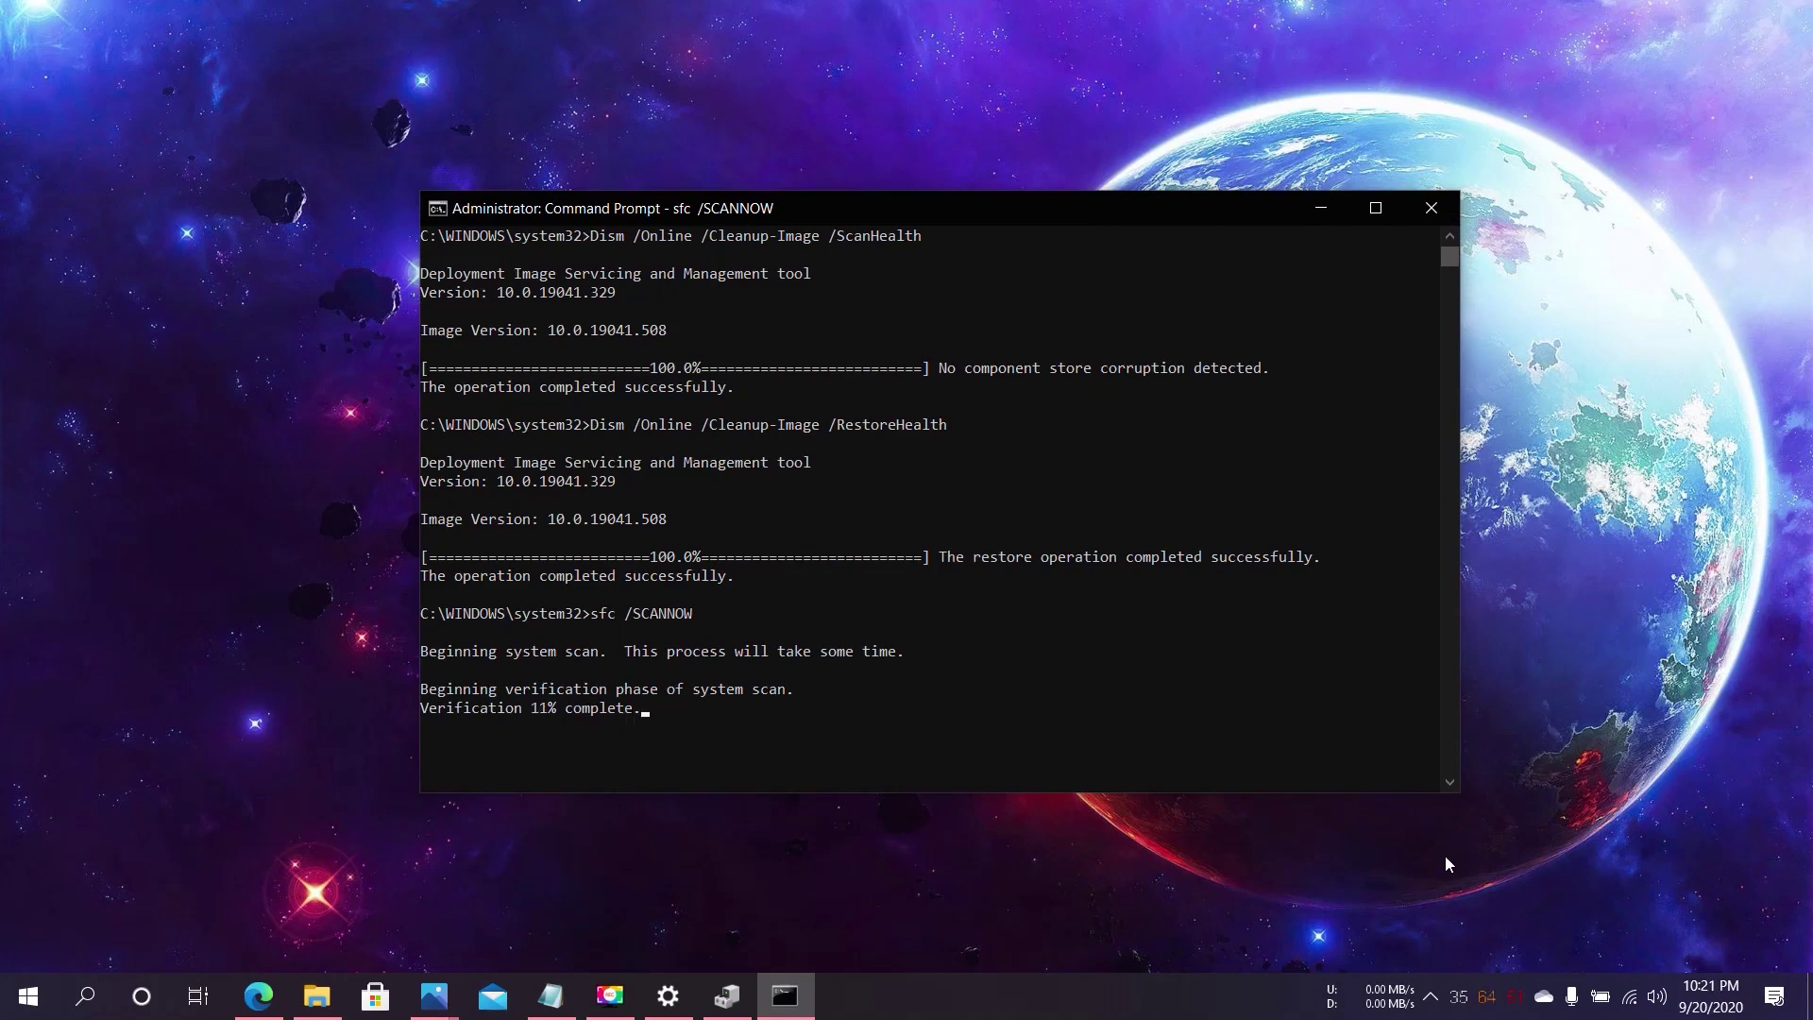
{"action": "left_click", "coordinate": [1708, 960]}
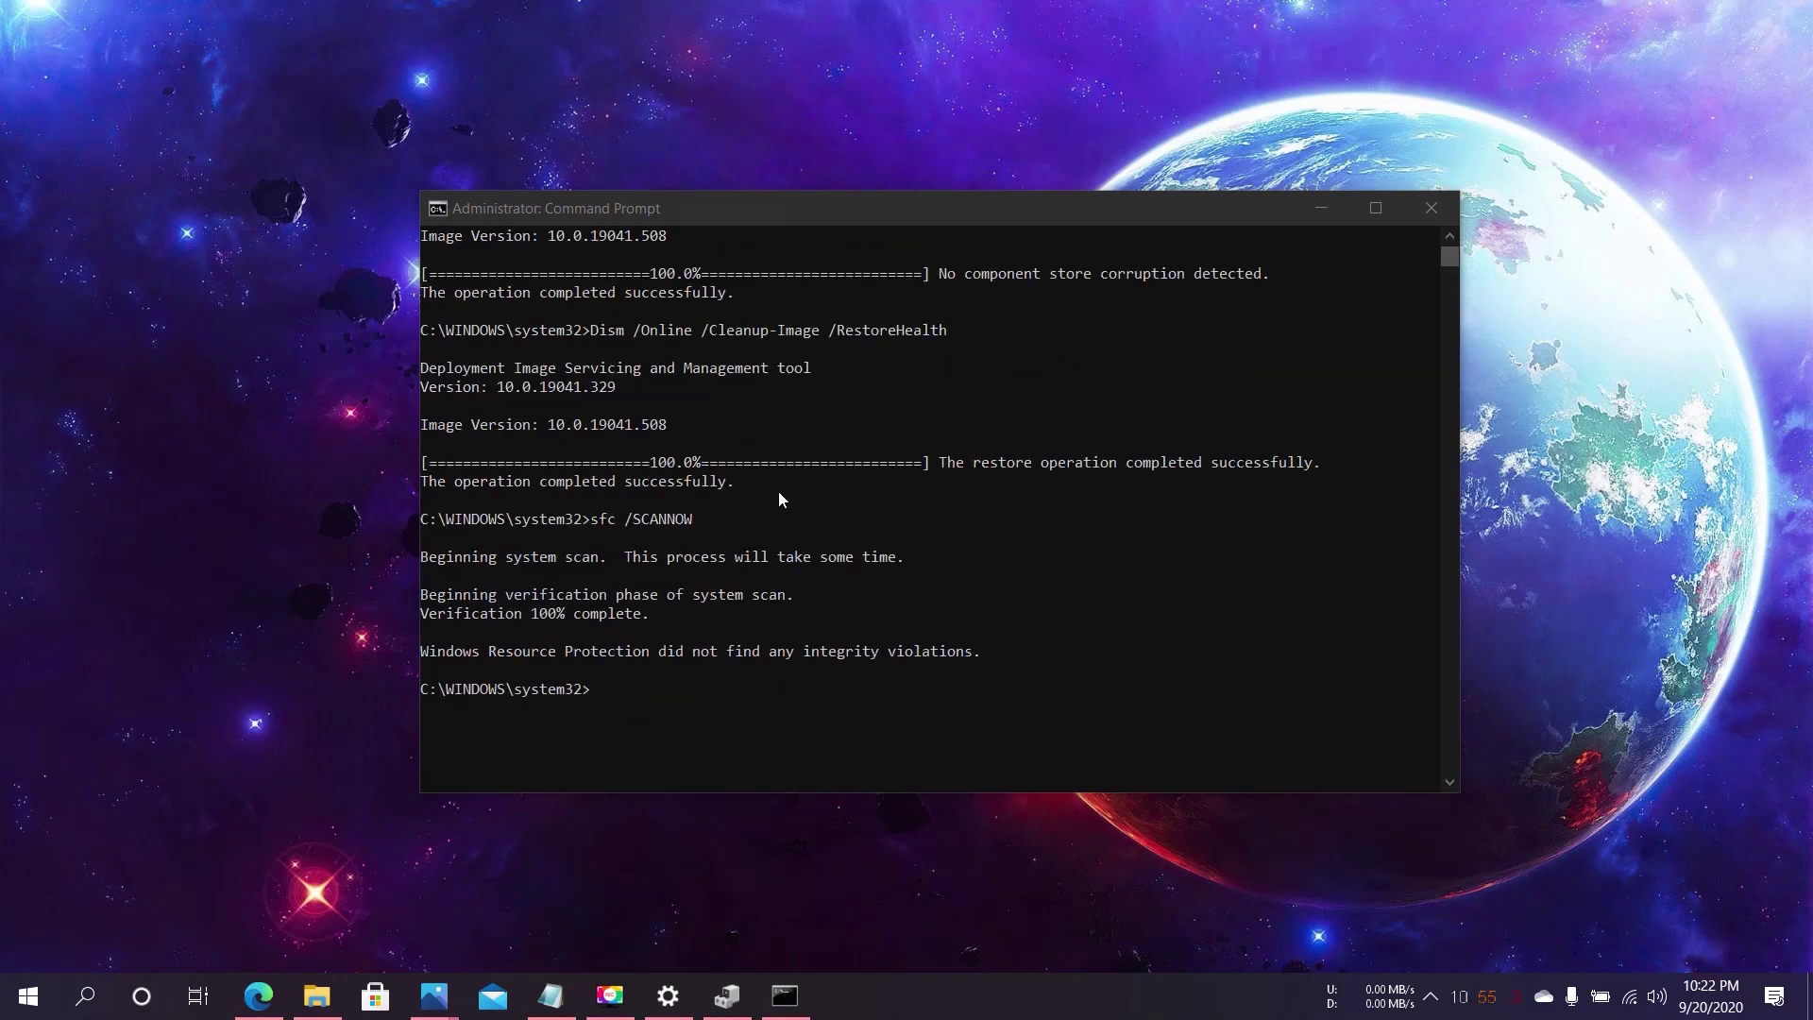
{"action": "scroll", "coordinate": [752, 525], "scroll_direction": "up", "scroll_amount": 6}
{"action": "scroll", "coordinate": [664, 614], "scroll_direction": "down", "scroll_amount": 8}
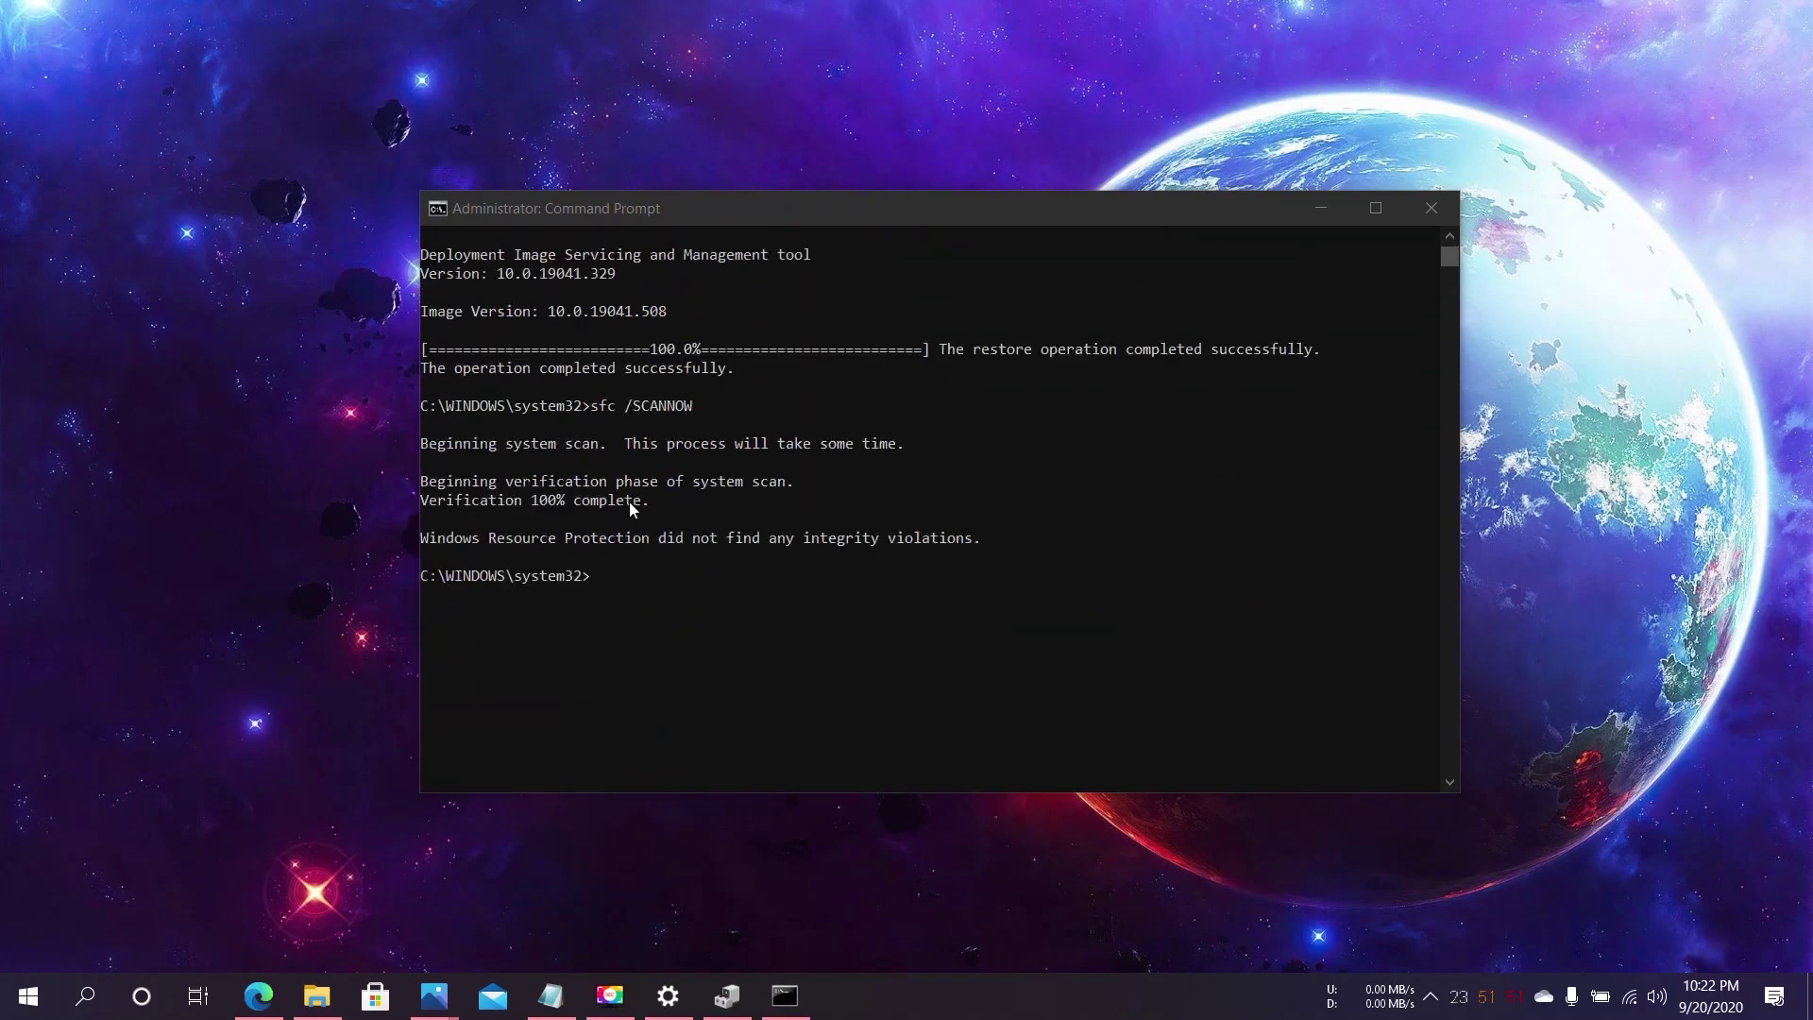
{"action": "scroll", "coordinate": [848, 507], "scroll_direction": "up", "scroll_amount": 3}
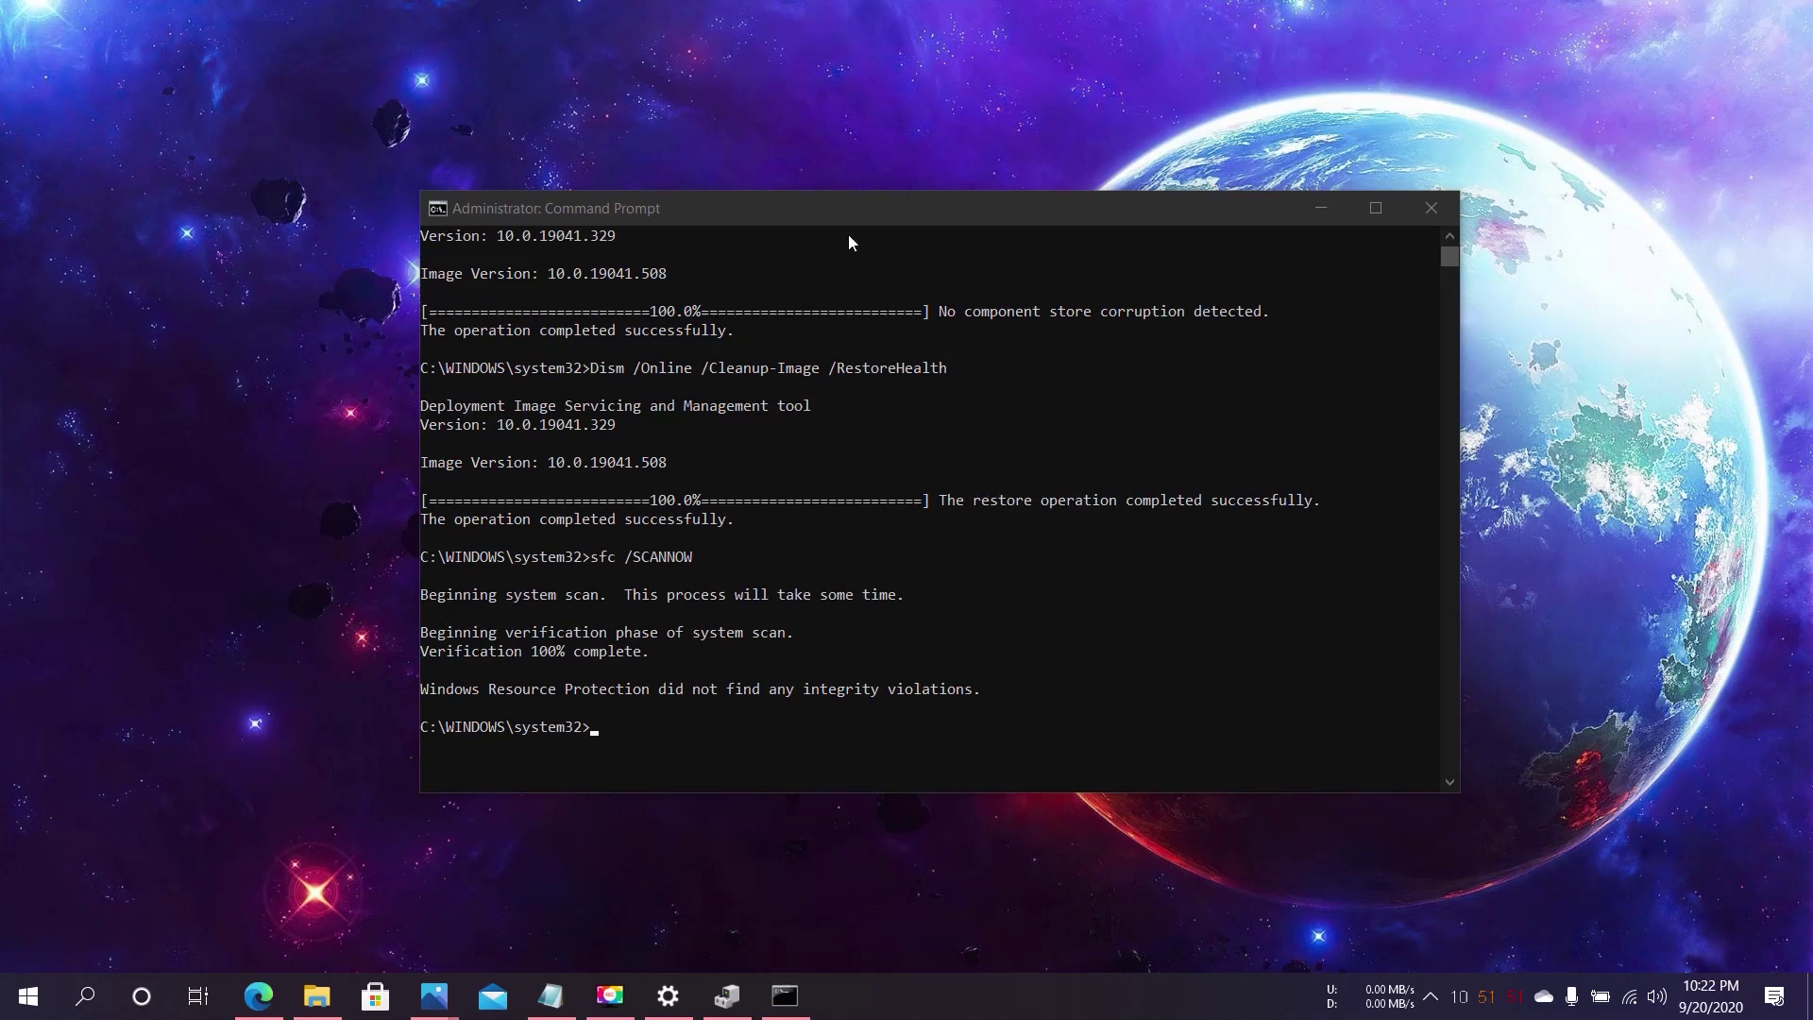
{"action": "left_click_drag", "start_coordinate": [848, 212], "coordinate": [698, 128]}
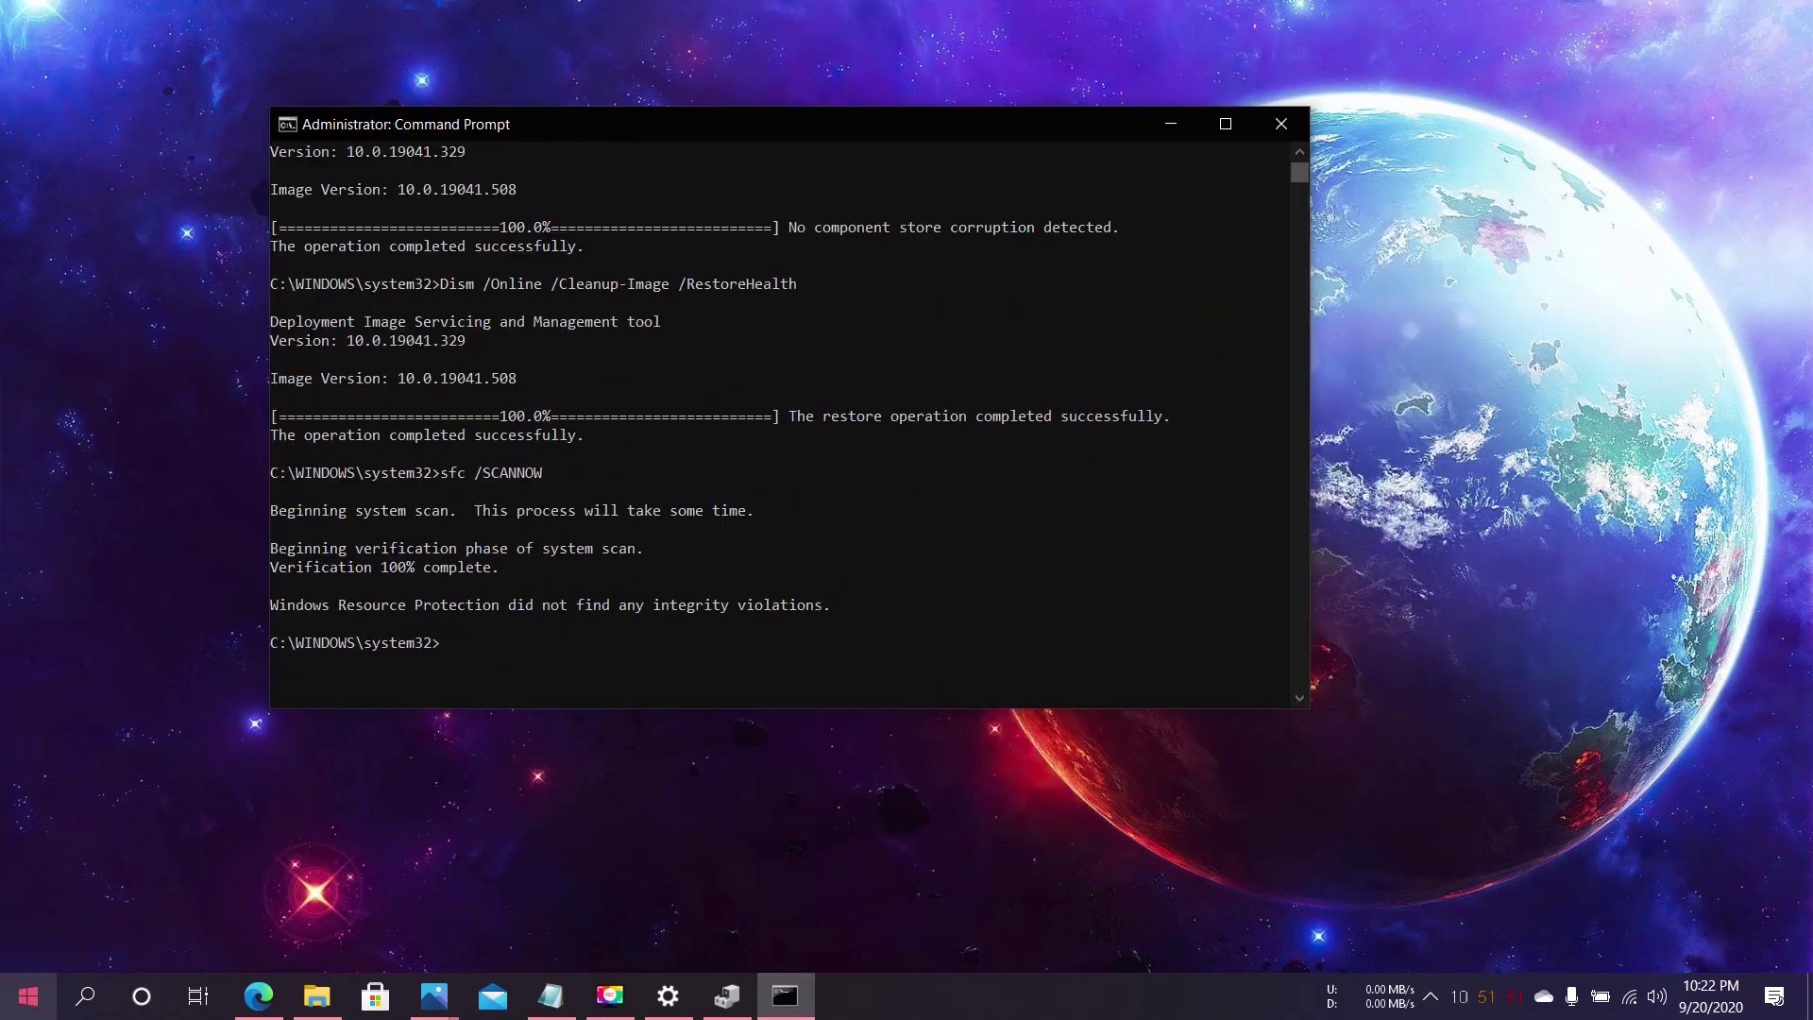
{"action": "left_click", "coordinate": [29, 996]}
{"action": "left_click", "coordinate": [1006, 499]}
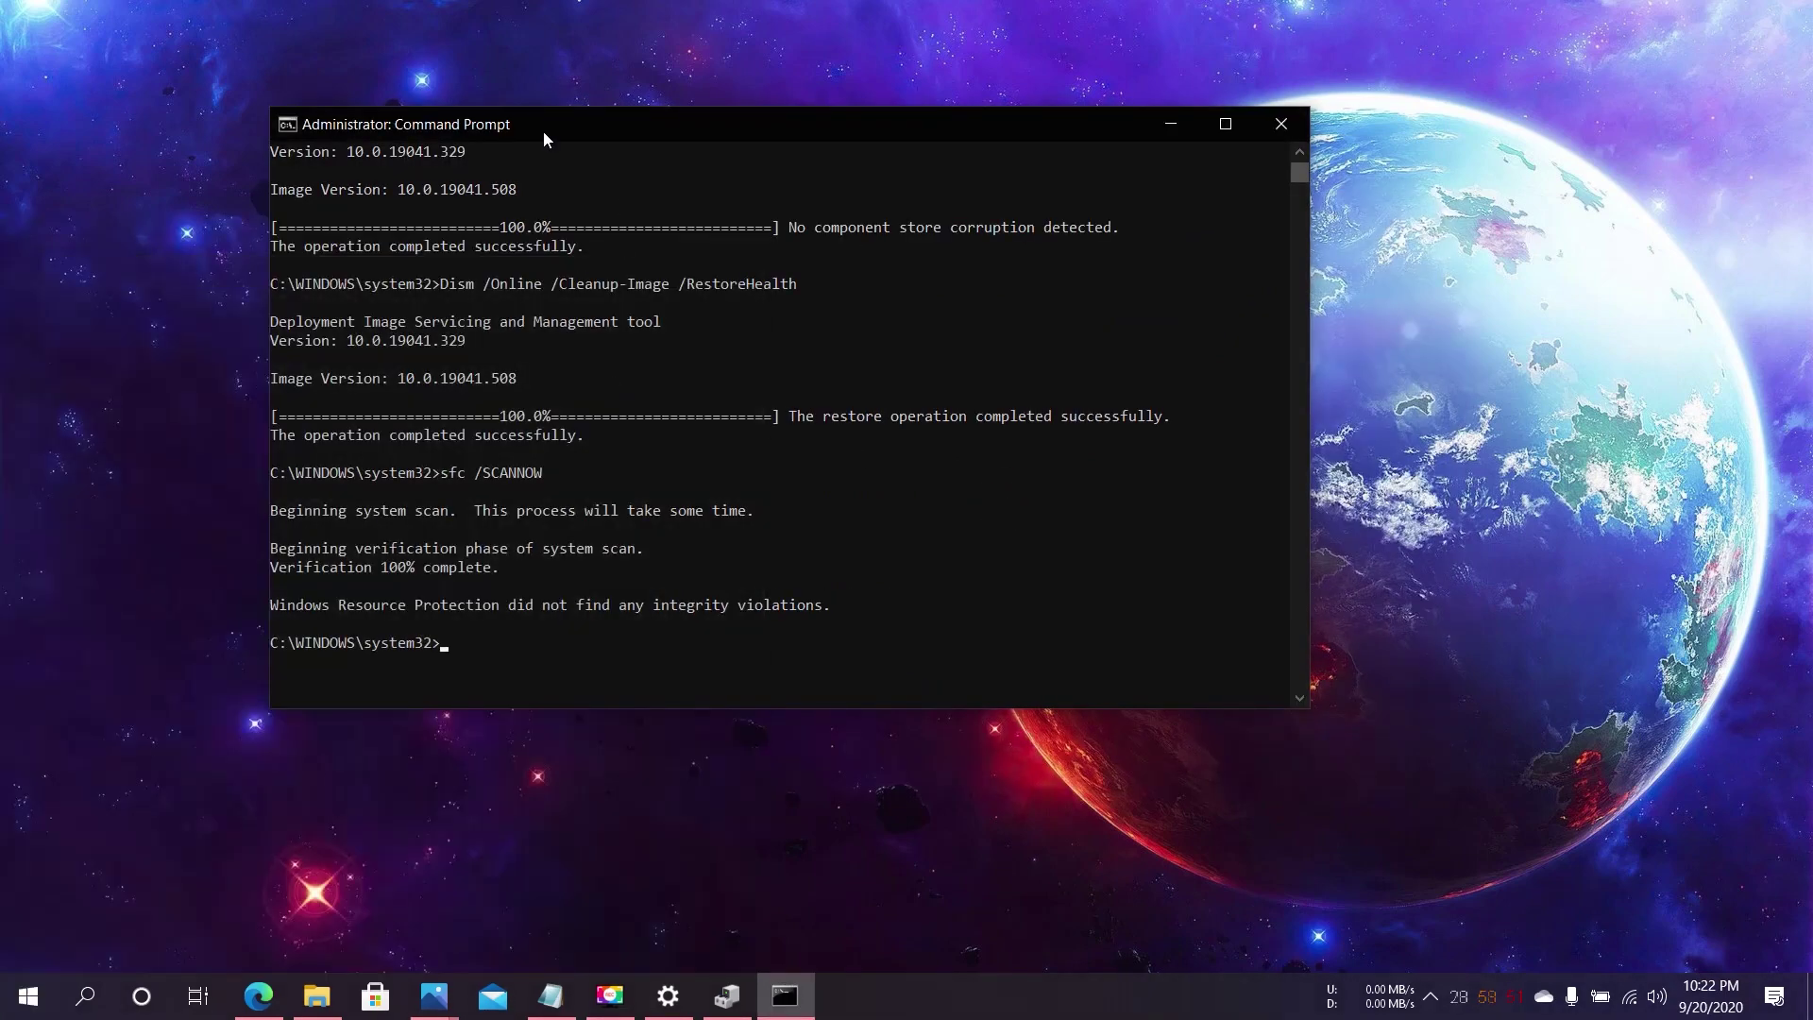
{"action": "left_click_drag", "start_coordinate": [543, 133], "coordinate": [697, 154]}
{"action": "key", "text": "super"}
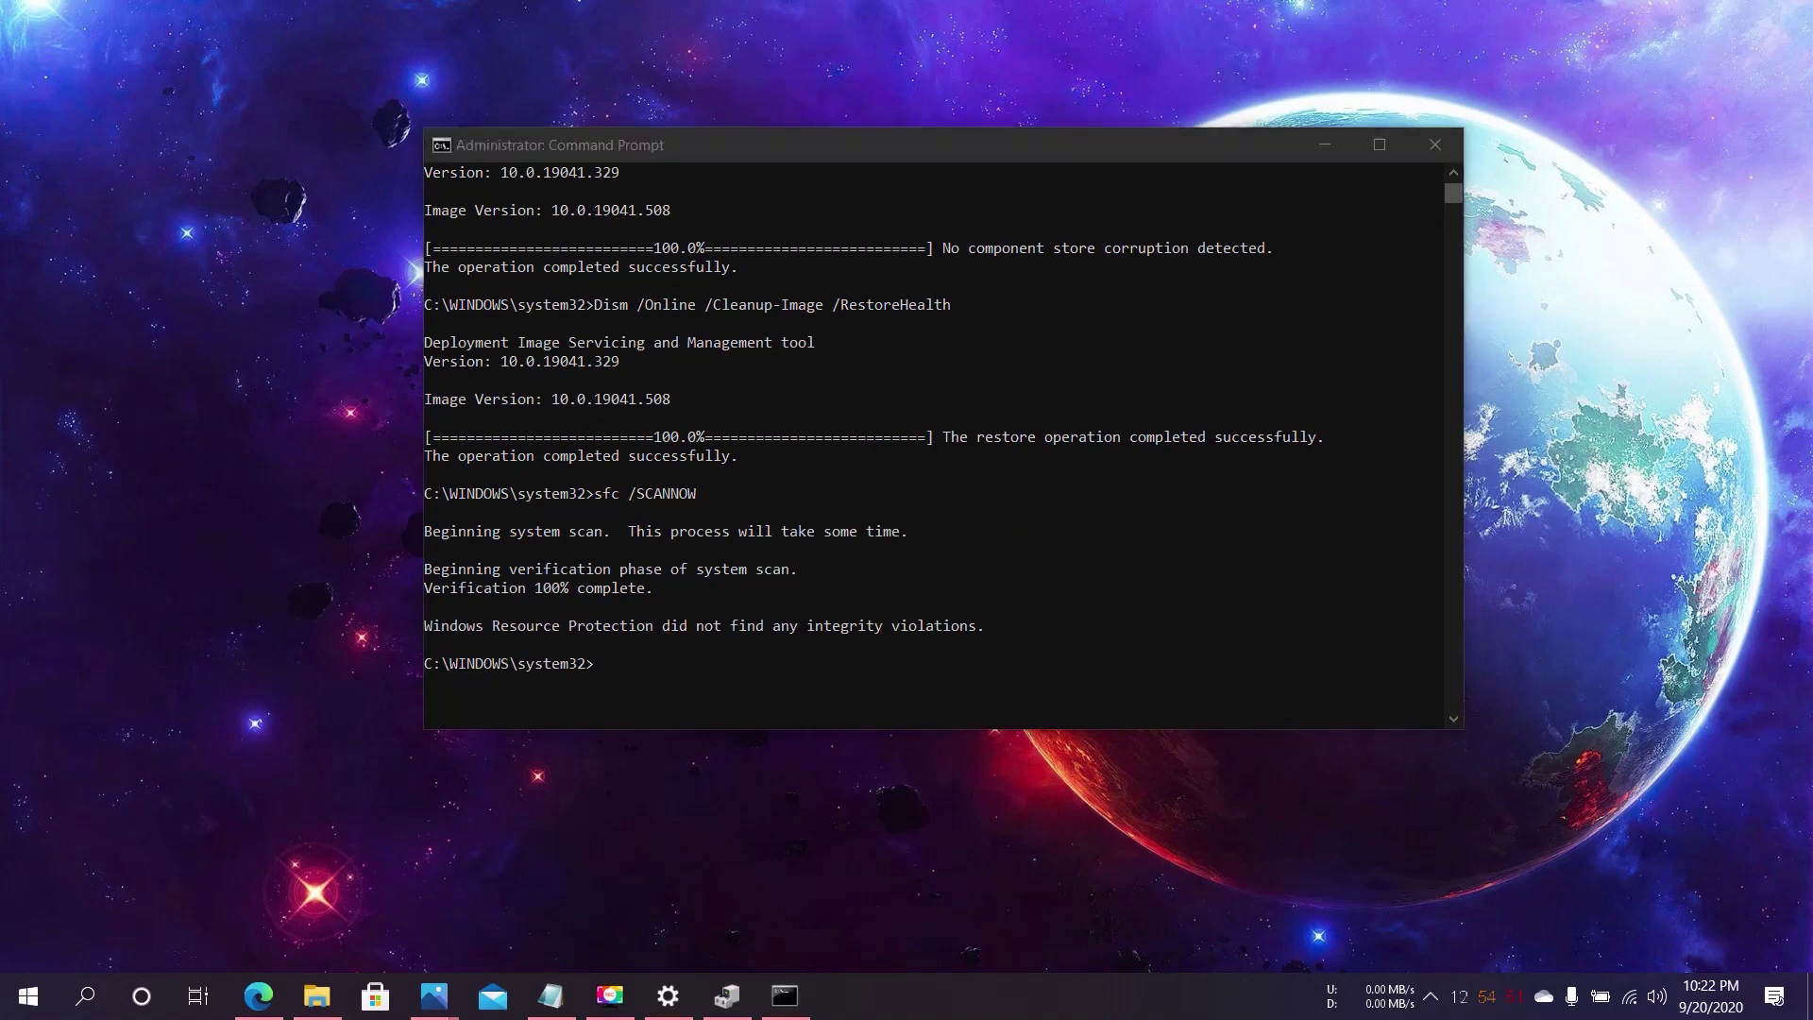
{"action": "scroll", "coordinate": [187, 739], "scroll_direction": "down", "scroll_amount": 10}
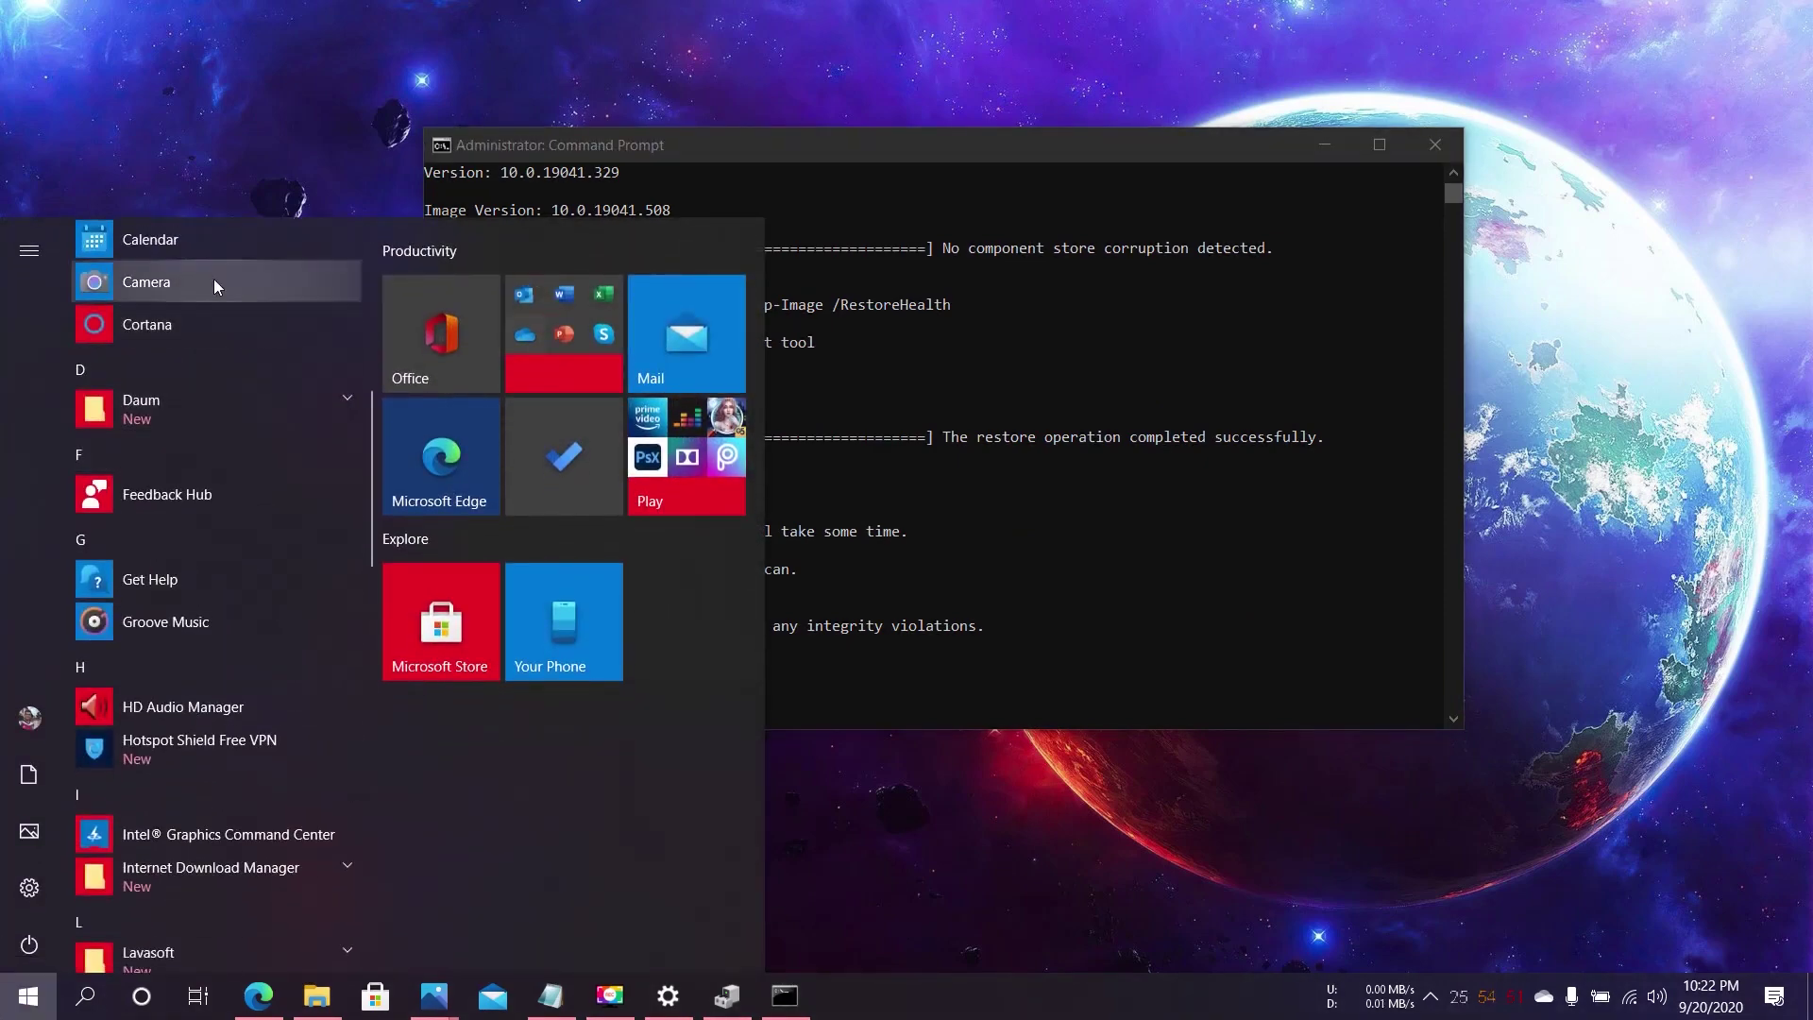
{"action": "scroll", "coordinate": [242, 285], "scroll_direction": "up", "scroll_amount": 2}
{"action": "left_click", "coordinate": [415, 136]}
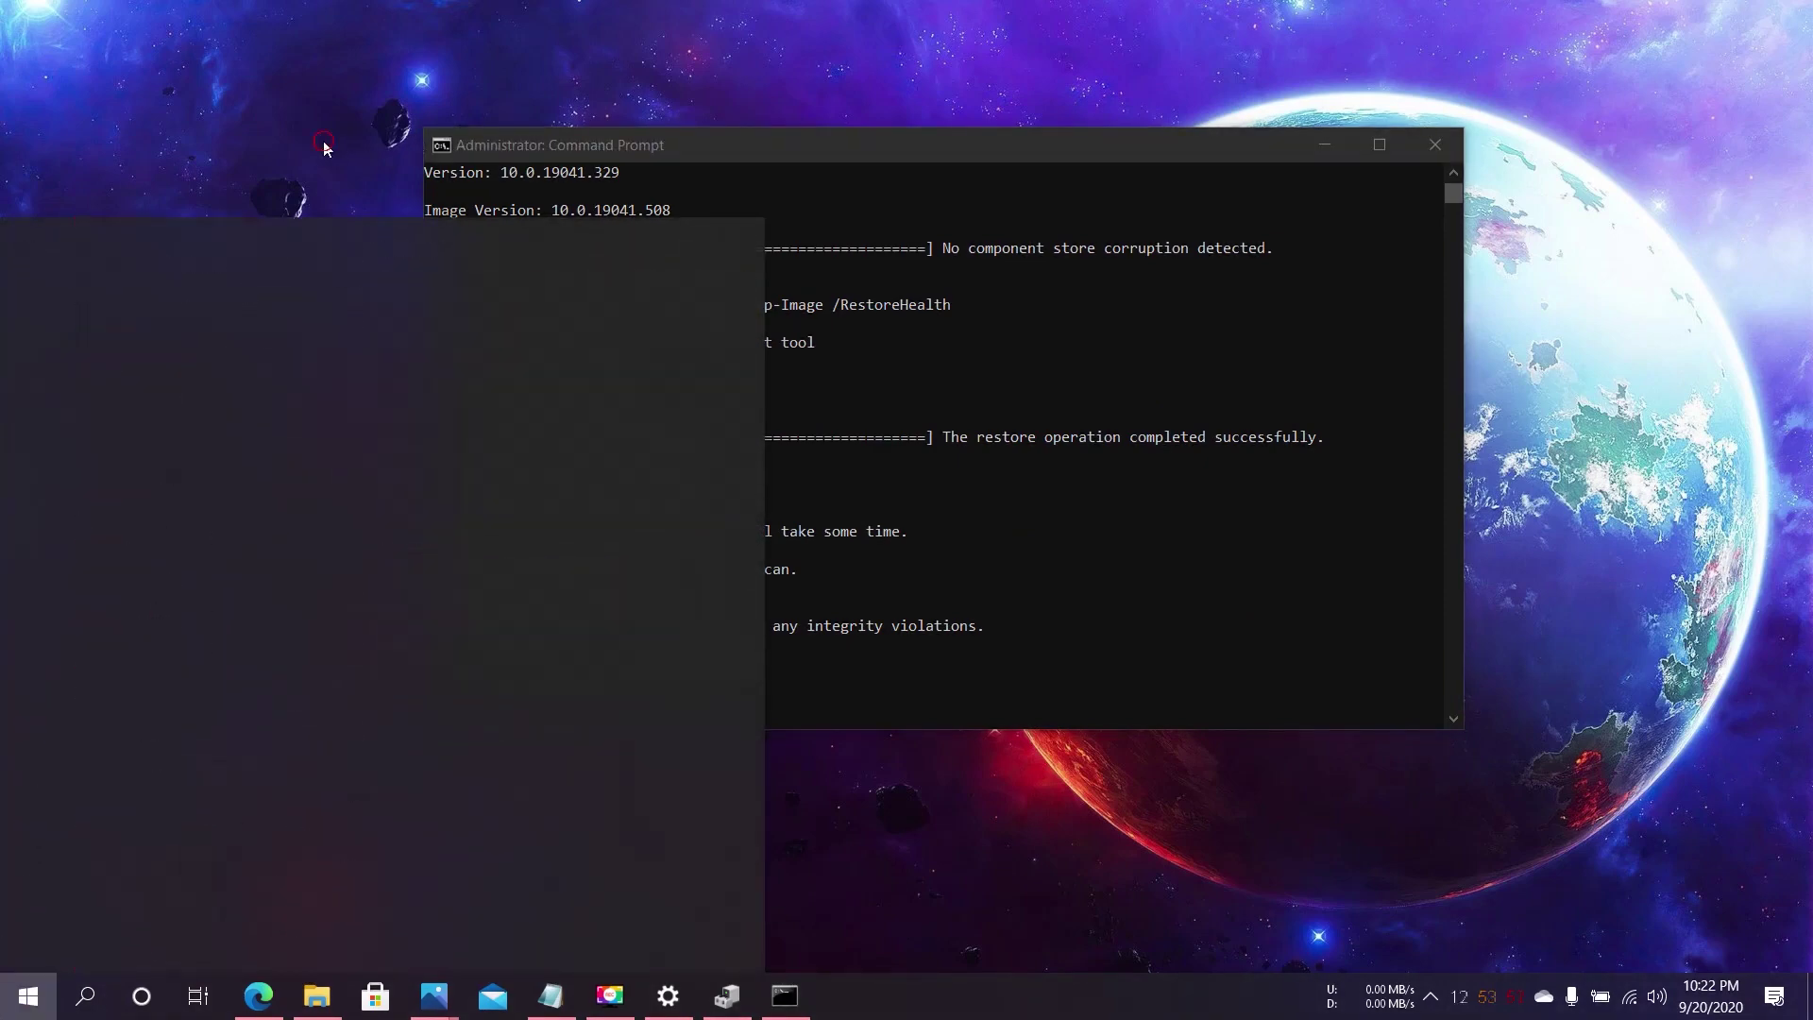
{"action": "left_click", "coordinate": [699, 156]}
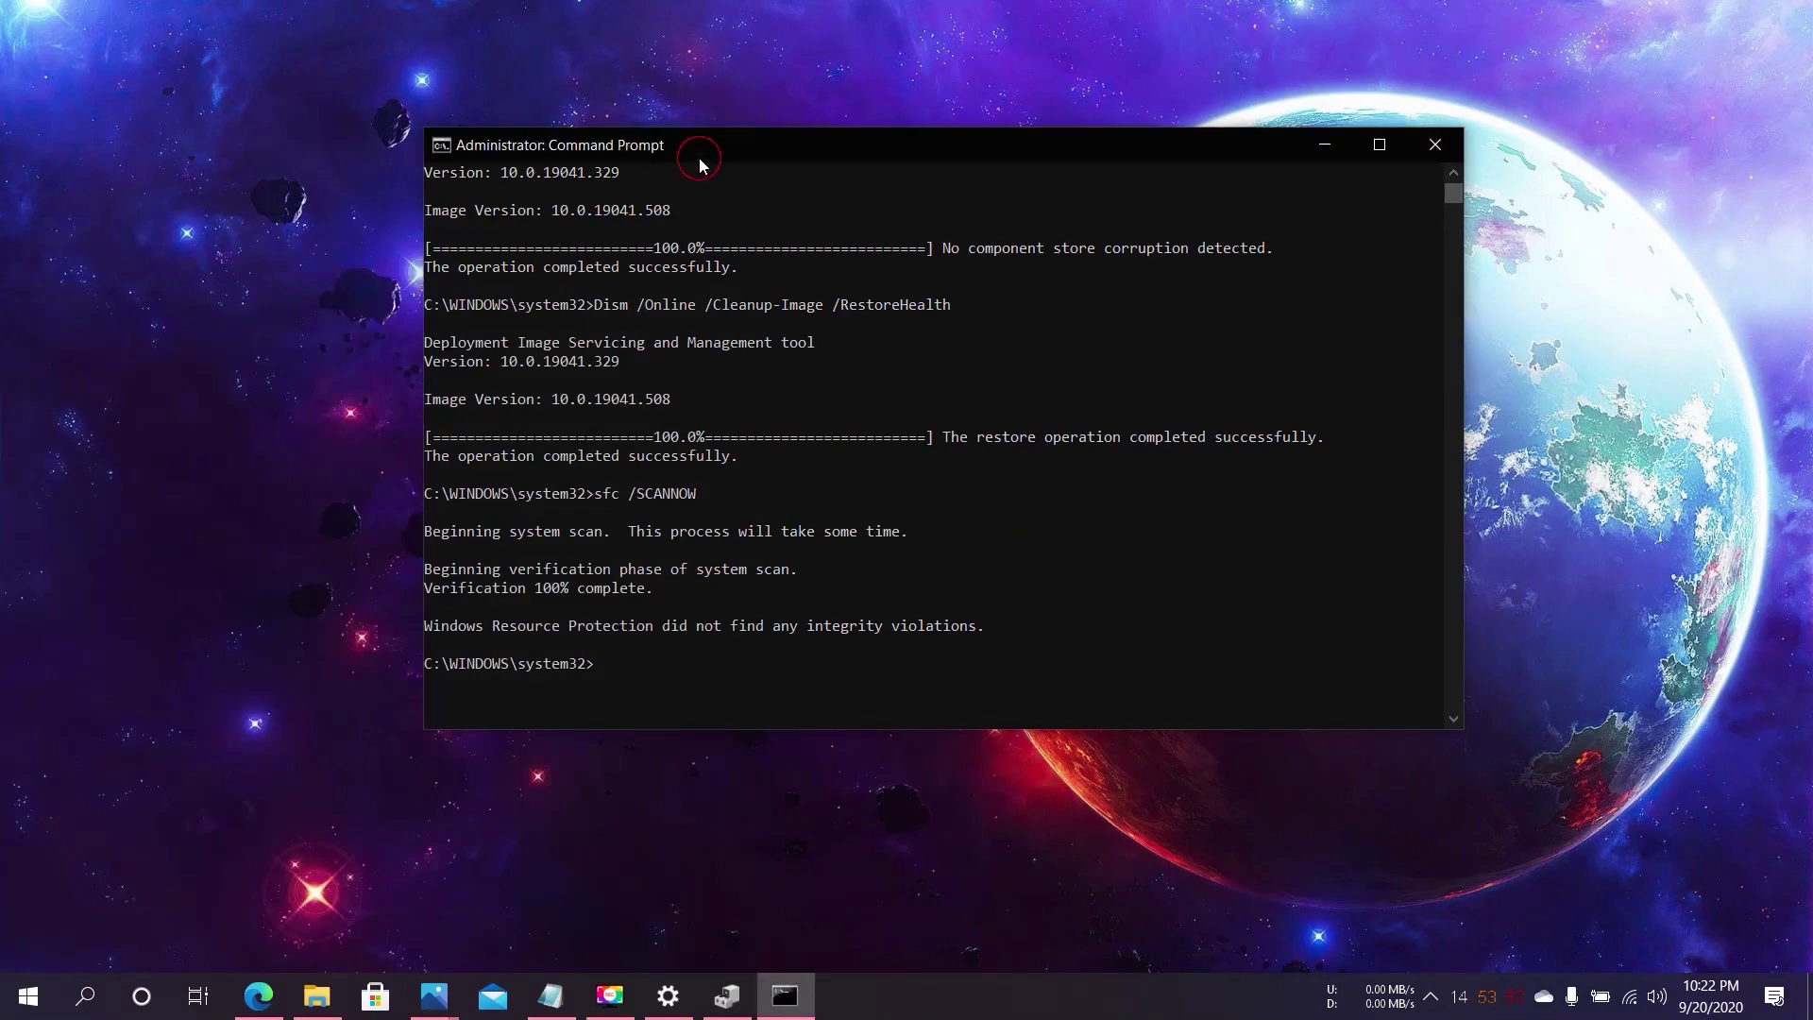
{"action": "left_click", "coordinate": [1341, 151]}
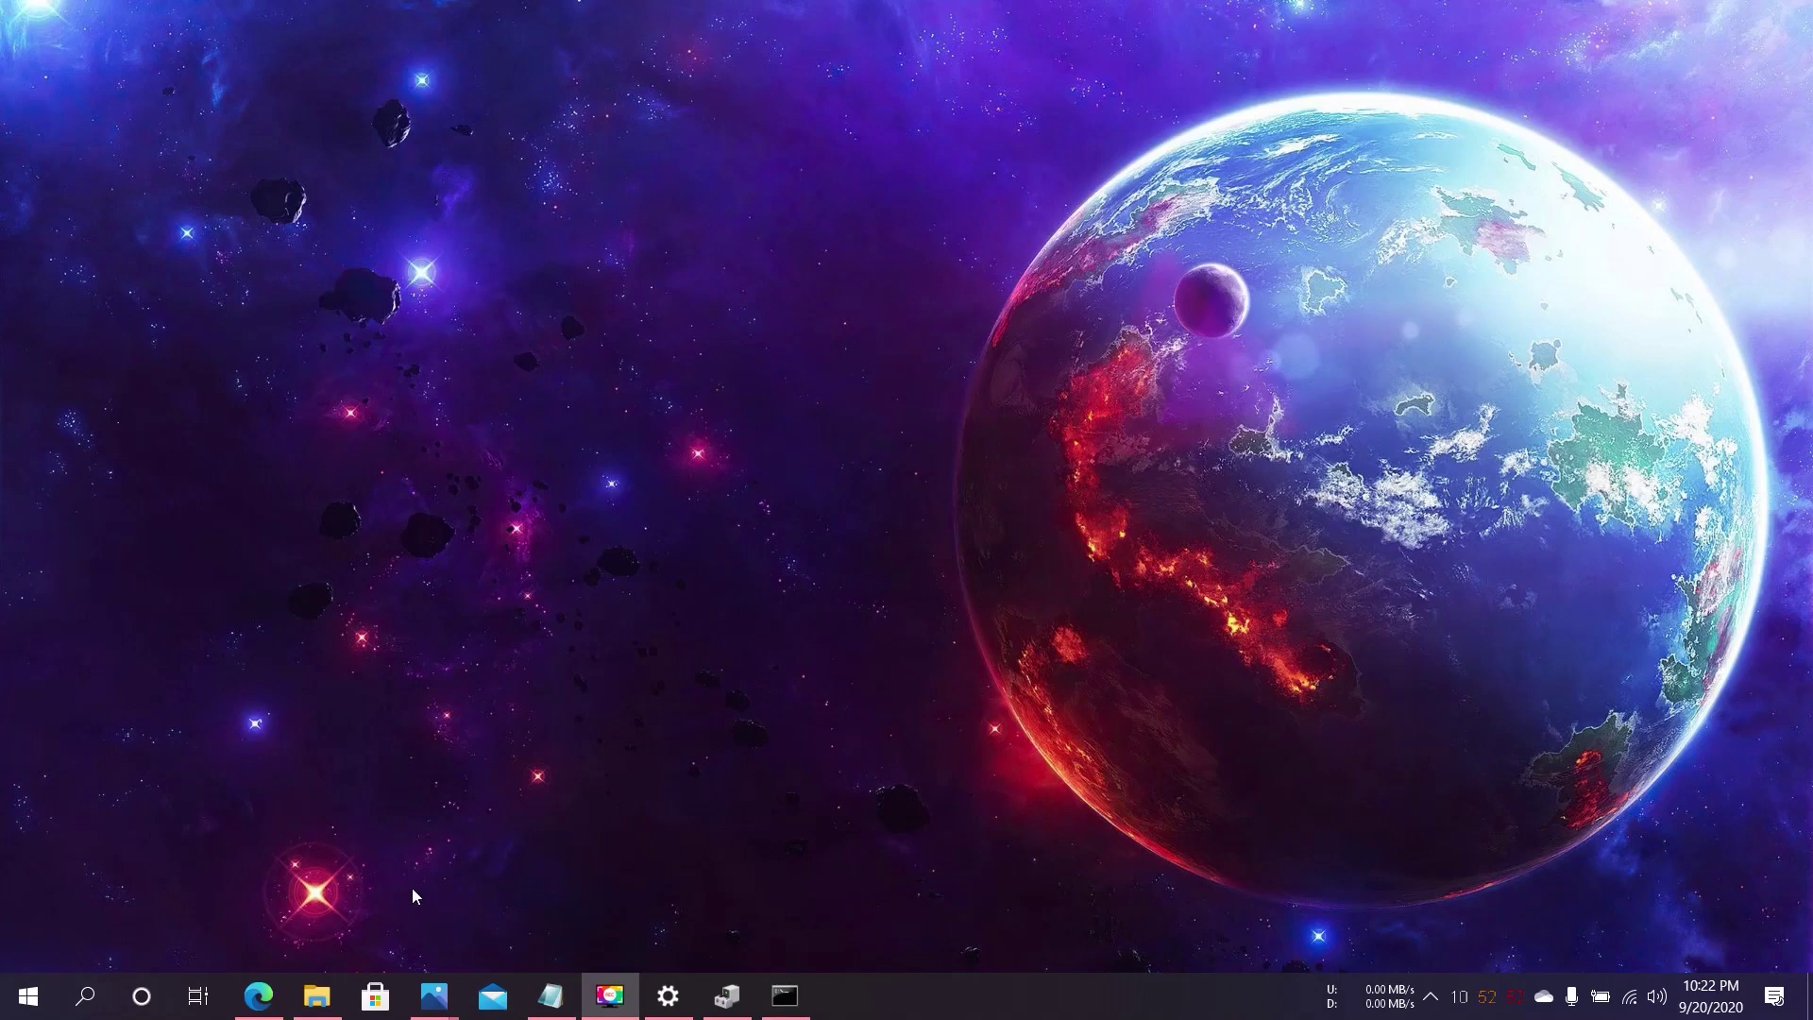
- Open Control Panel by searching 'control' from the Start menu
{"action": "left_click", "coordinate": [28, 996]}
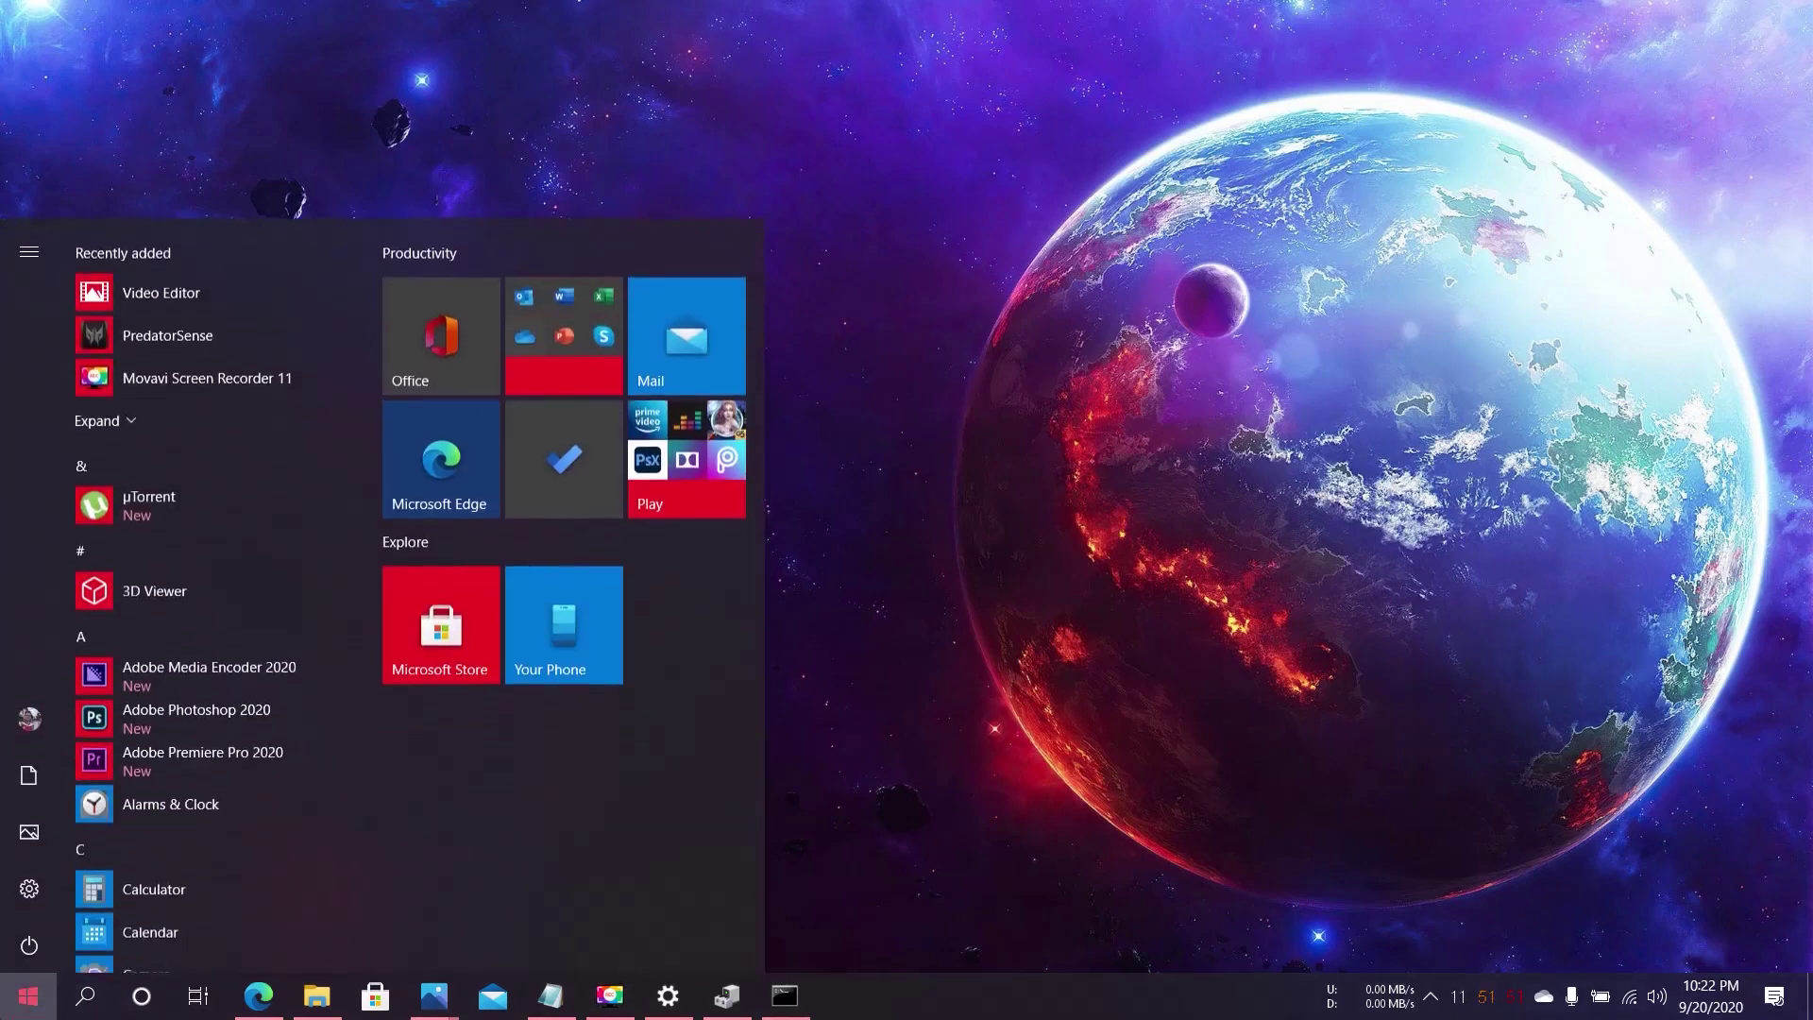
{"action": "type", "text": "control"}
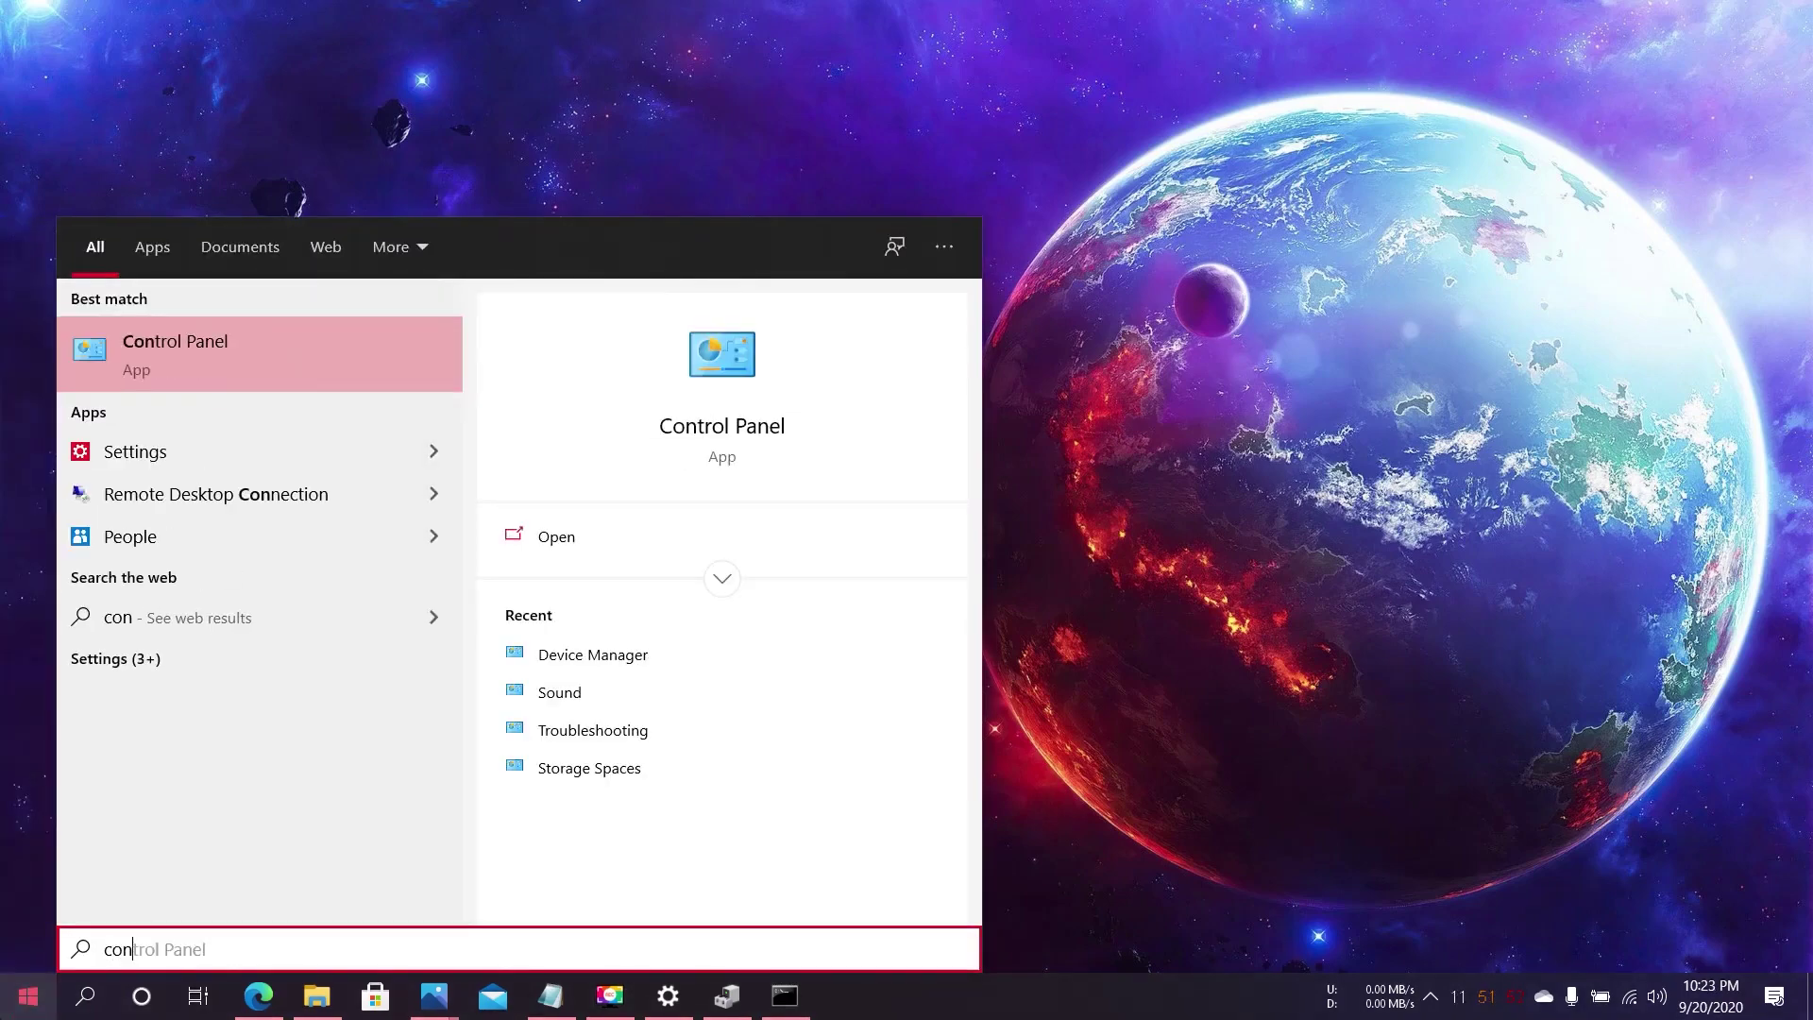
{"action": "left_click", "coordinate": [258, 353]}
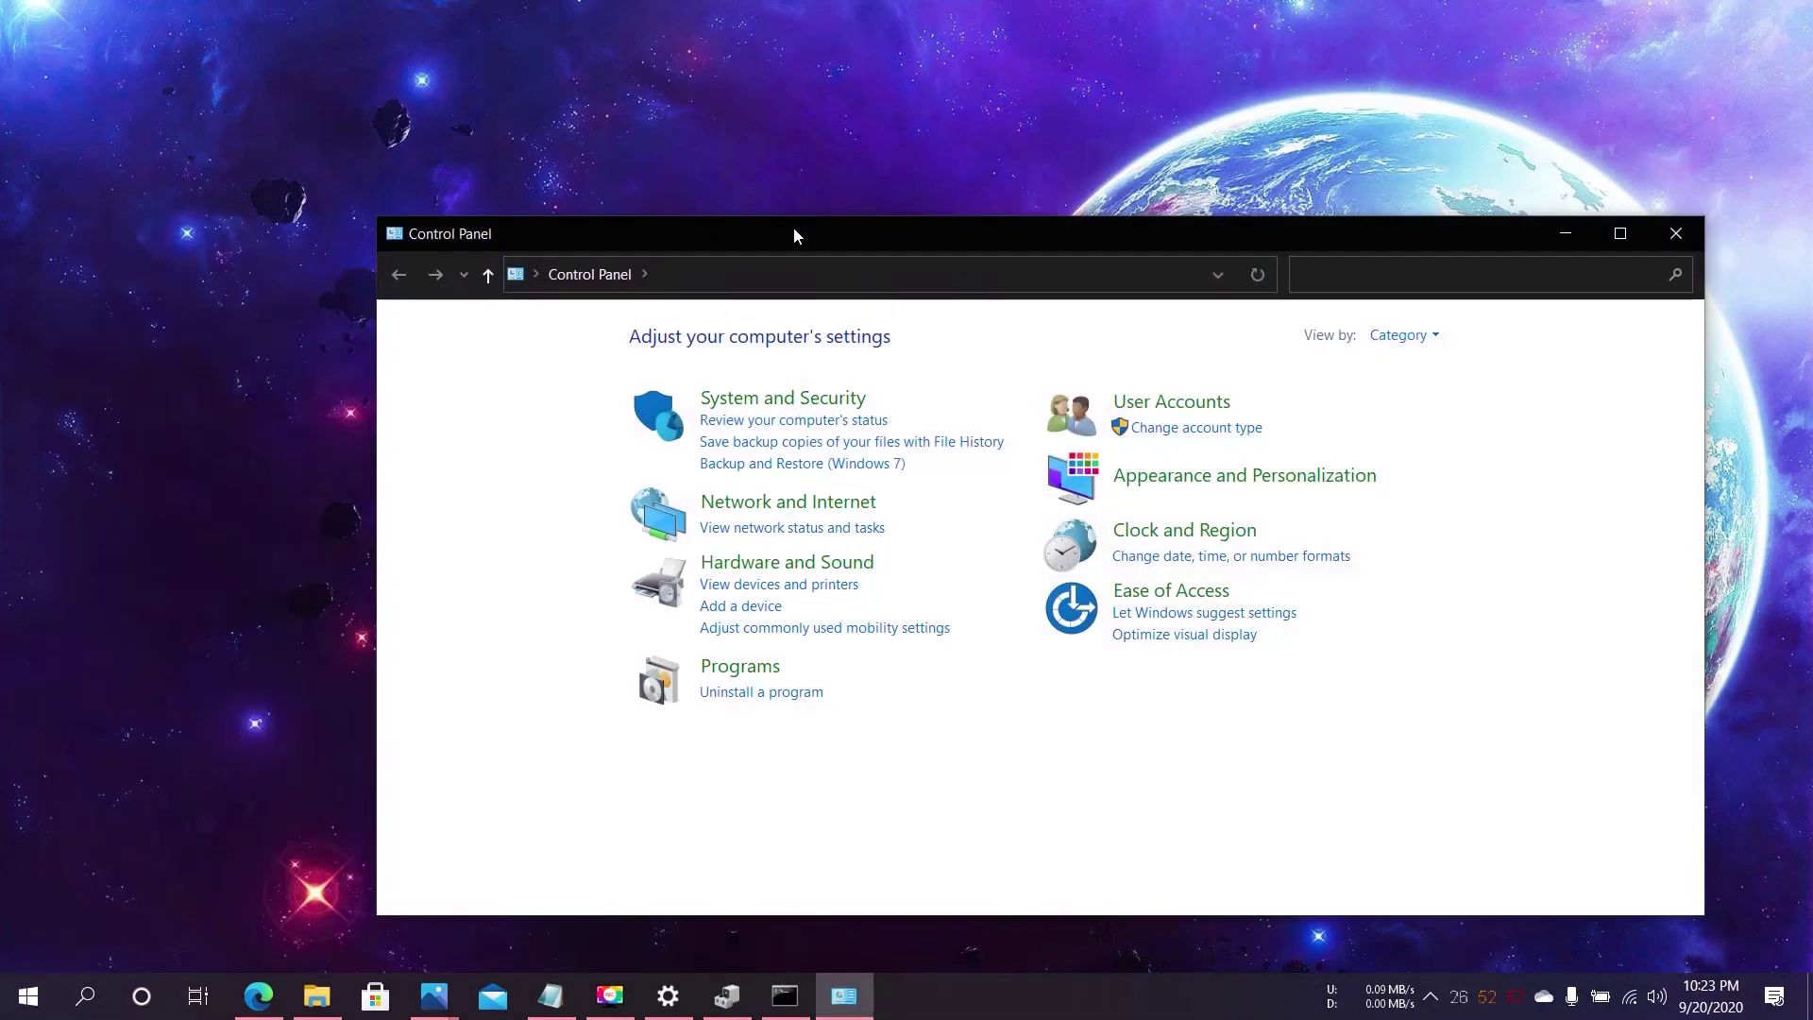
{"action": "left_click_drag", "start_coordinate": [694, 236], "coordinate": [481, 140]}
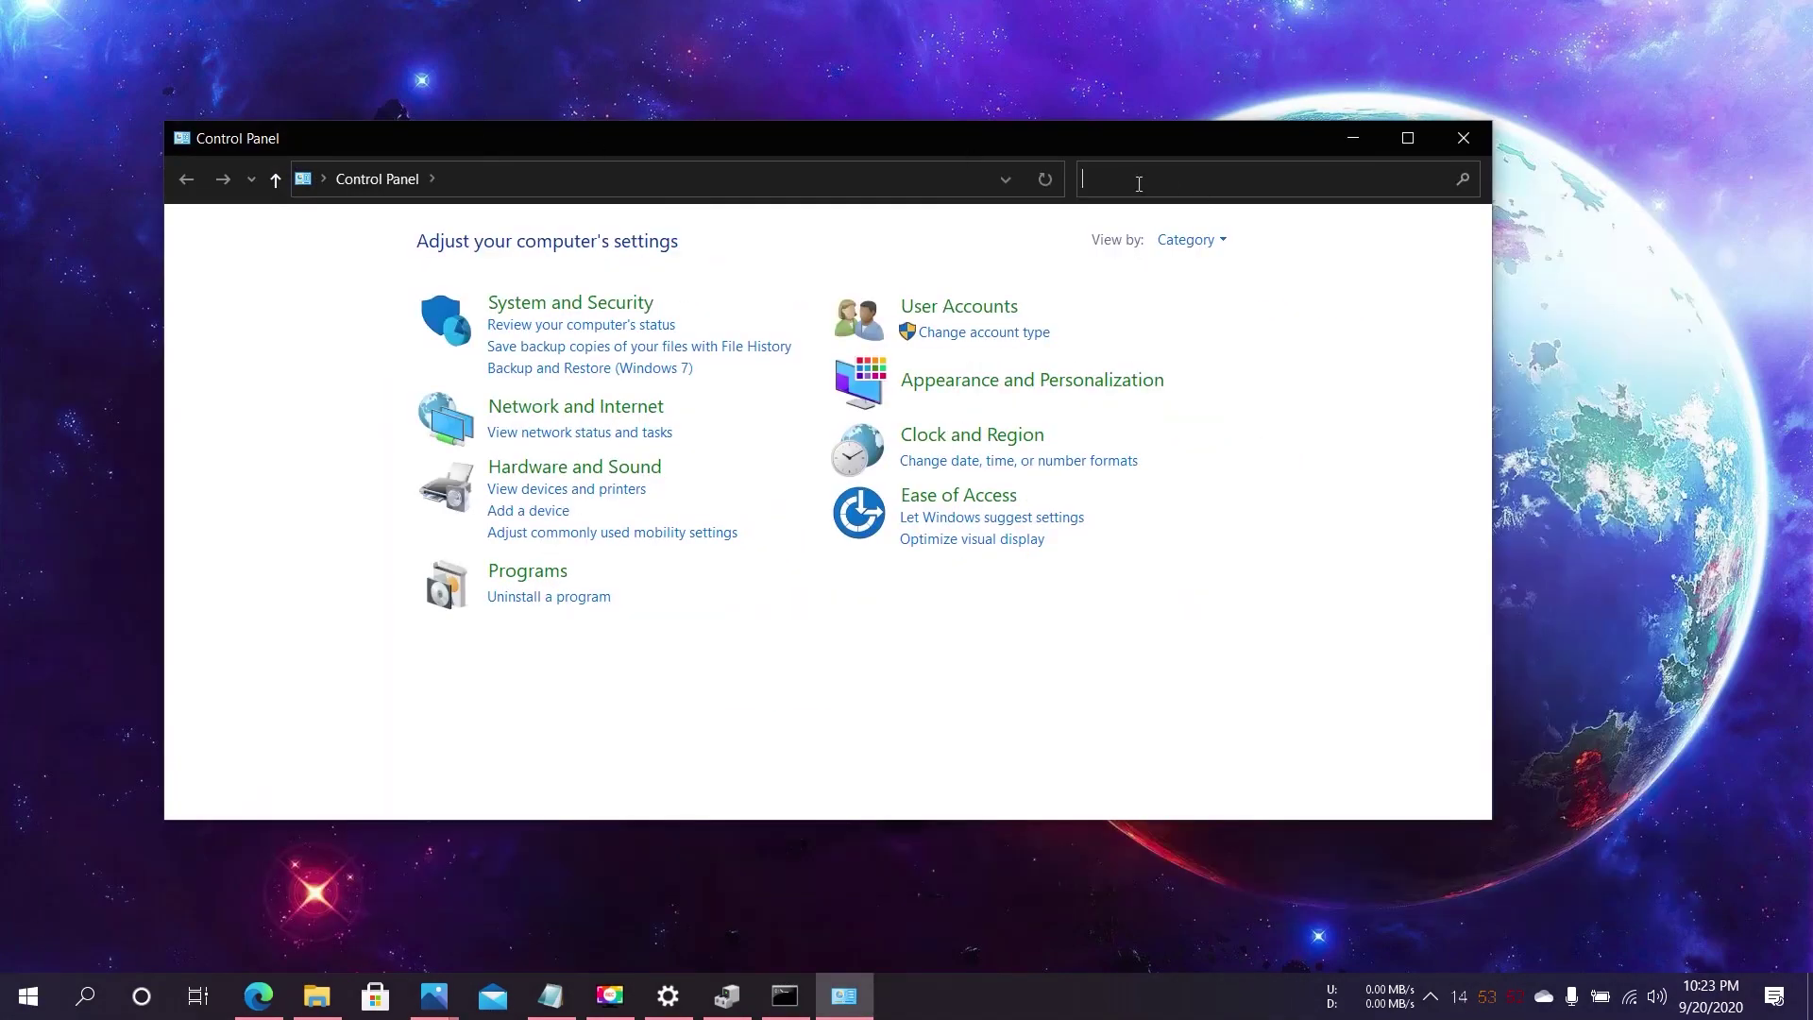
- Search Control Panel for 'hardware and devices trouble' and confirm no items match
{"action": "type", "text": "hardwaare"}
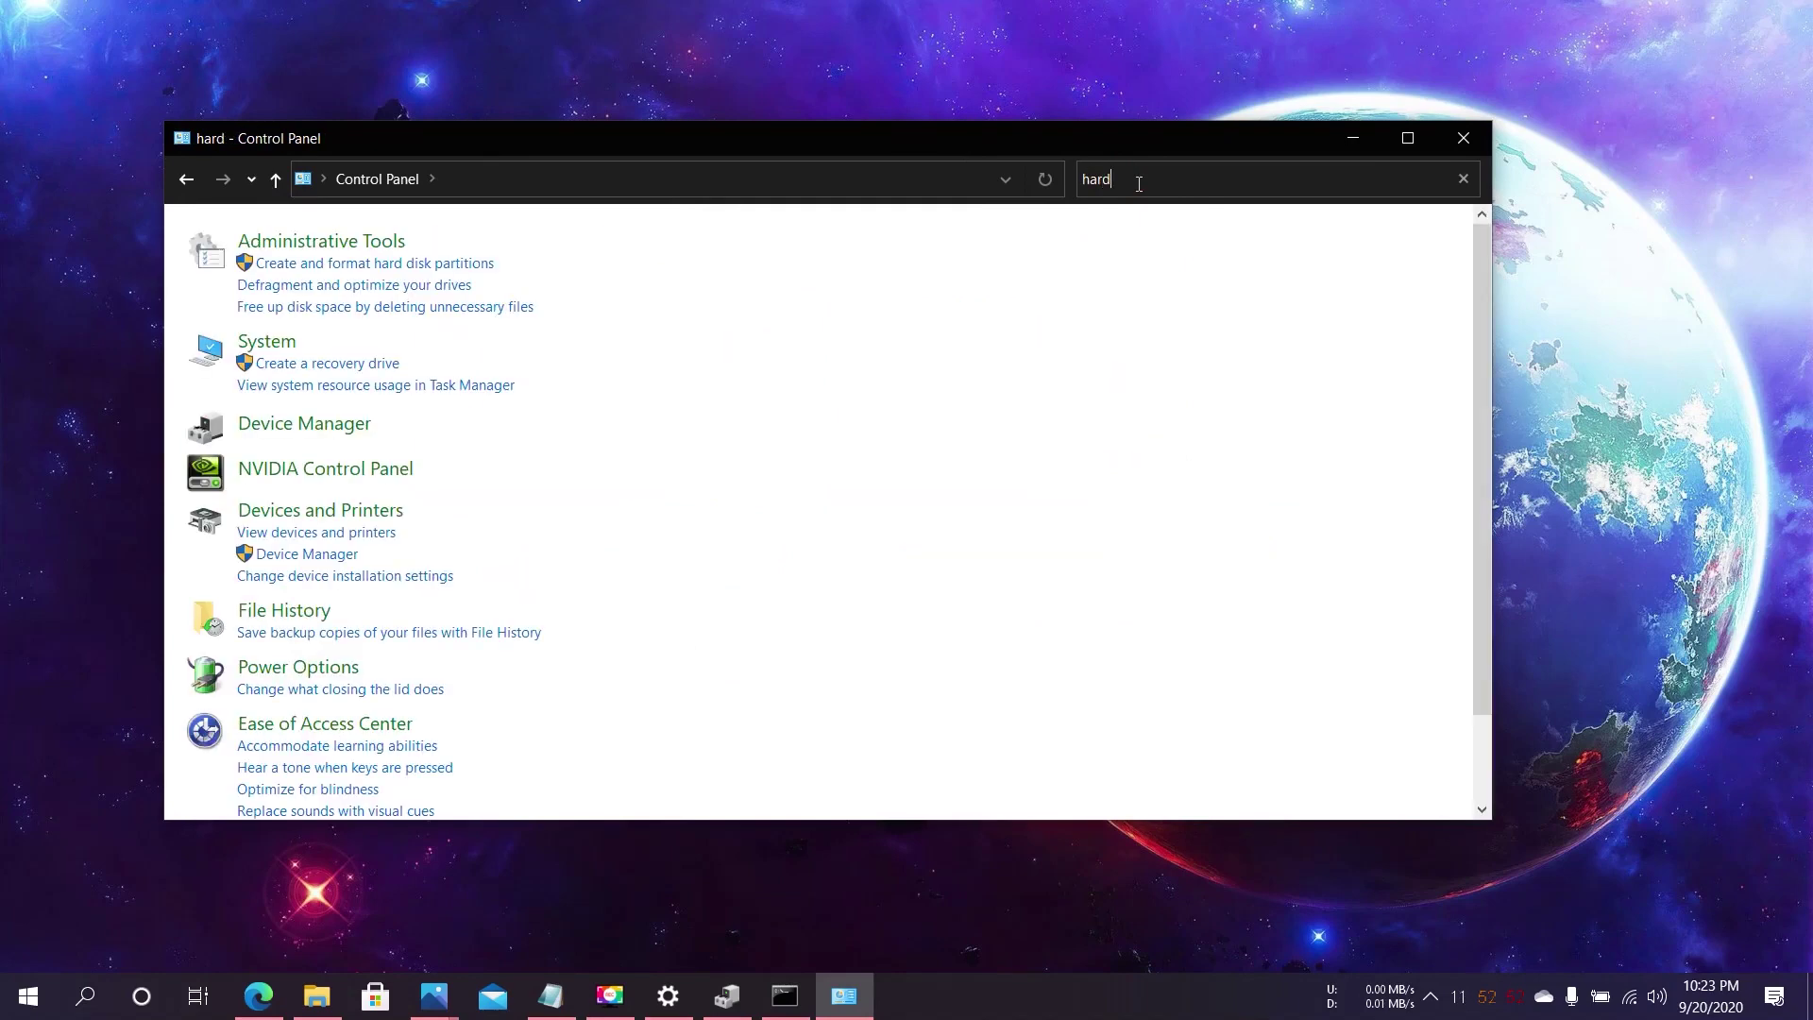
{"action": "key", "text": "BackSpace"}
{"action": "key", "text": "BackSpace"}
{"action": "key", "text": "BackSpace"}
{"action": "type", "text": "re and devices "}
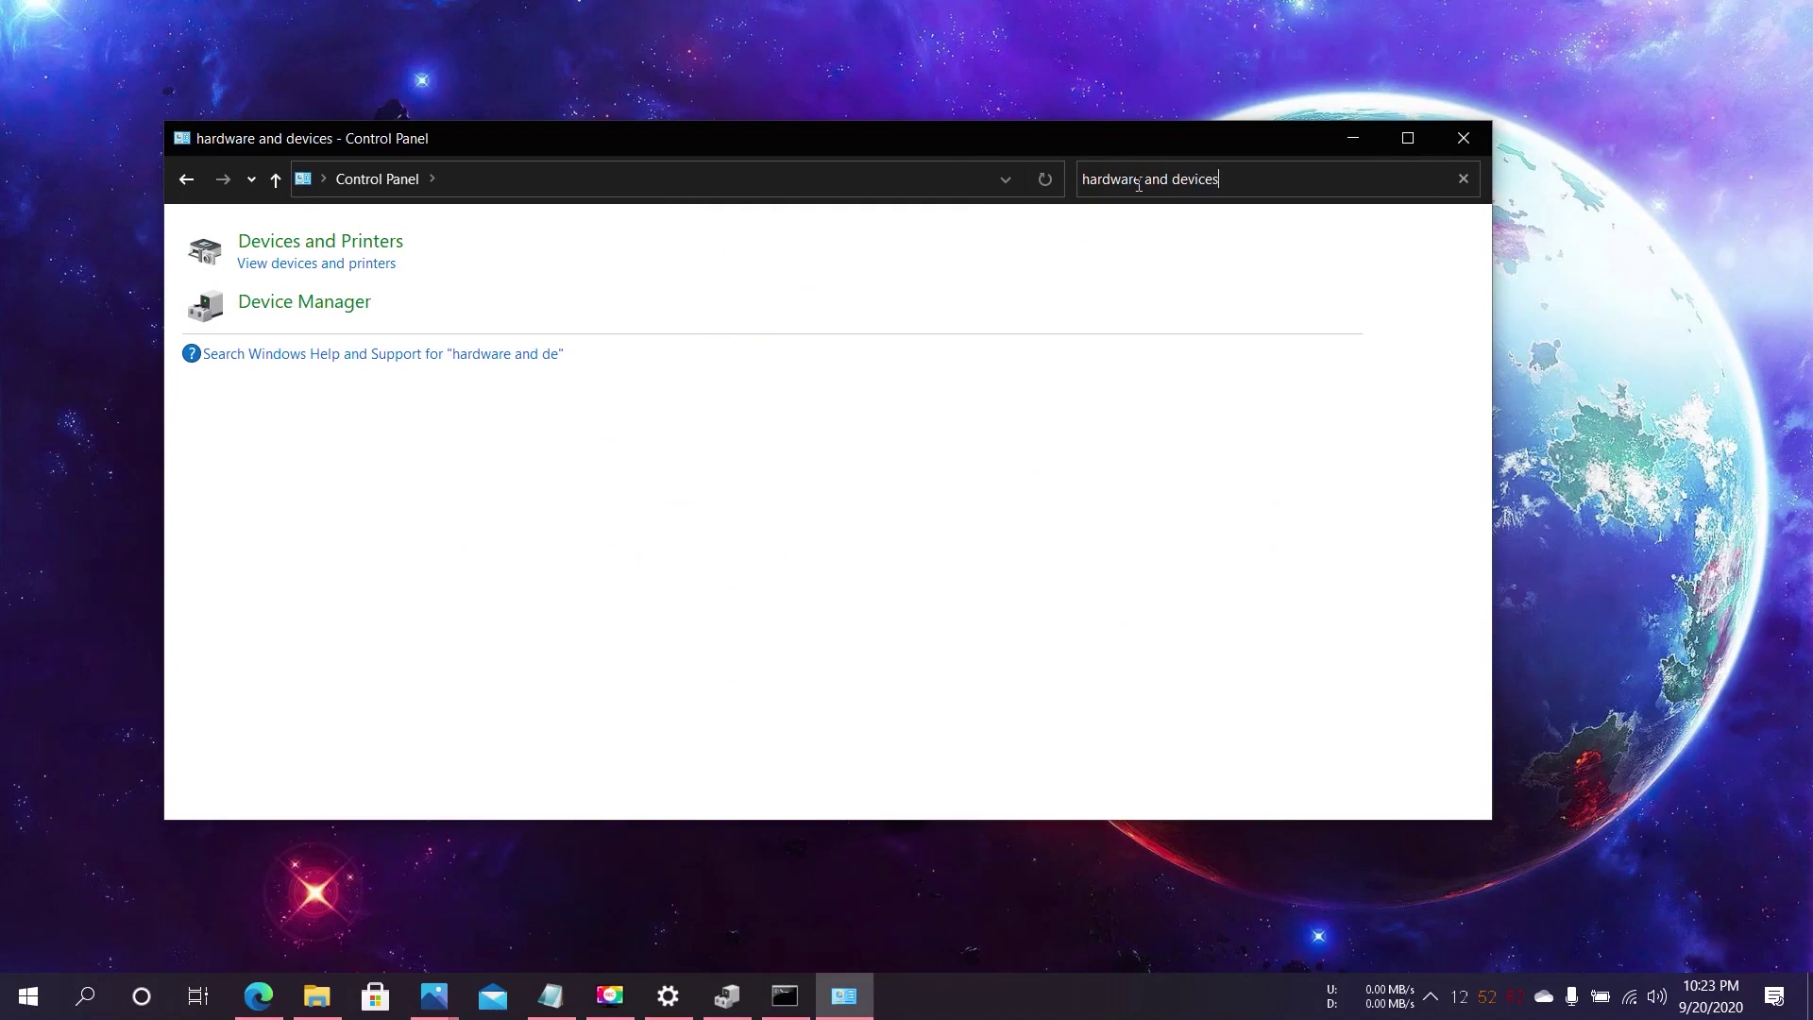
{"action": "type", "text": "trouble"}
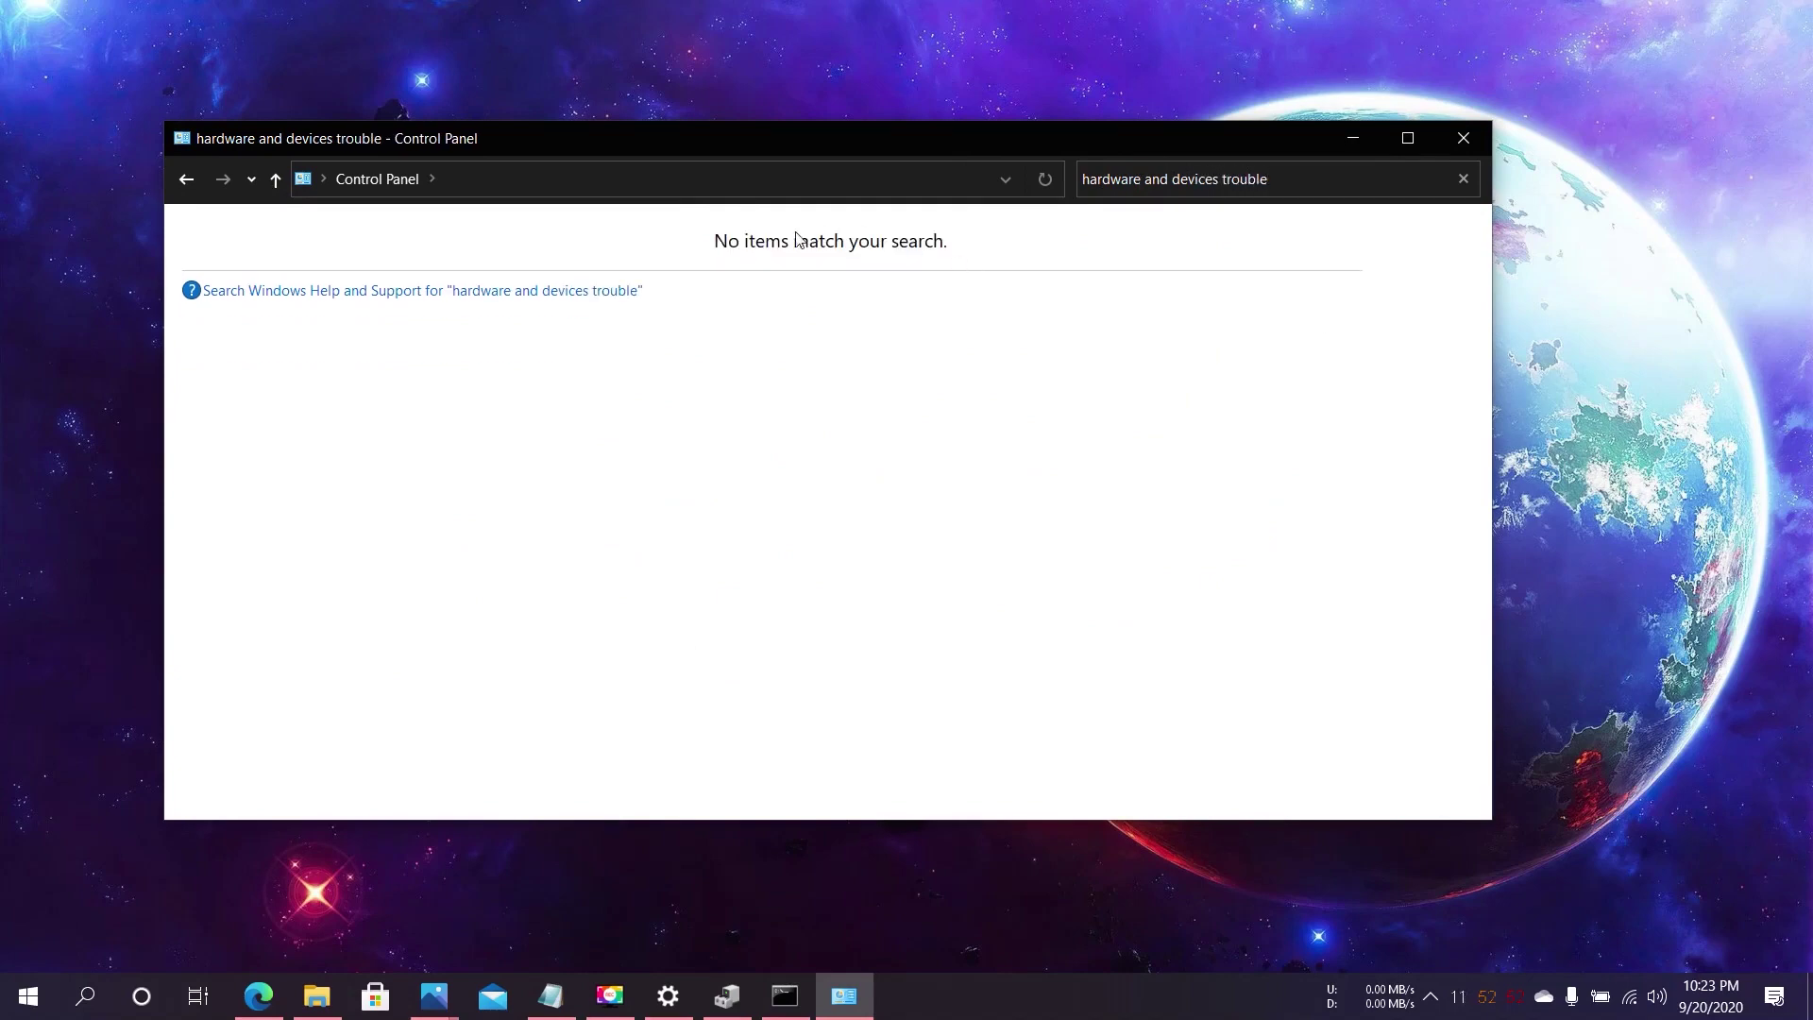
{"action": "left_click", "coordinate": [711, 243]}
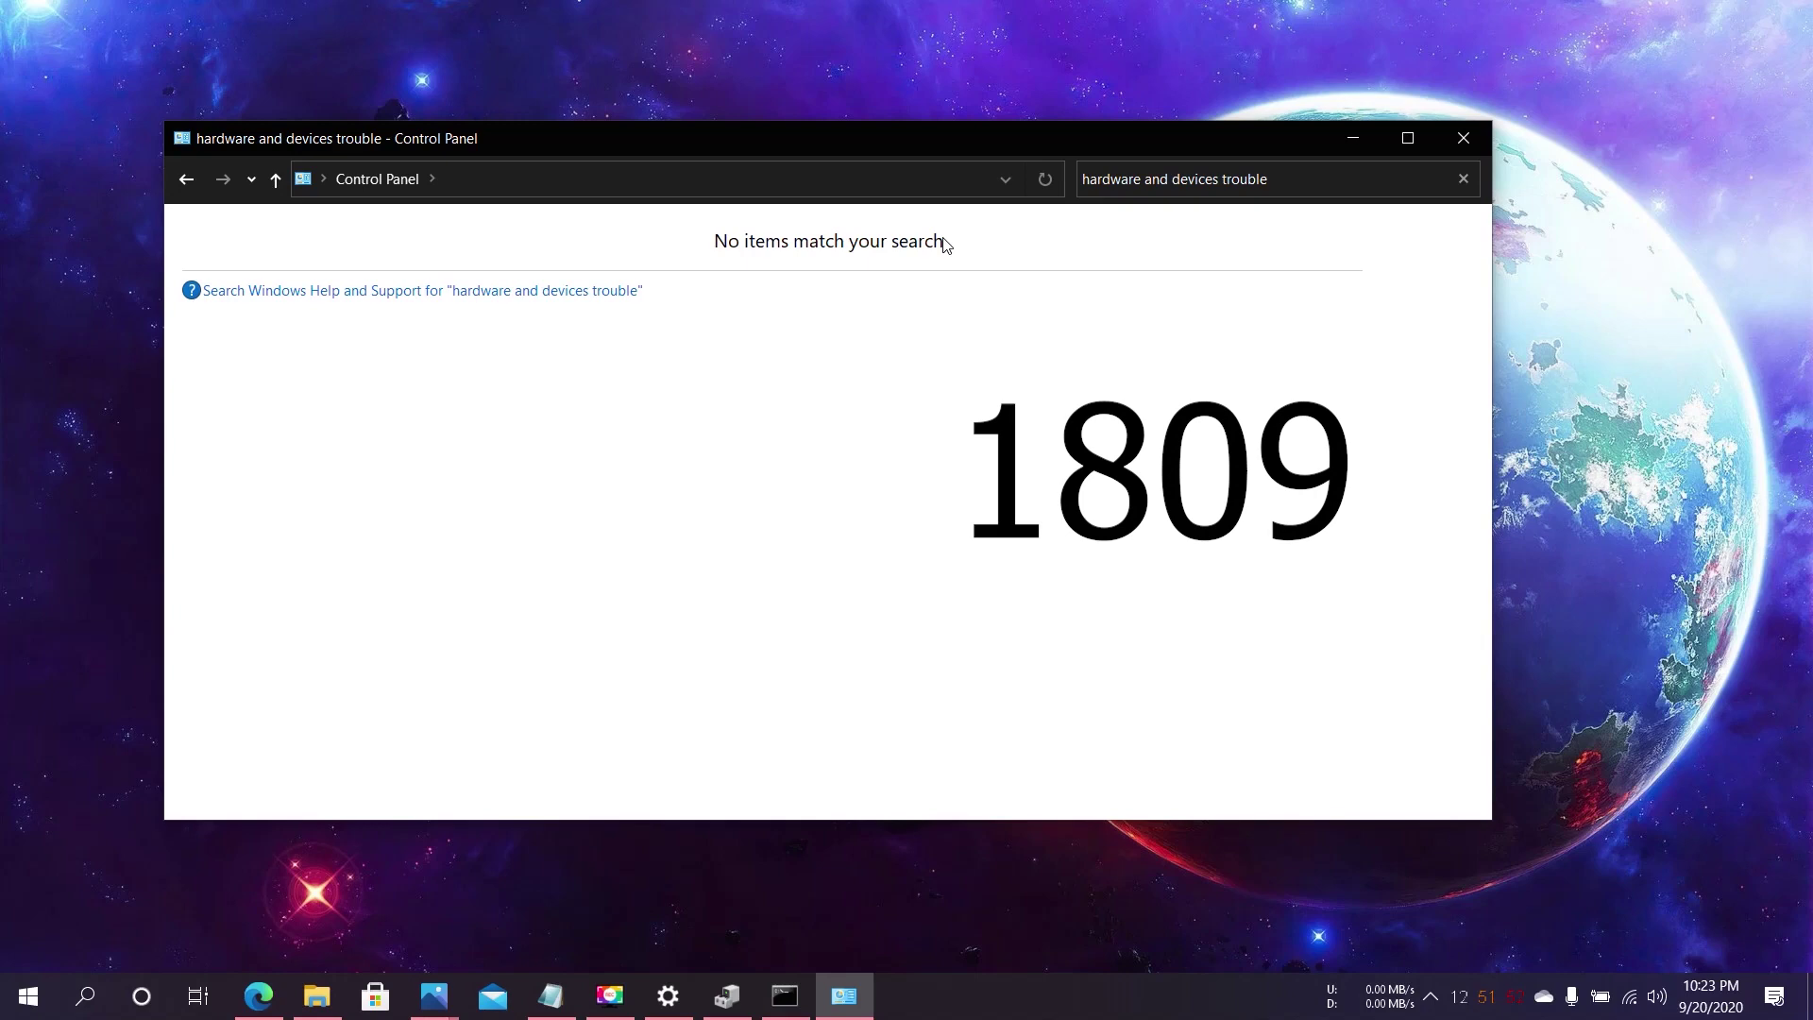
{"action": "left_click", "coordinate": [28, 996]}
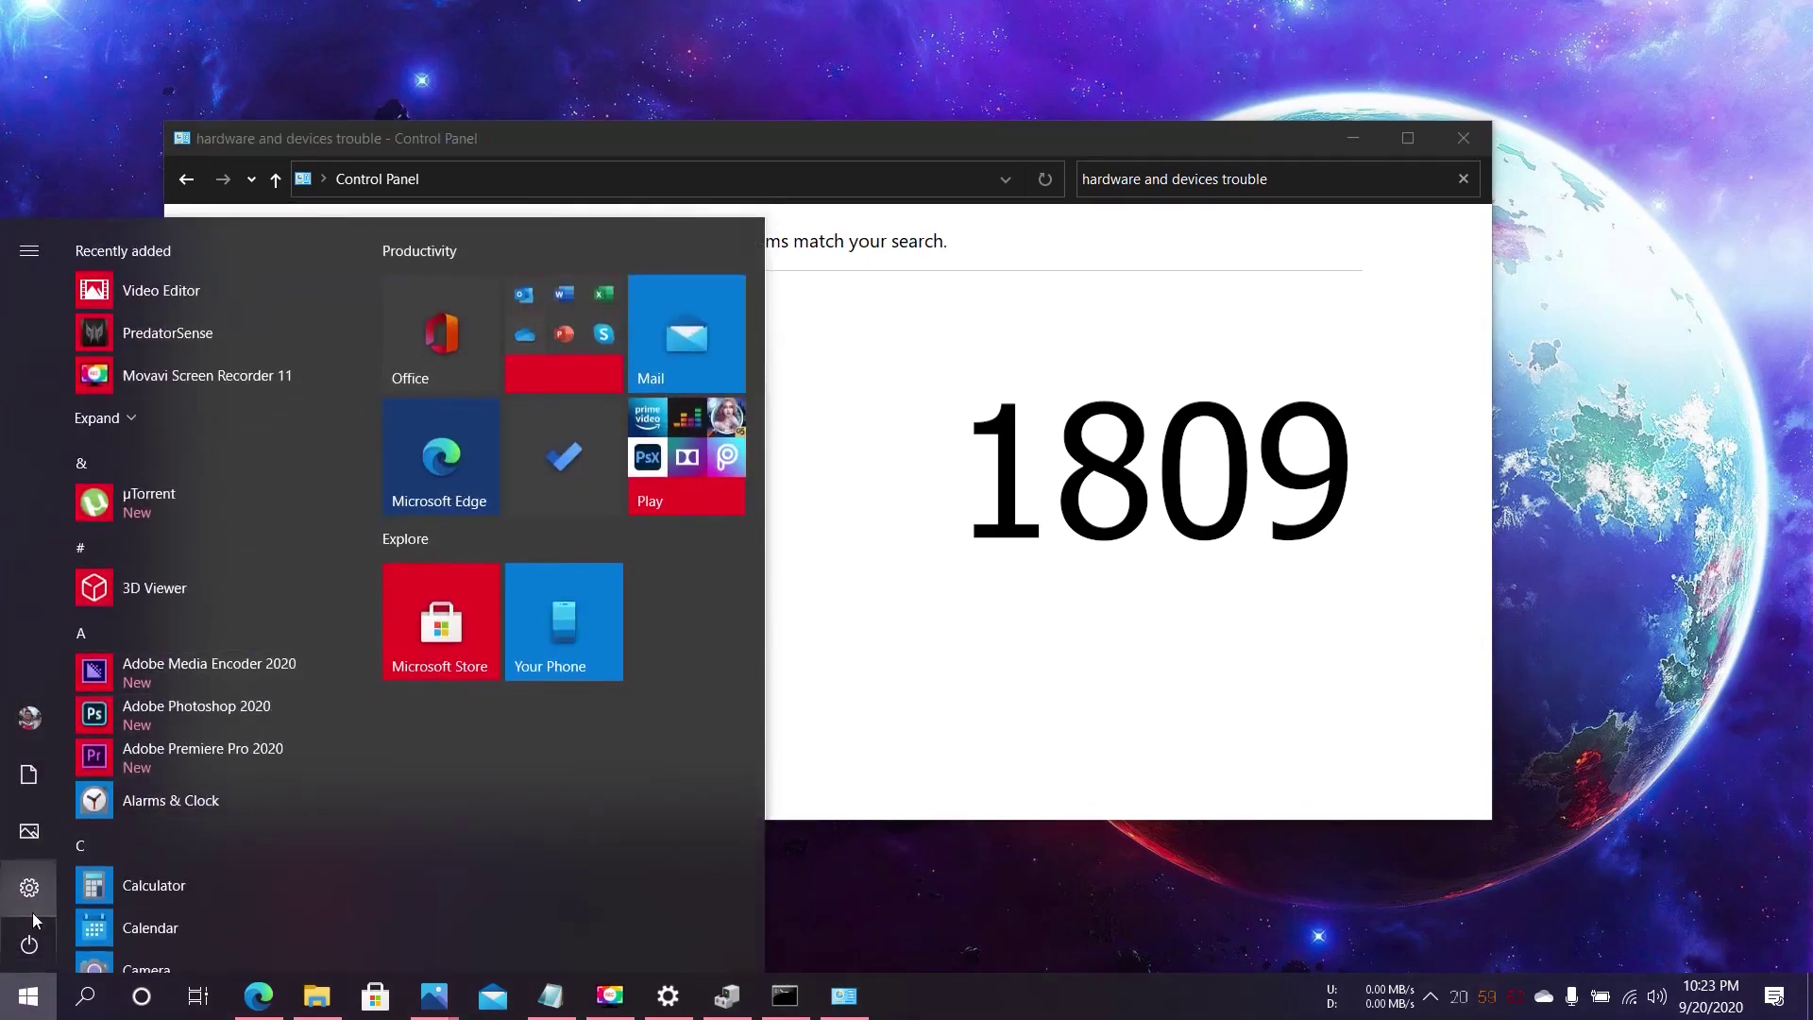
{"action": "left_click", "coordinate": [870, 126]}
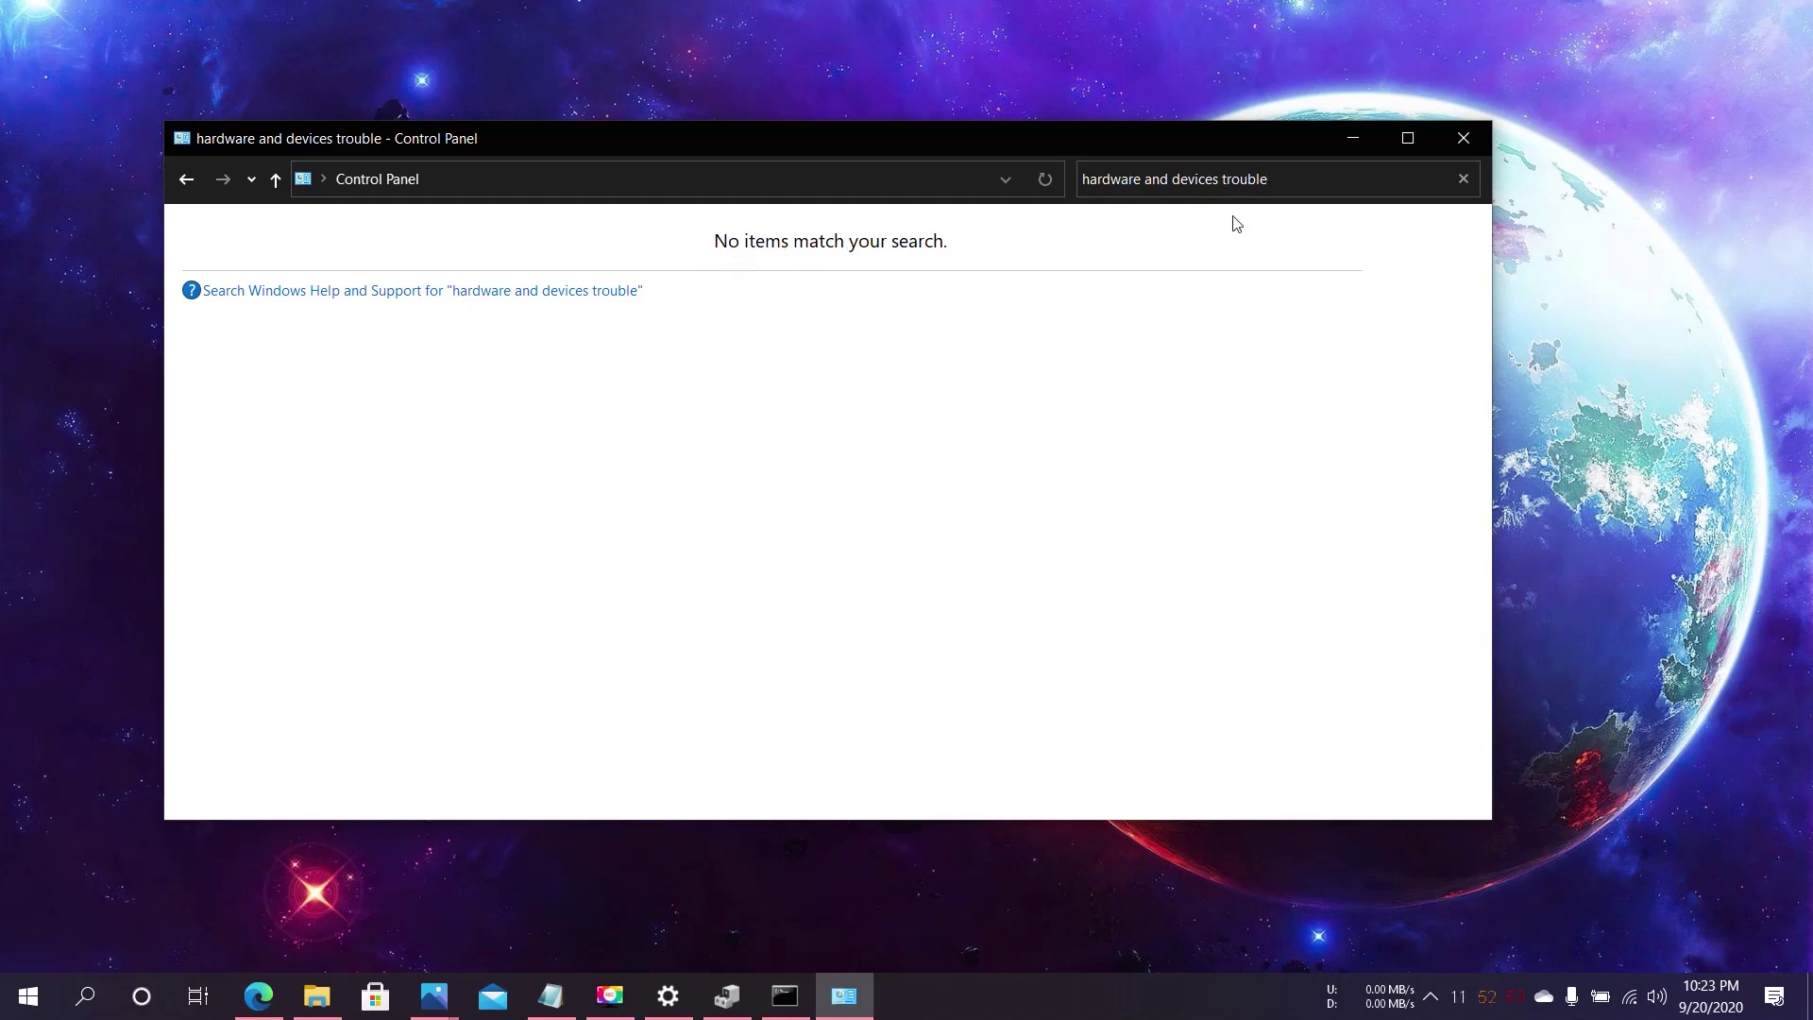
{"action": "left_click", "coordinate": [1285, 178]}
{"action": "left_click", "coordinate": [1297, 179]}
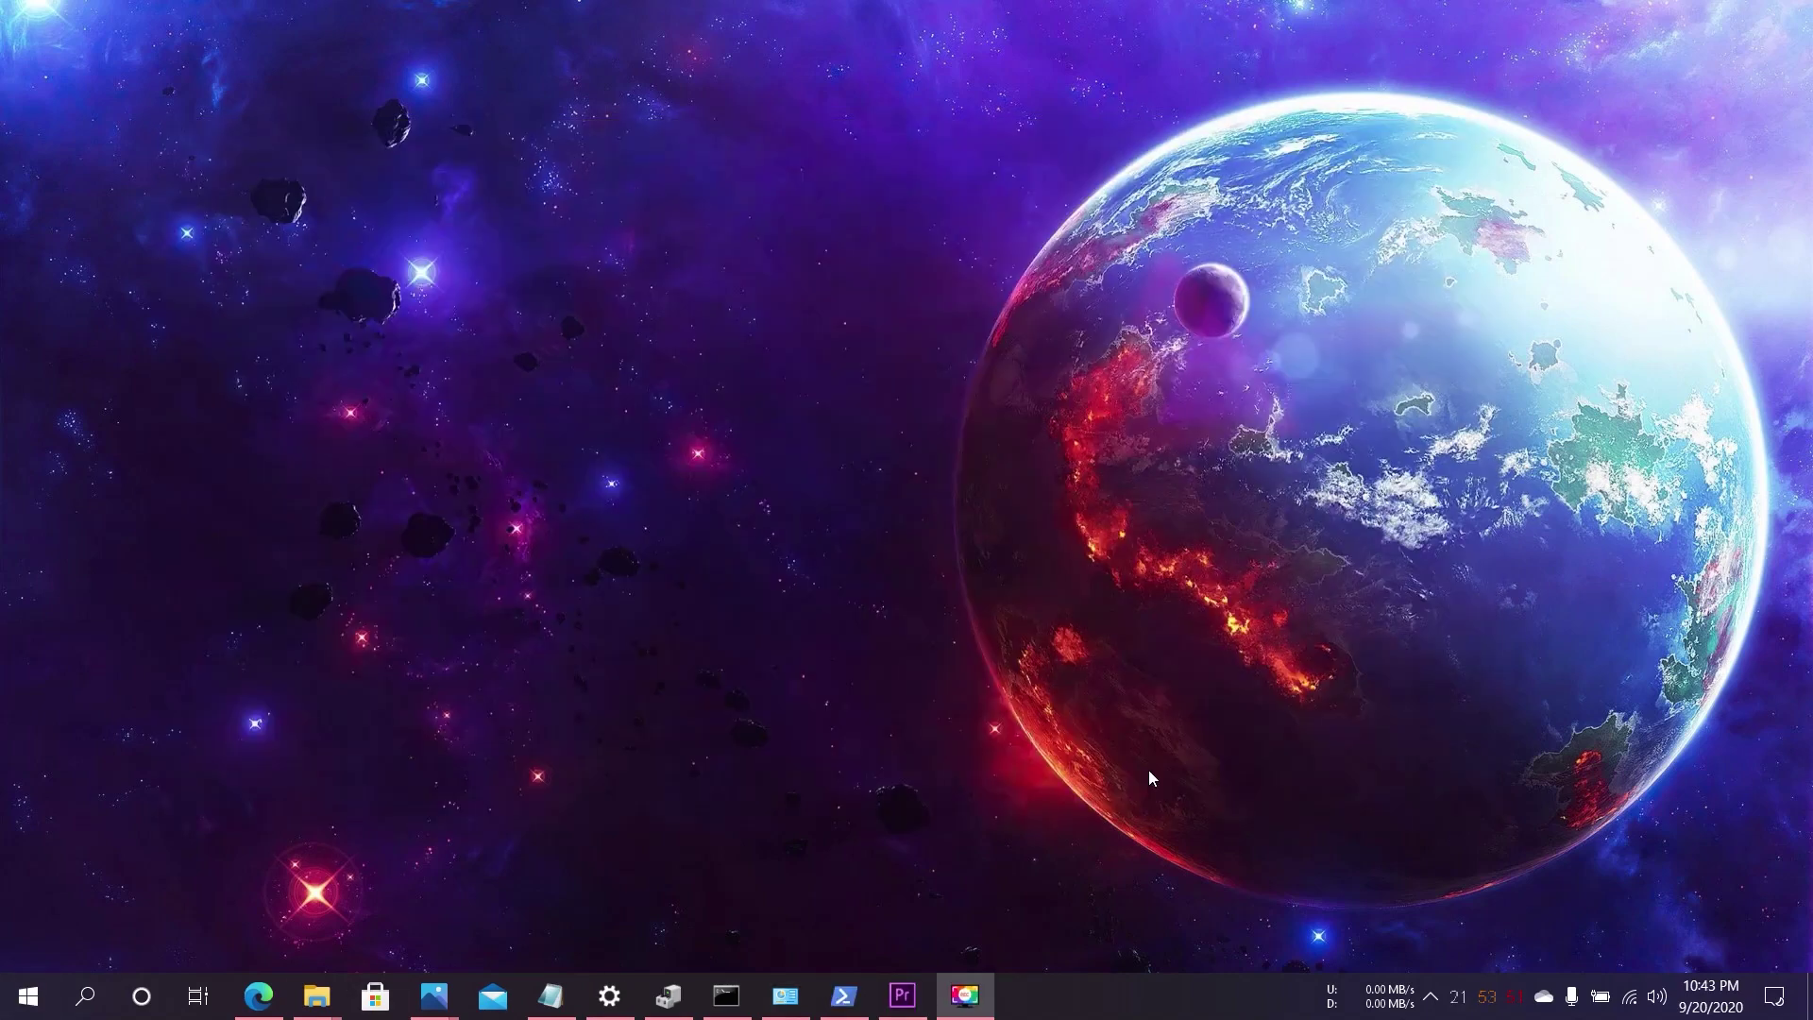
- Browse This PC to Local Disk (C:) > Windows > System32 in File Explorer
{"action": "mouse_move", "coordinate": [317, 995]}
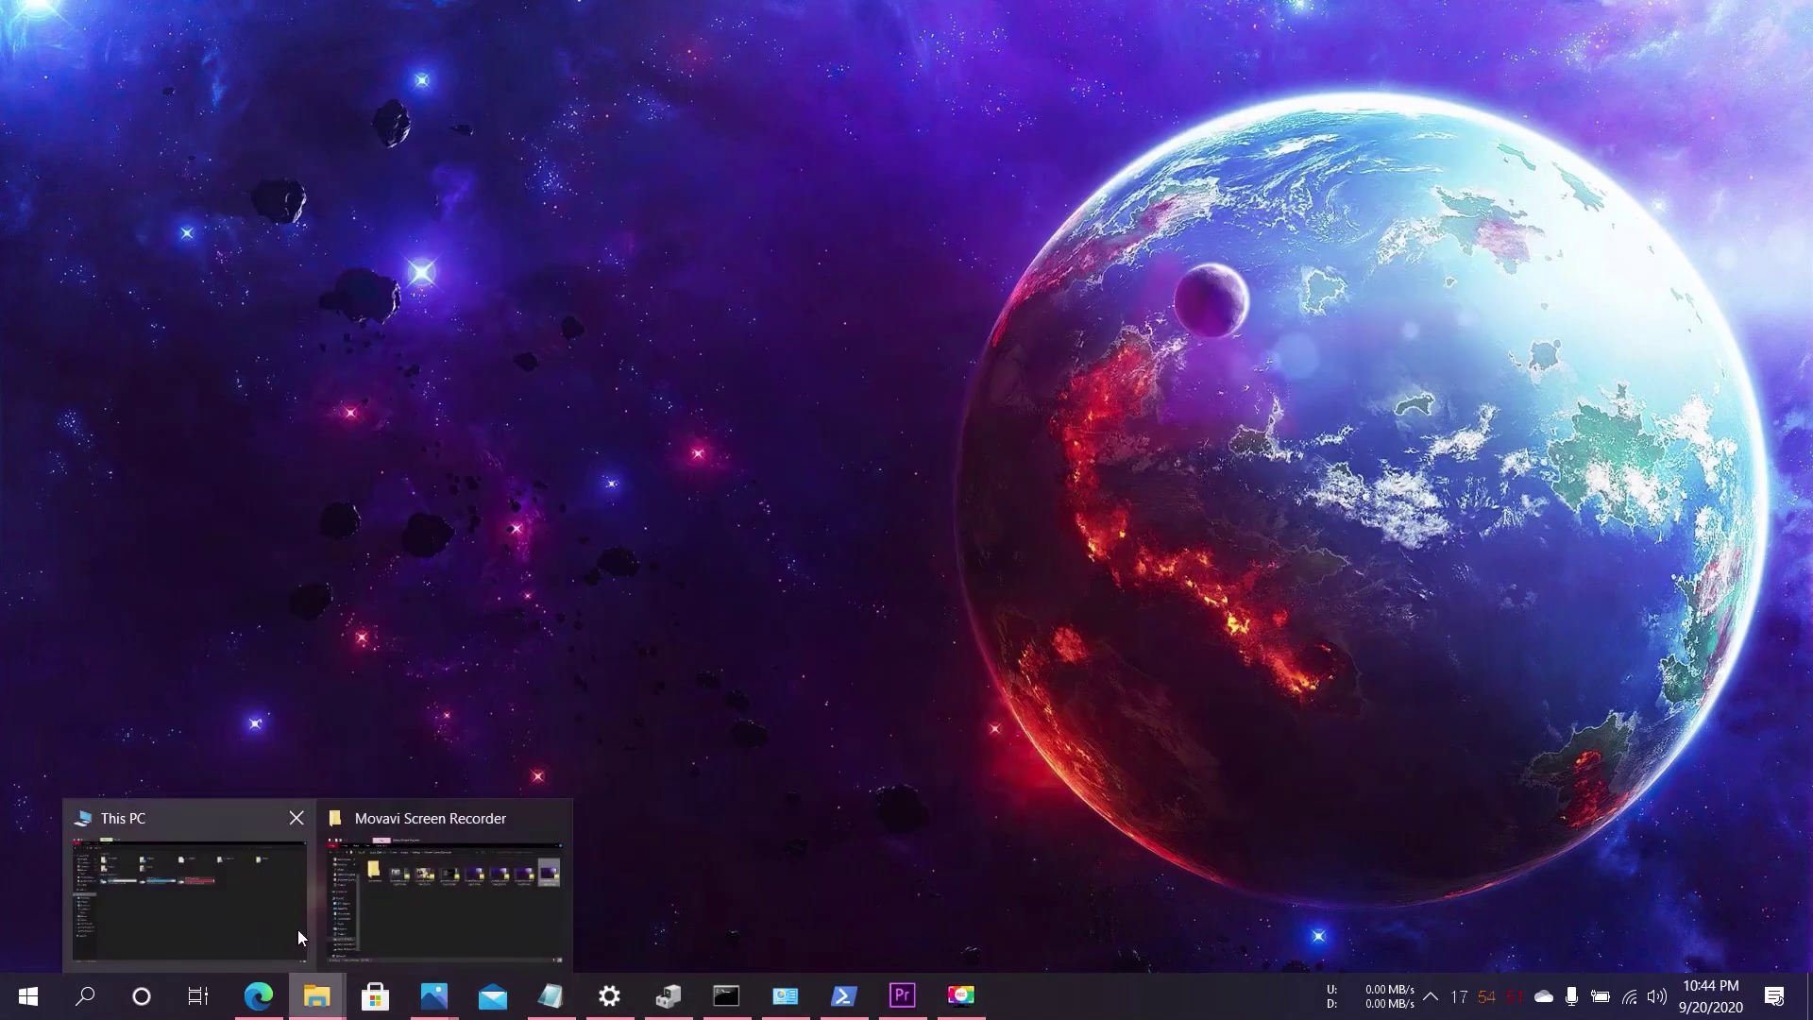
{"action": "left_click", "coordinate": [256, 911]}
{"action": "double_click", "coordinate": [344, 351]}
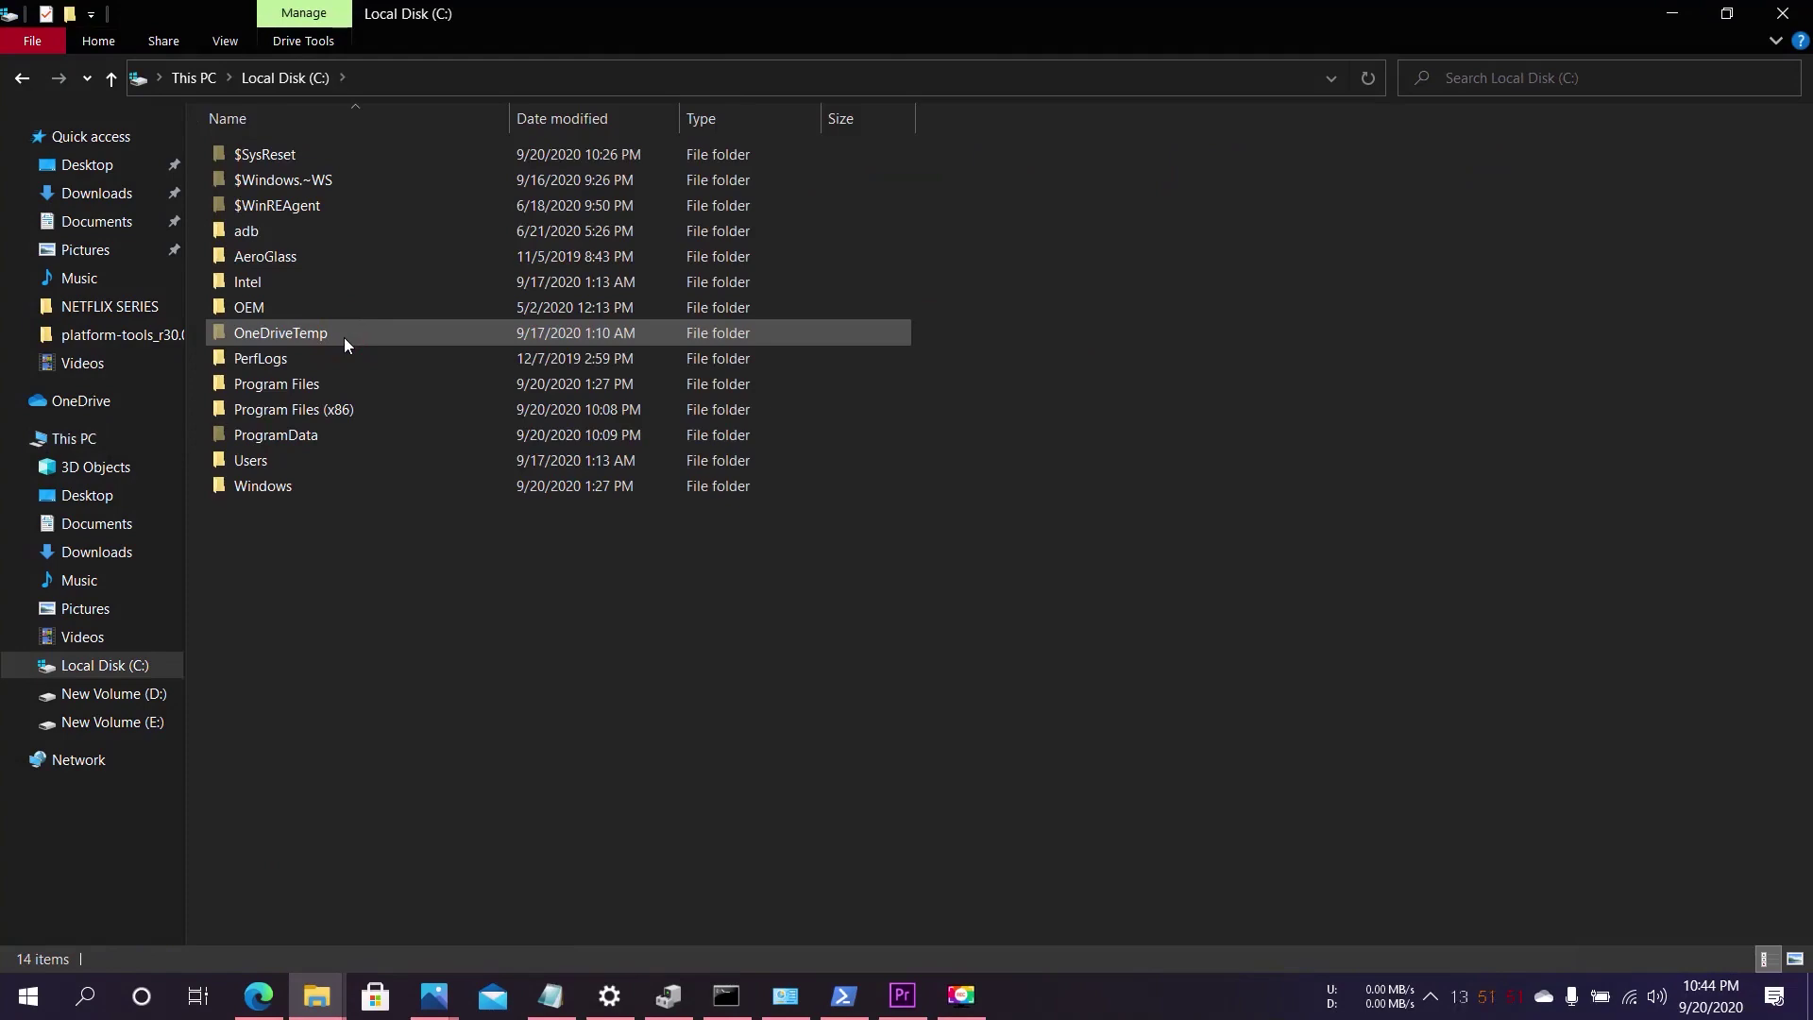
{"action": "double_click", "coordinate": [291, 489]}
{"action": "scroll", "coordinate": [360, 683], "scroll_direction": "down", "scroll_amount": 12}
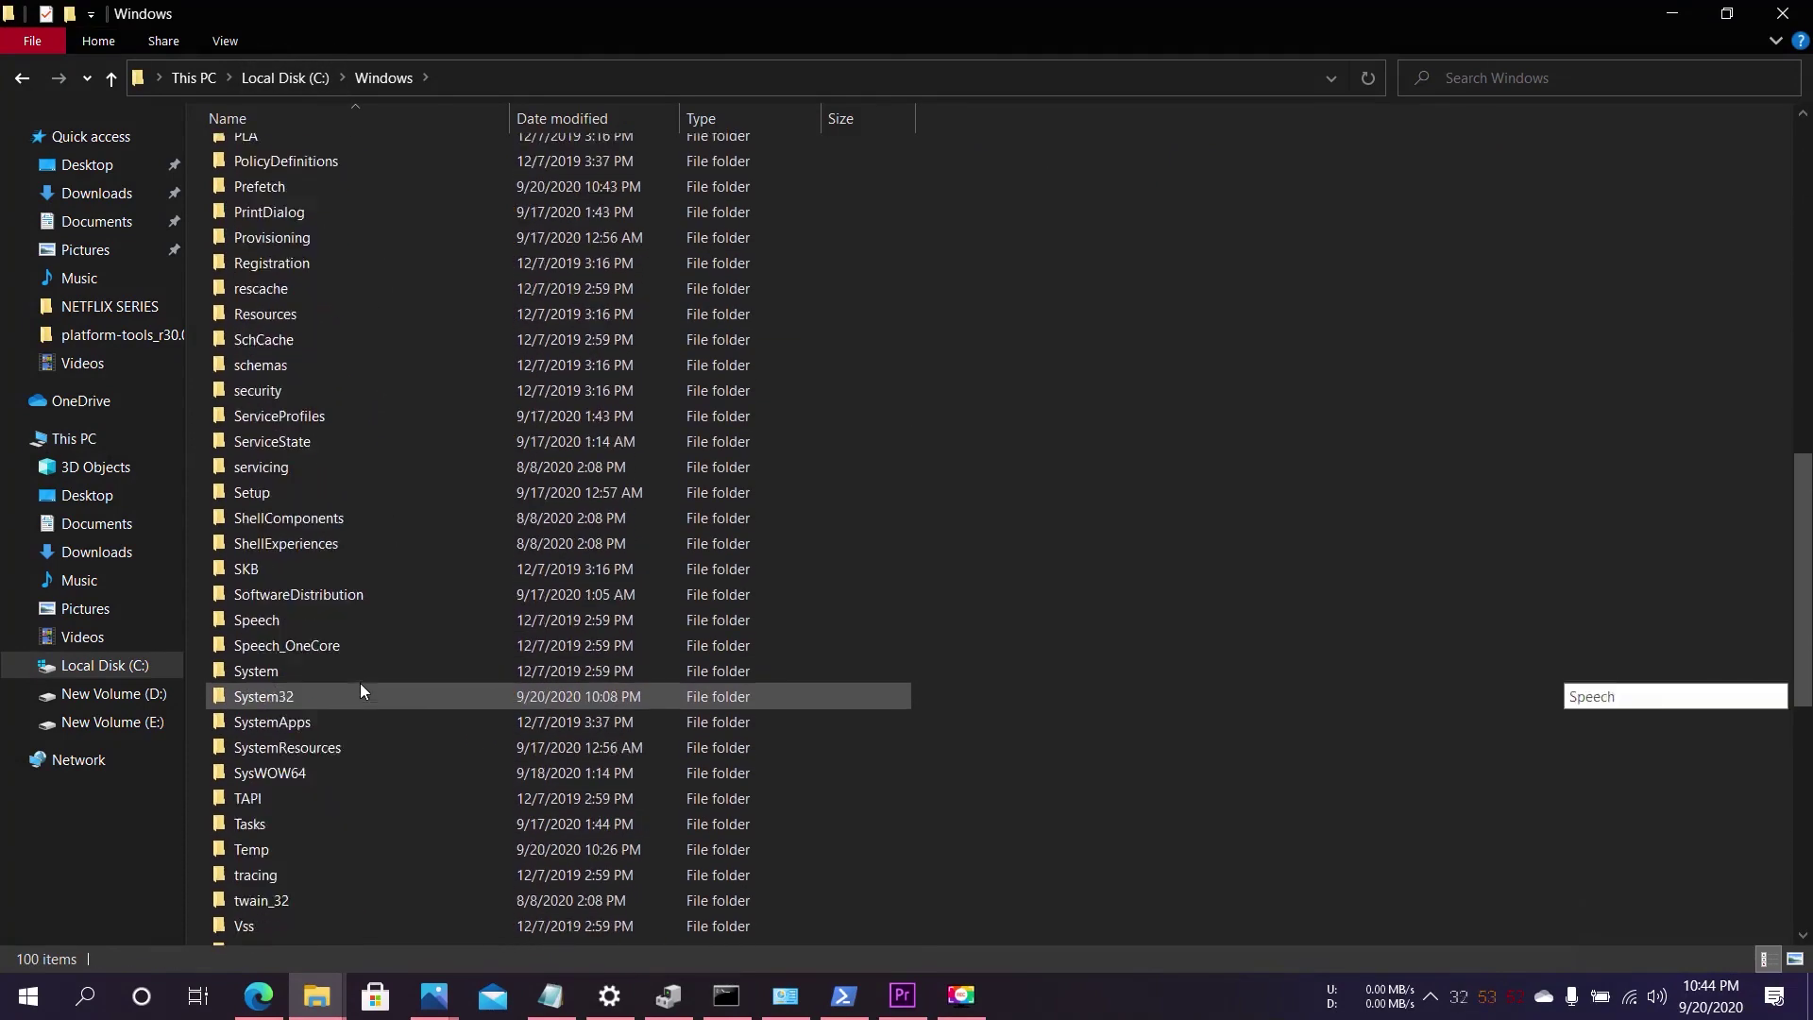
{"action": "scroll", "coordinate": [360, 683], "scroll_direction": "down", "scroll_amount": 4}
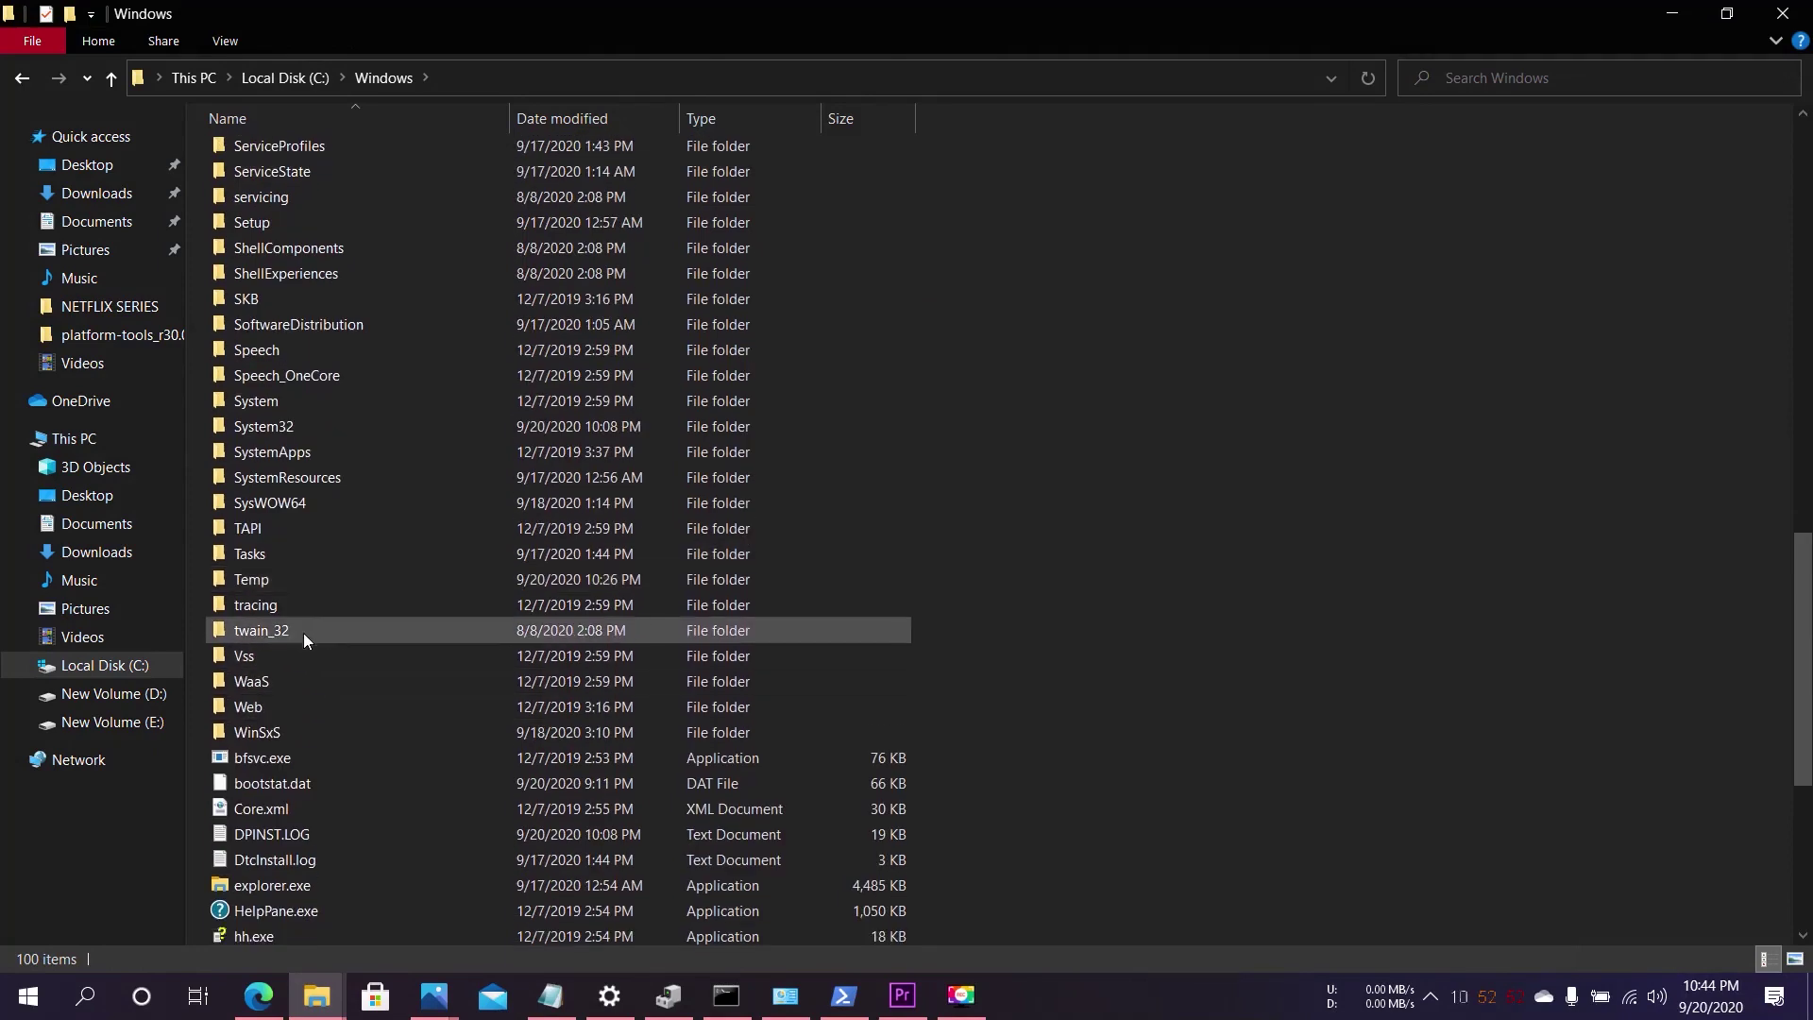
{"action": "double_click", "coordinate": [319, 427]}
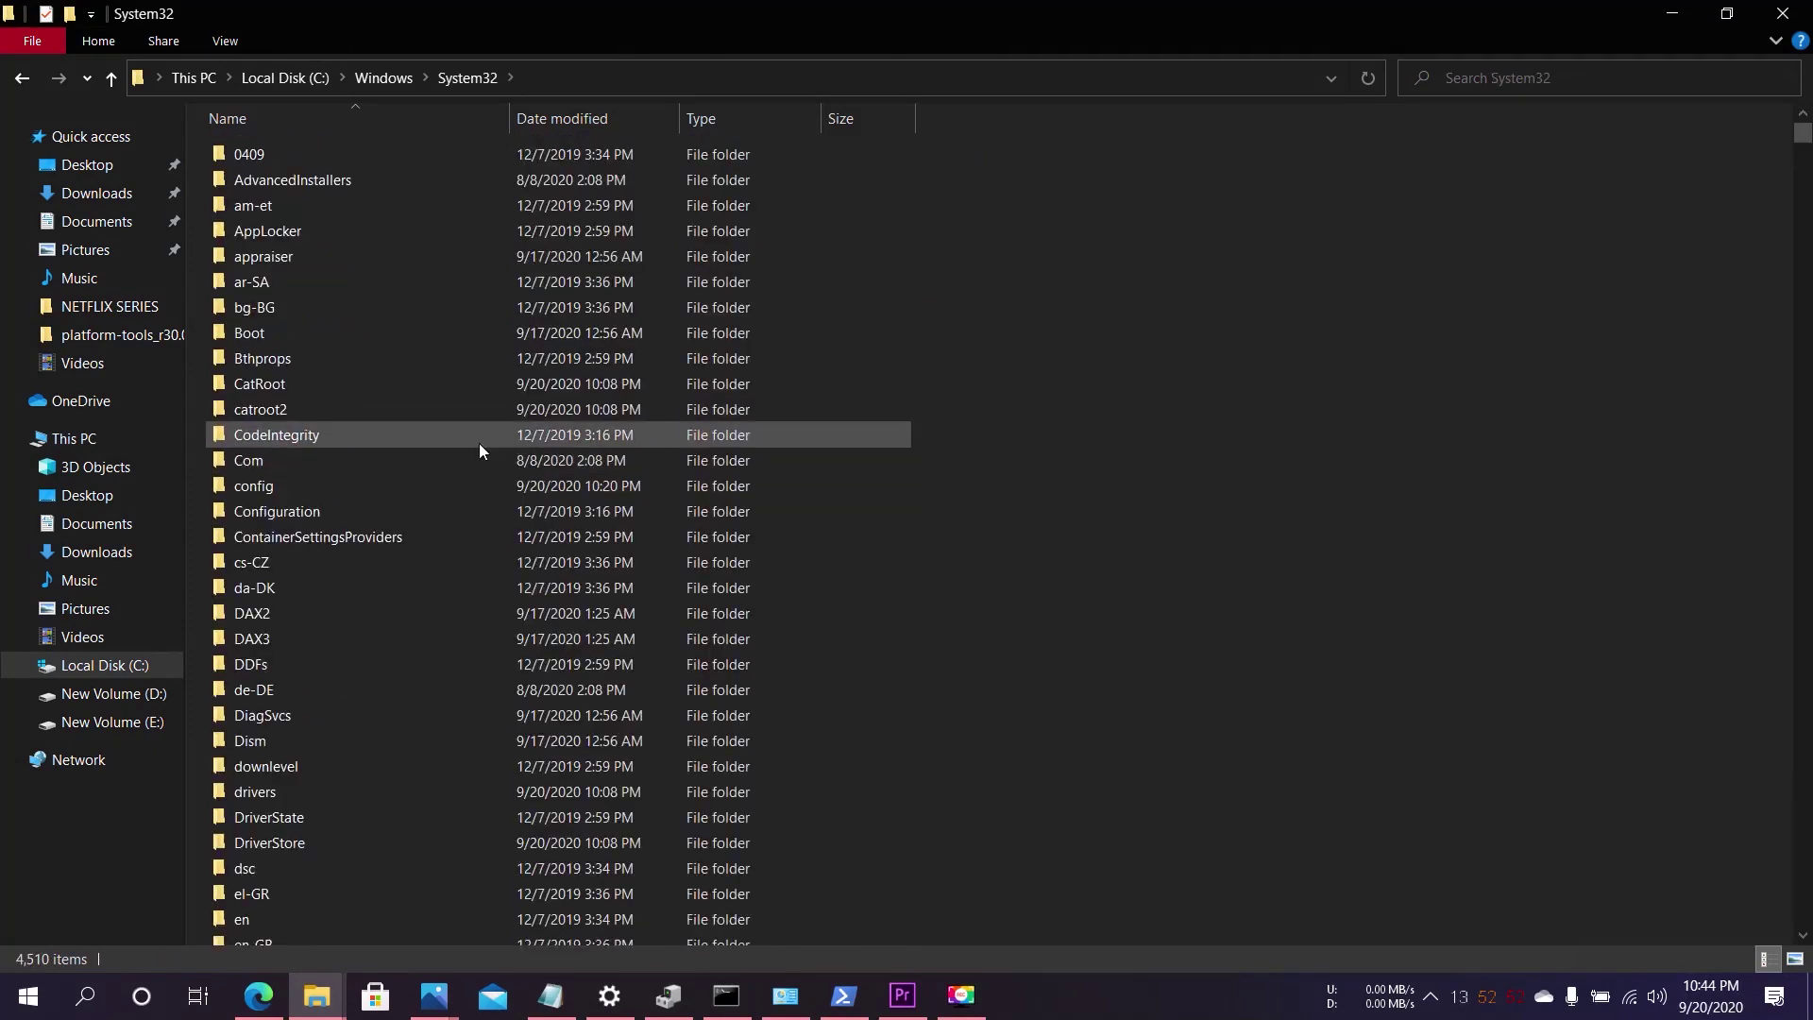
{"action": "scroll", "coordinate": [479, 444], "scroll_direction": "down", "scroll_amount": 20}
{"action": "scroll", "coordinate": [578, 432], "scroll_direction": "down", "scroll_amount": 20}
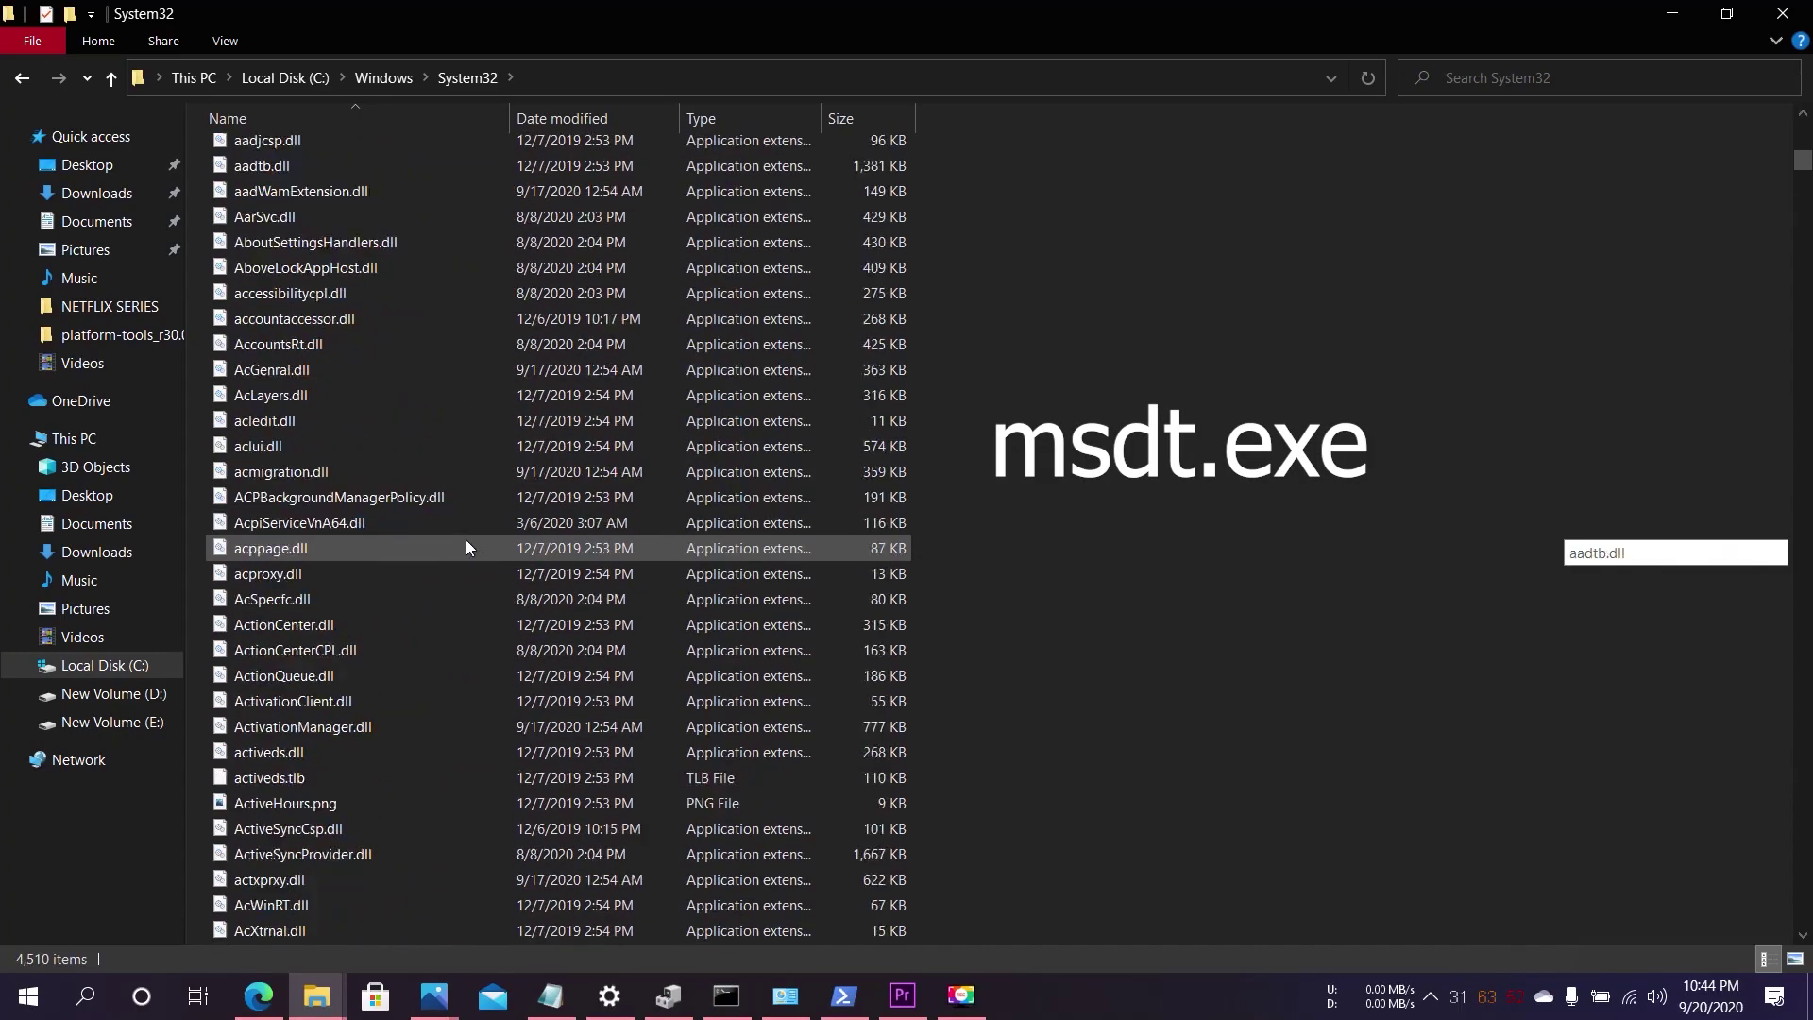
{"action": "scroll", "coordinate": [467, 544], "scroll_direction": "down", "scroll_amount": 20}
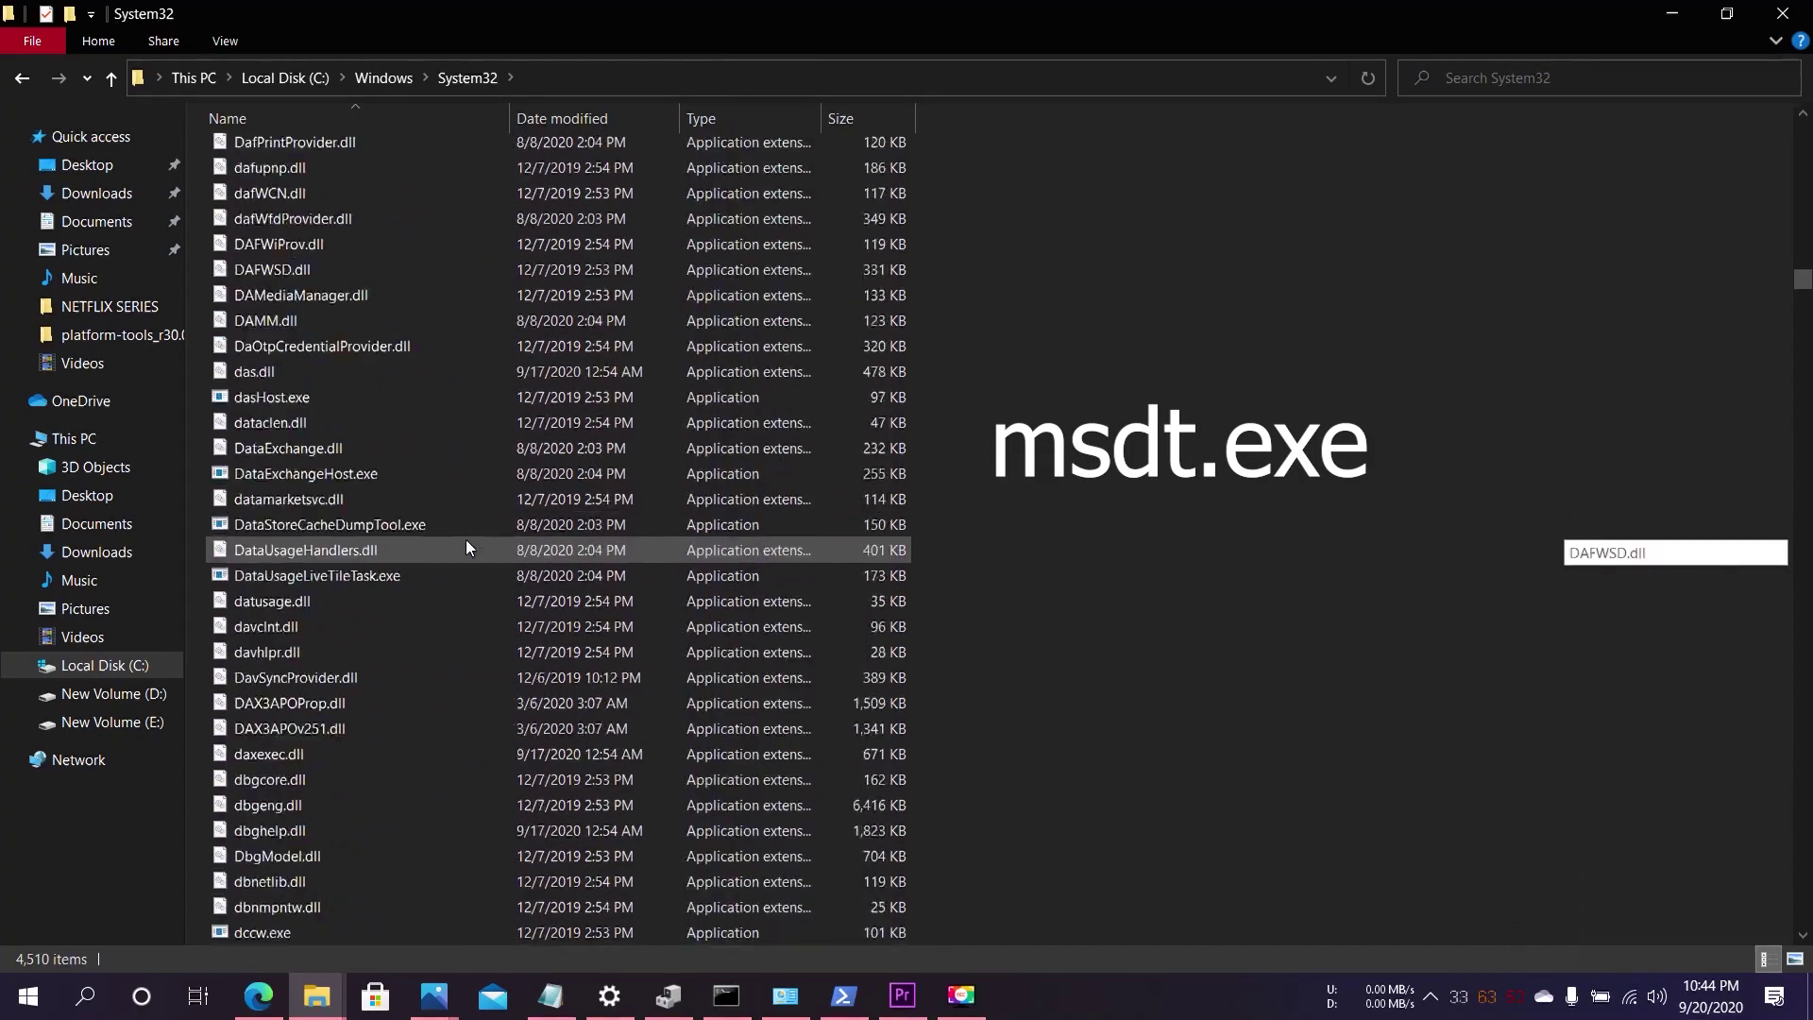
{"action": "scroll", "coordinate": [467, 550], "scroll_direction": "down", "scroll_amount": 20}
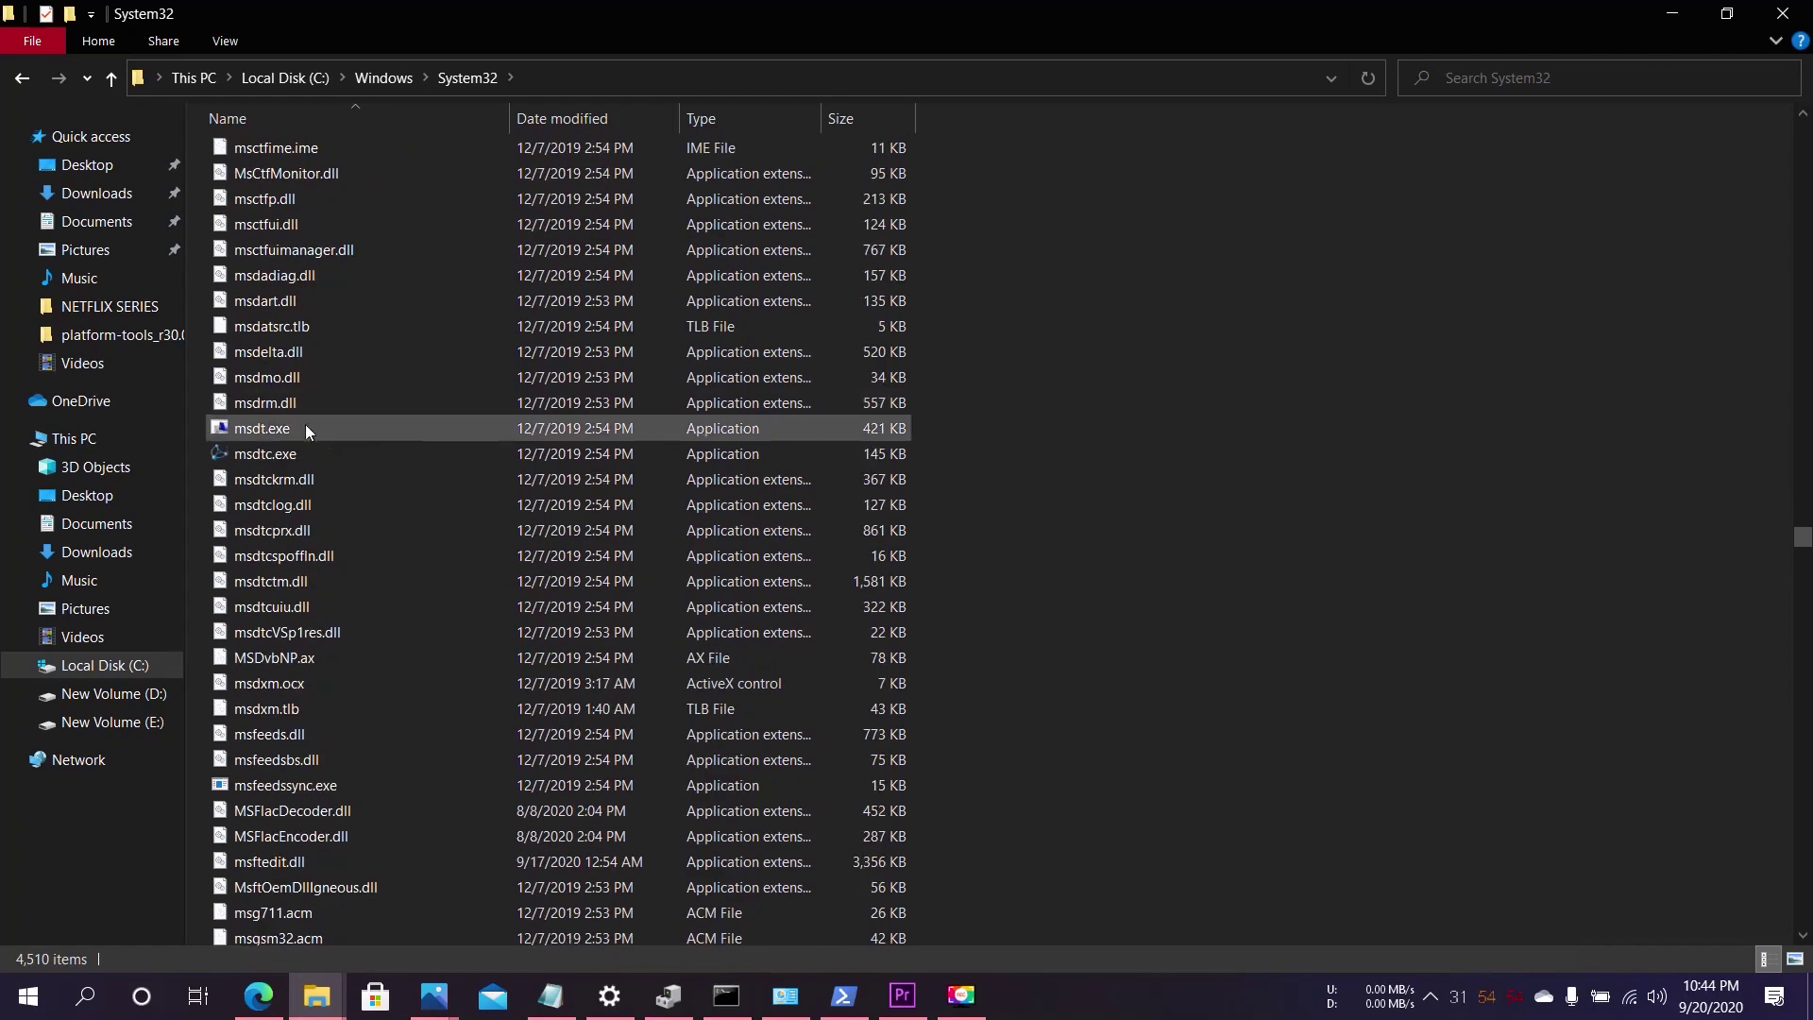
- Launch msdt.exe from System32, then cancel its passkey prompt
{"action": "left_click", "coordinate": [302, 431]}
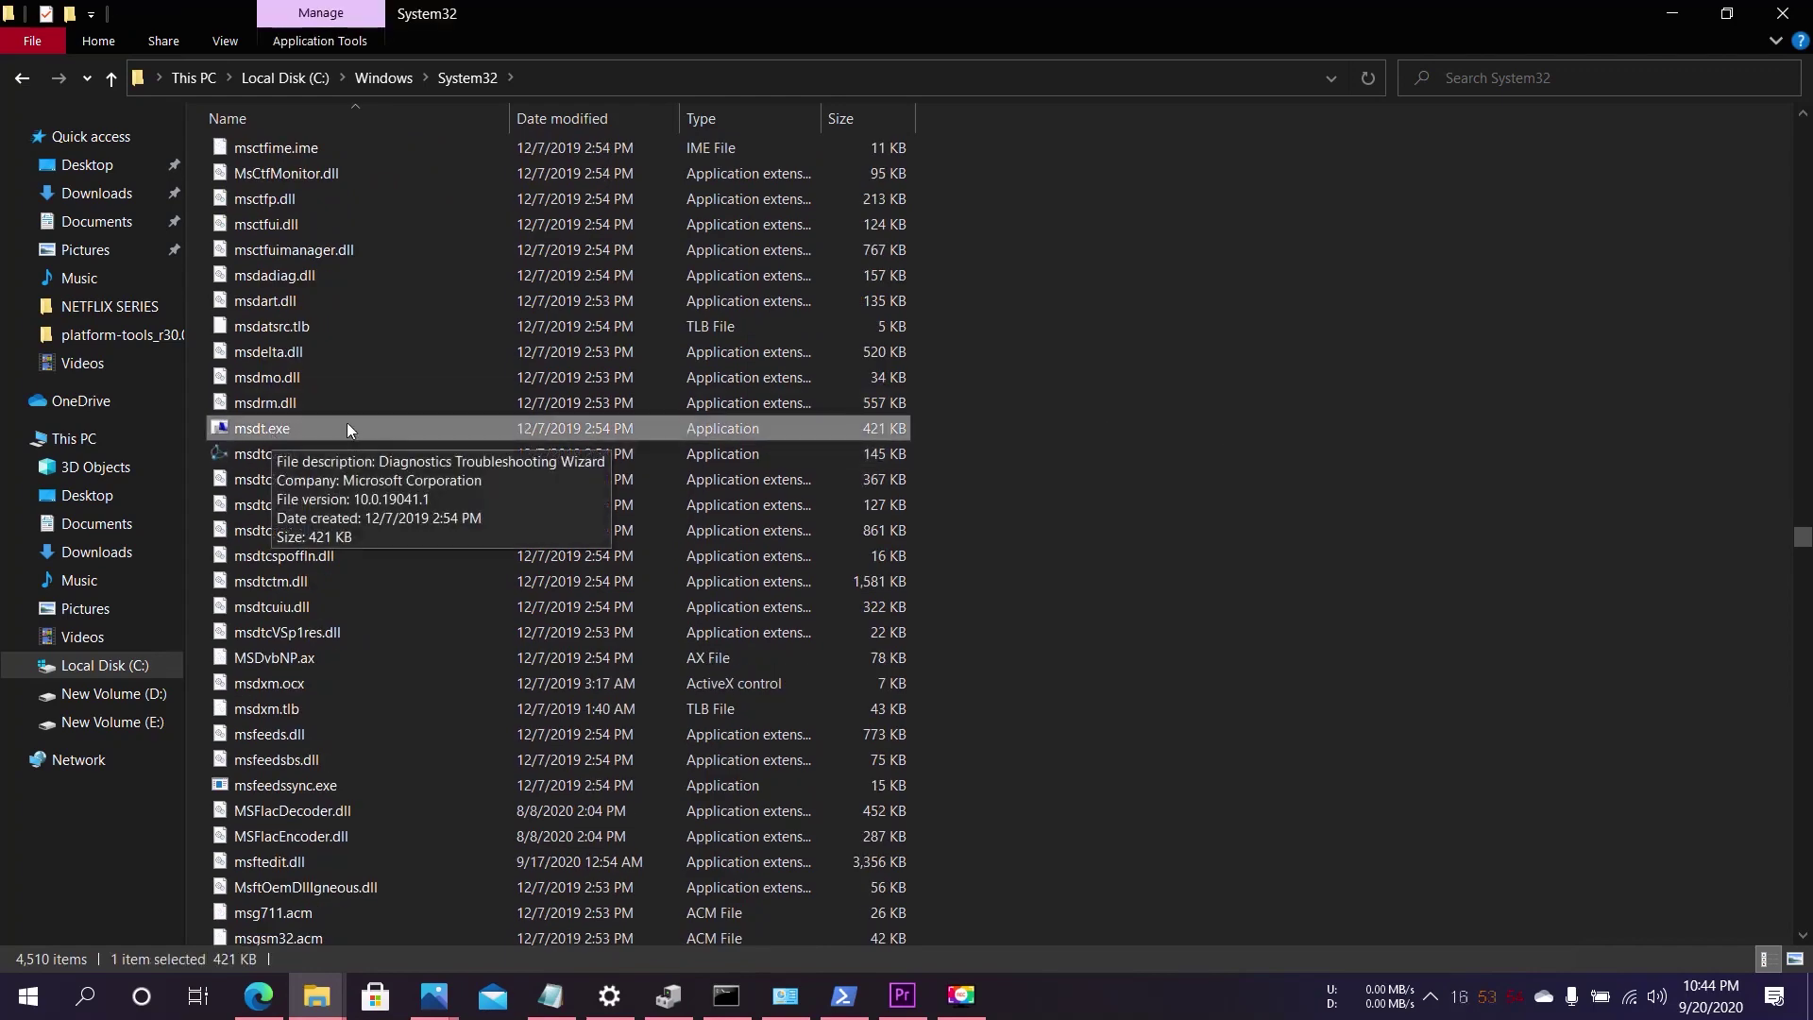
{"action": "double_click", "coordinate": [348, 430]}
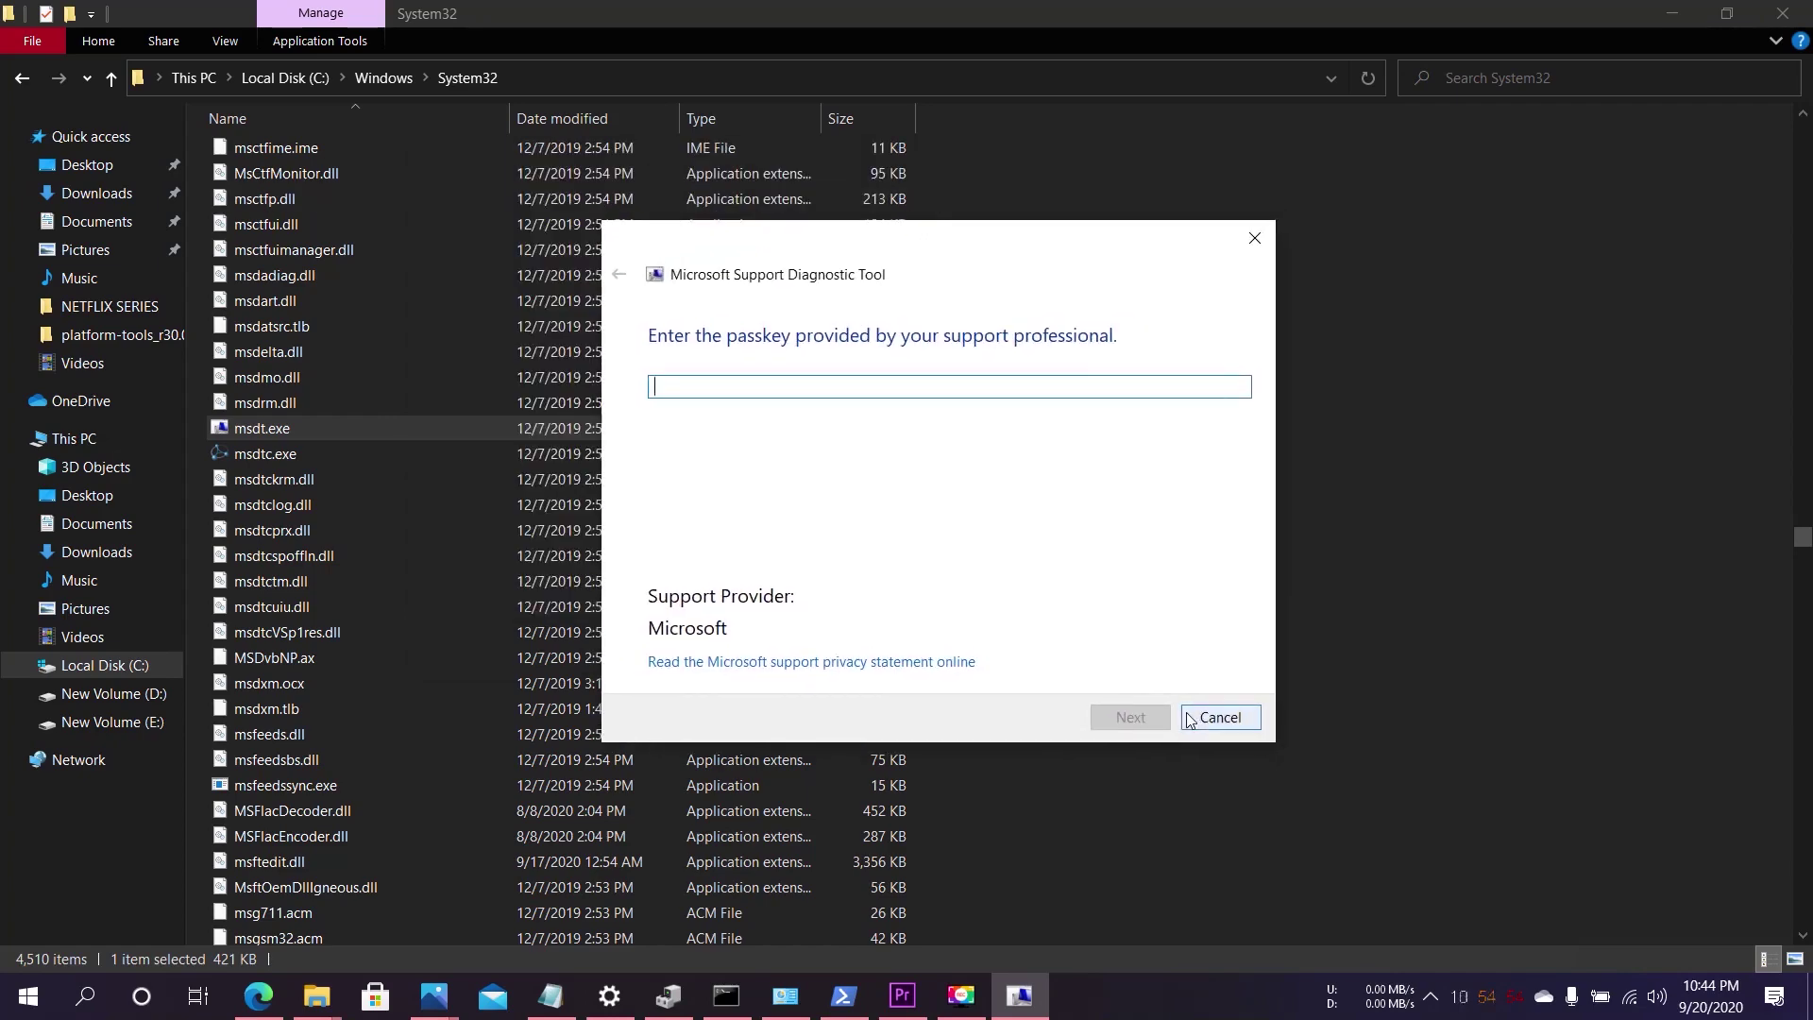
{"action": "left_click", "coordinate": [1218, 718]}
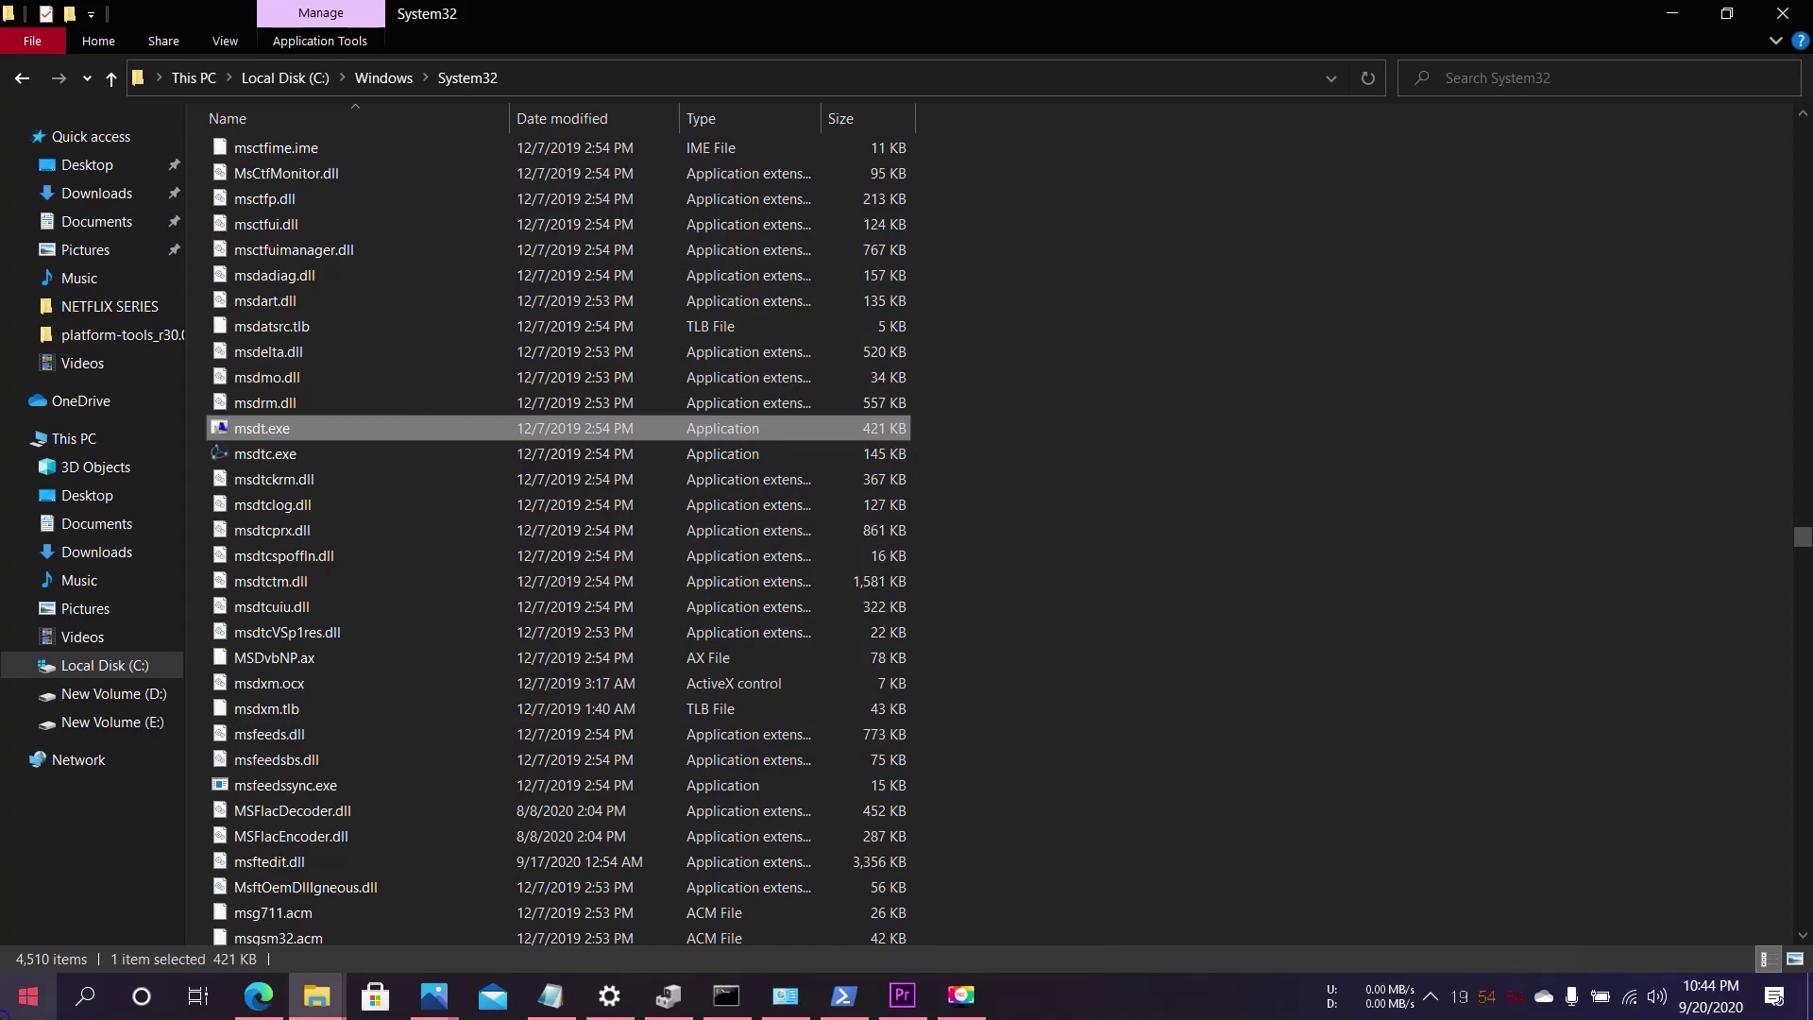
{"action": "right_click", "coordinate": [28, 996]}
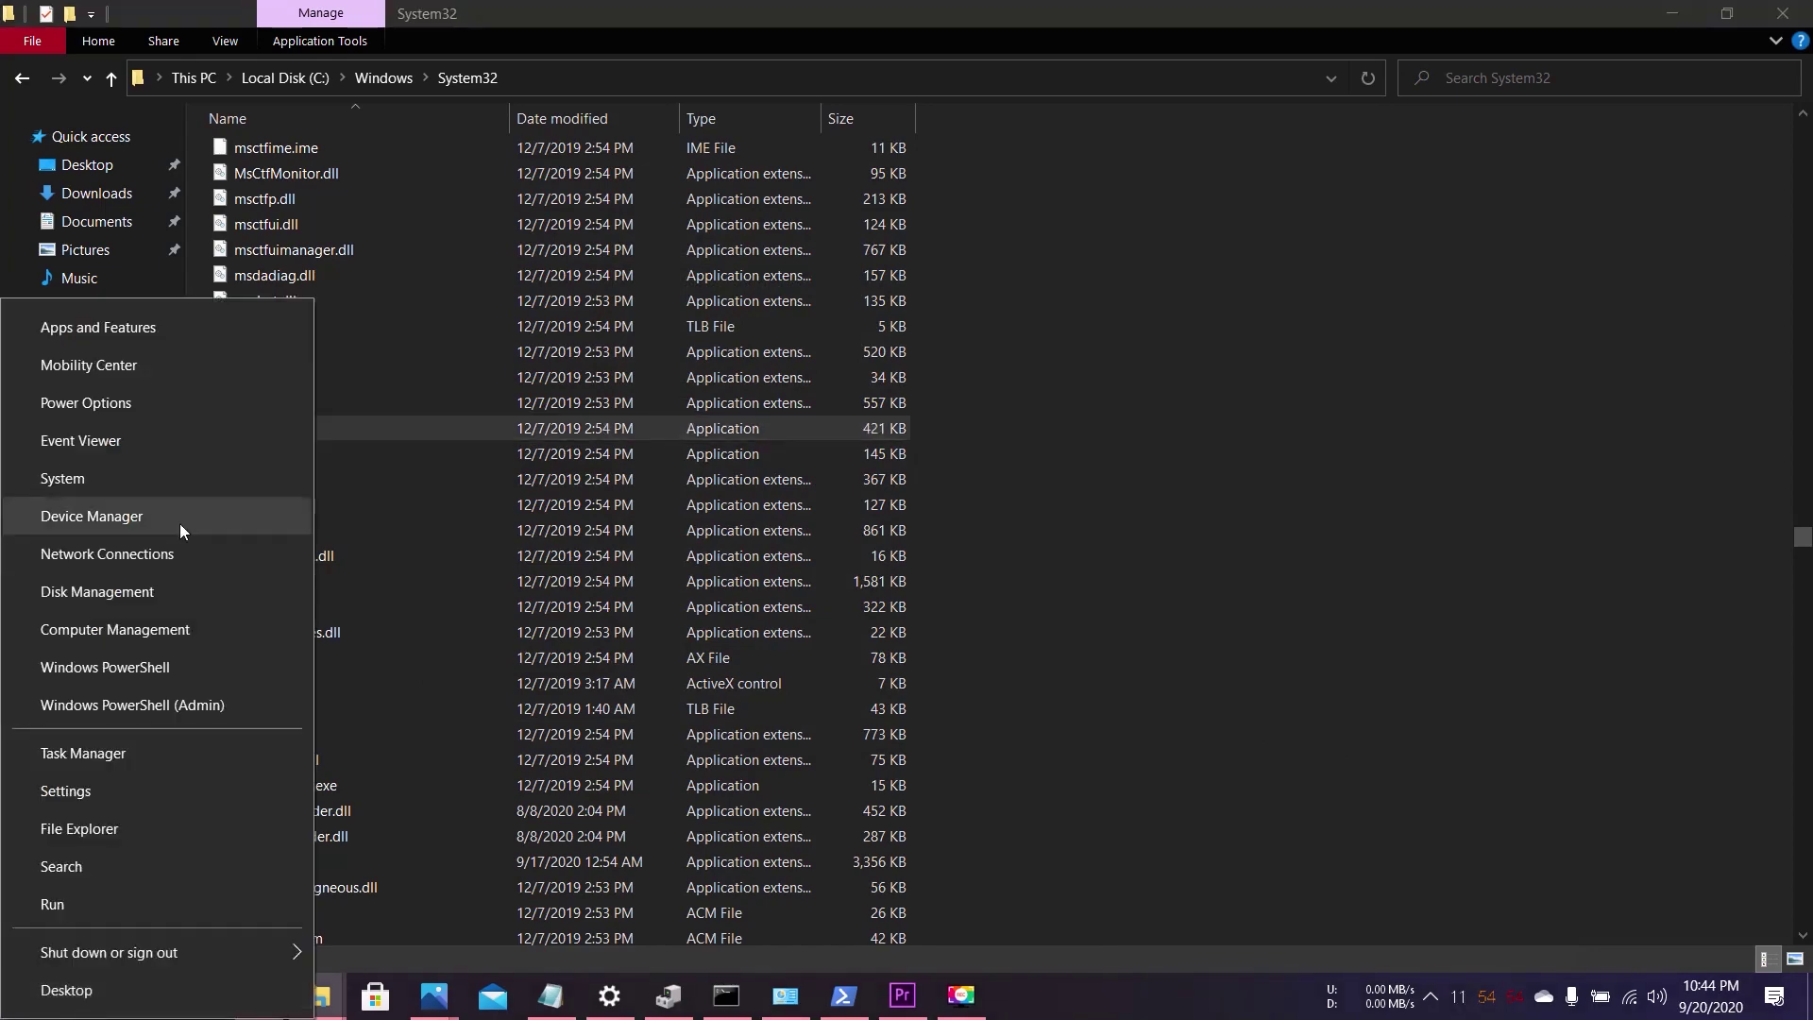
- Run 'msdt.exe -id DeviceDiagnostic' in admin PowerShell, start the scan, then close the troubleshooter
{"action": "left_click", "coordinate": [151, 705]}
{"action": "left_click", "coordinate": [831, 657]}
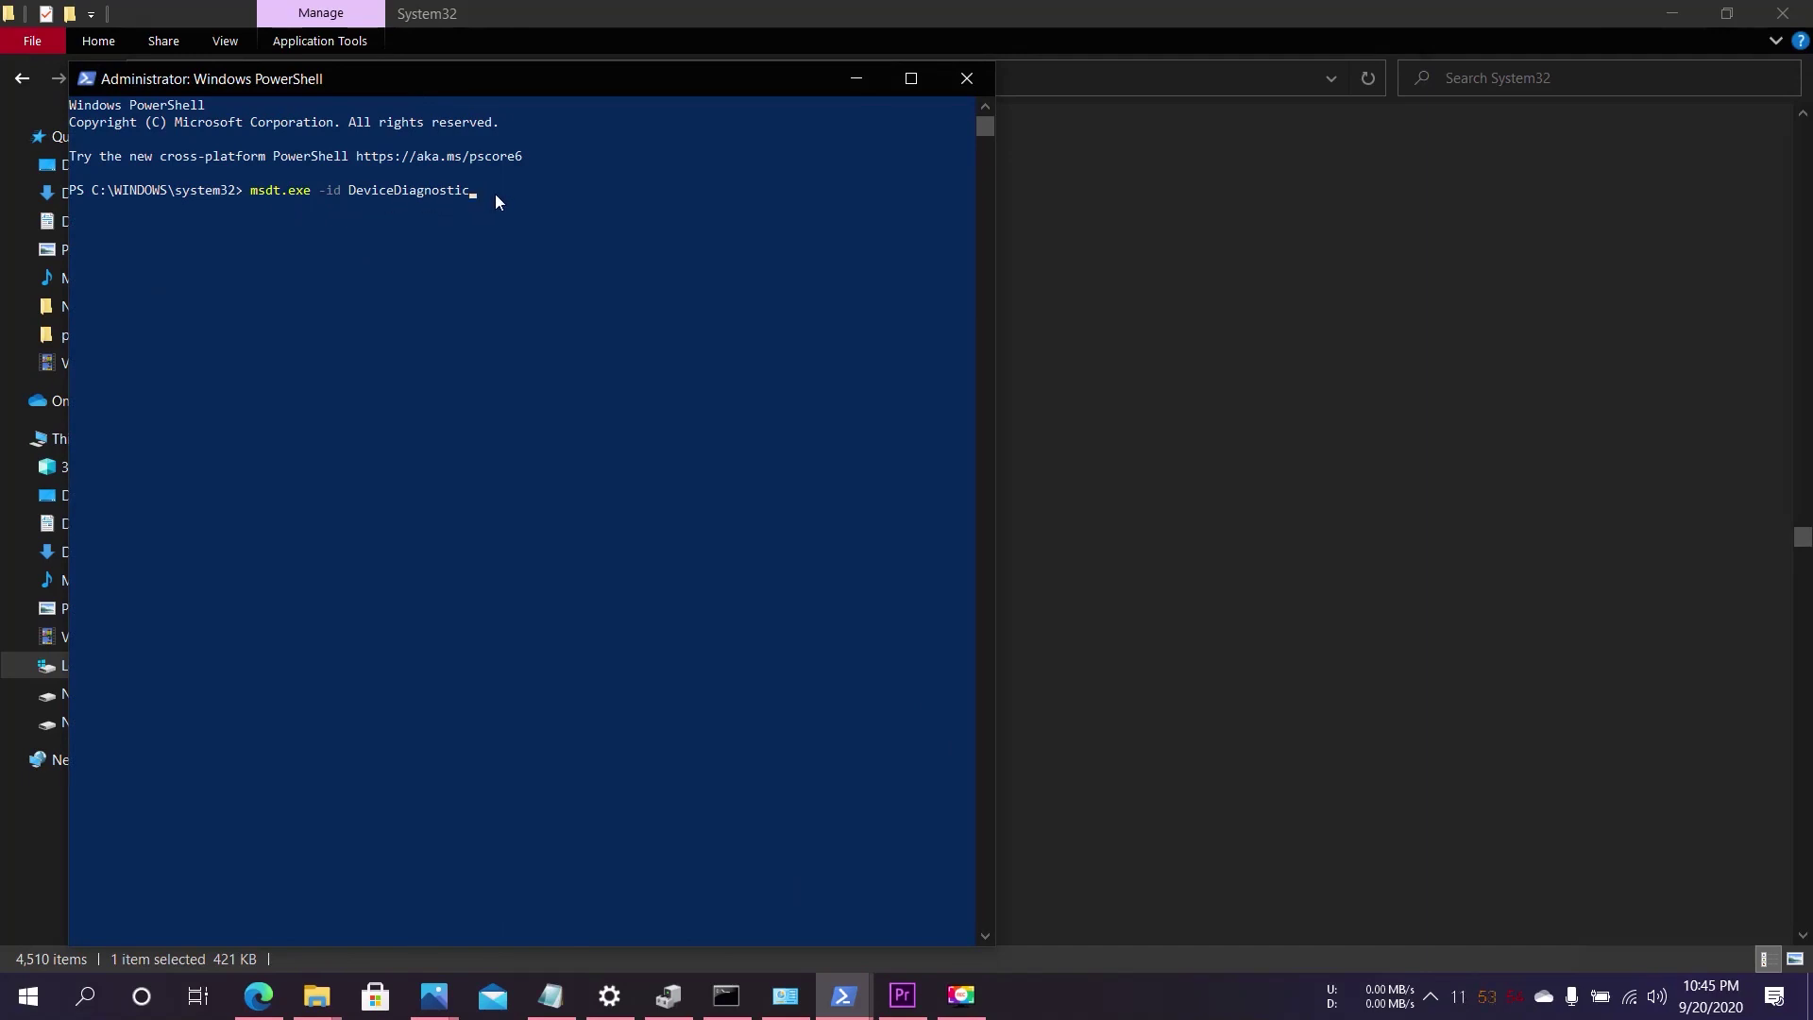
{"action": "key", "text": "Return"}
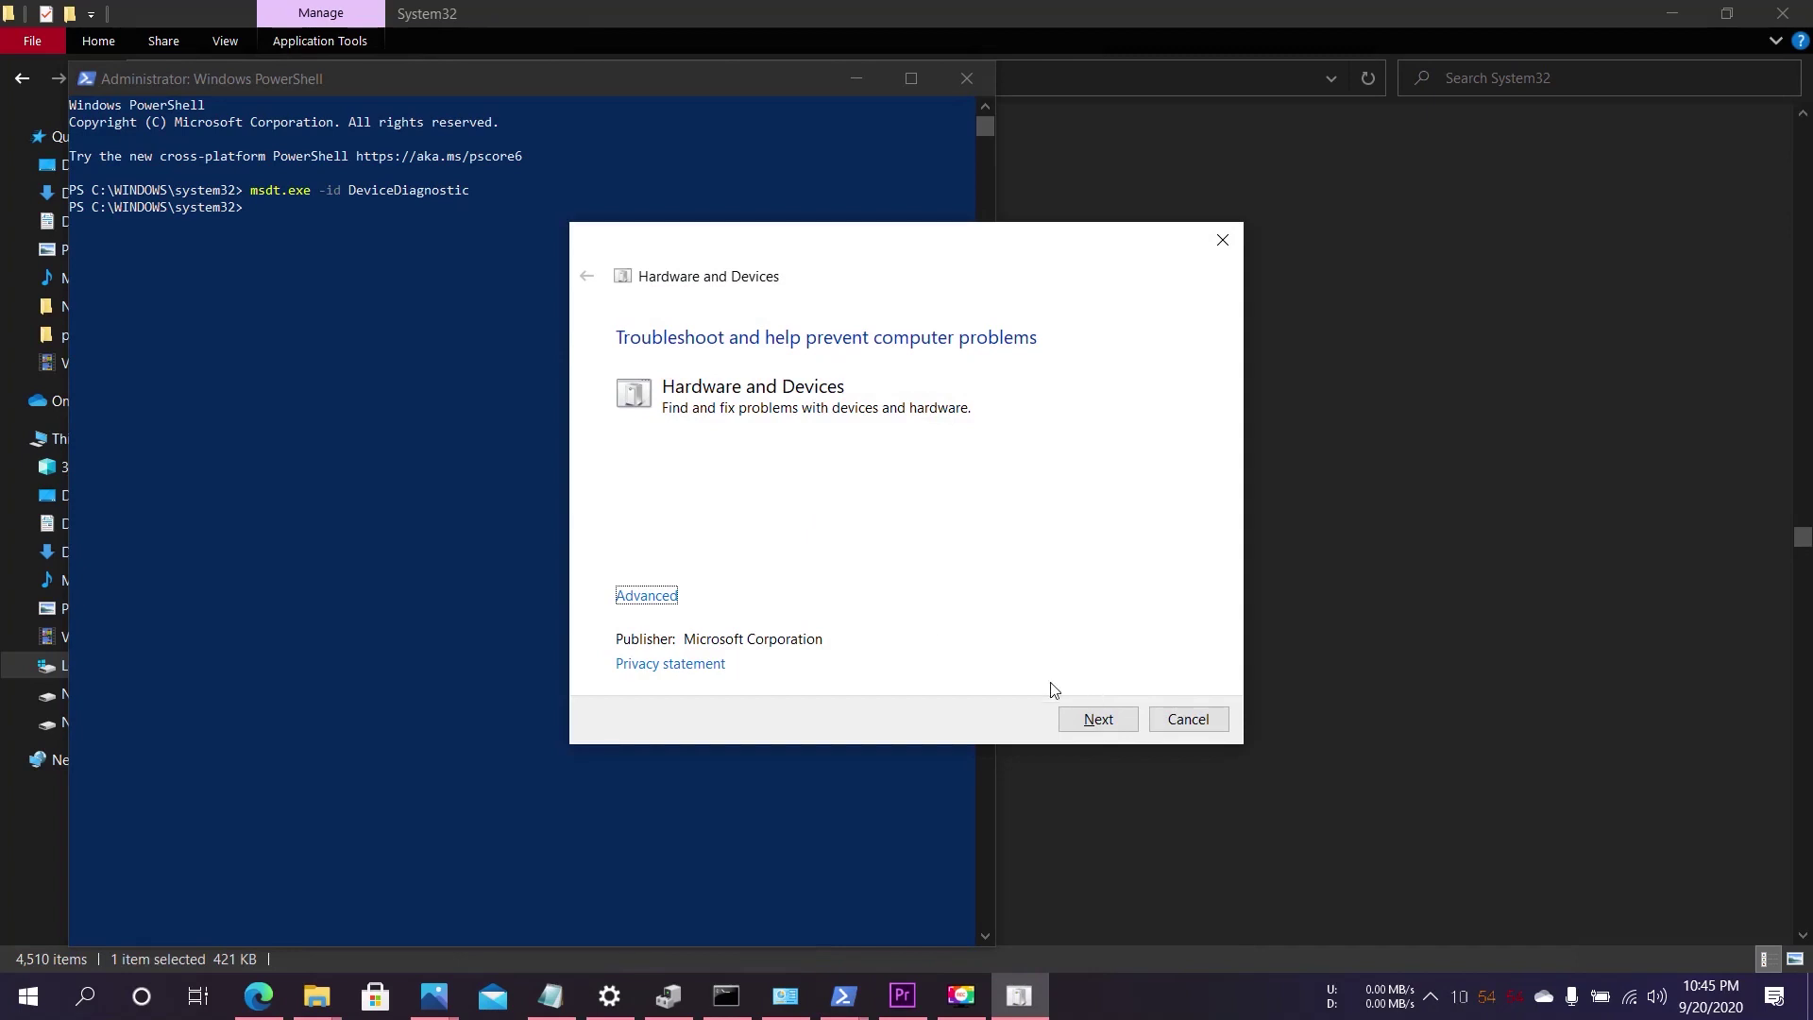
{"action": "left_click", "coordinate": [1096, 723]}
{"action": "left_click", "coordinate": [1097, 728]}
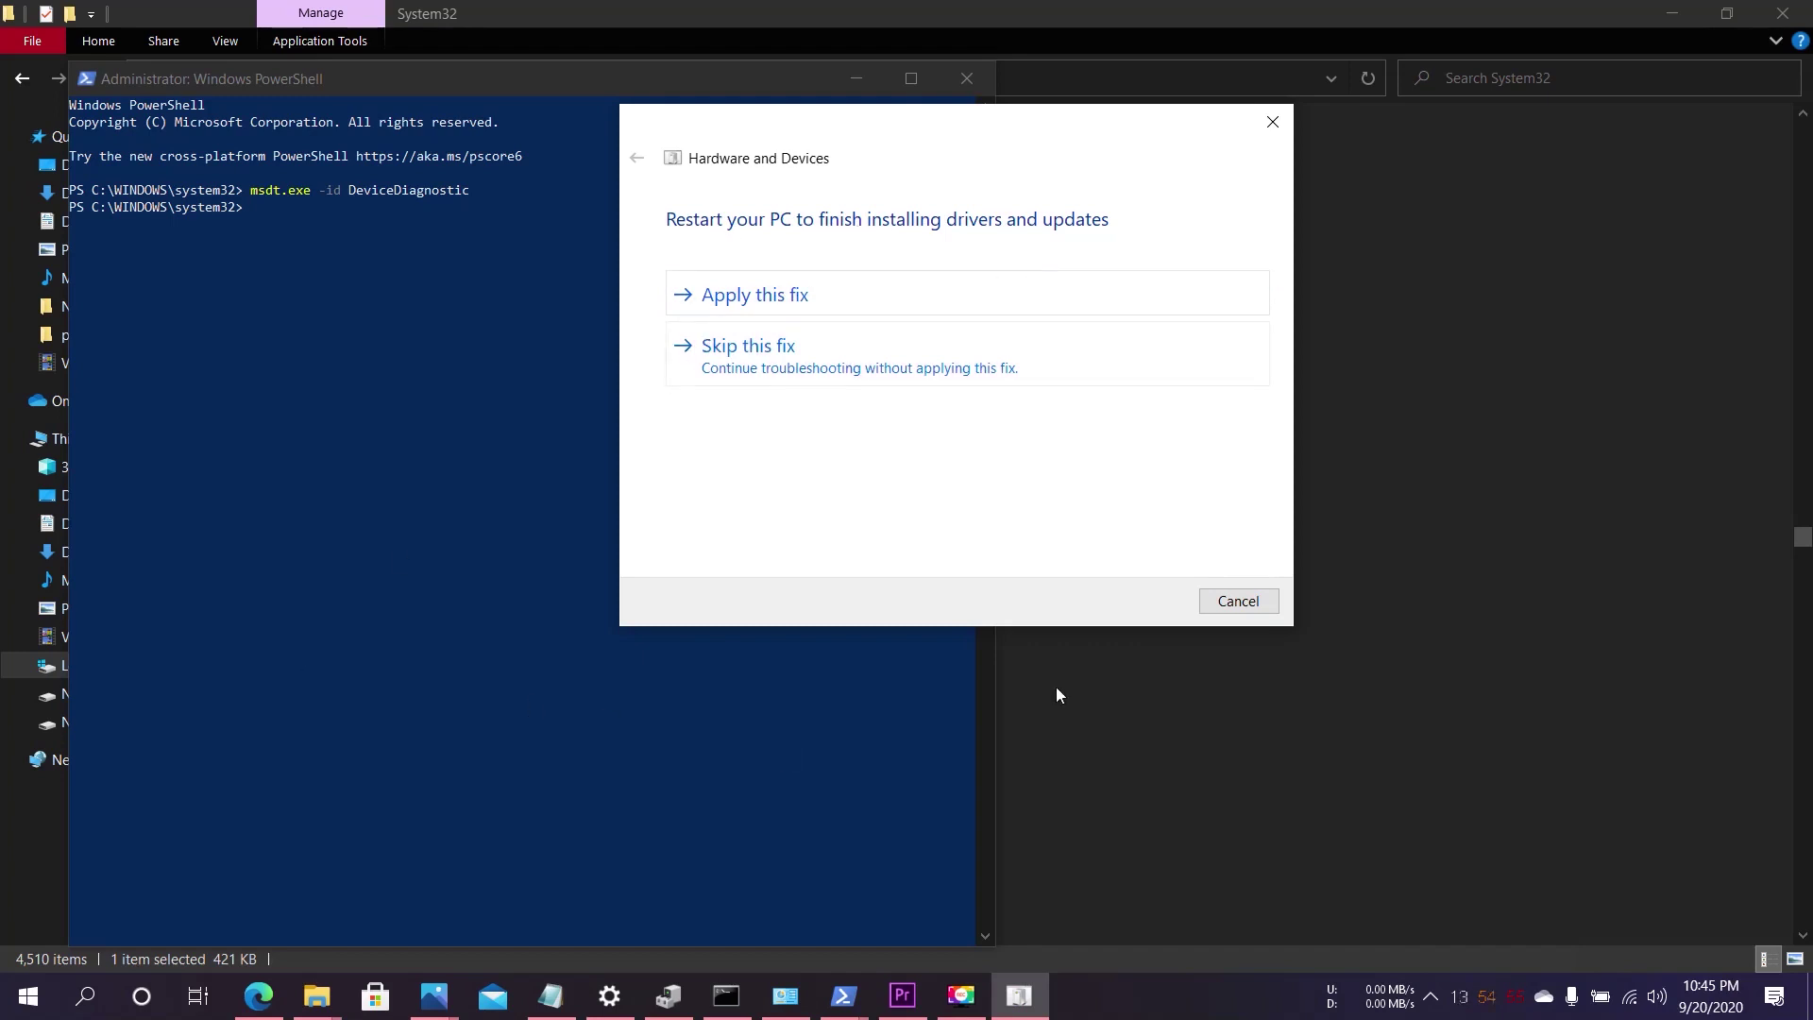
{"action": "left_click", "coordinate": [1223, 610]}
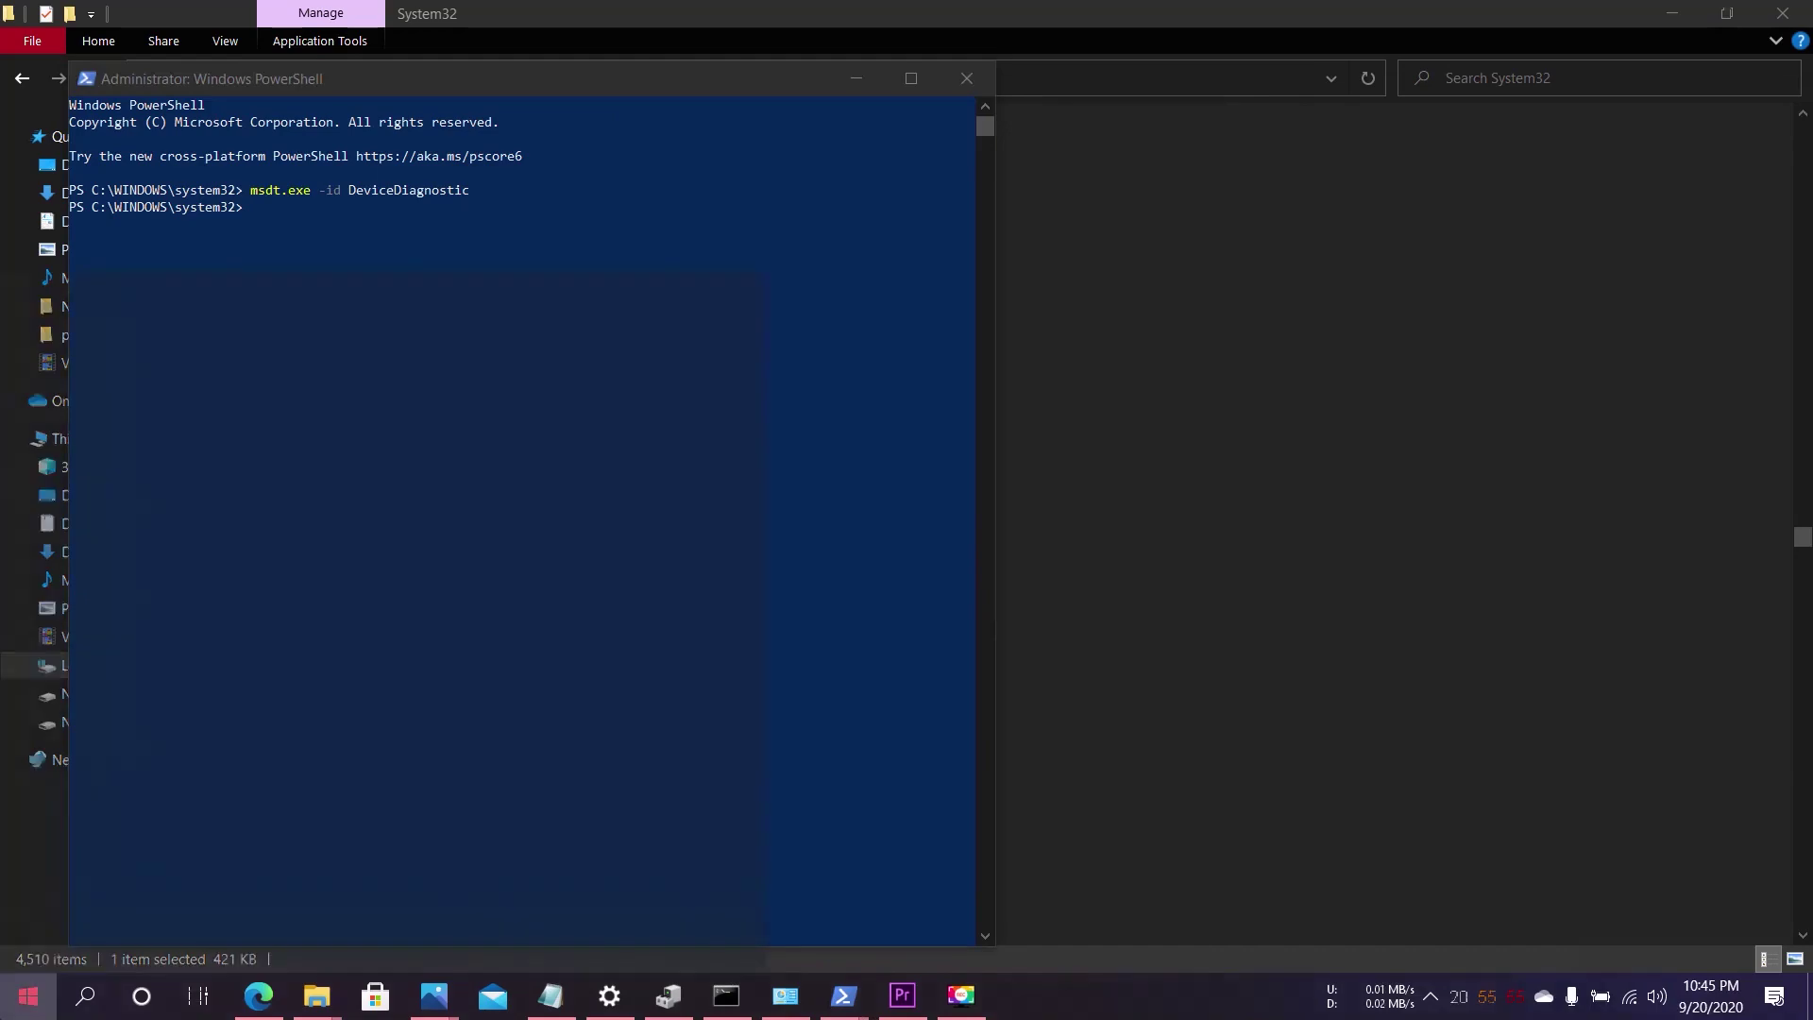
- Bring the Photos window to the front from the taskbar
{"action": "scroll", "coordinate": [263, 677], "scroll_direction": "down", "scroll_amount": 6}
{"action": "left_click", "coordinate": [1129, 973]}
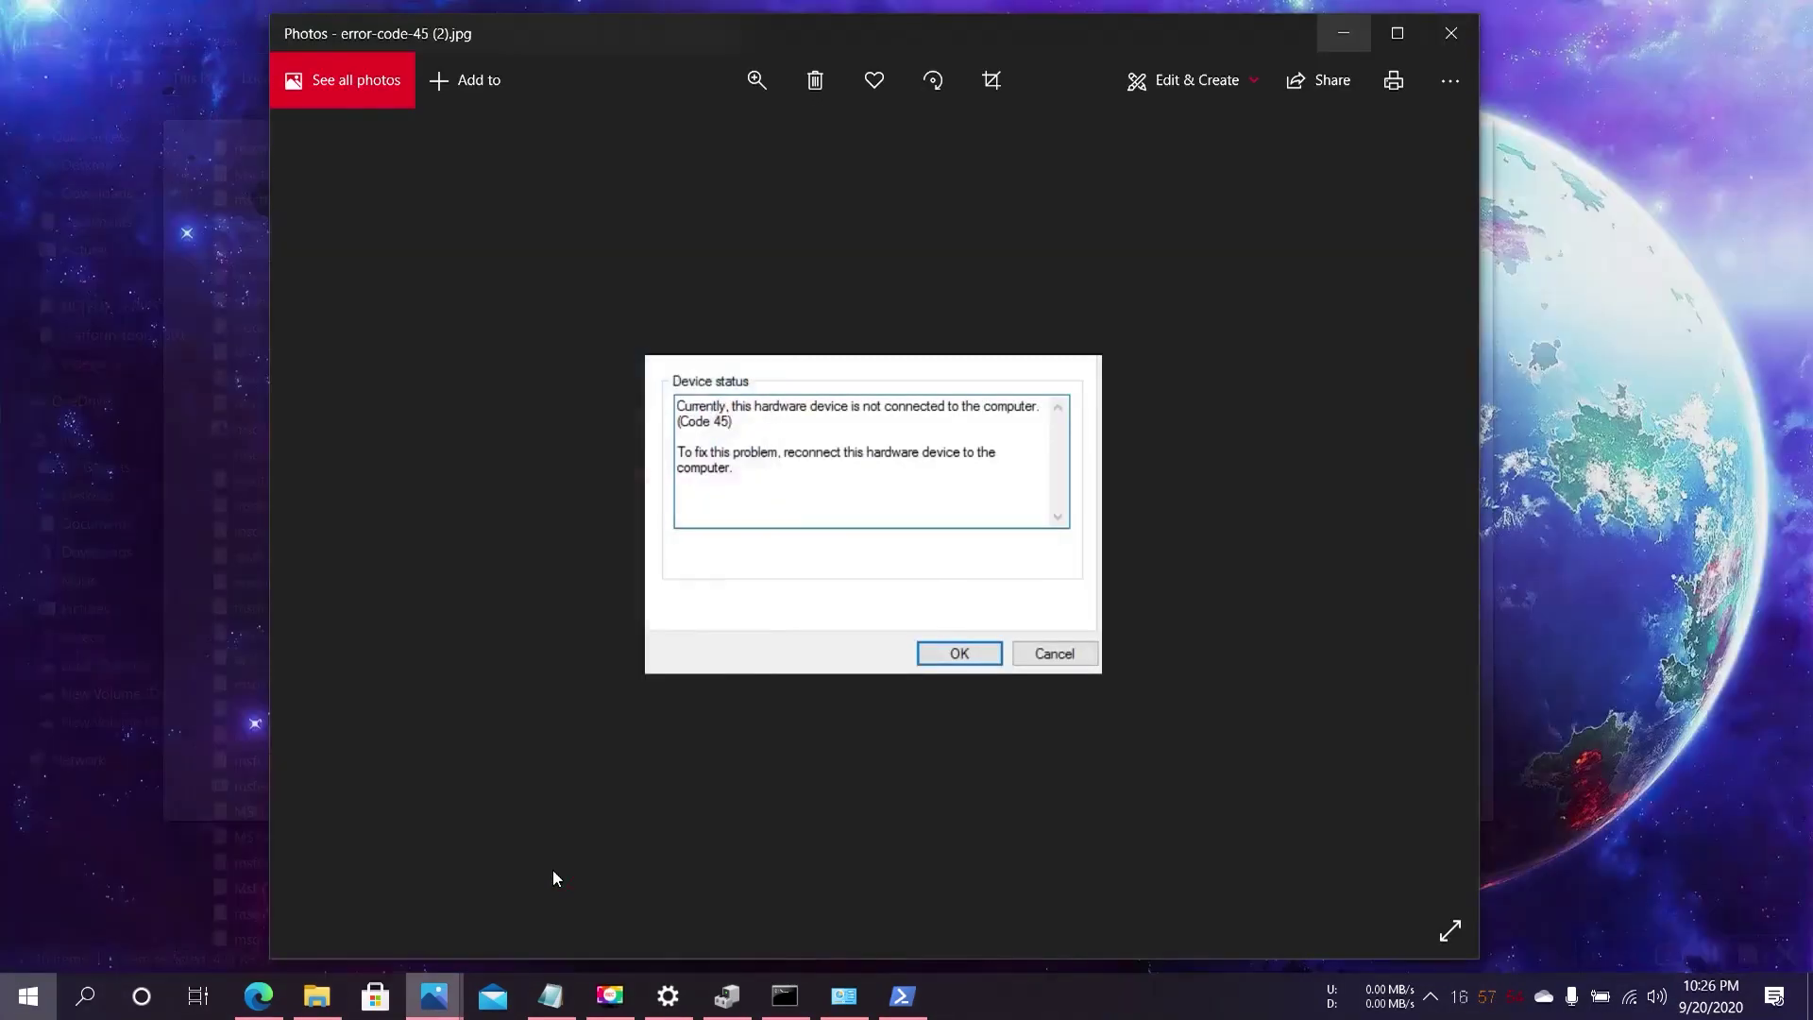
{"action": "left_click", "coordinate": [552, 870]}
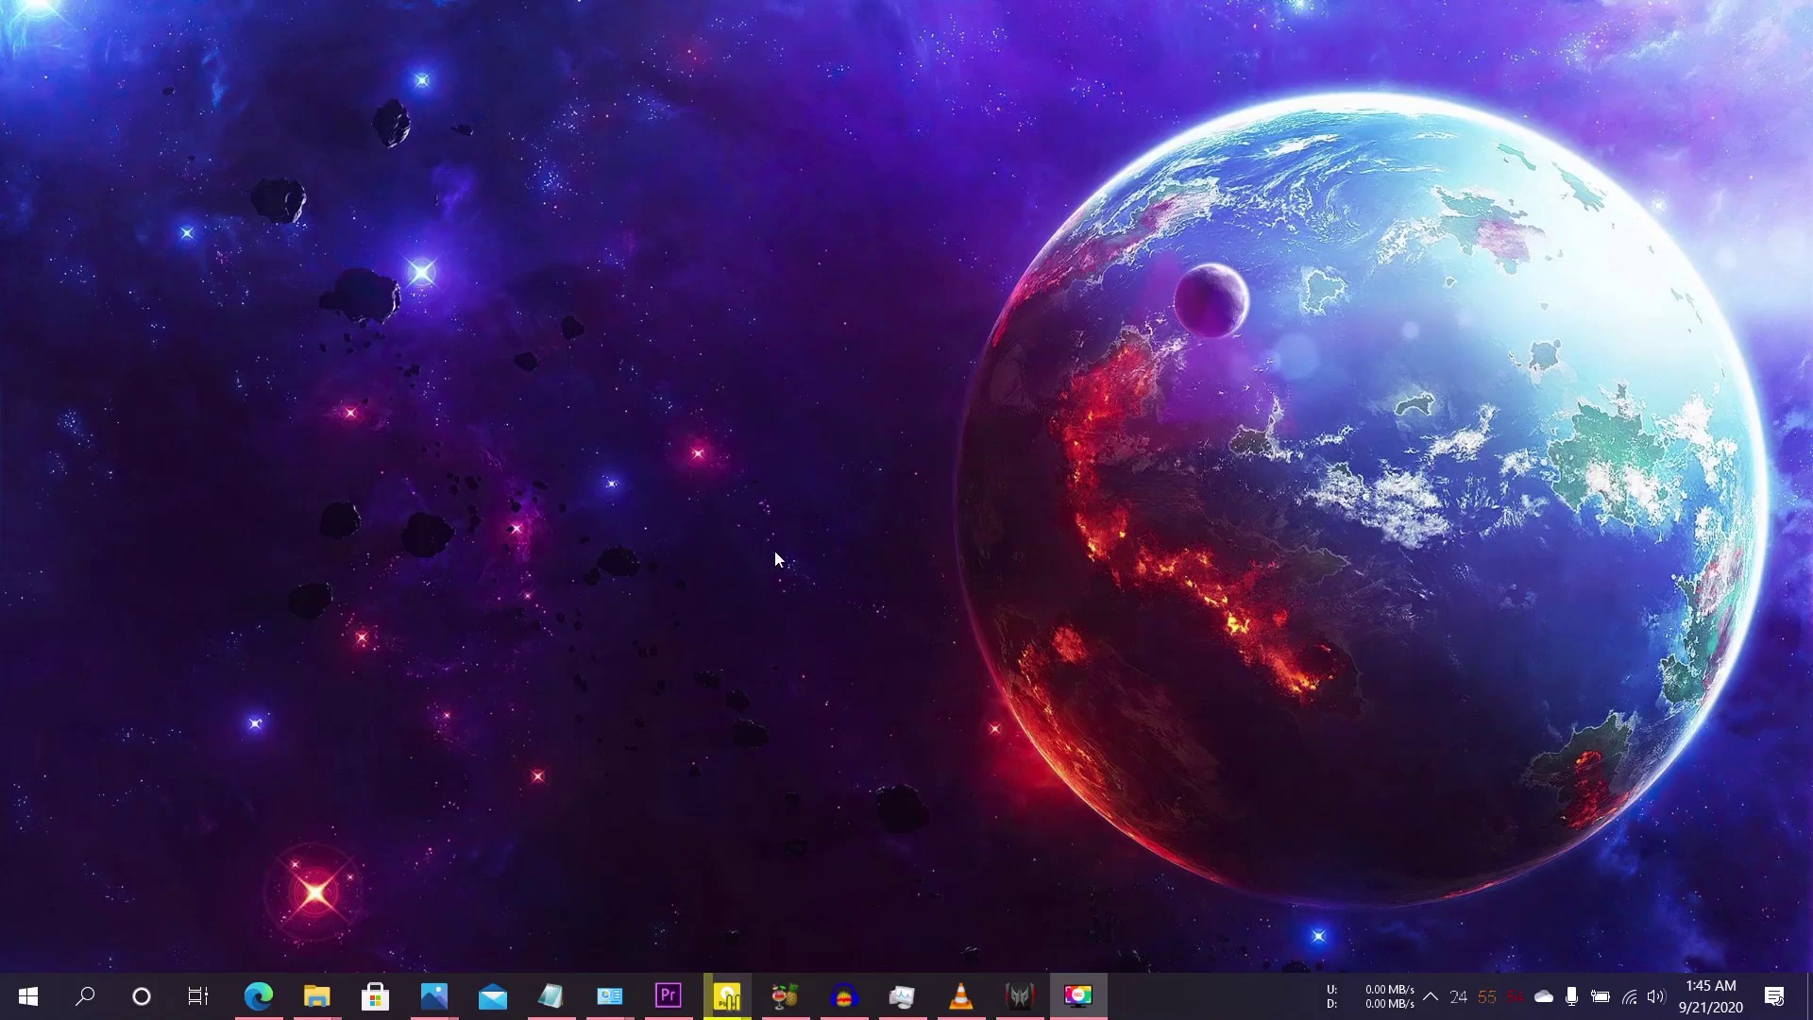
{"action": "left_click", "coordinate": [27, 995]}
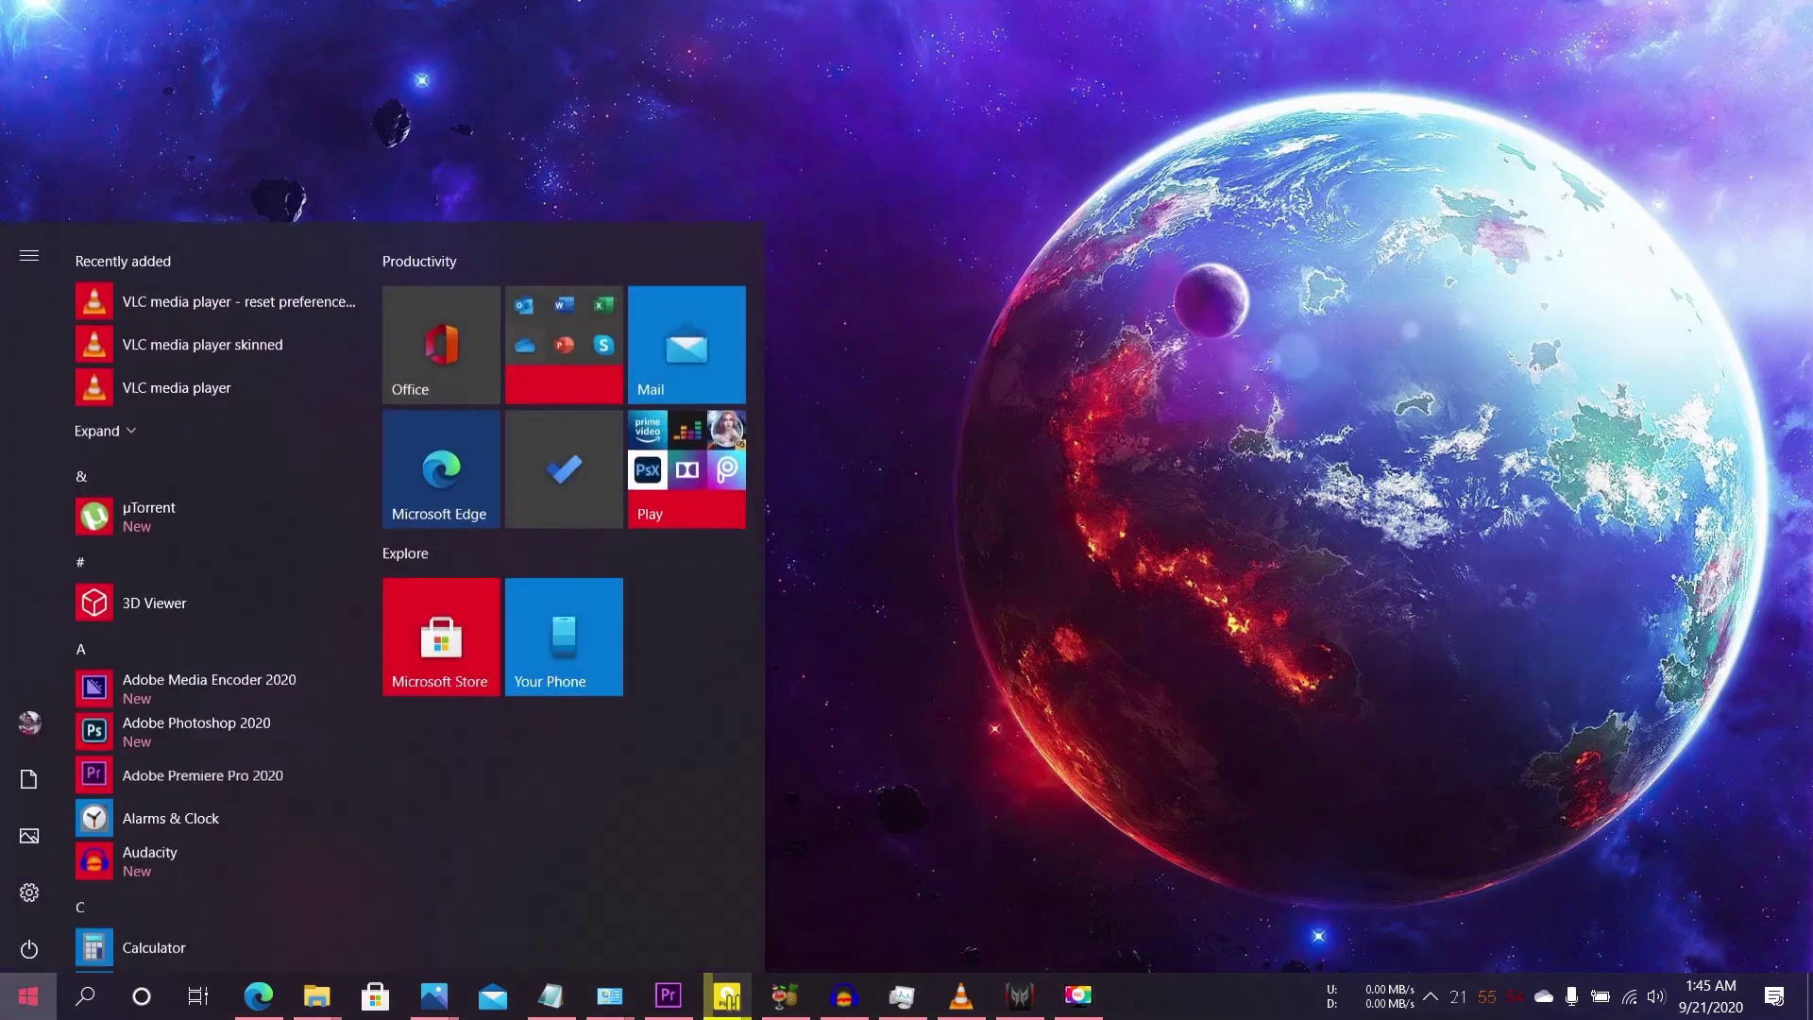
{"action": "left_click", "coordinate": [31, 890]}
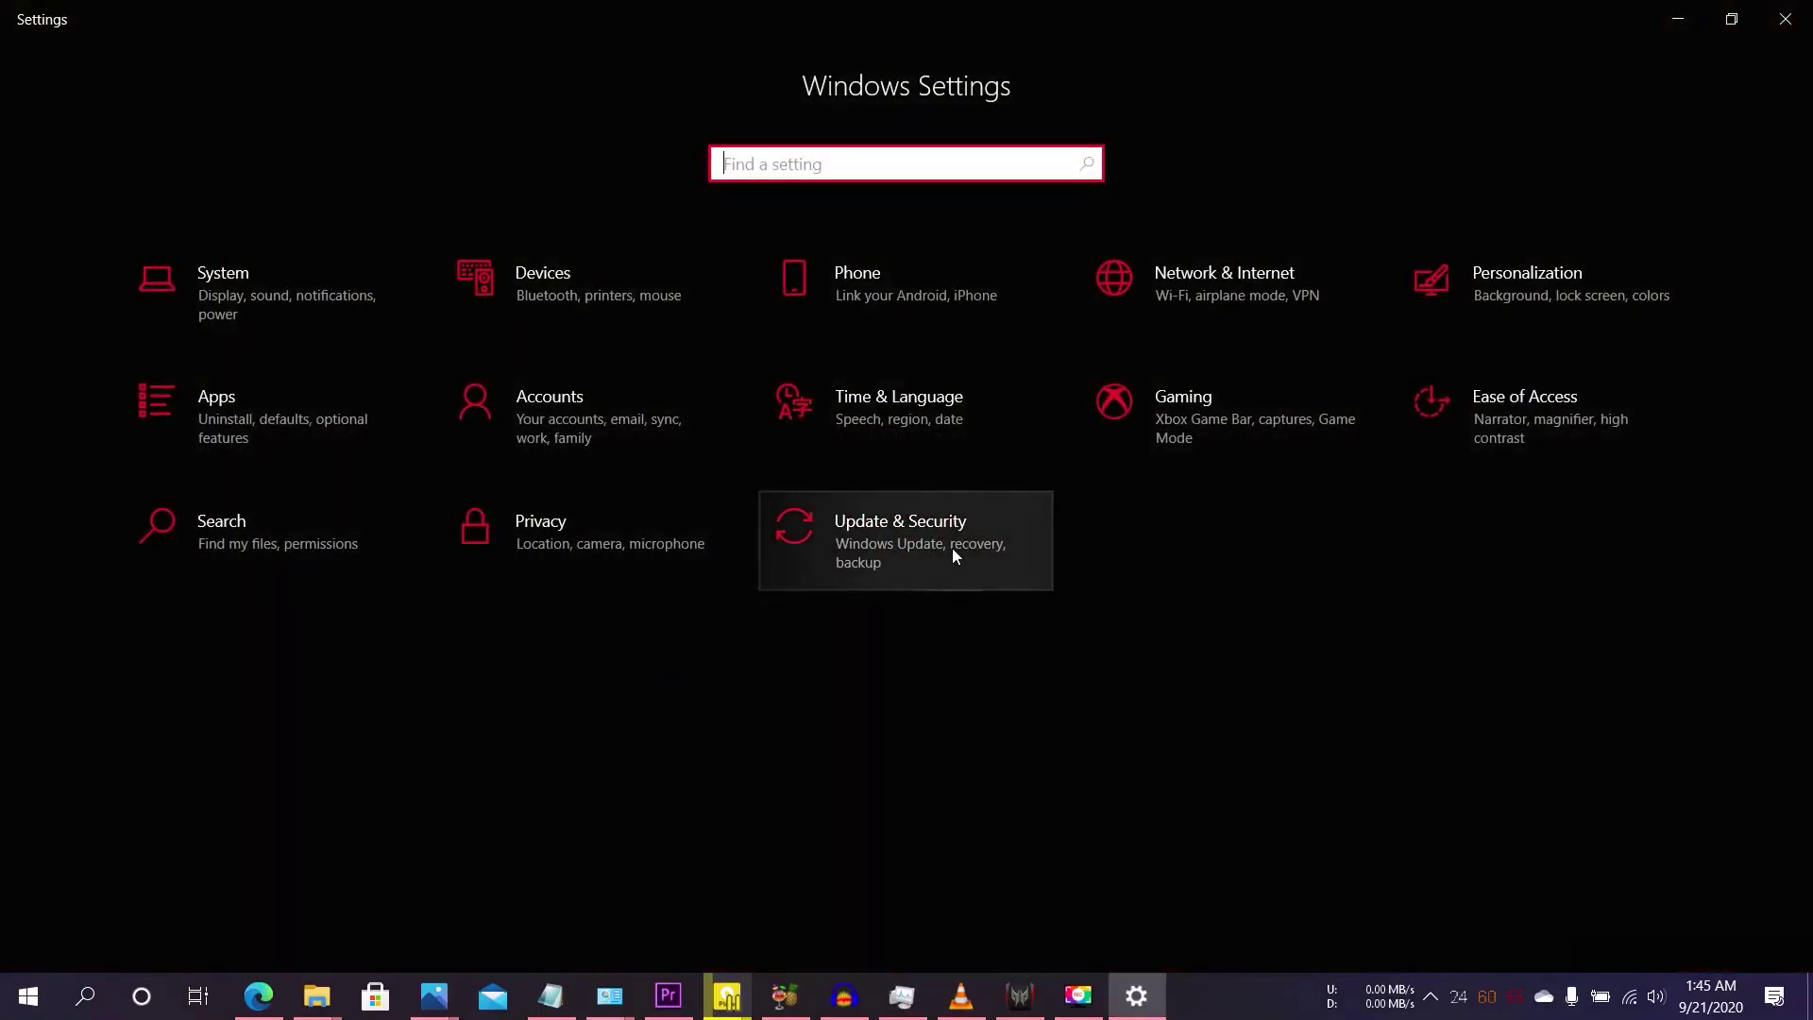
{"action": "left_click", "coordinate": [953, 550]}
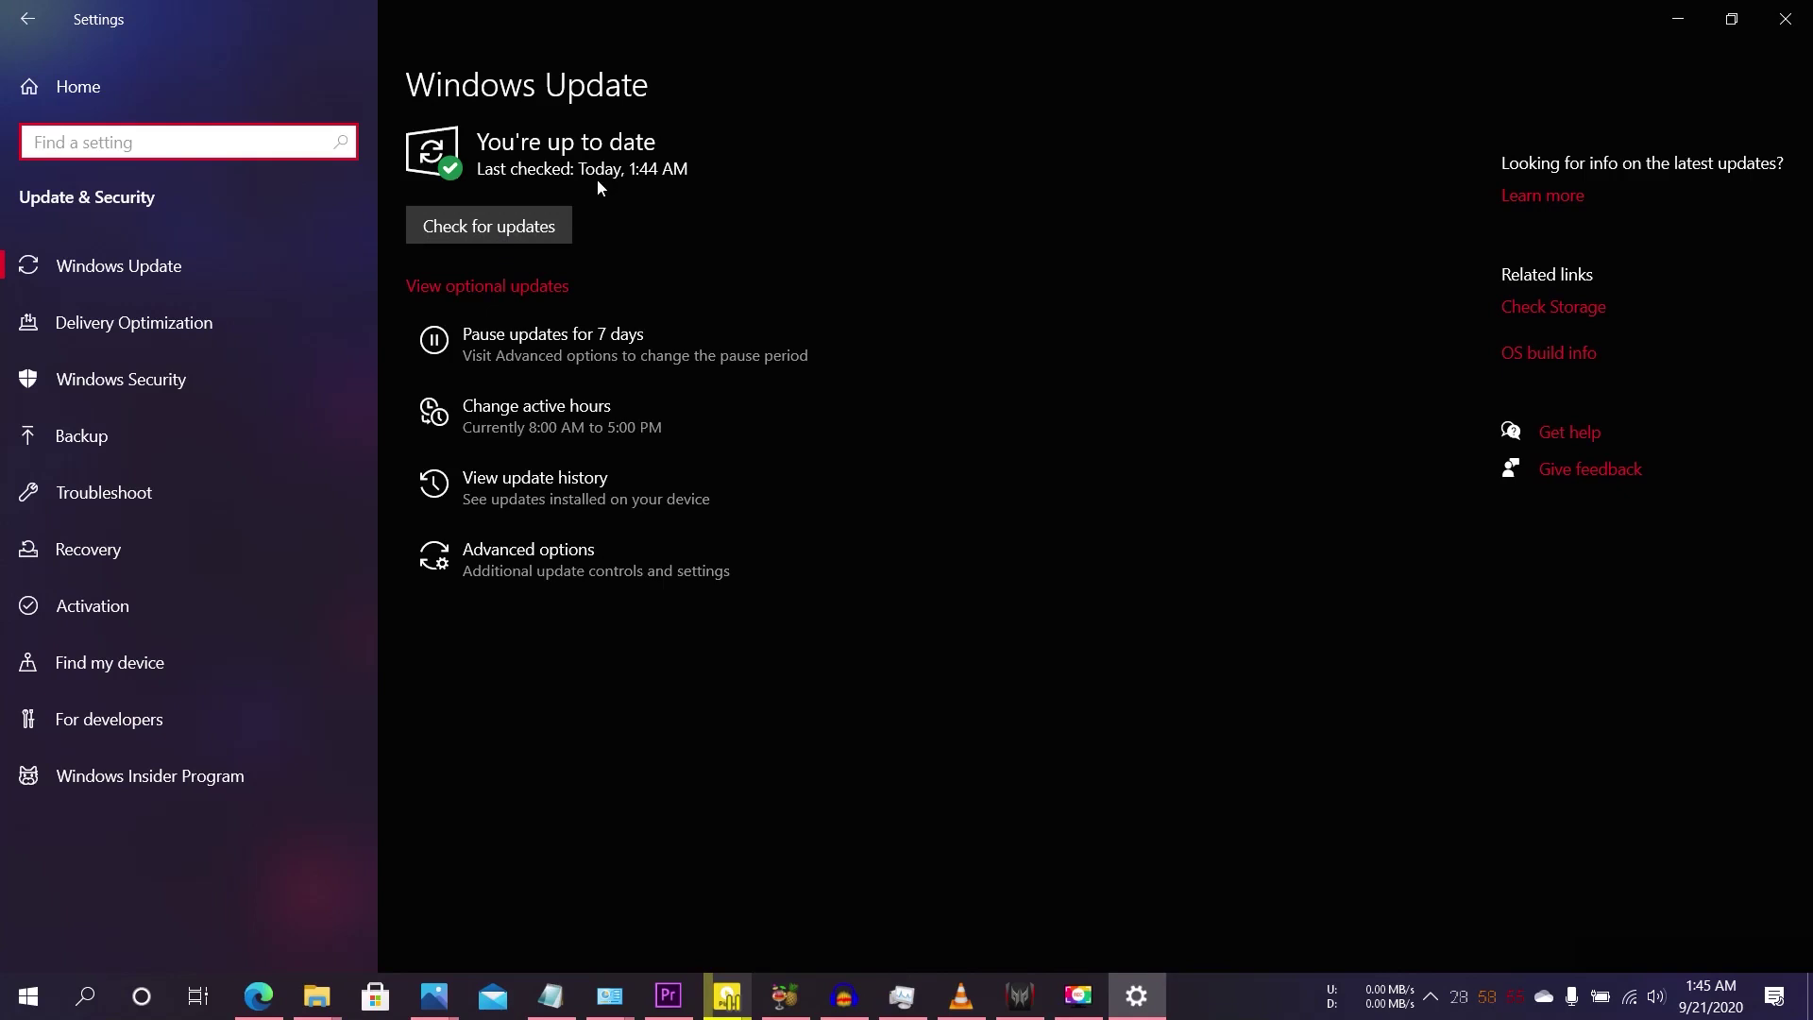
{"action": "left_click", "coordinate": [161, 564]}
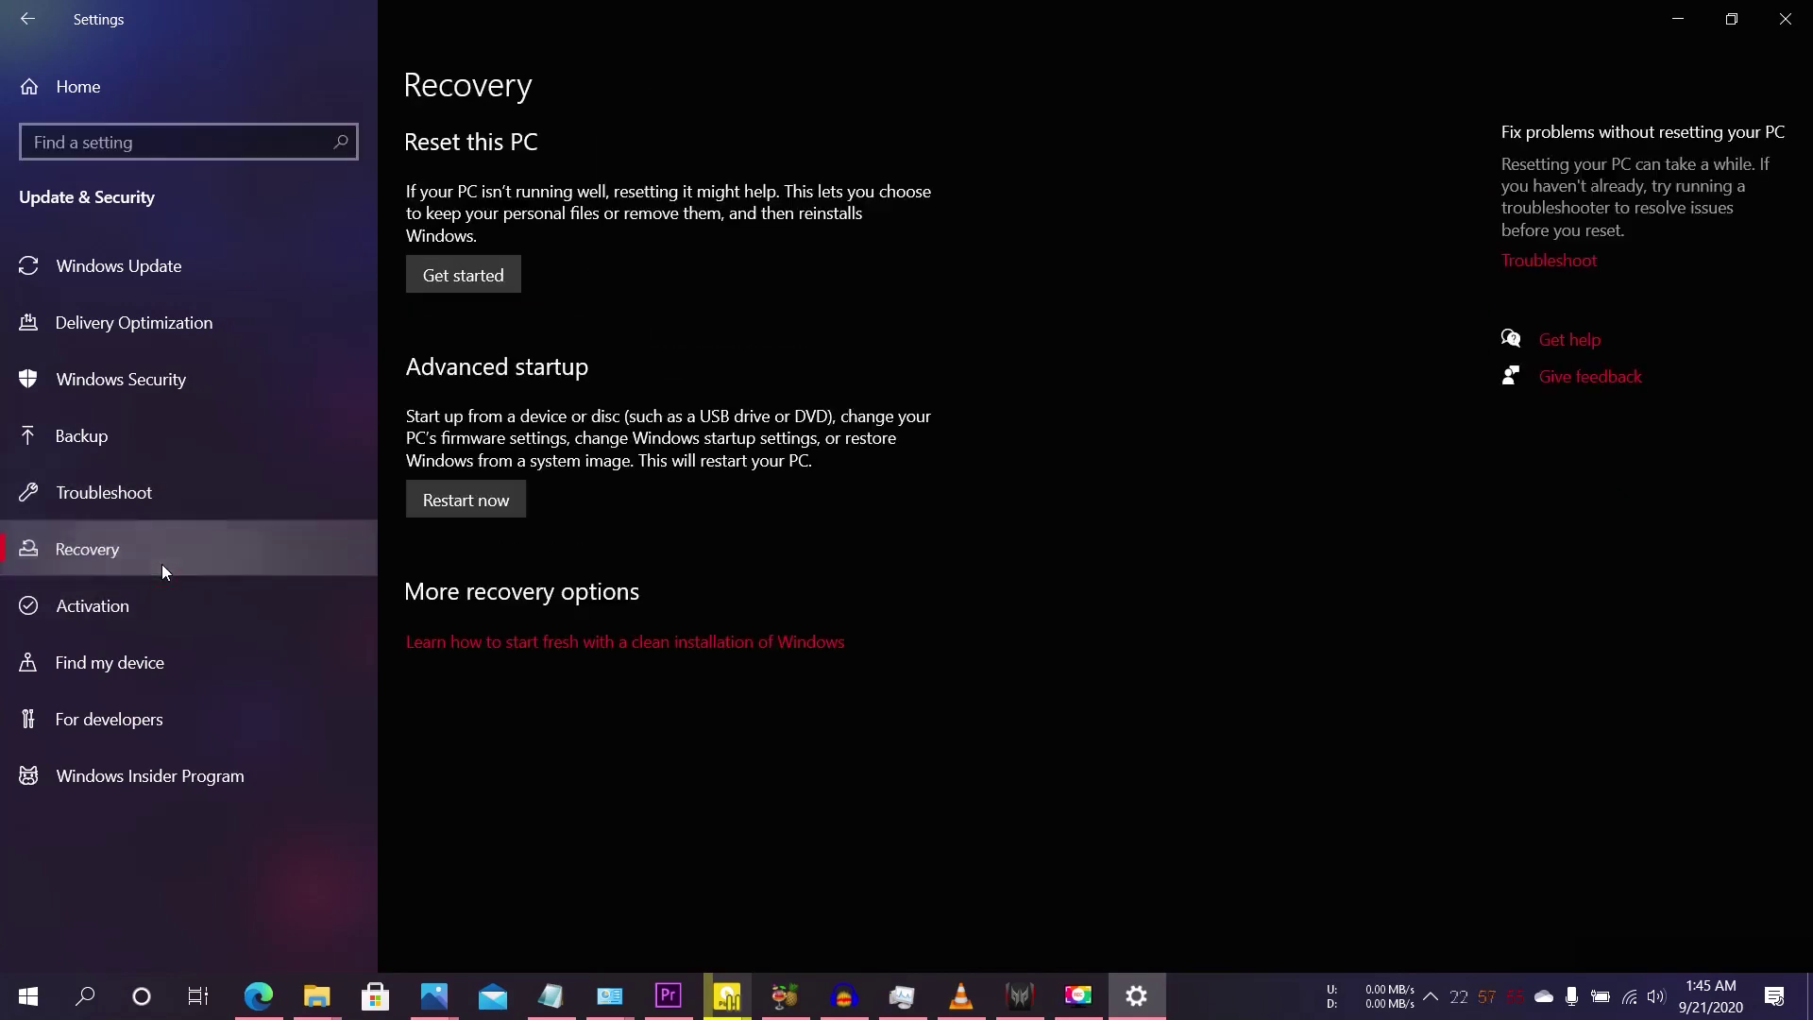
{"action": "left_click", "coordinate": [468, 286]}
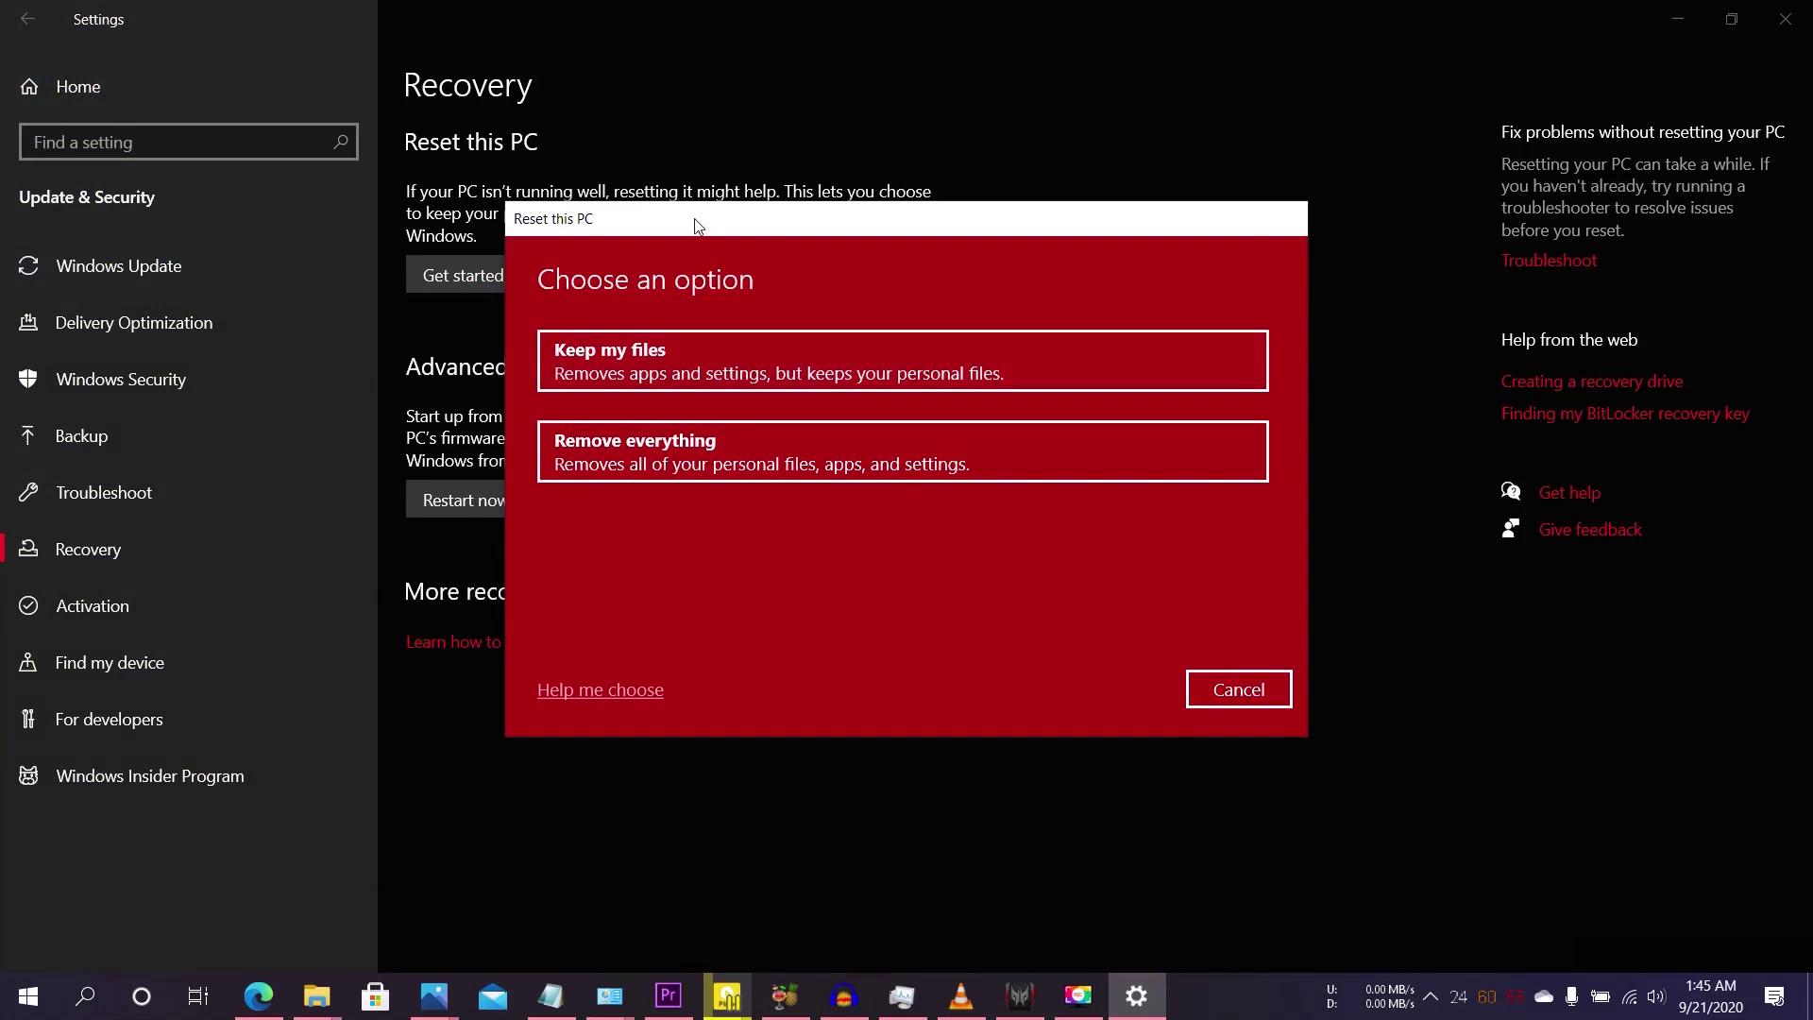
{"action": "left_click_drag", "start_coordinate": [654, 226], "coordinate": [604, 165]}
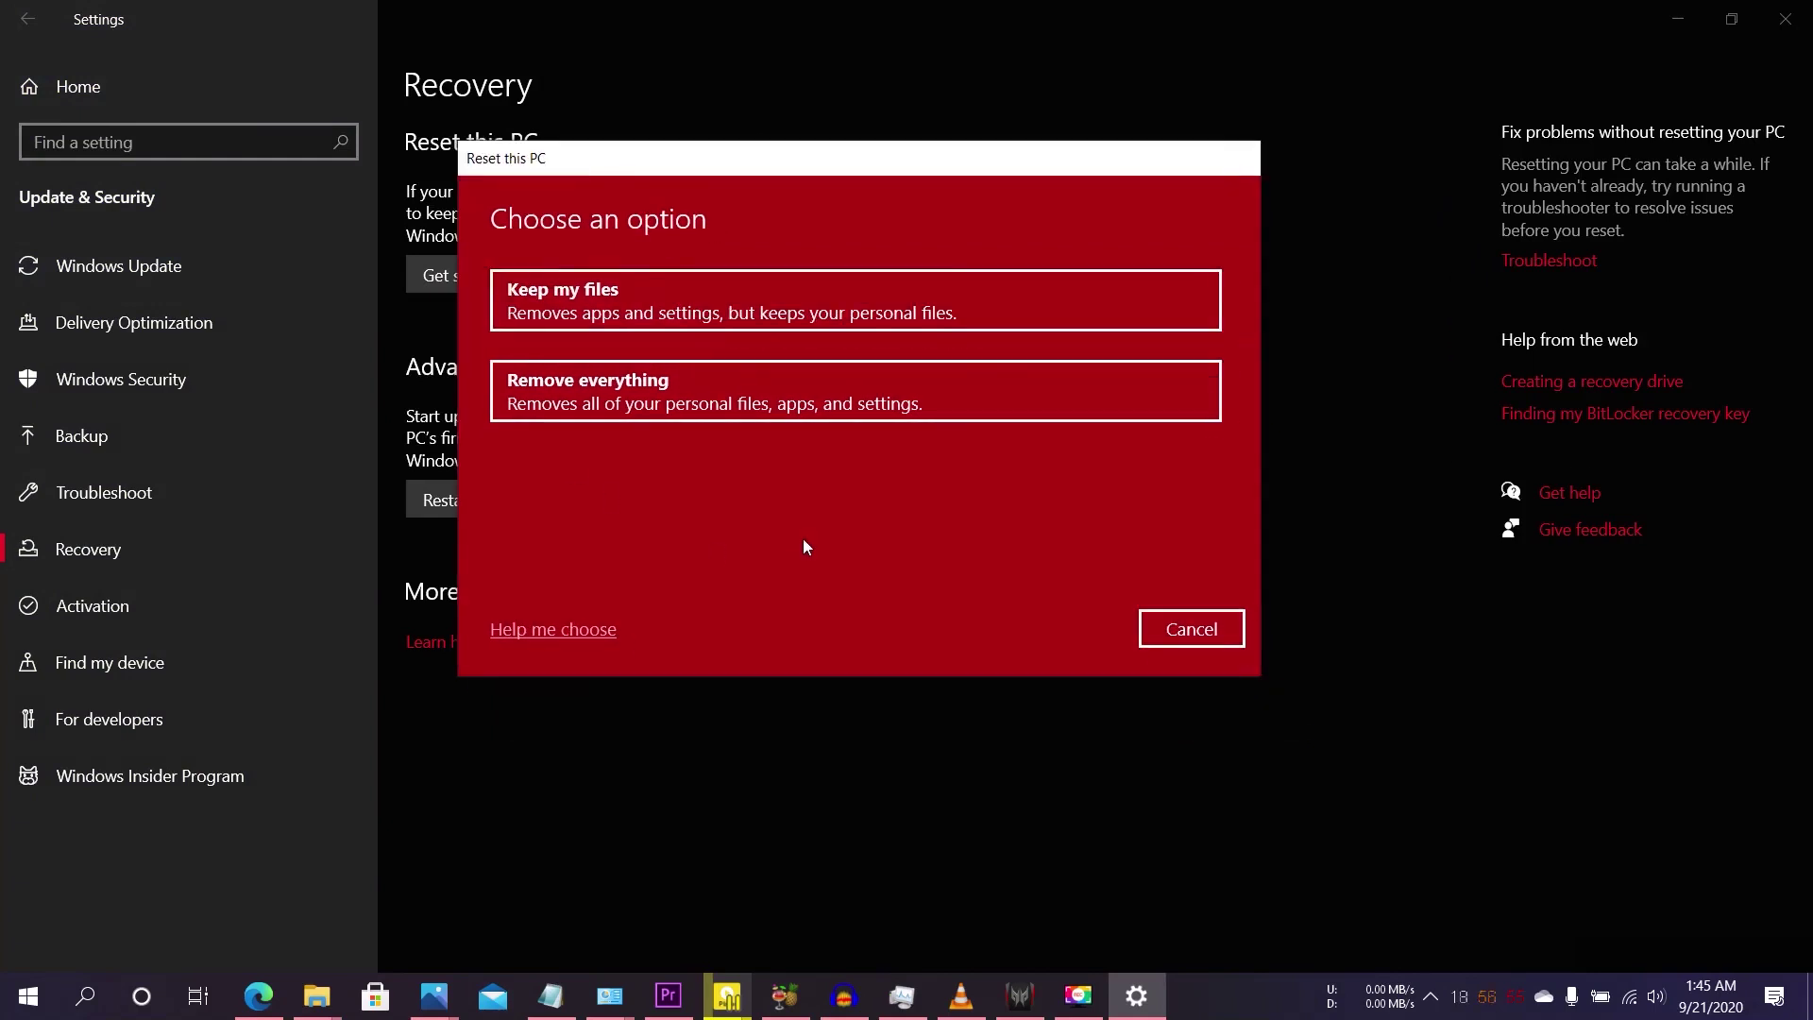
{"action": "left_click", "coordinate": [1170, 627]}
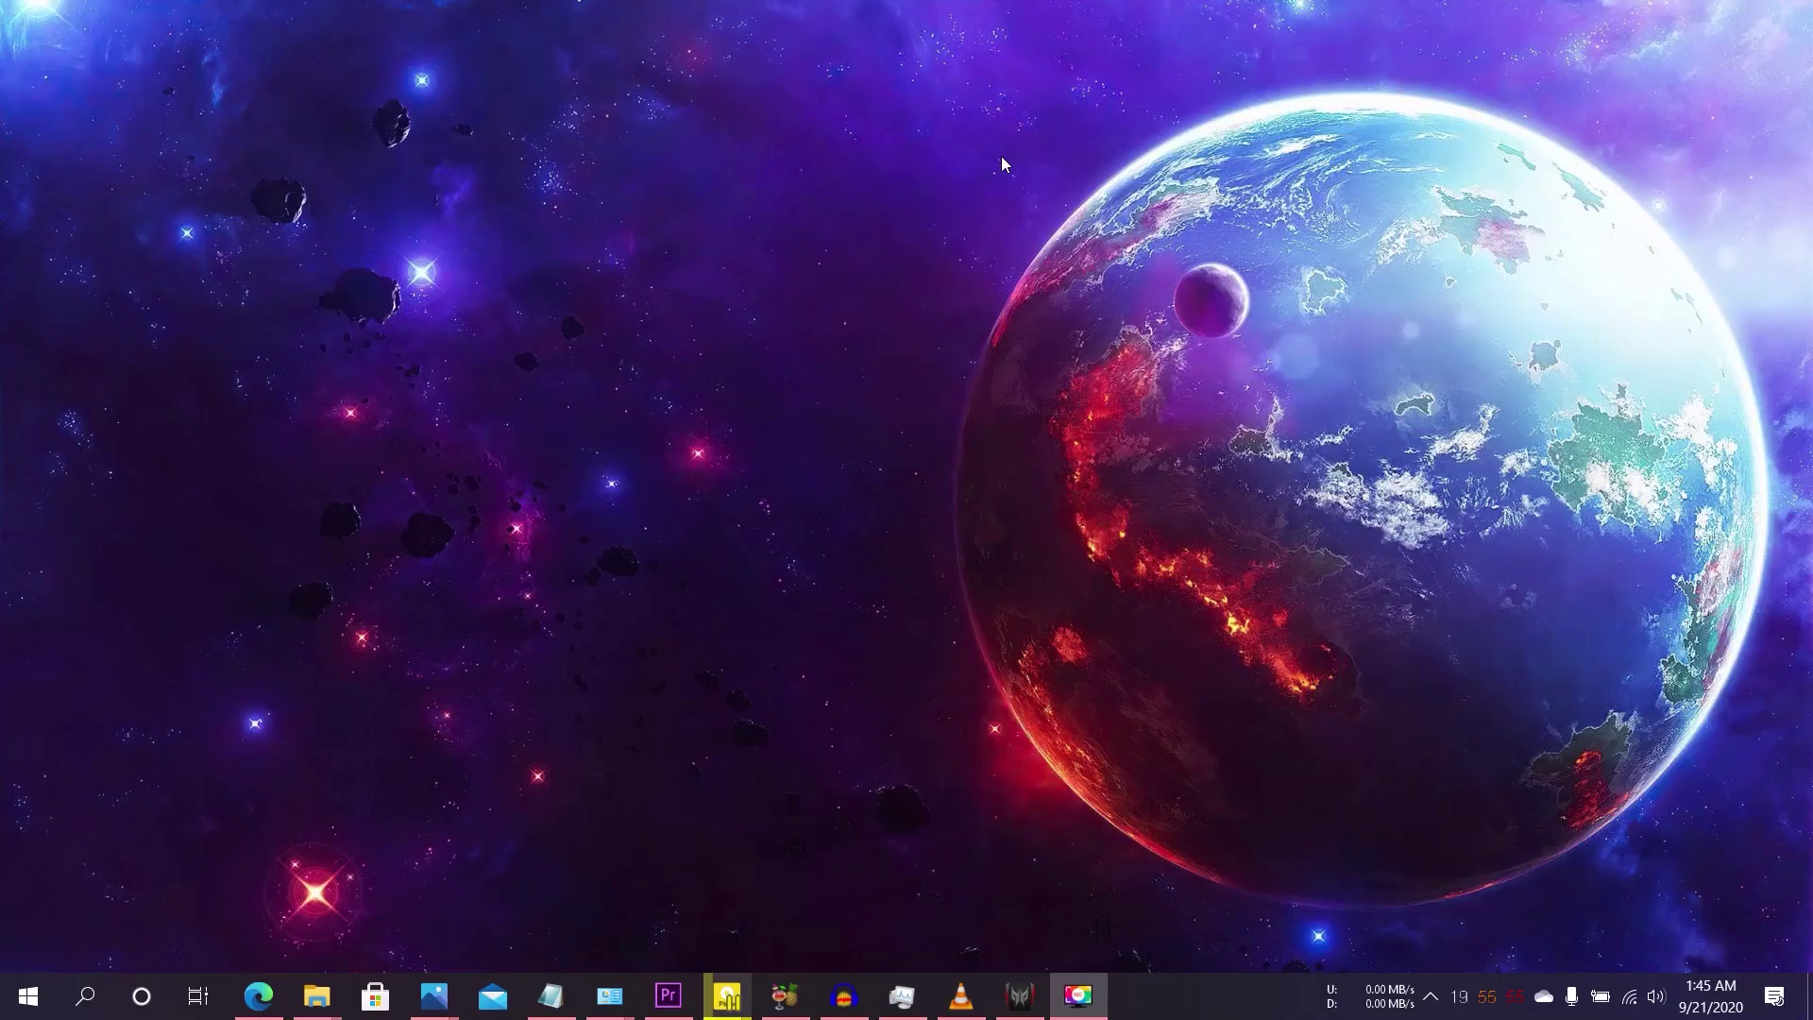